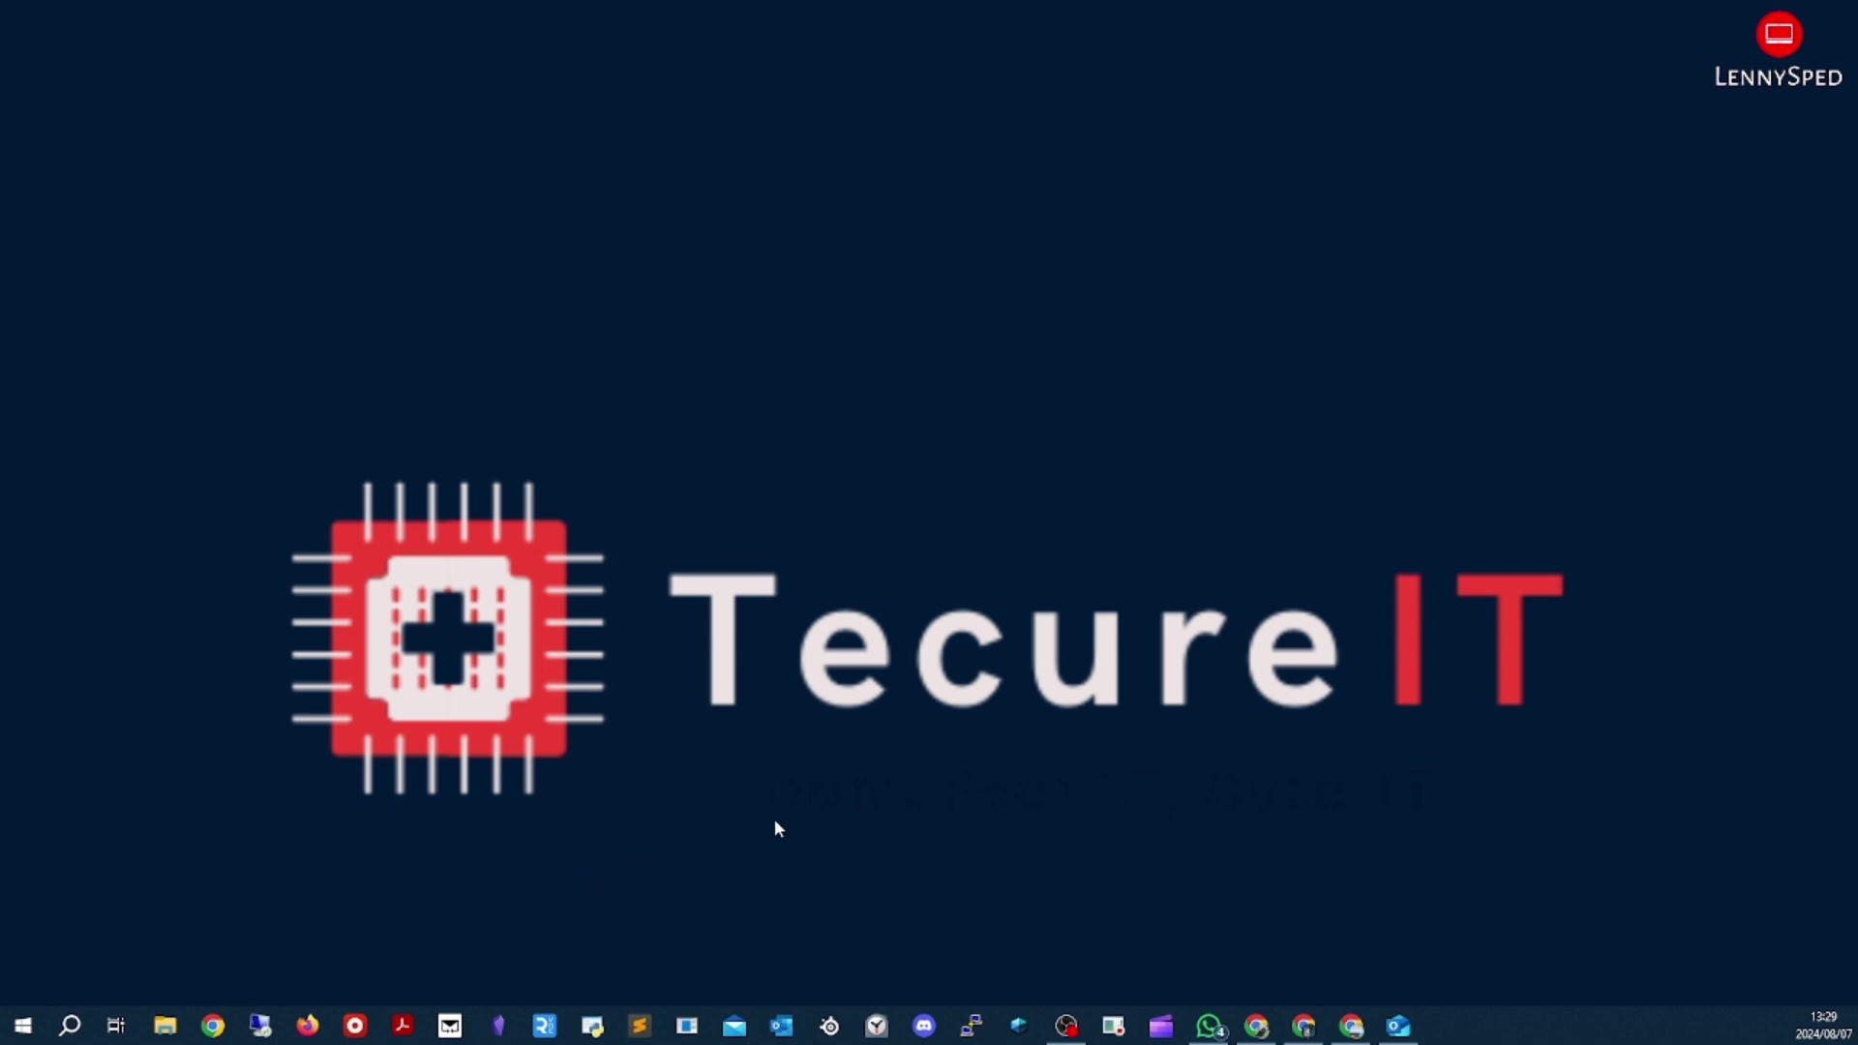
Launch Notepad through the Run dialog and close its empty window
drag(464, 750, 883, 264)
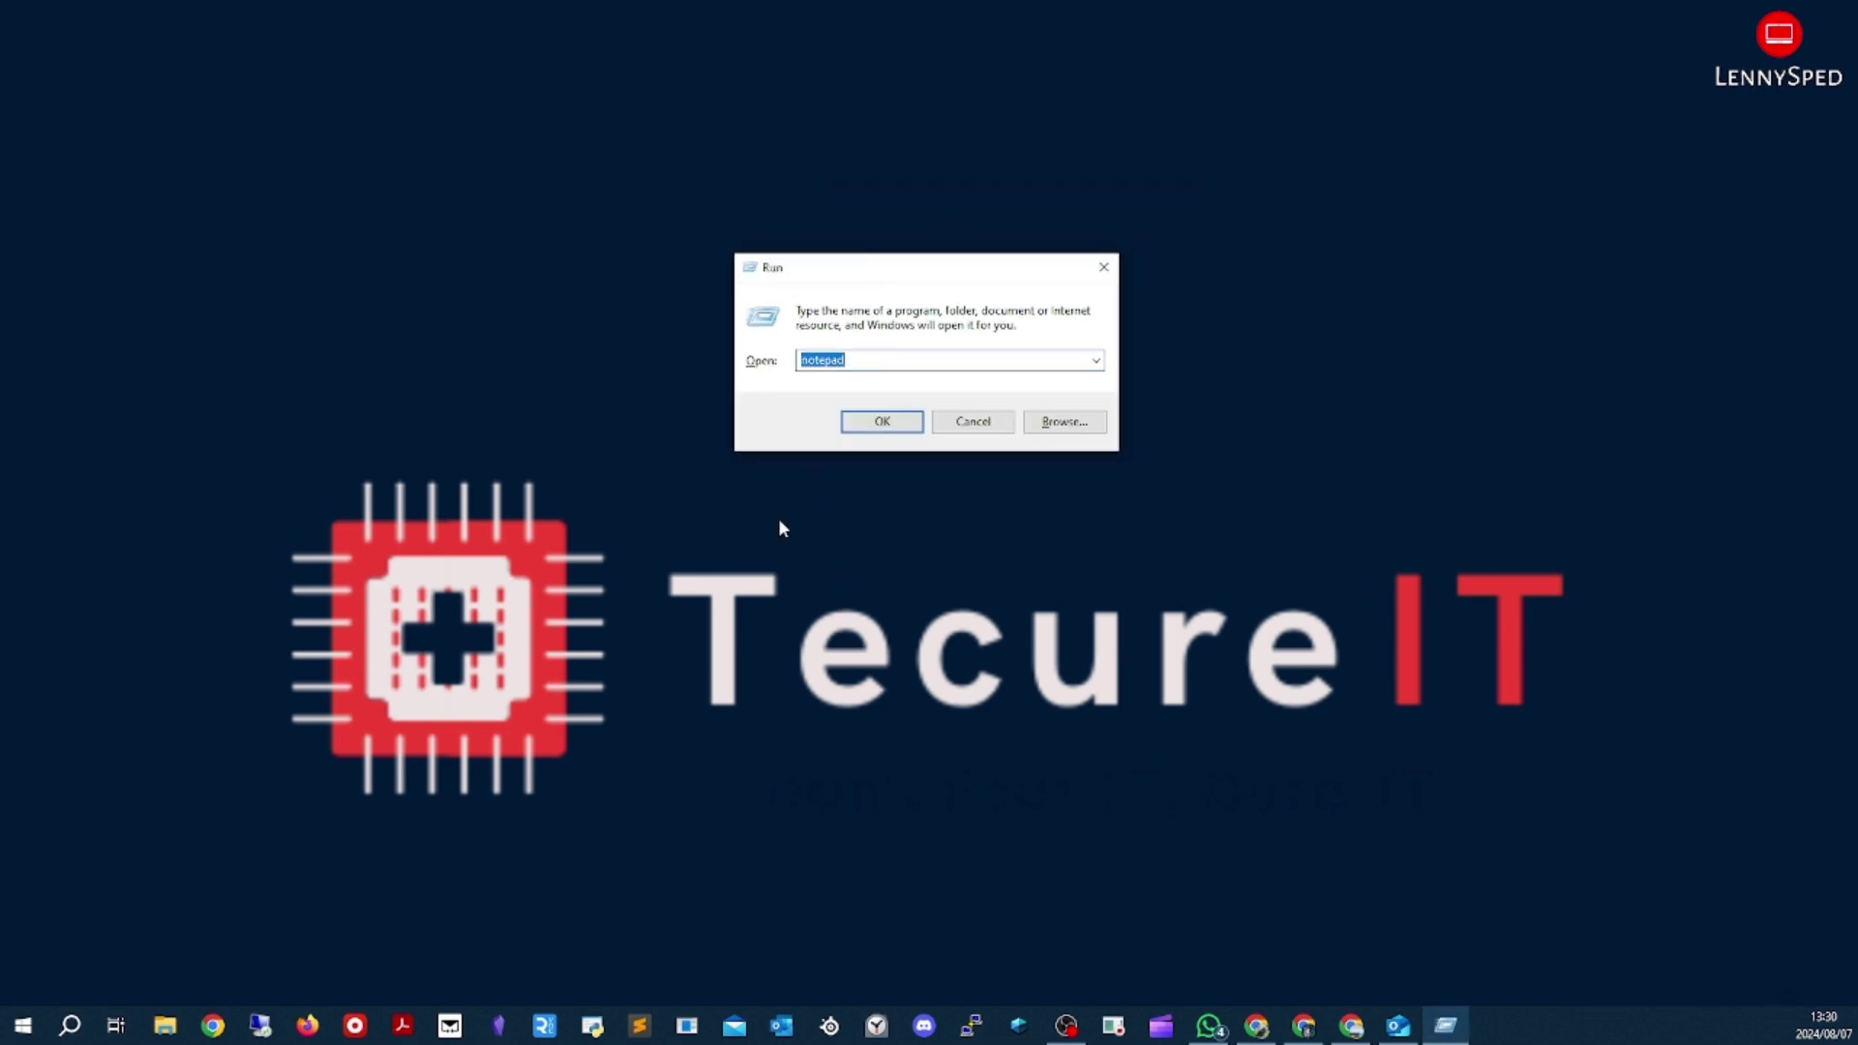
key(Return)
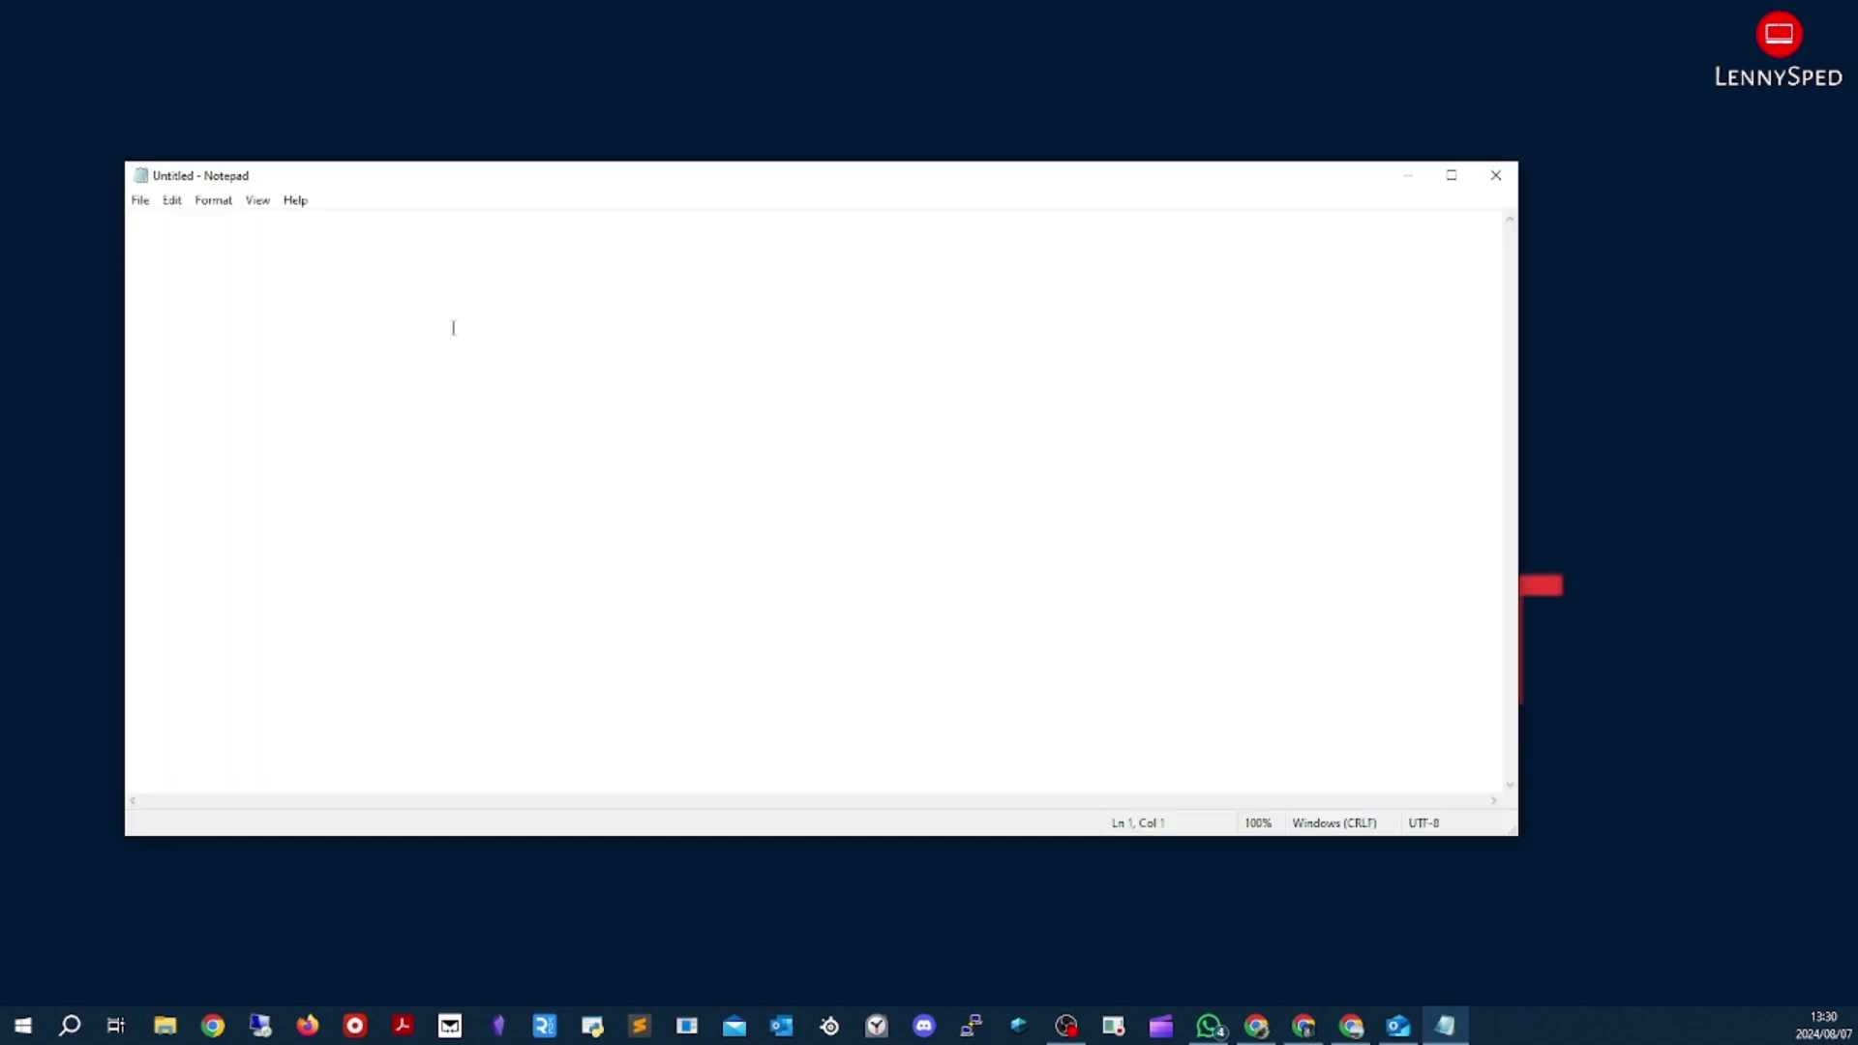
click(1496, 175)
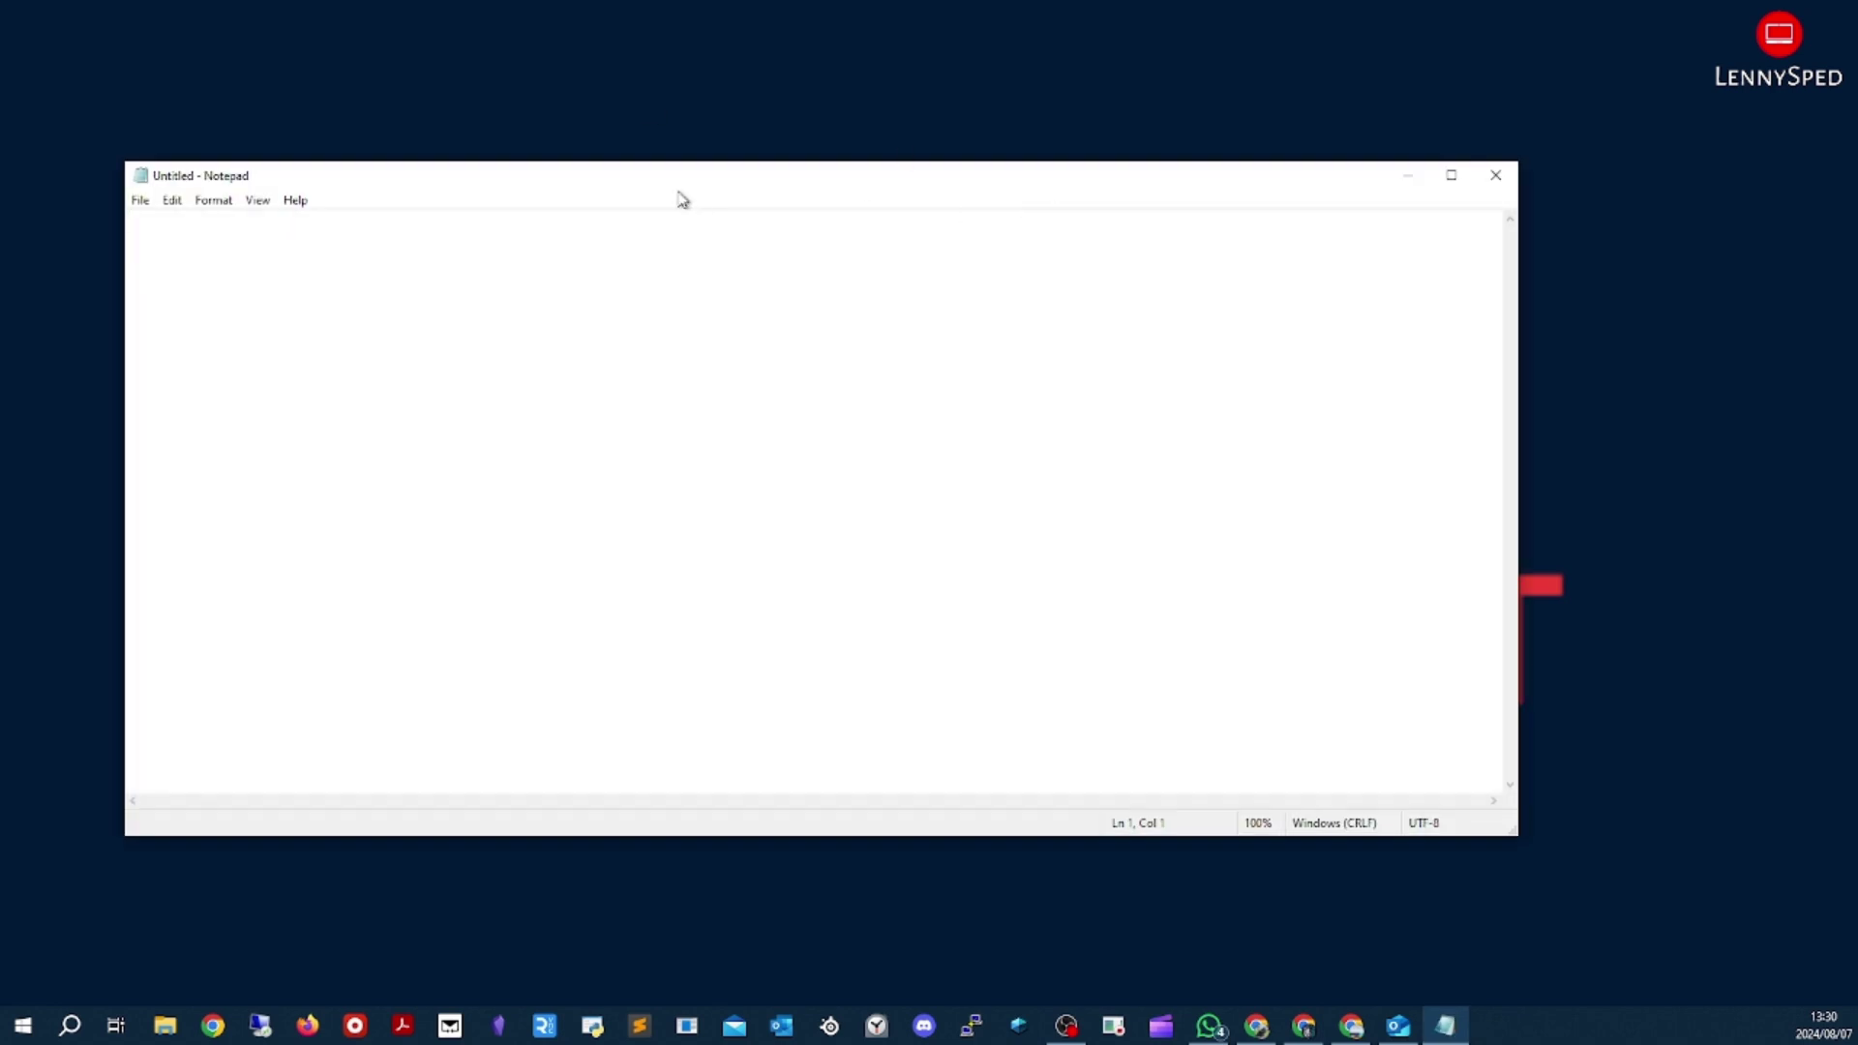
drag(679, 191, 769, 205)
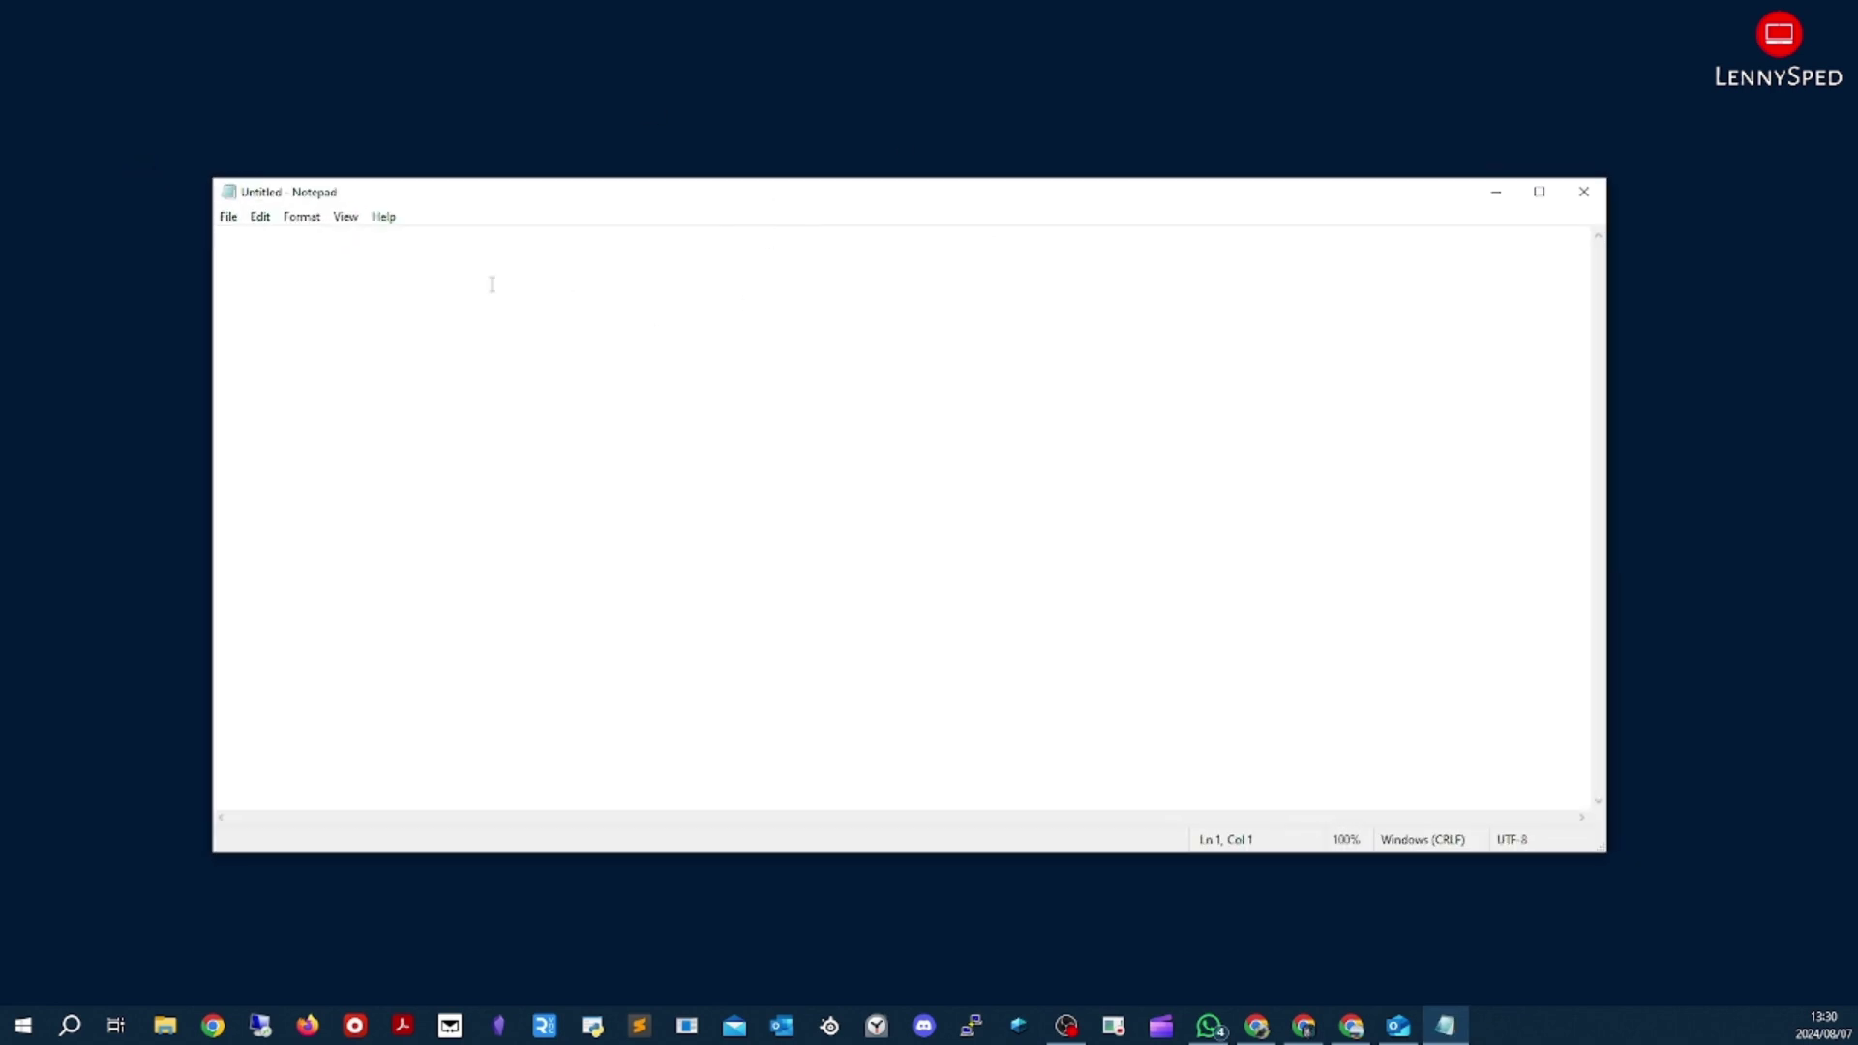
click(1580, 197)
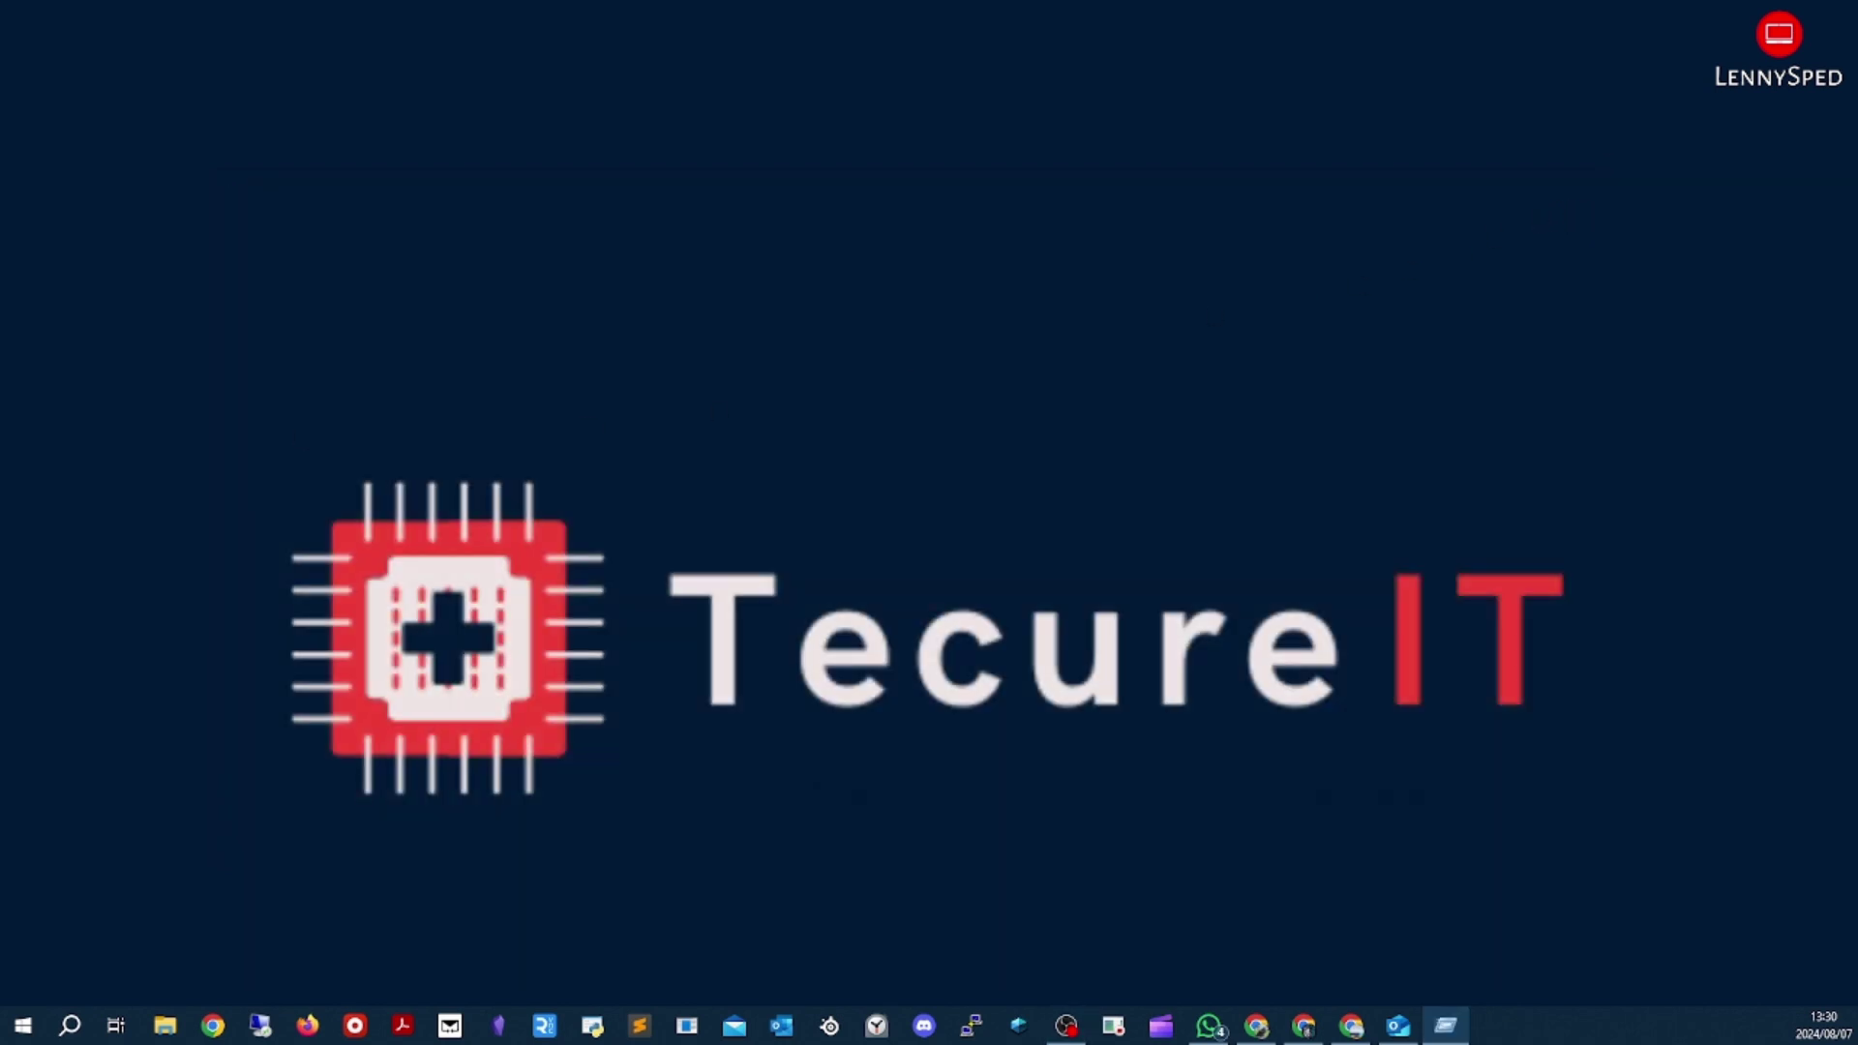
Open the Windows prefetch folder through the Run dialog, grant permanent access to it and maximise its window
key(super+r)
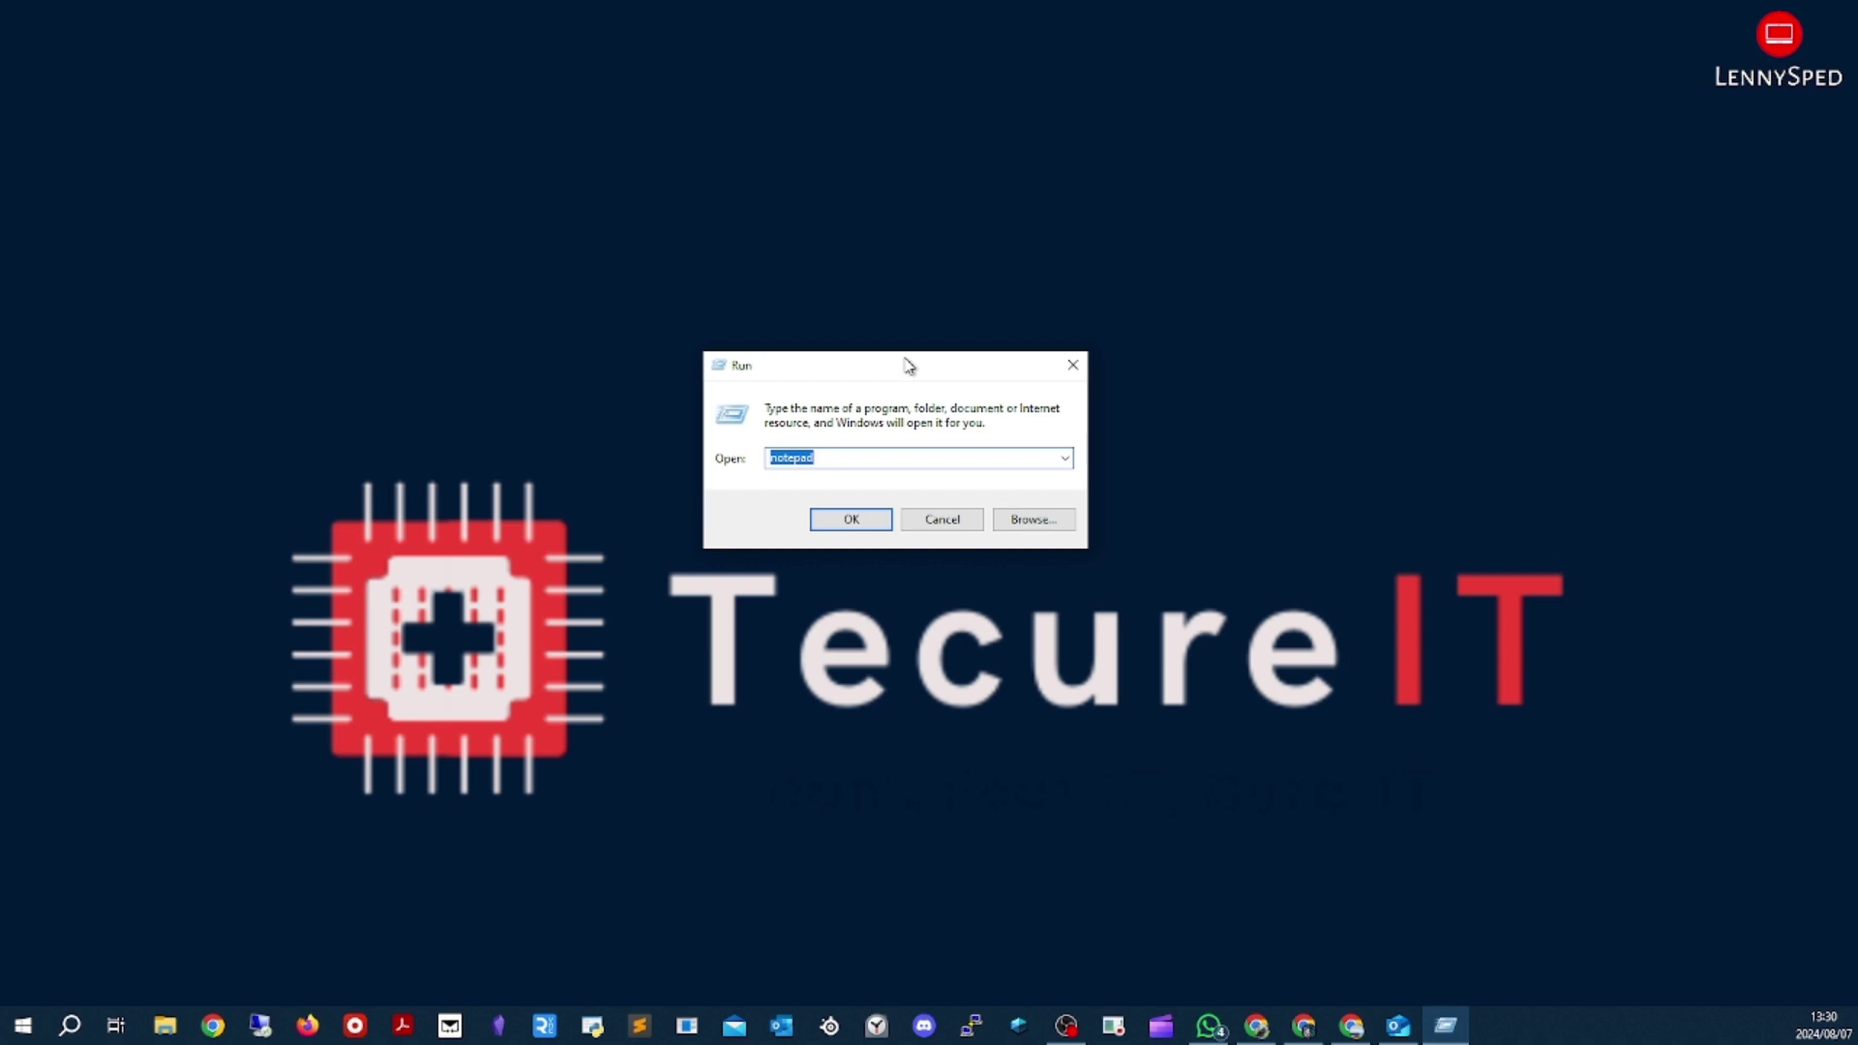
drag(908, 364, 938, 323)
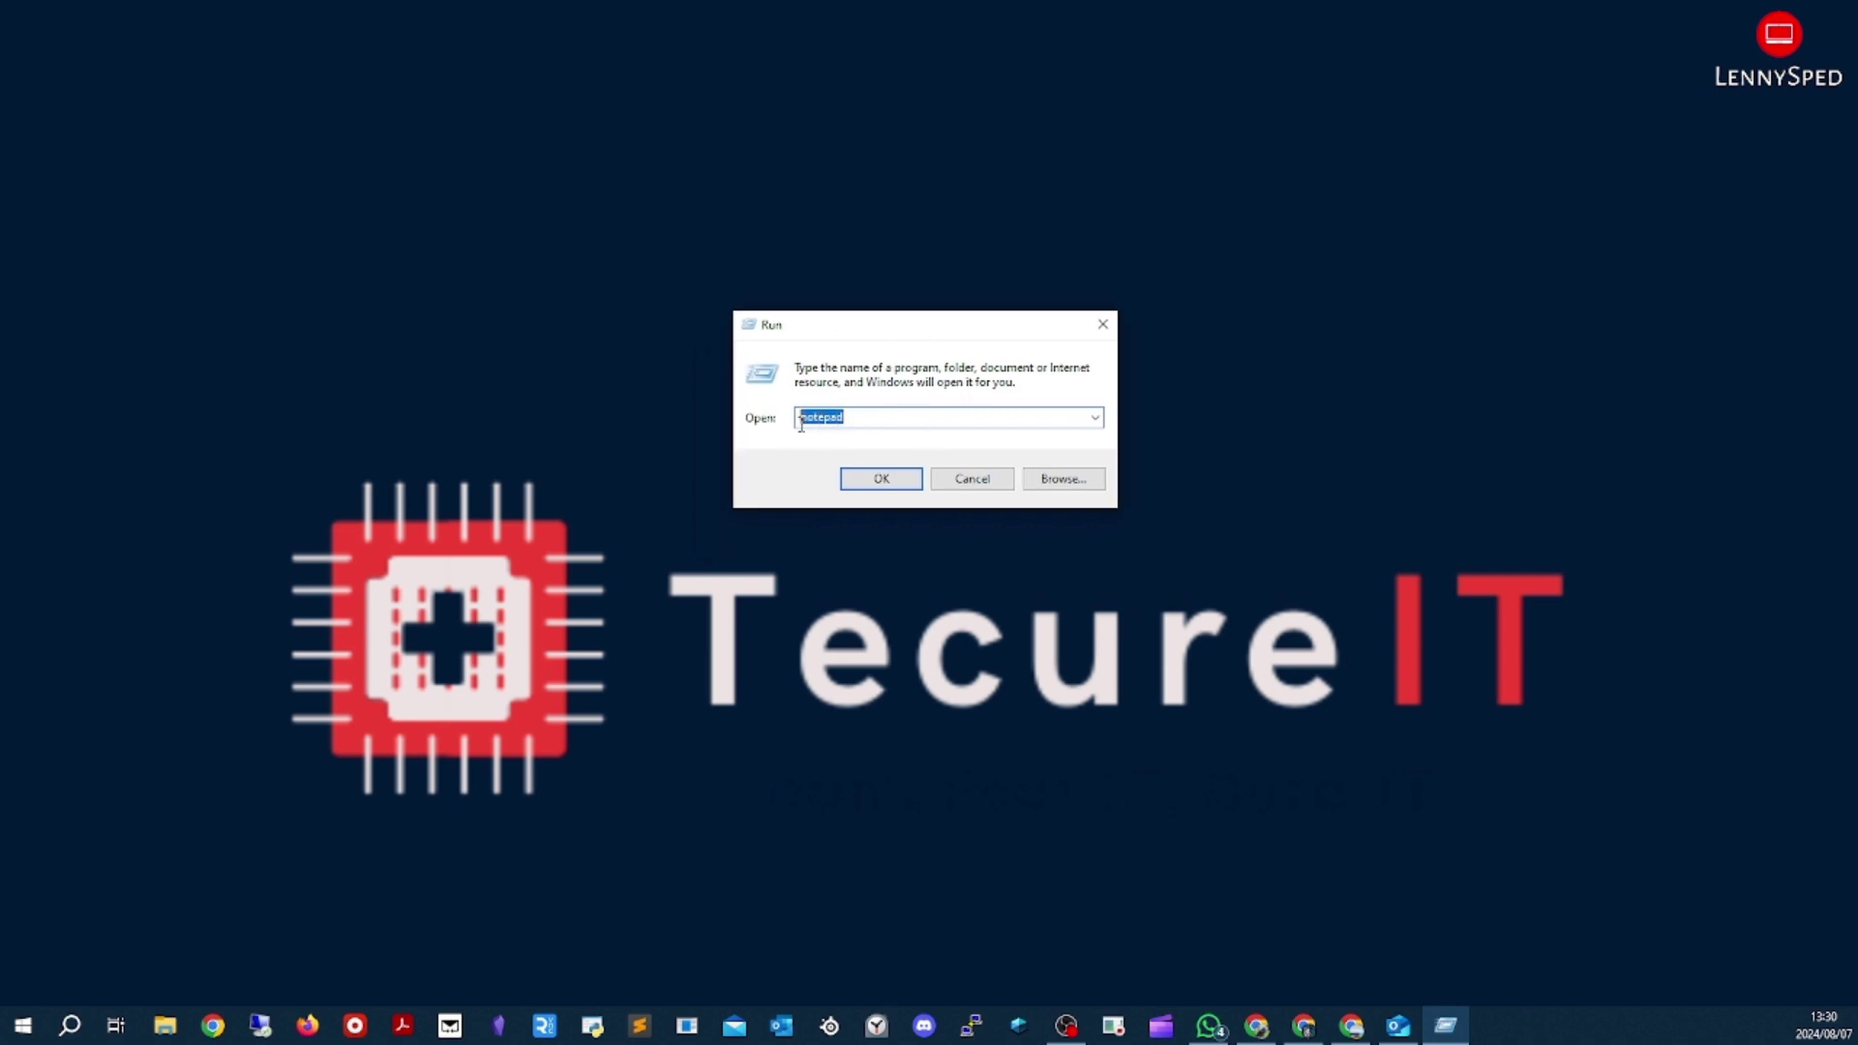
text(pref)
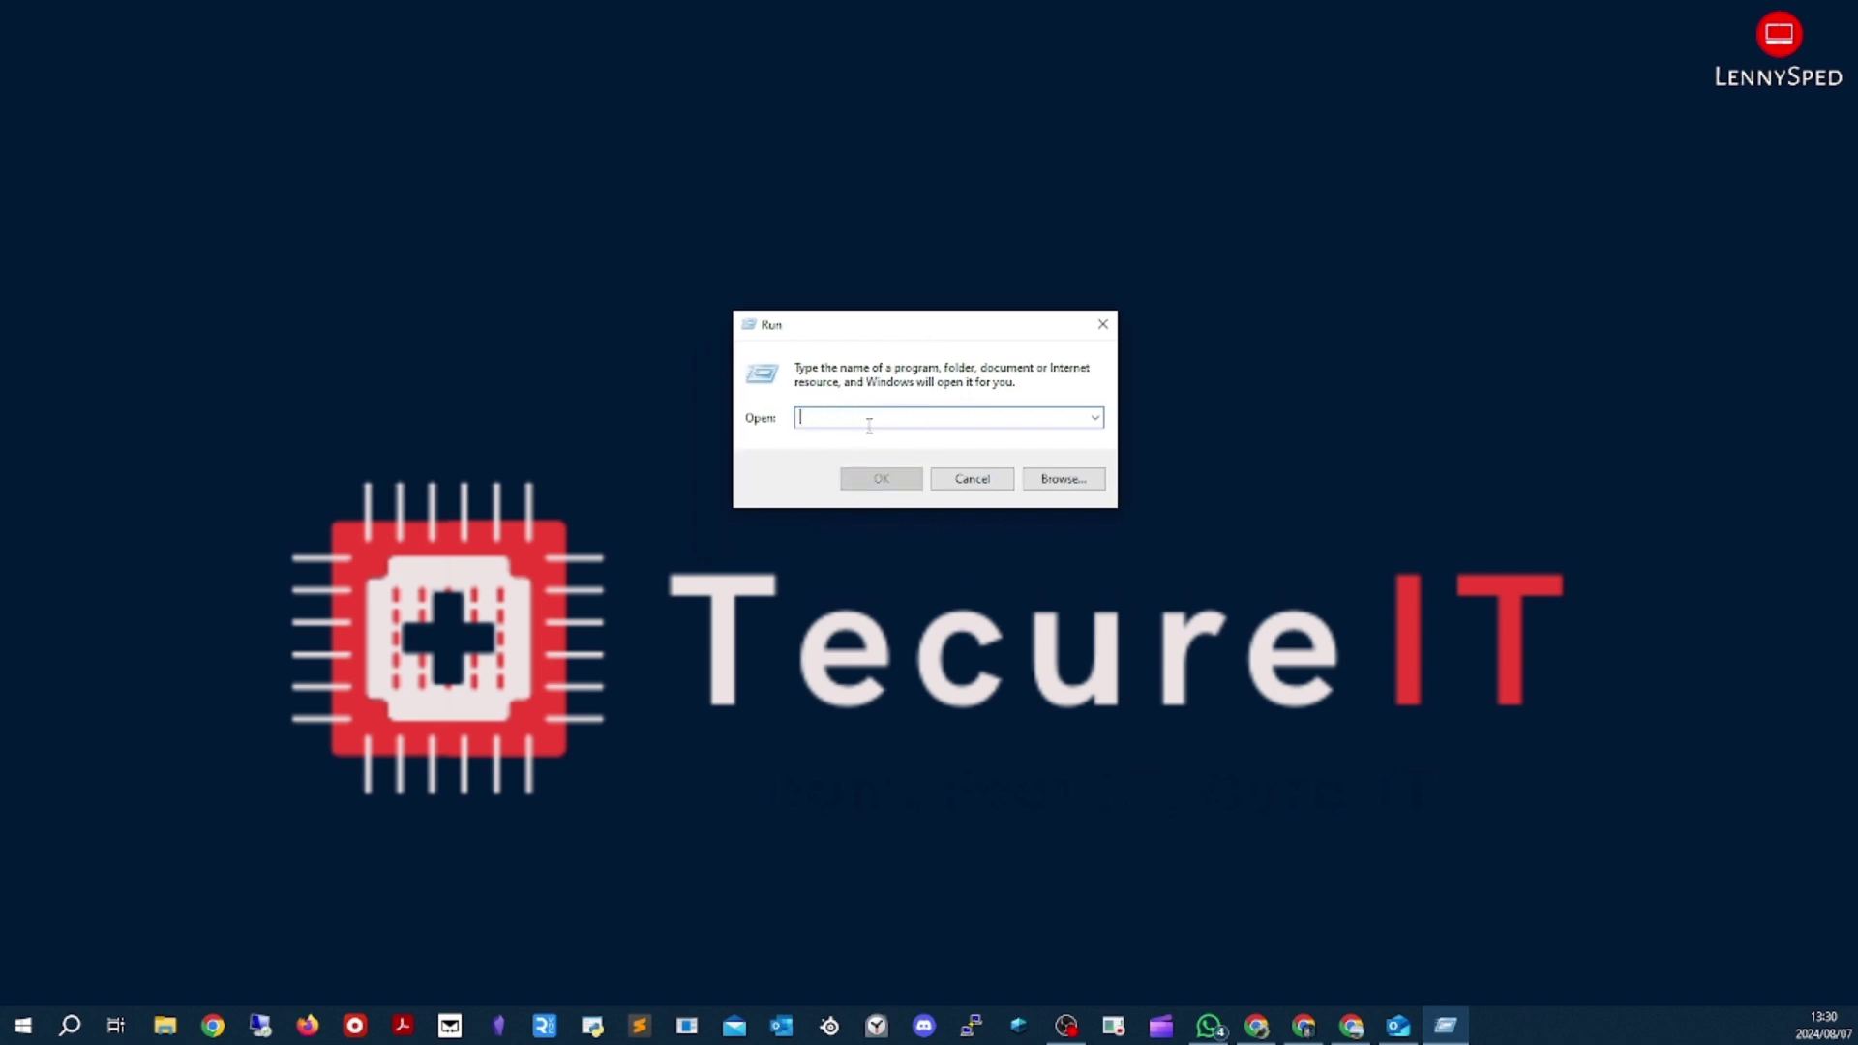
text(etch)
key(Return)
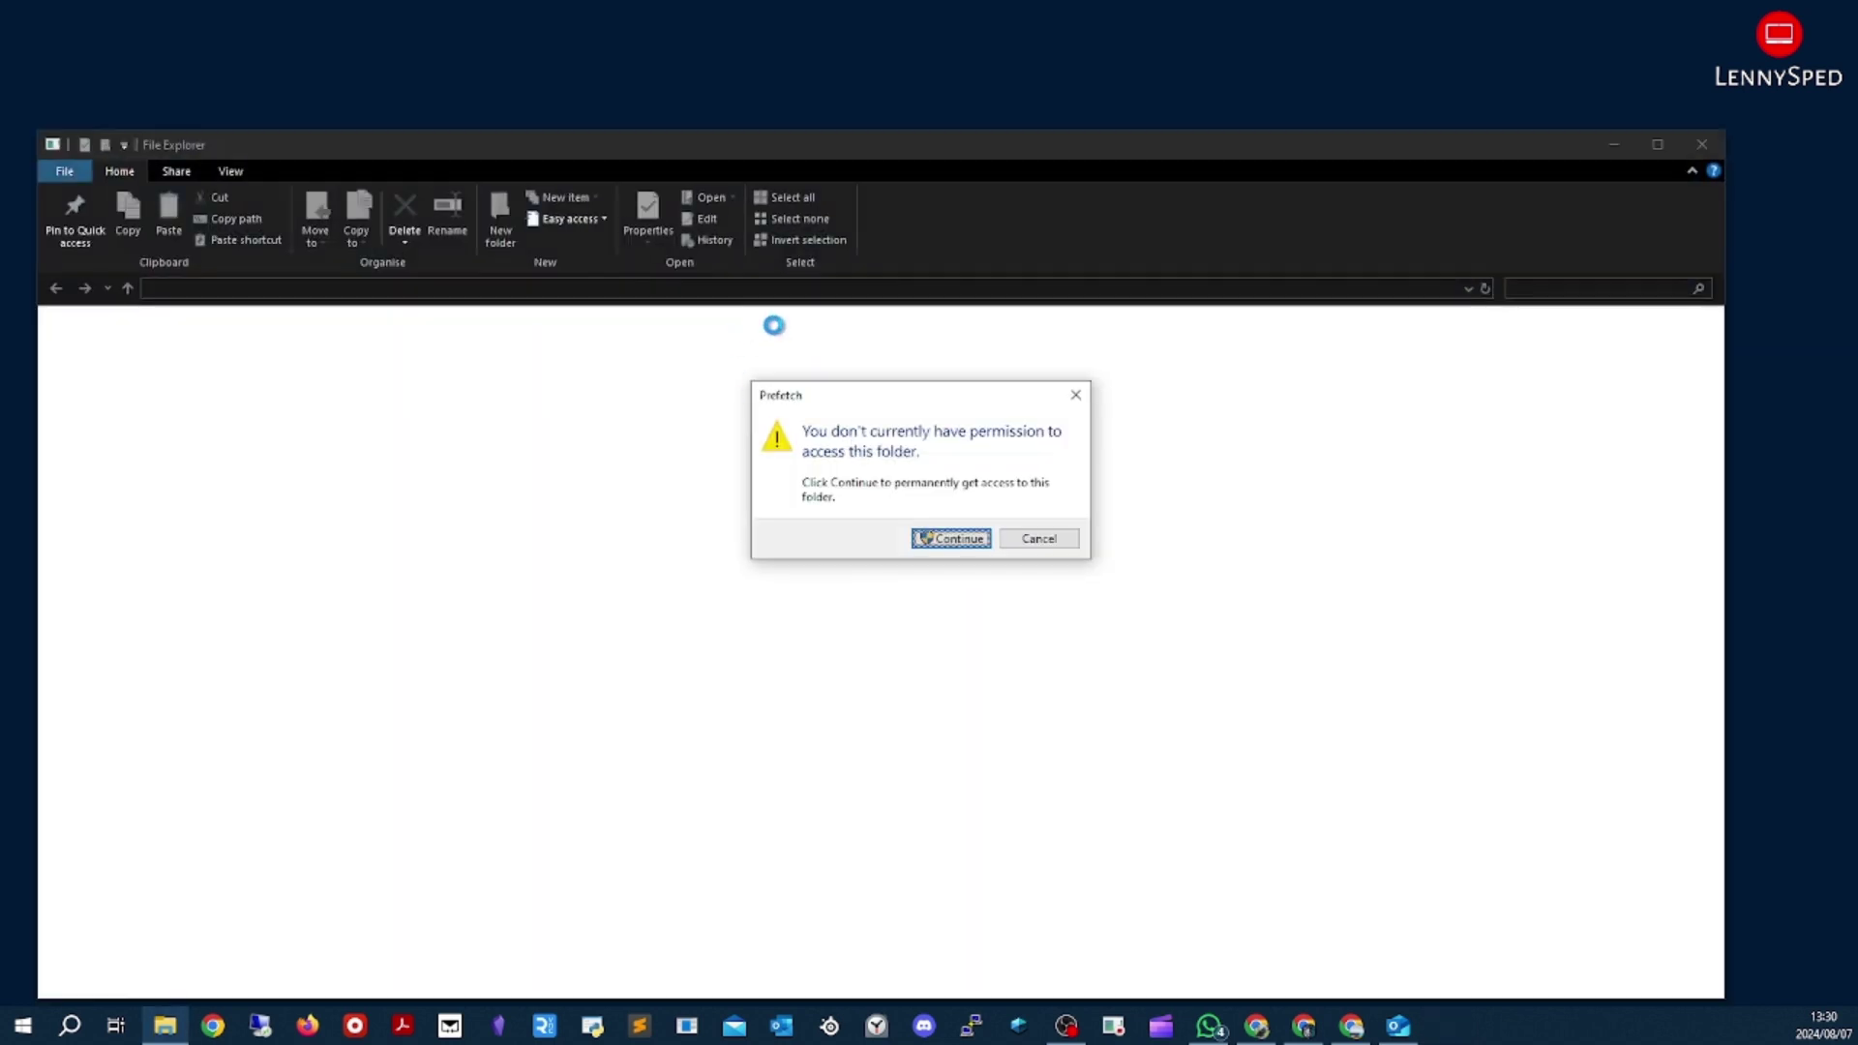
click(946, 538)
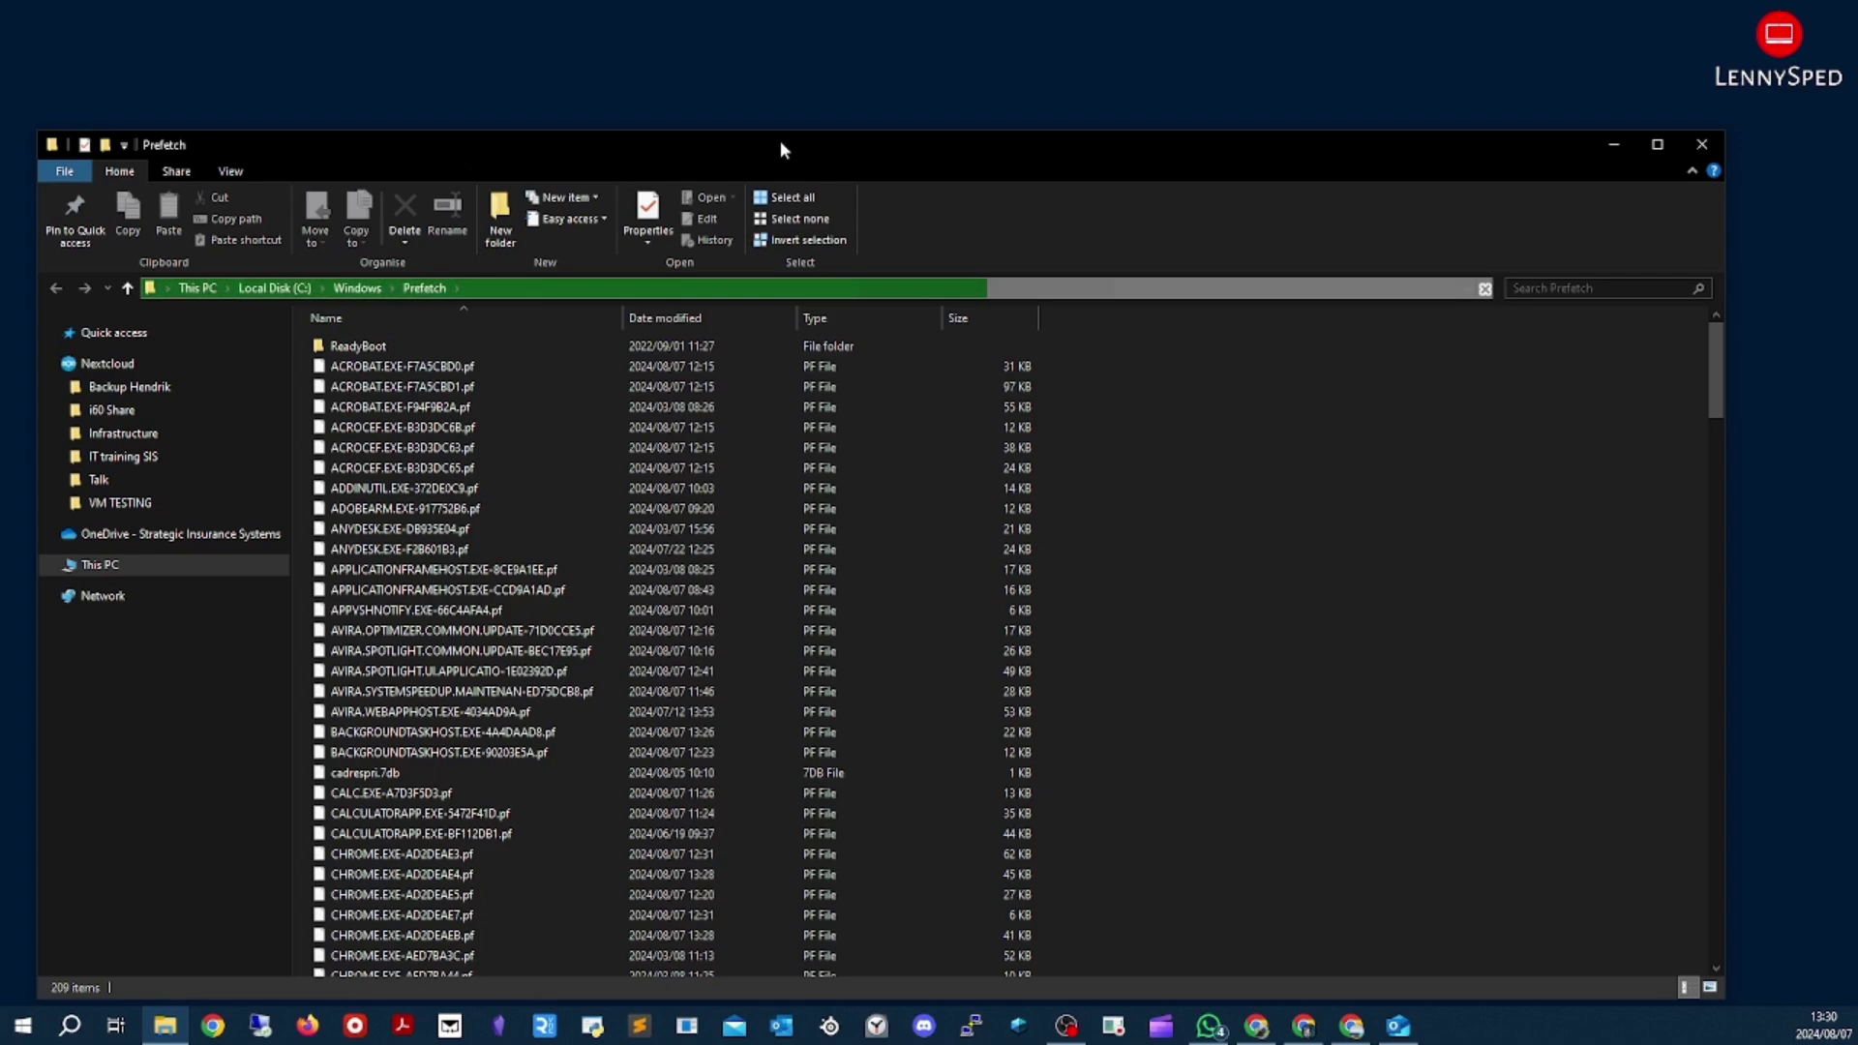
drag(780, 141, 795, 0)
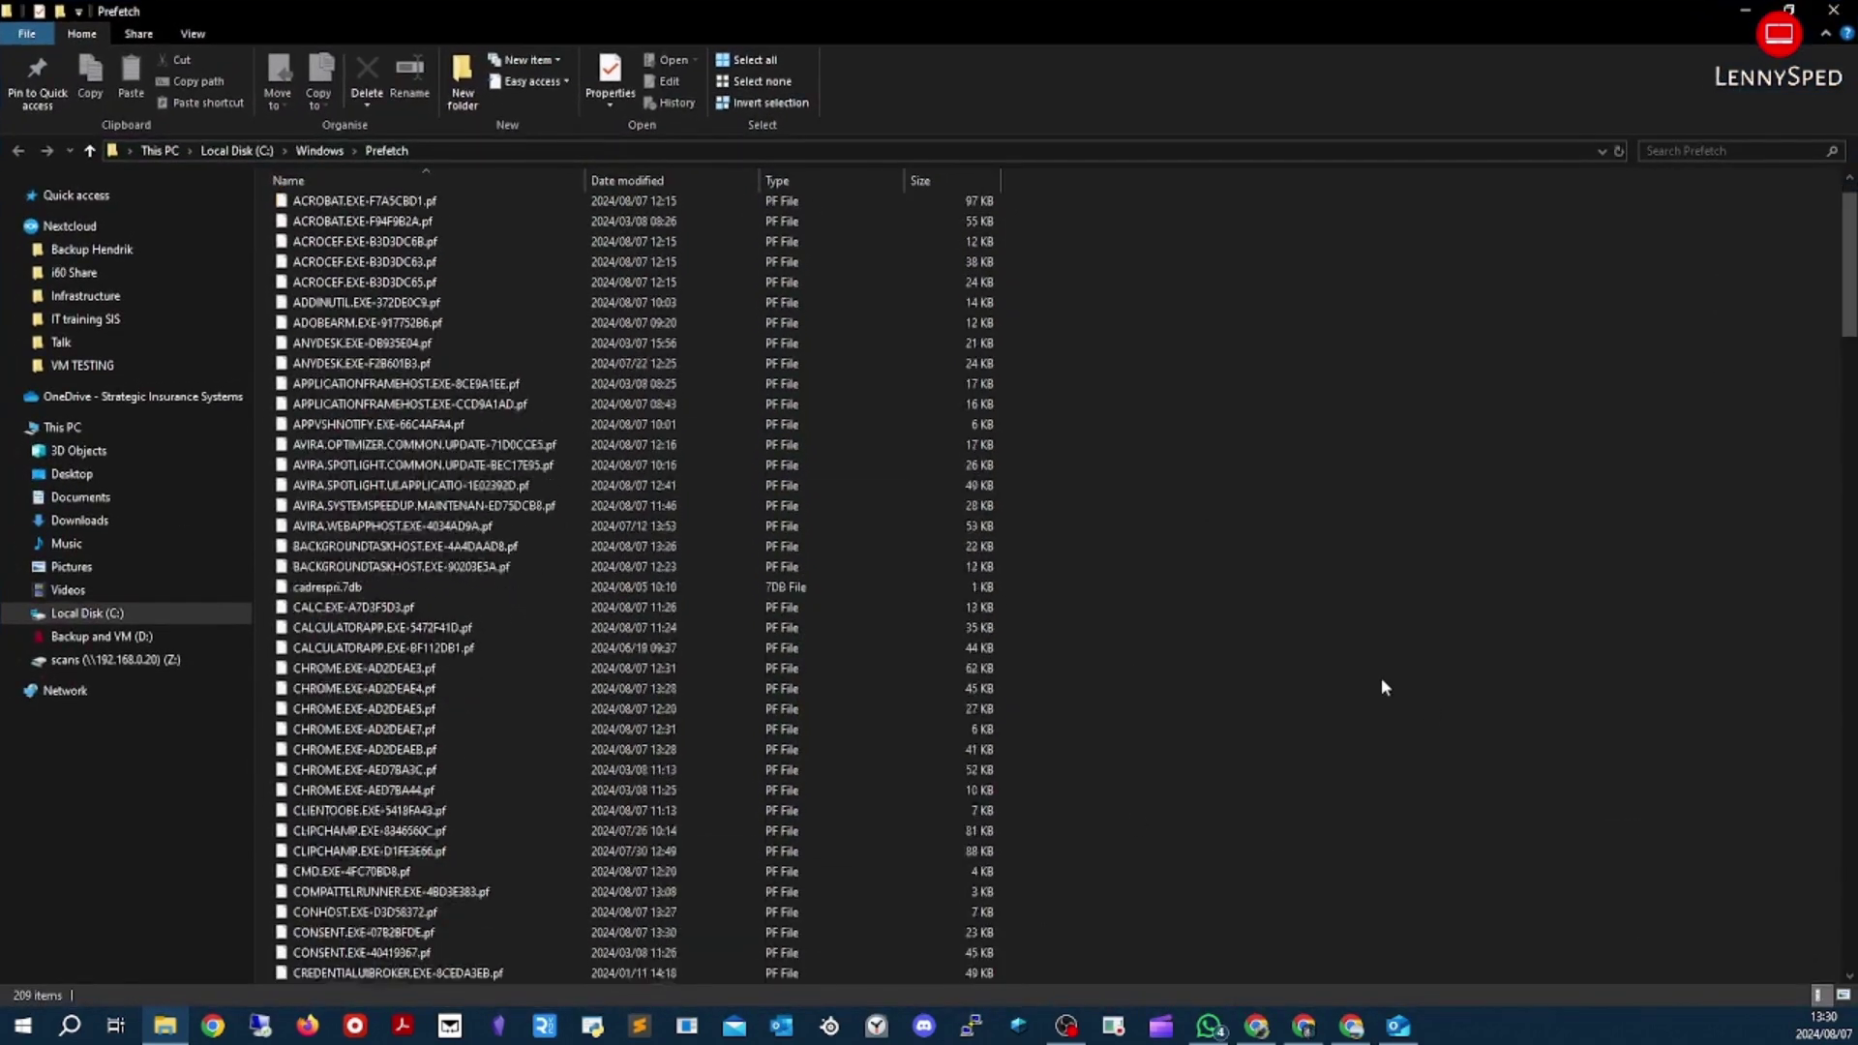
Delete everything in the Prefetch folder, skipping all files in use, and close the folder window
scroll(1384, 687, down, 20)
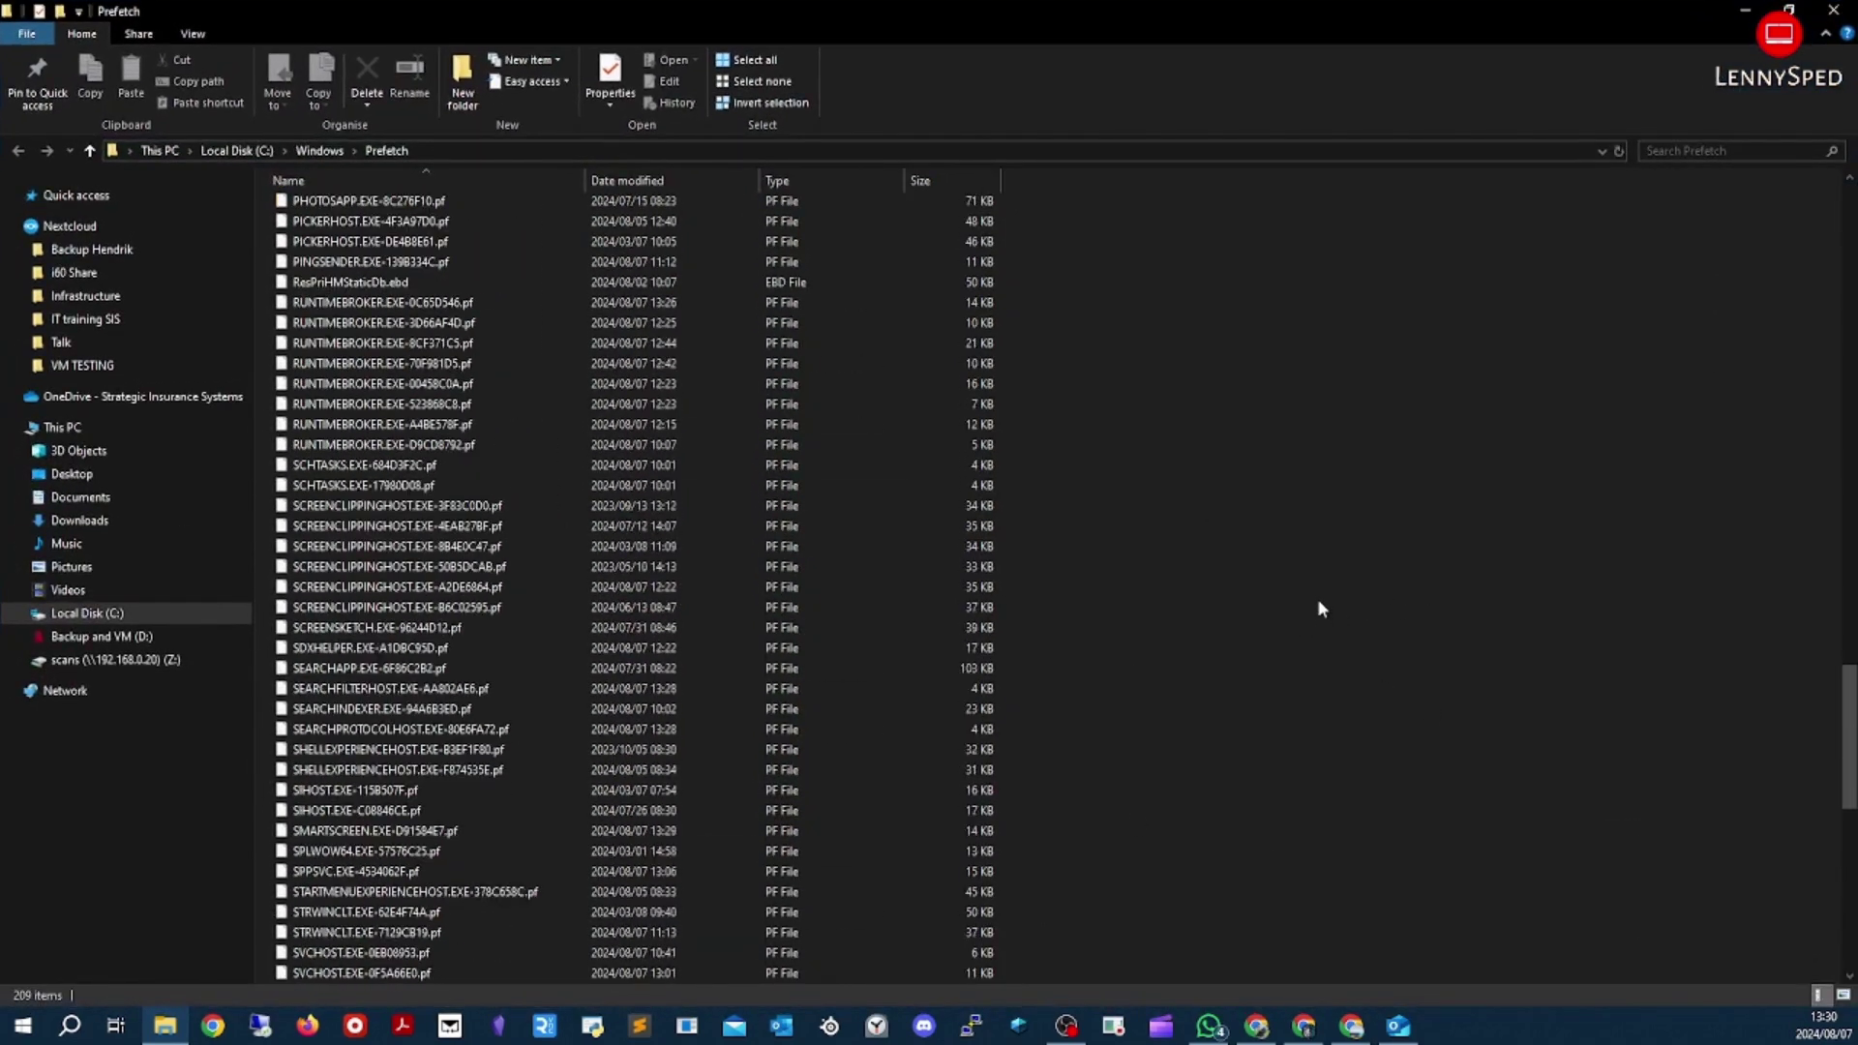
scroll(1319, 608, down, 8)
key(ctrl+a)
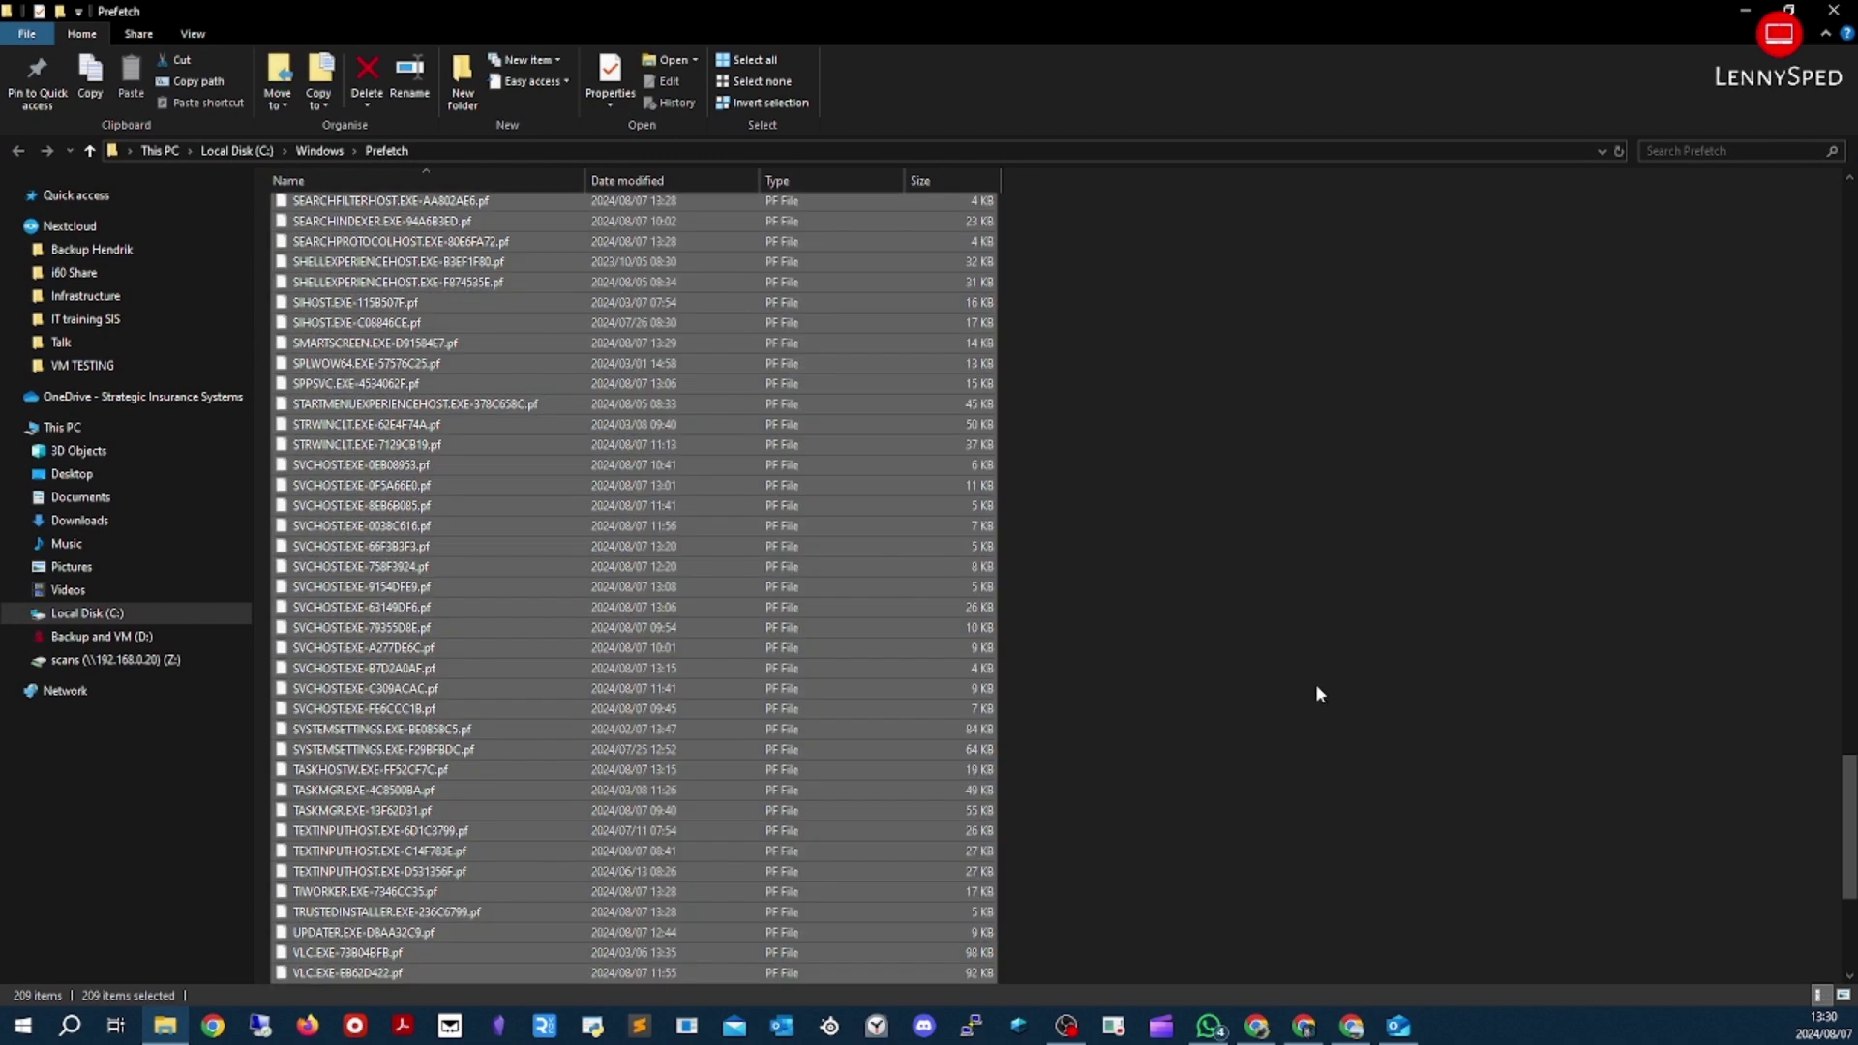
scroll(1318, 693, up, 20)
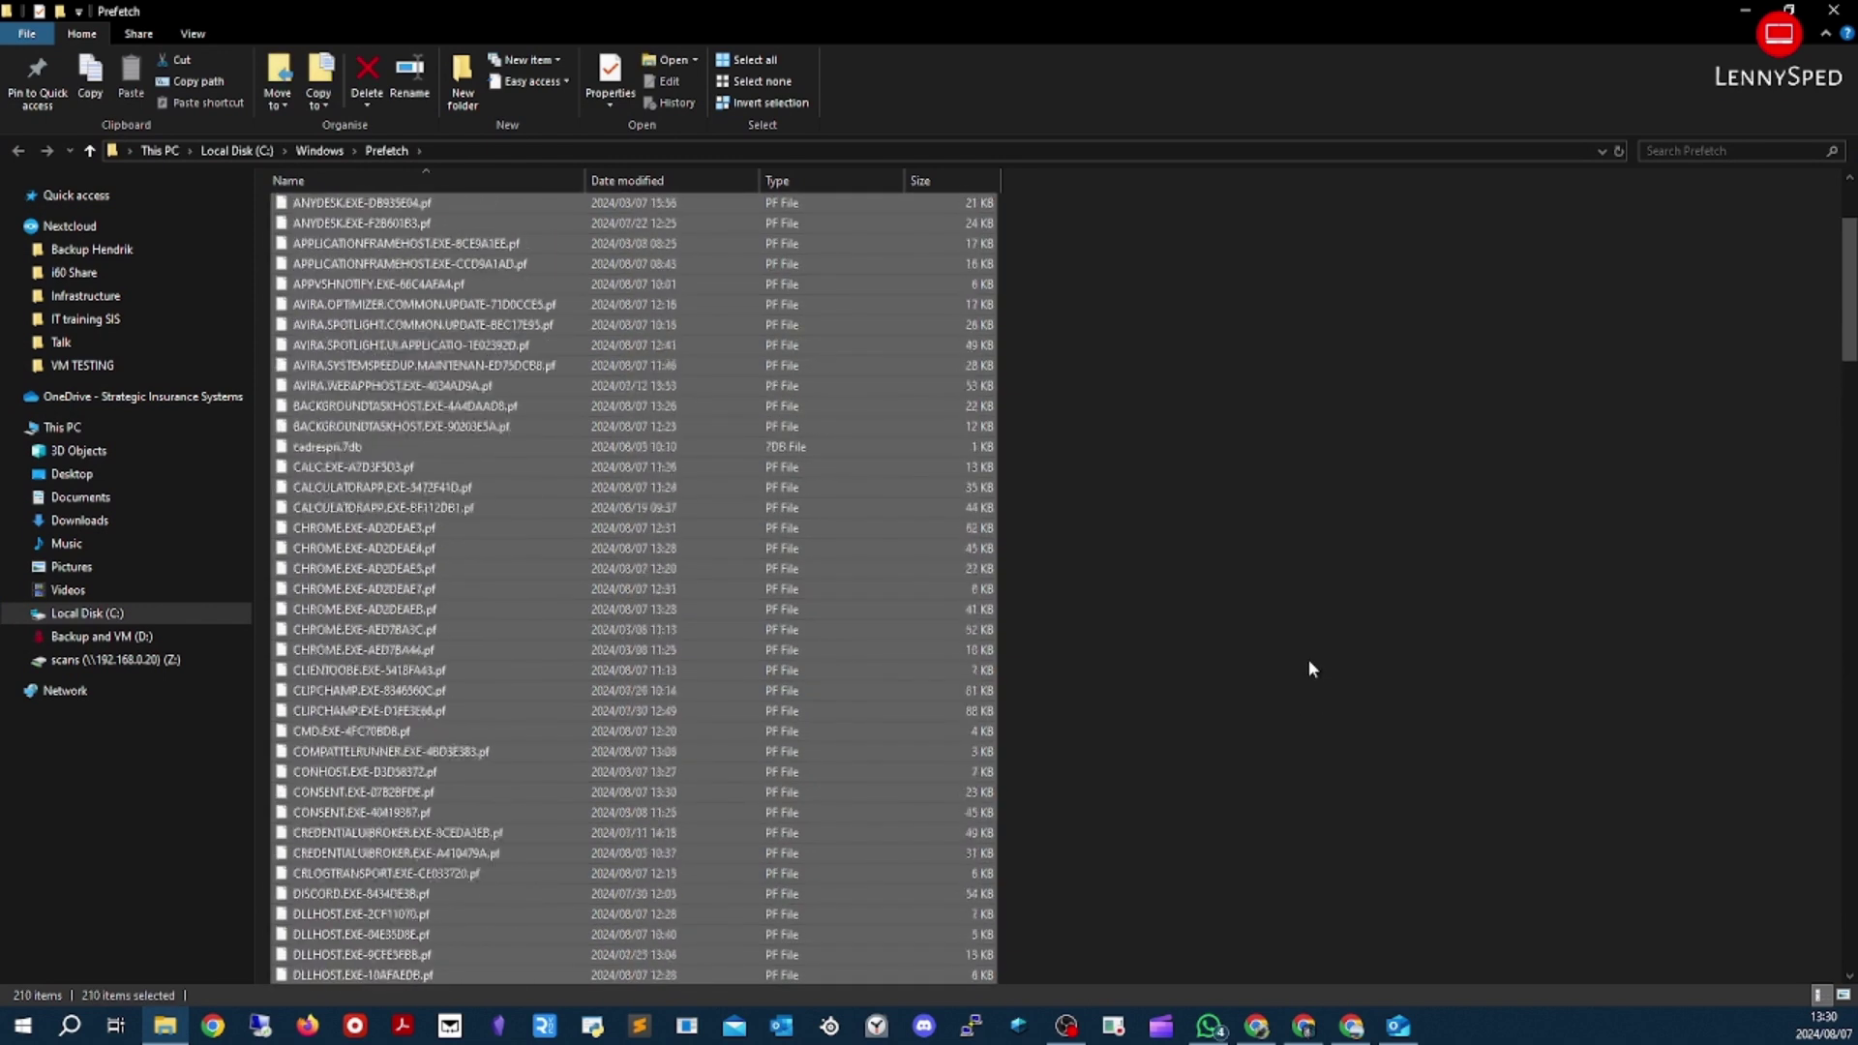
scroll(1309, 668, up, 3)
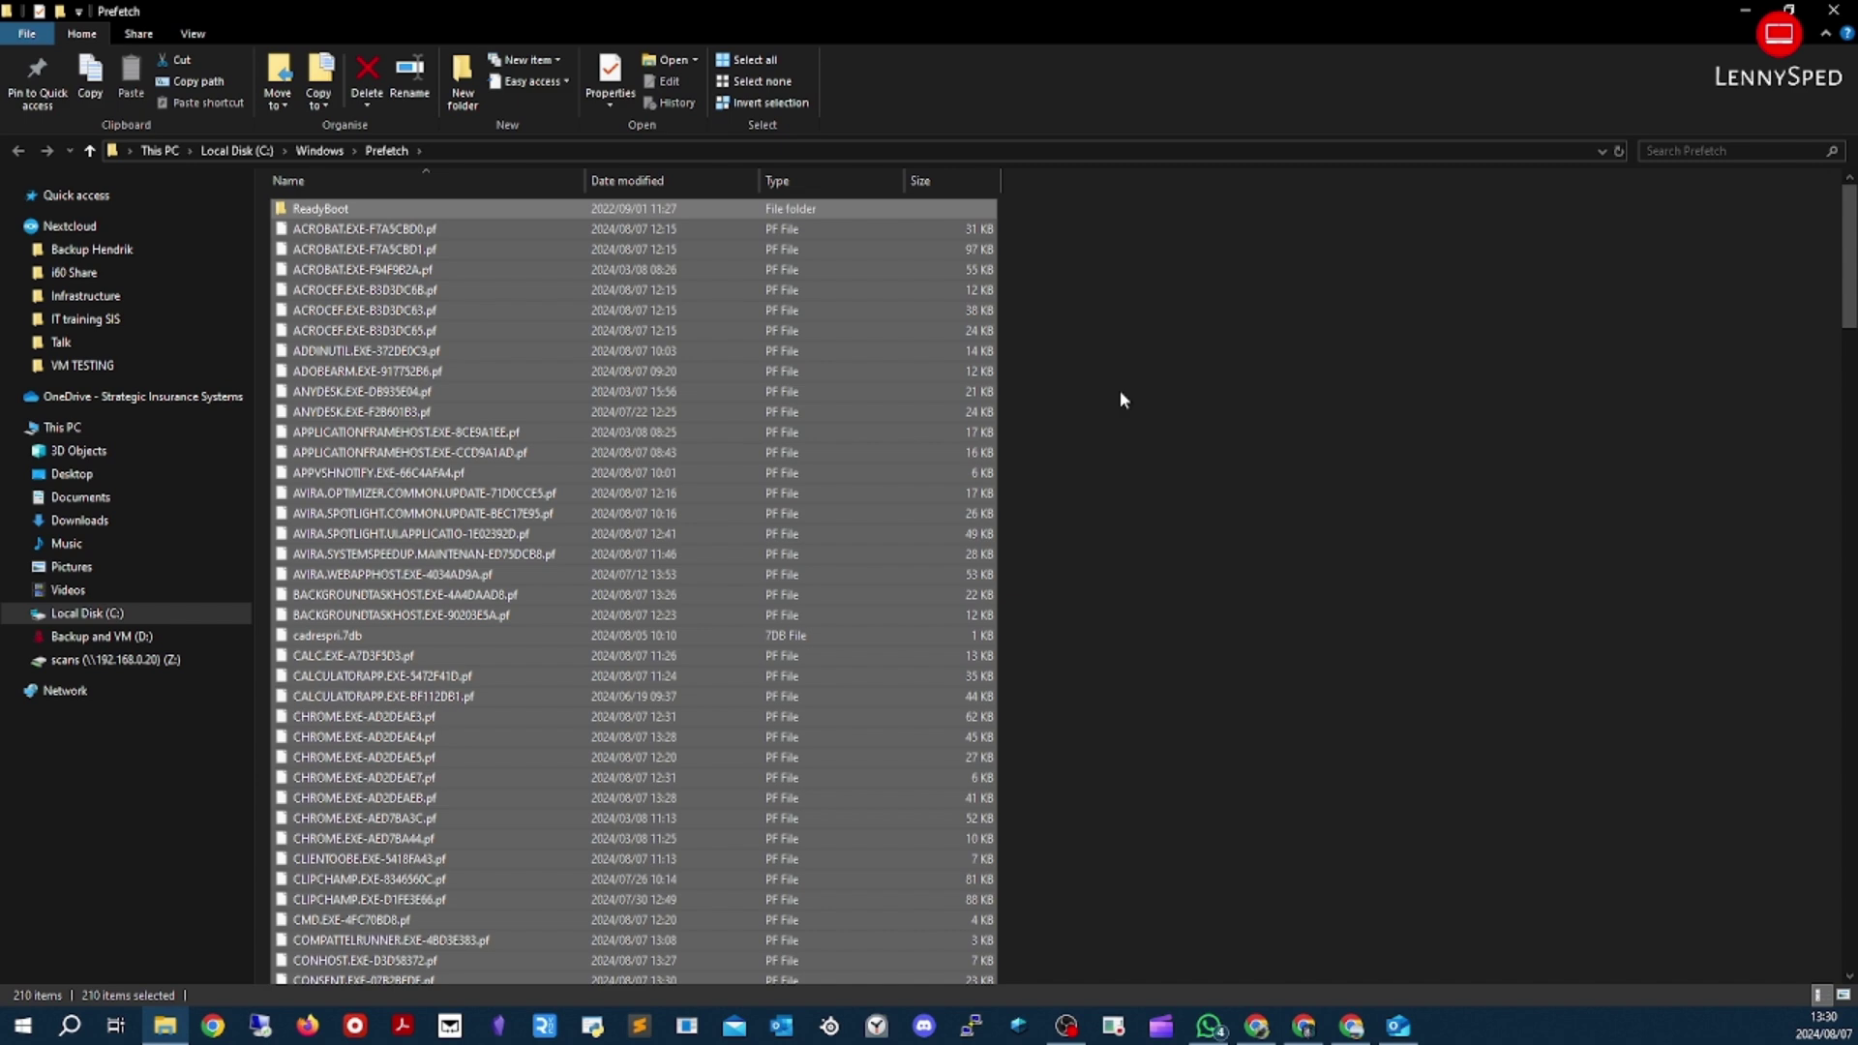
key(Delete)
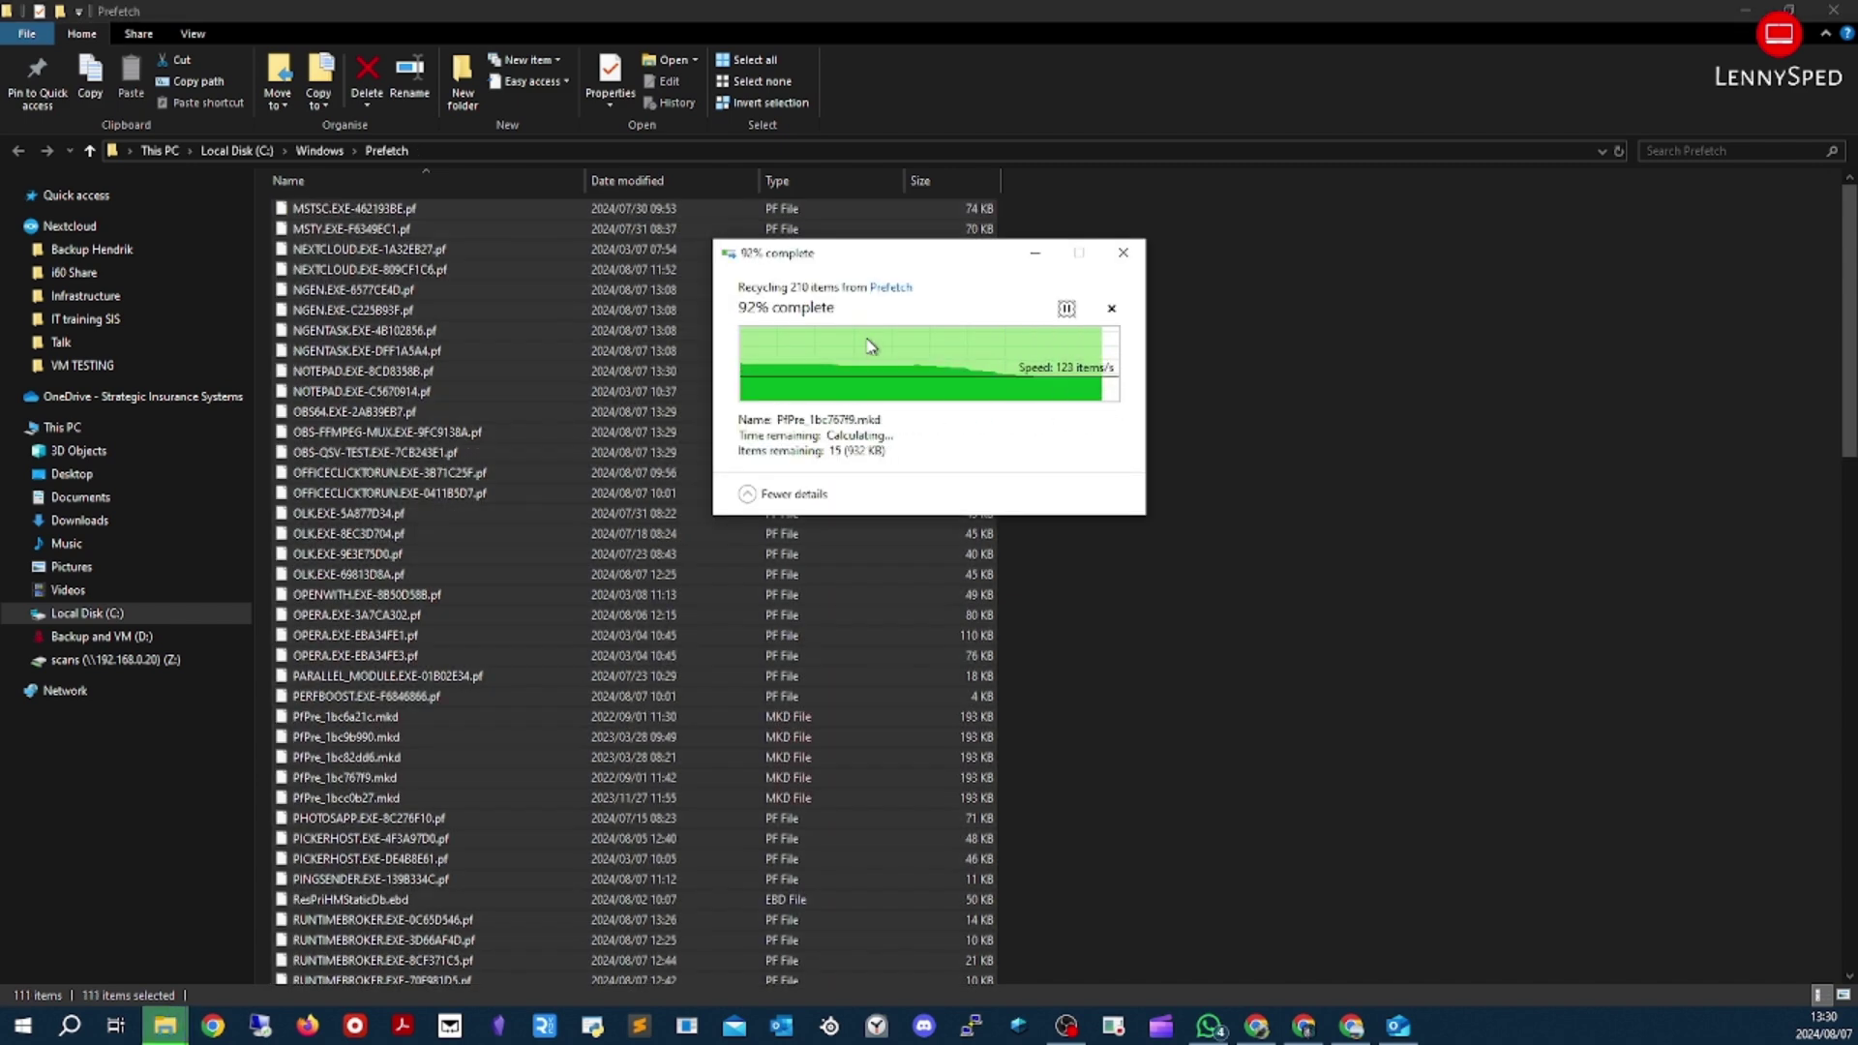
click(745, 418)
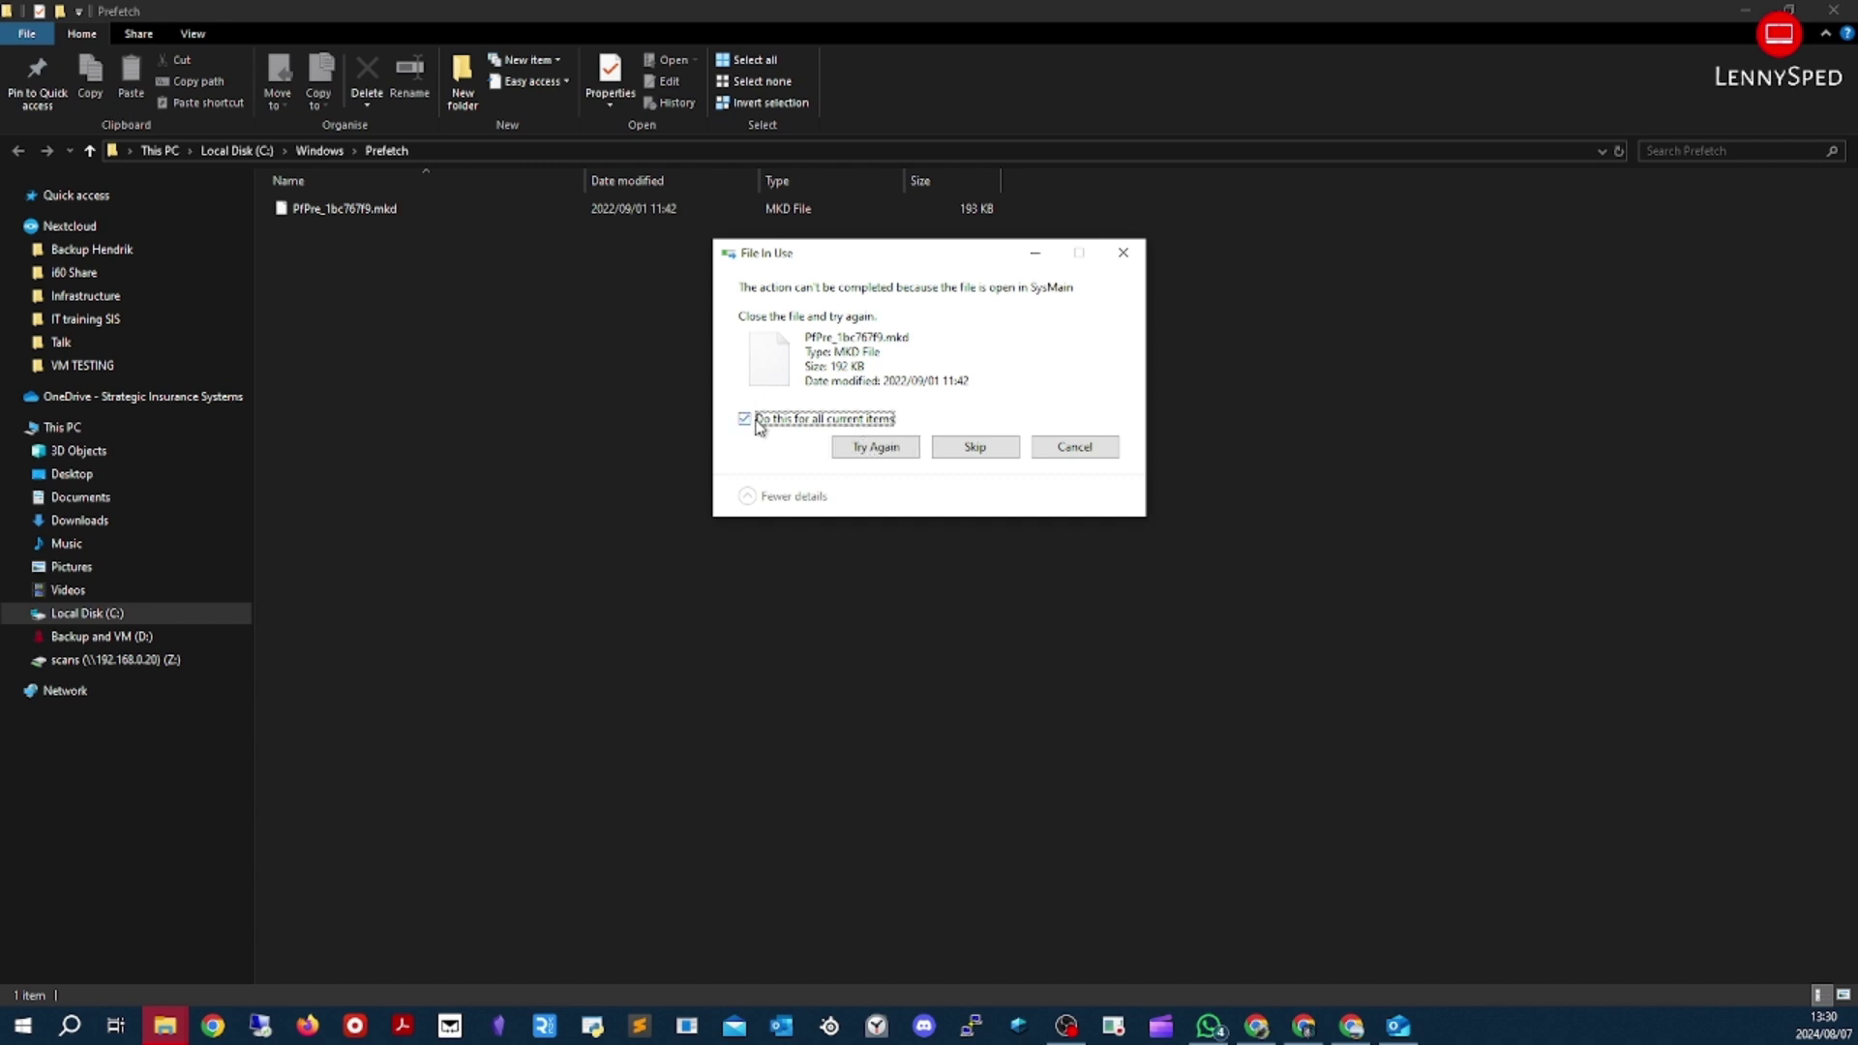
click(963, 449)
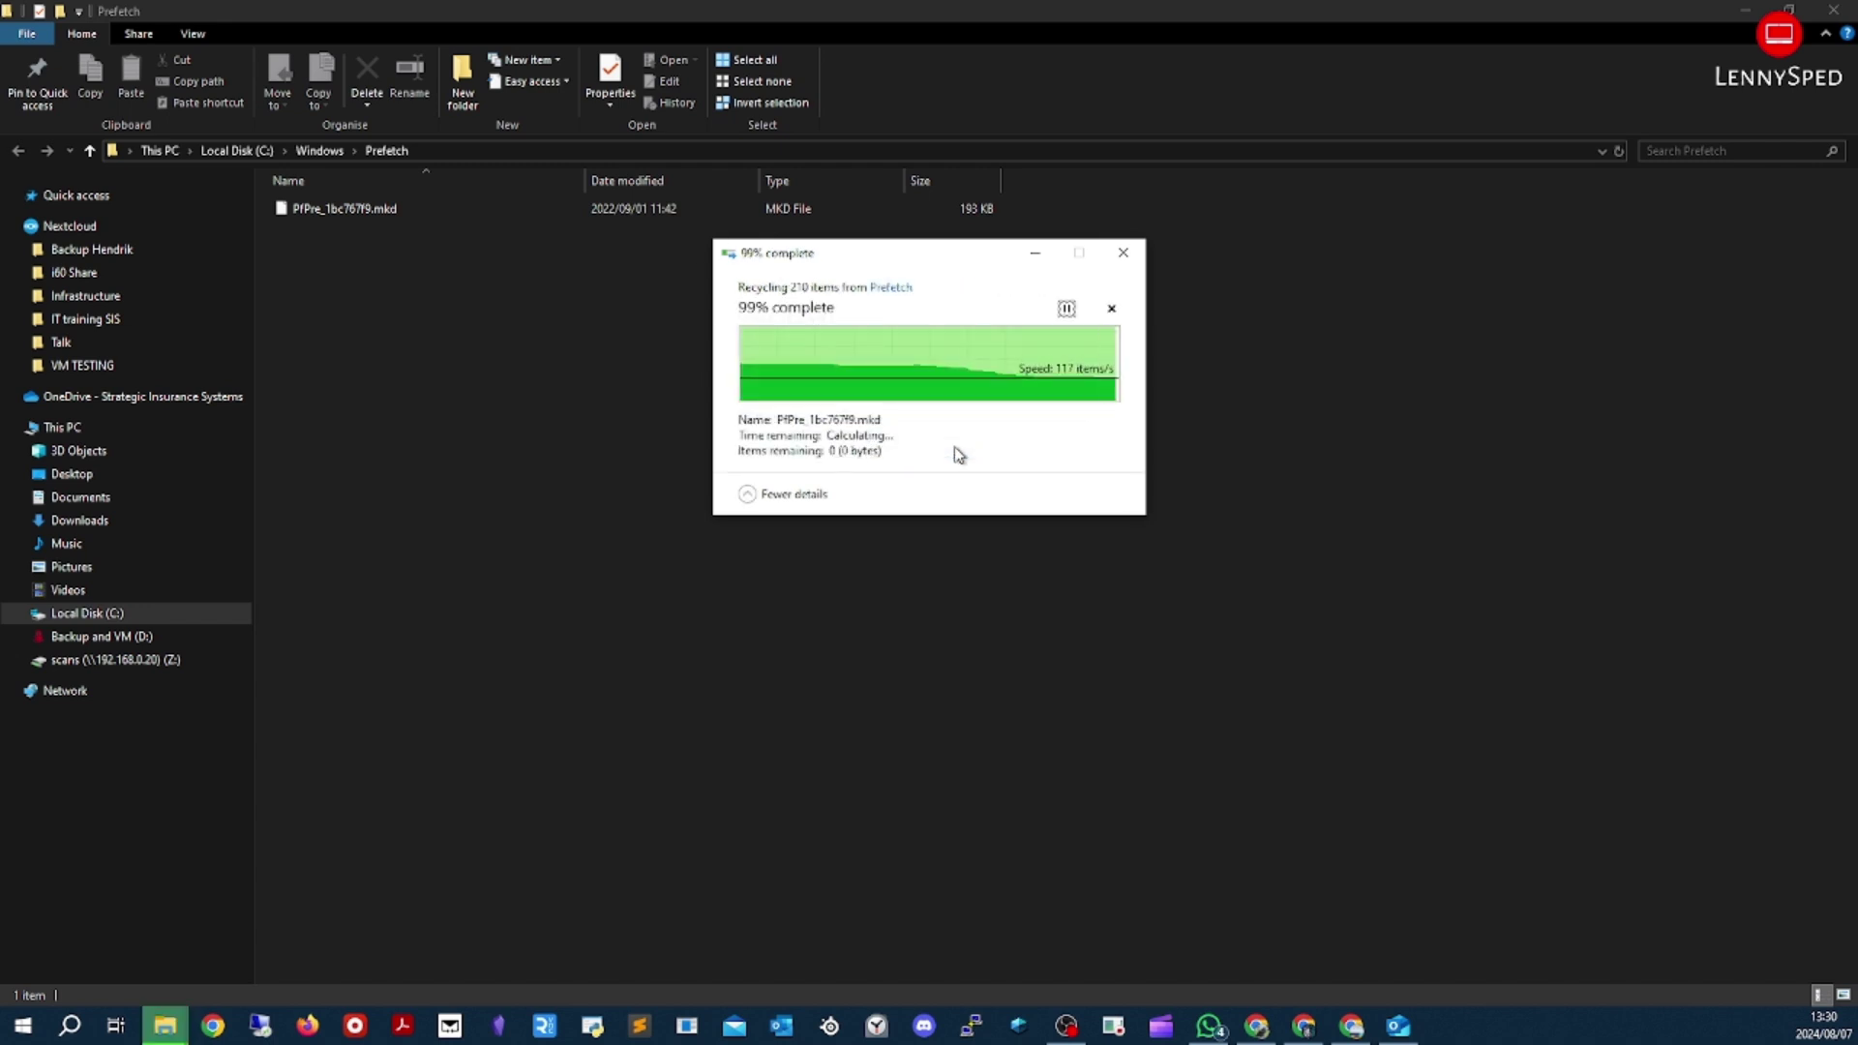
click(1833, 9)
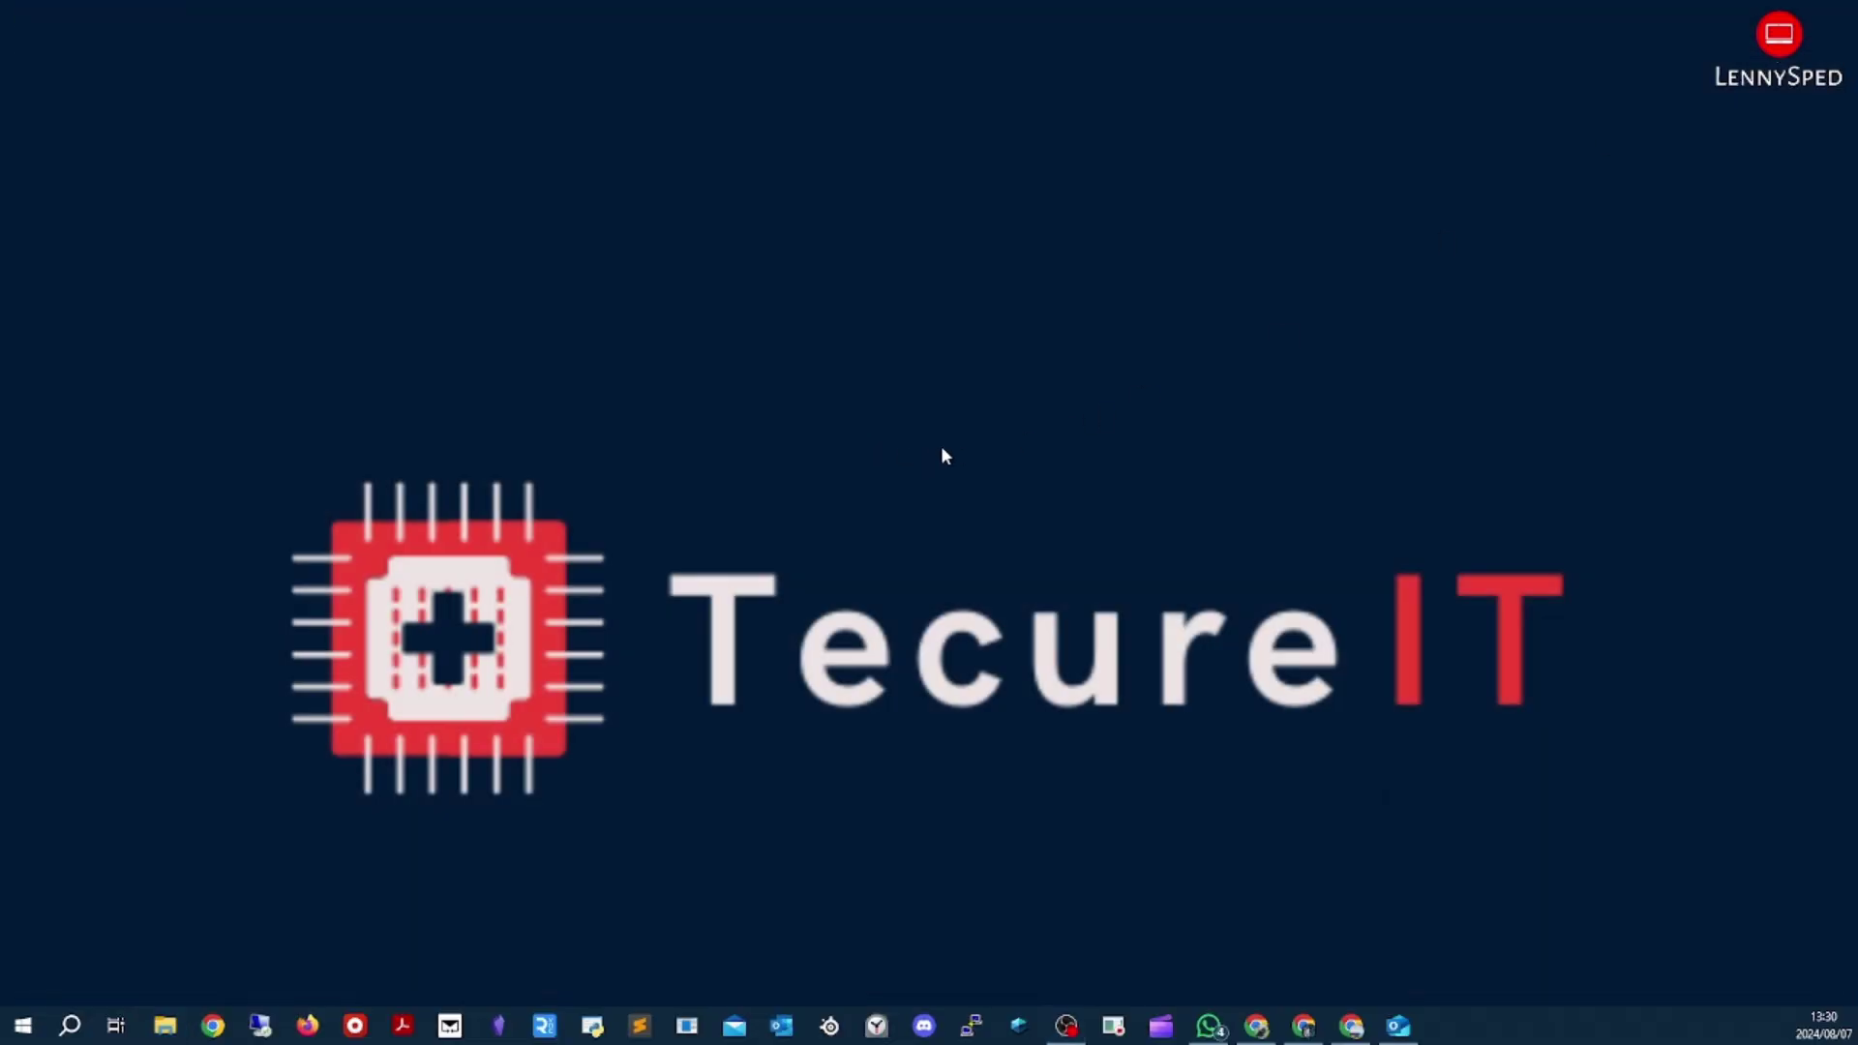
Search Windows for "def" and open Defragment and Optimise Drives
click(70, 1025)
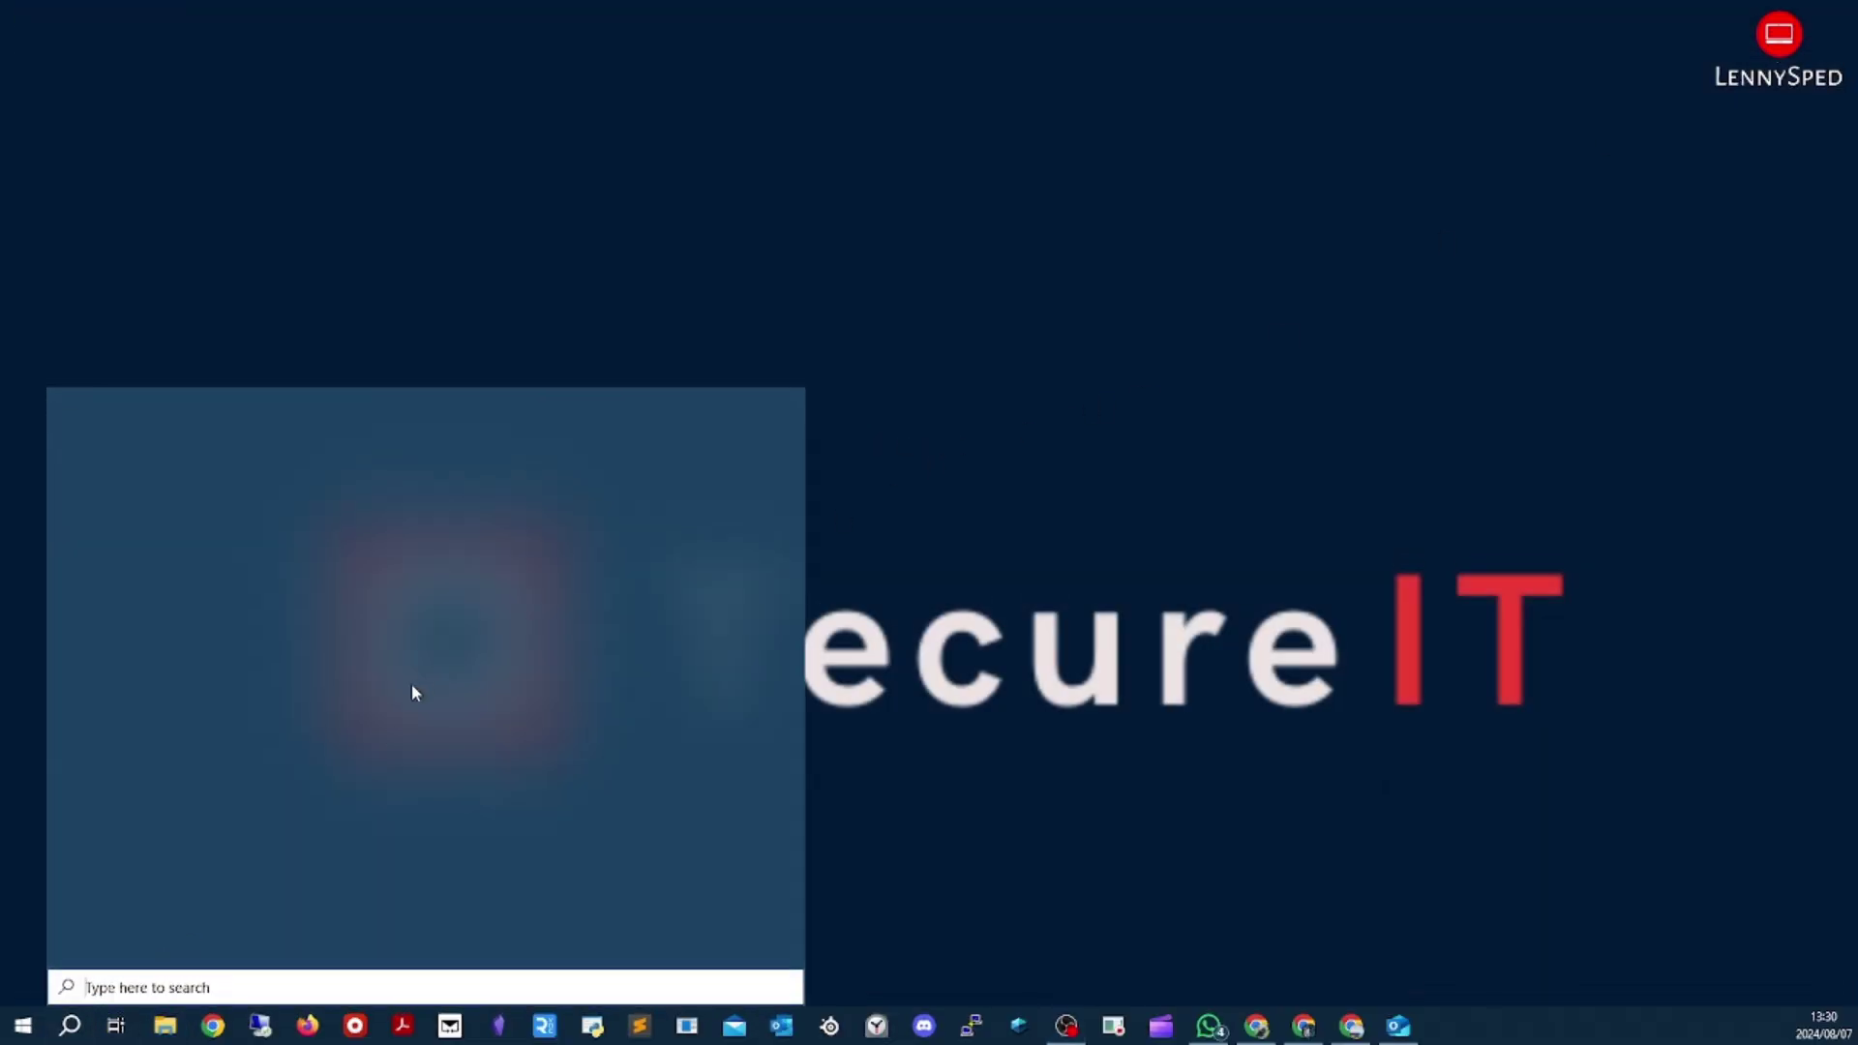
text(def)
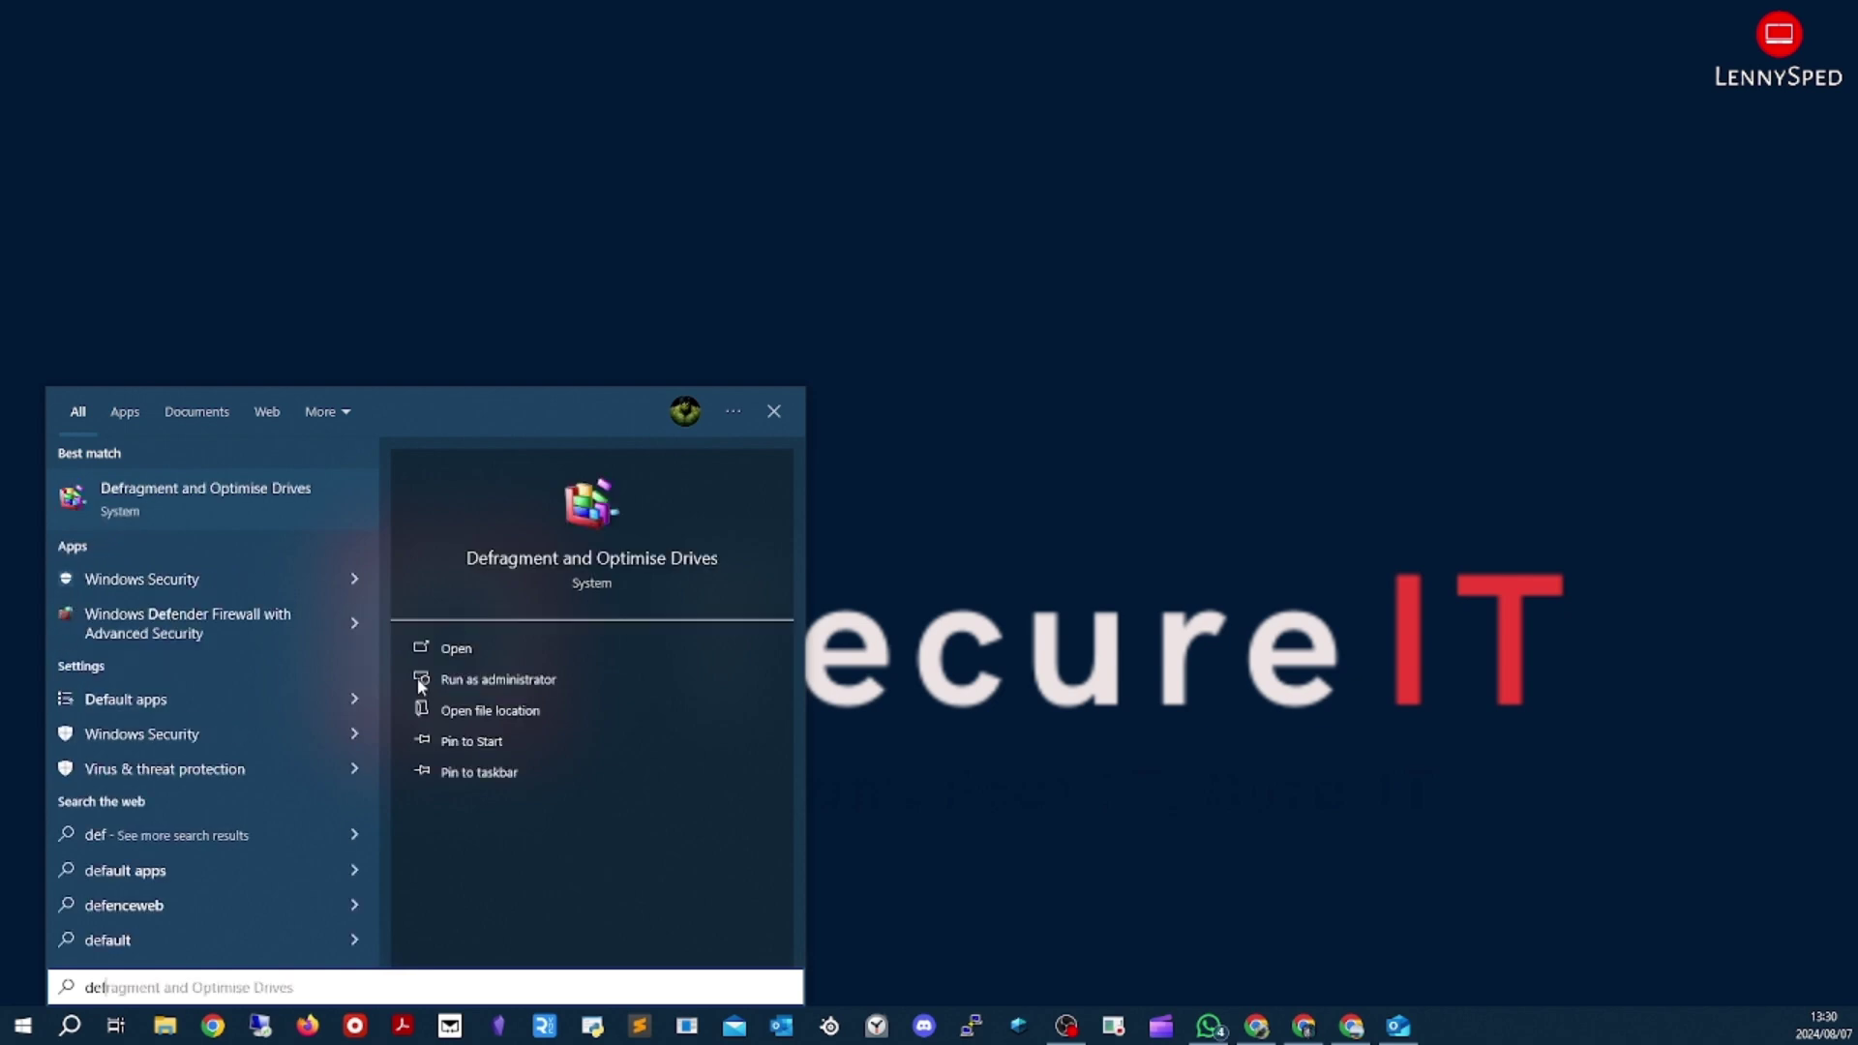
click(292, 523)
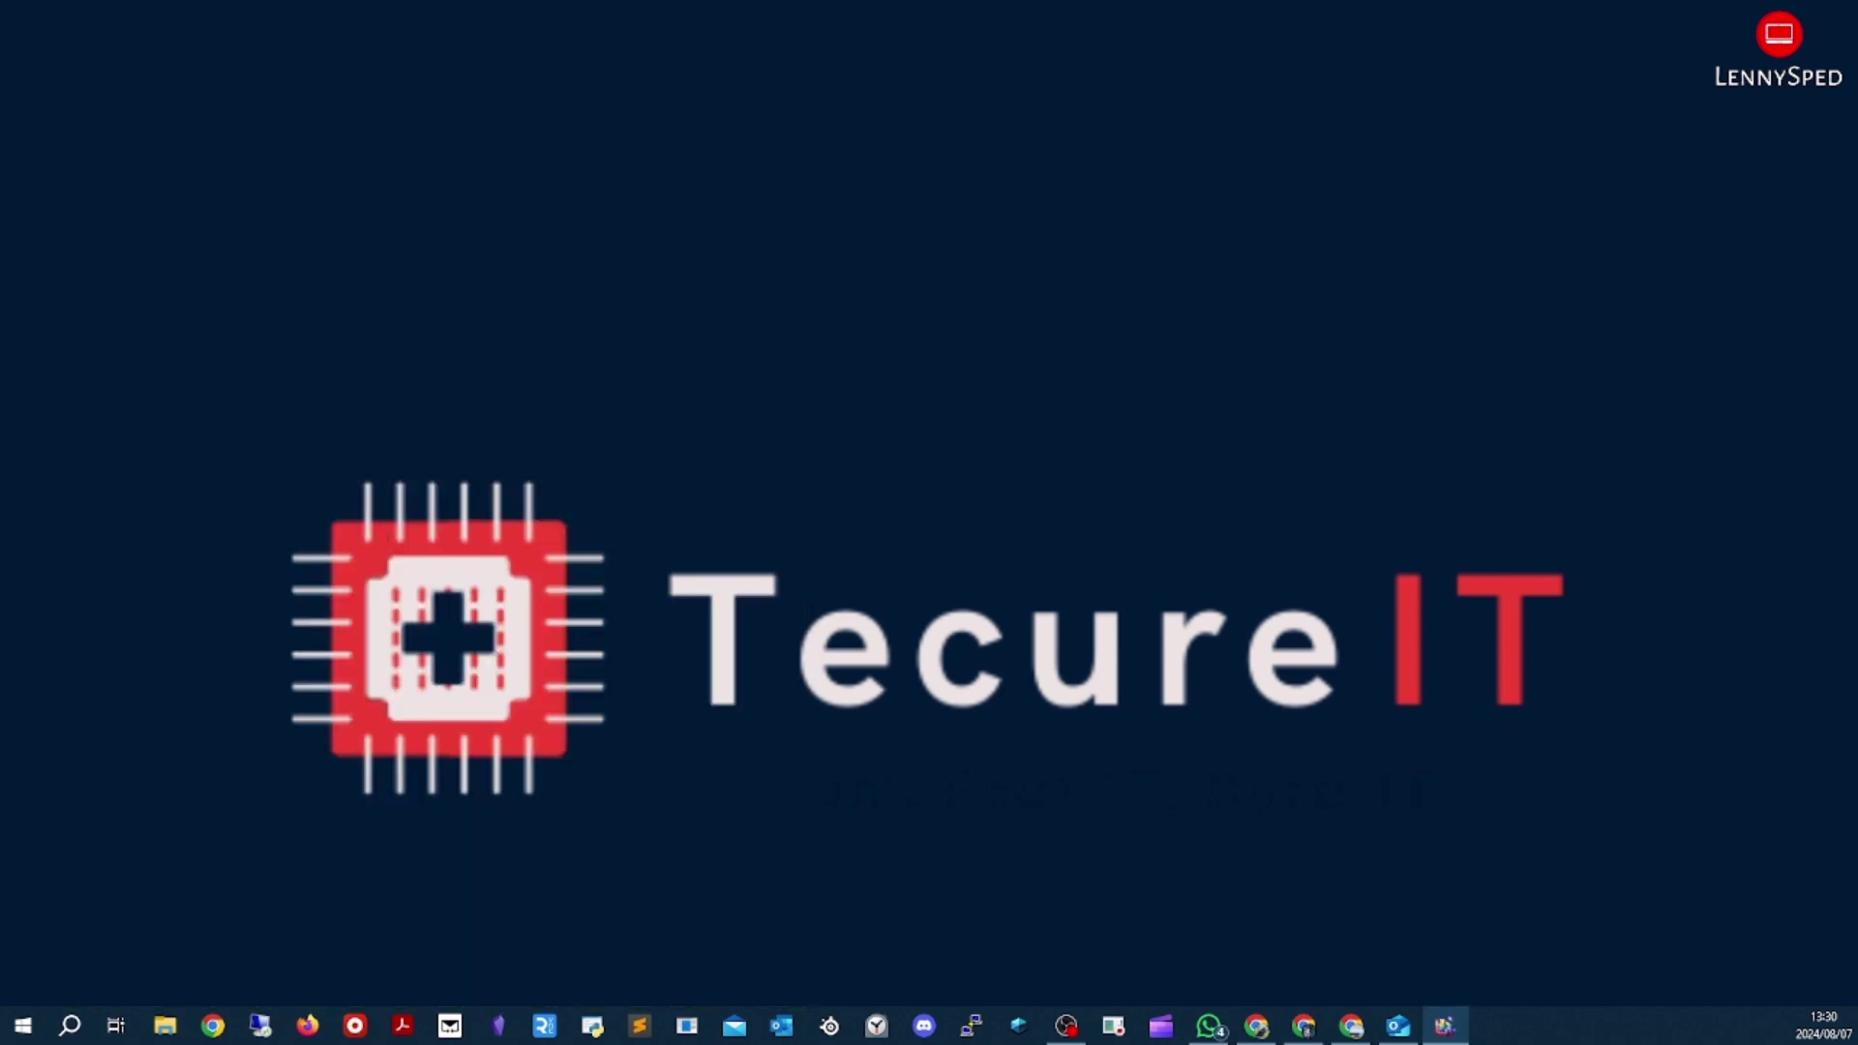
click(802, 395)
click(822, 380)
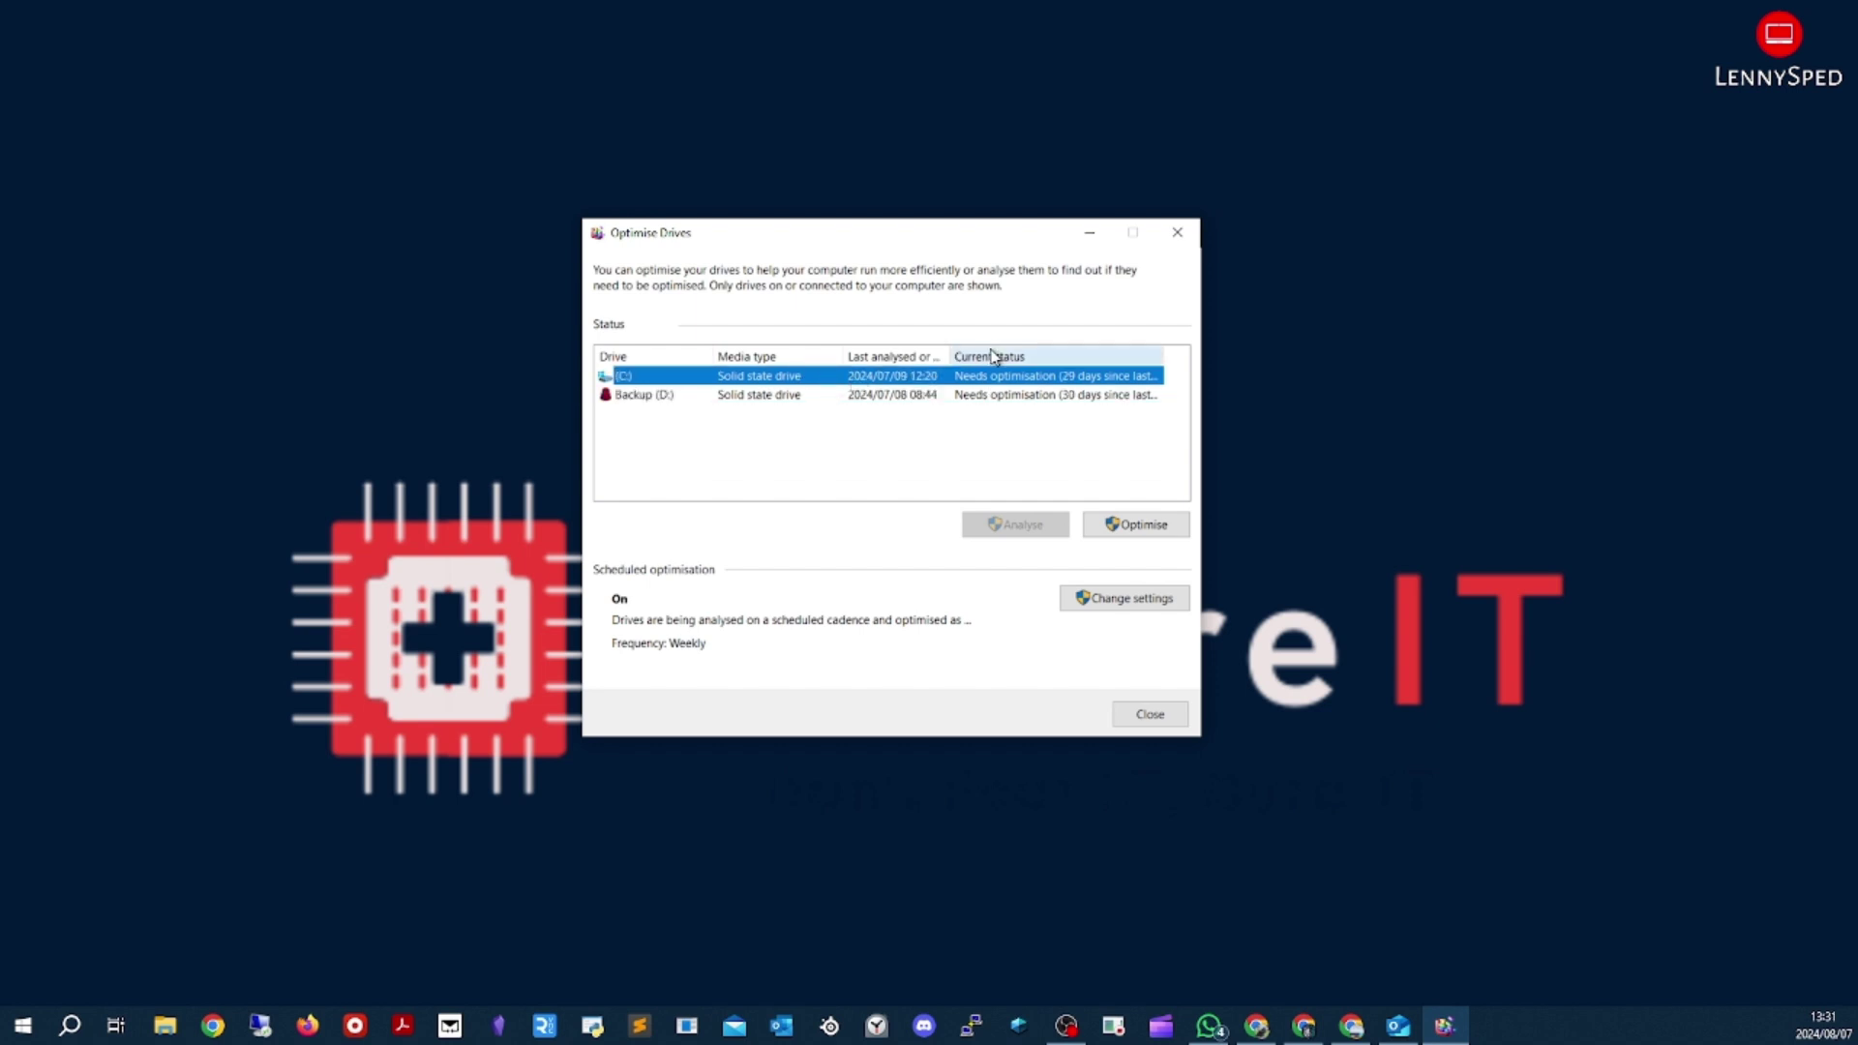
Optimise the C: drive and close the Optimise Drives window
drag(946, 241, 989, 276)
click(786, 433)
click(871, 415)
click(1182, 562)
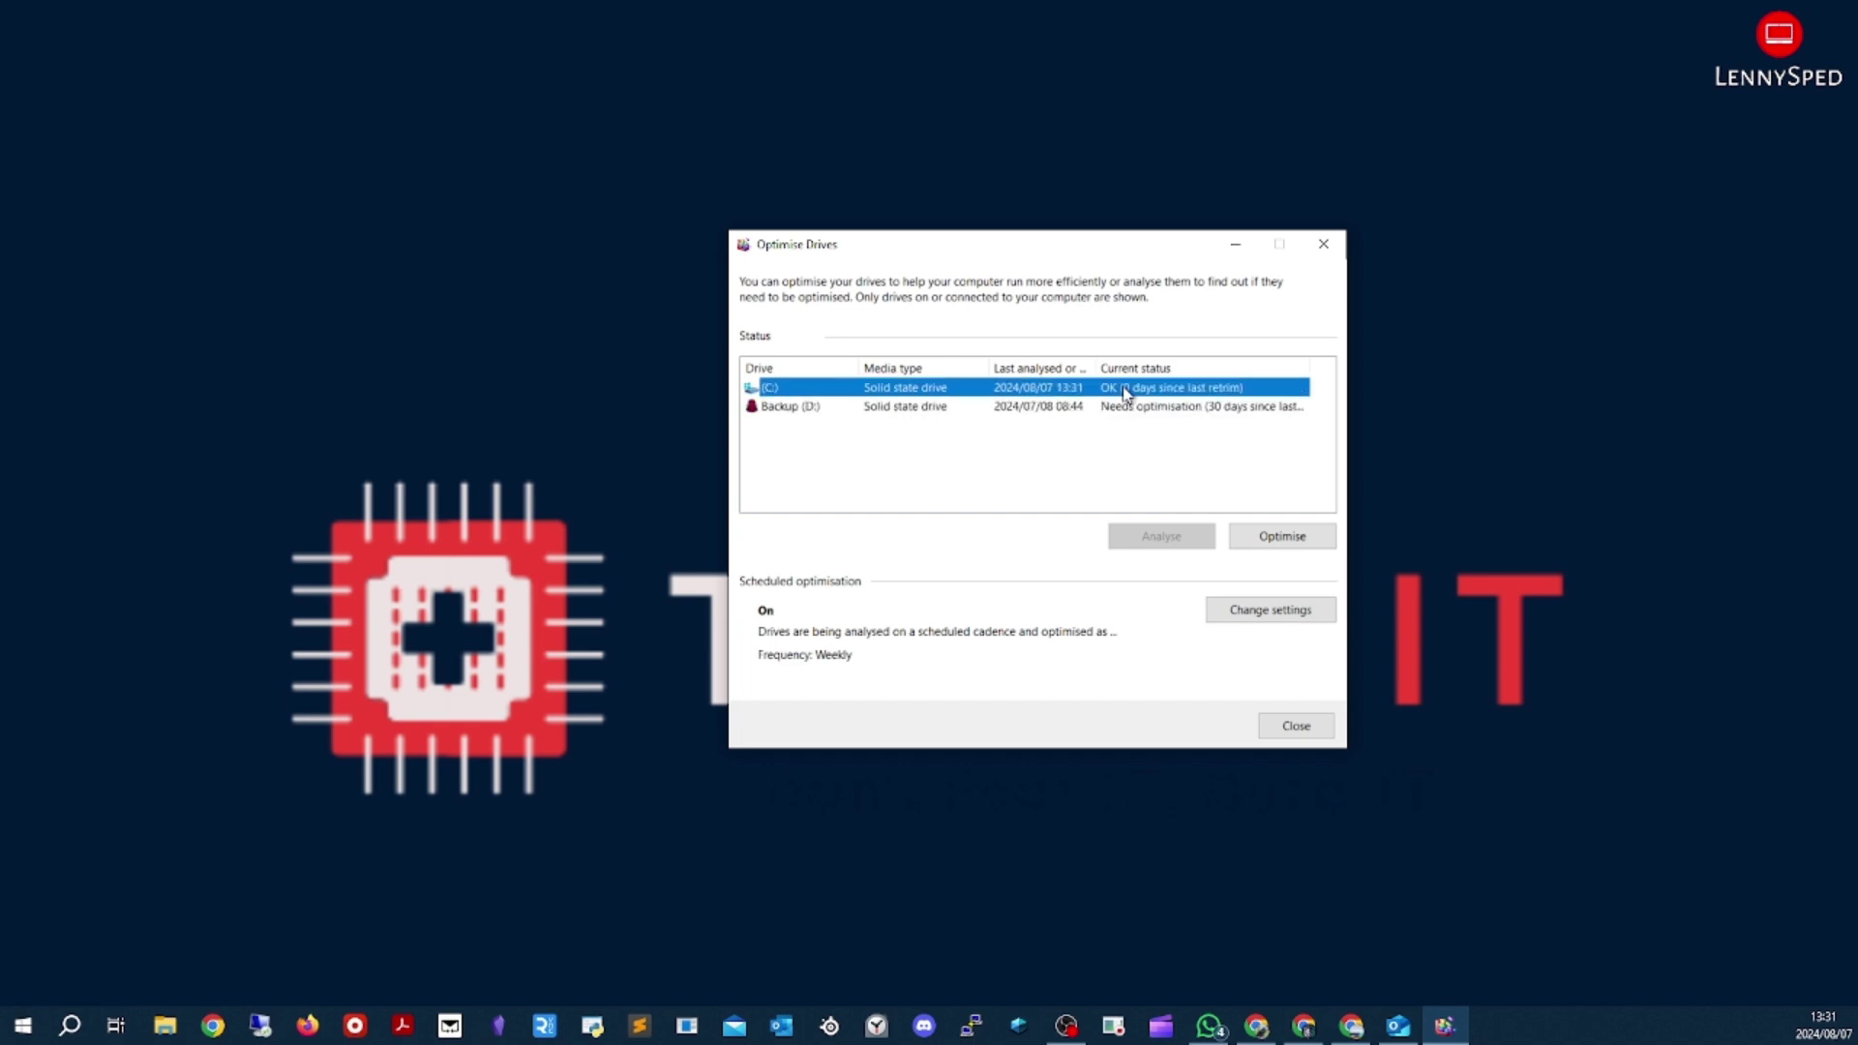
click(1294, 728)
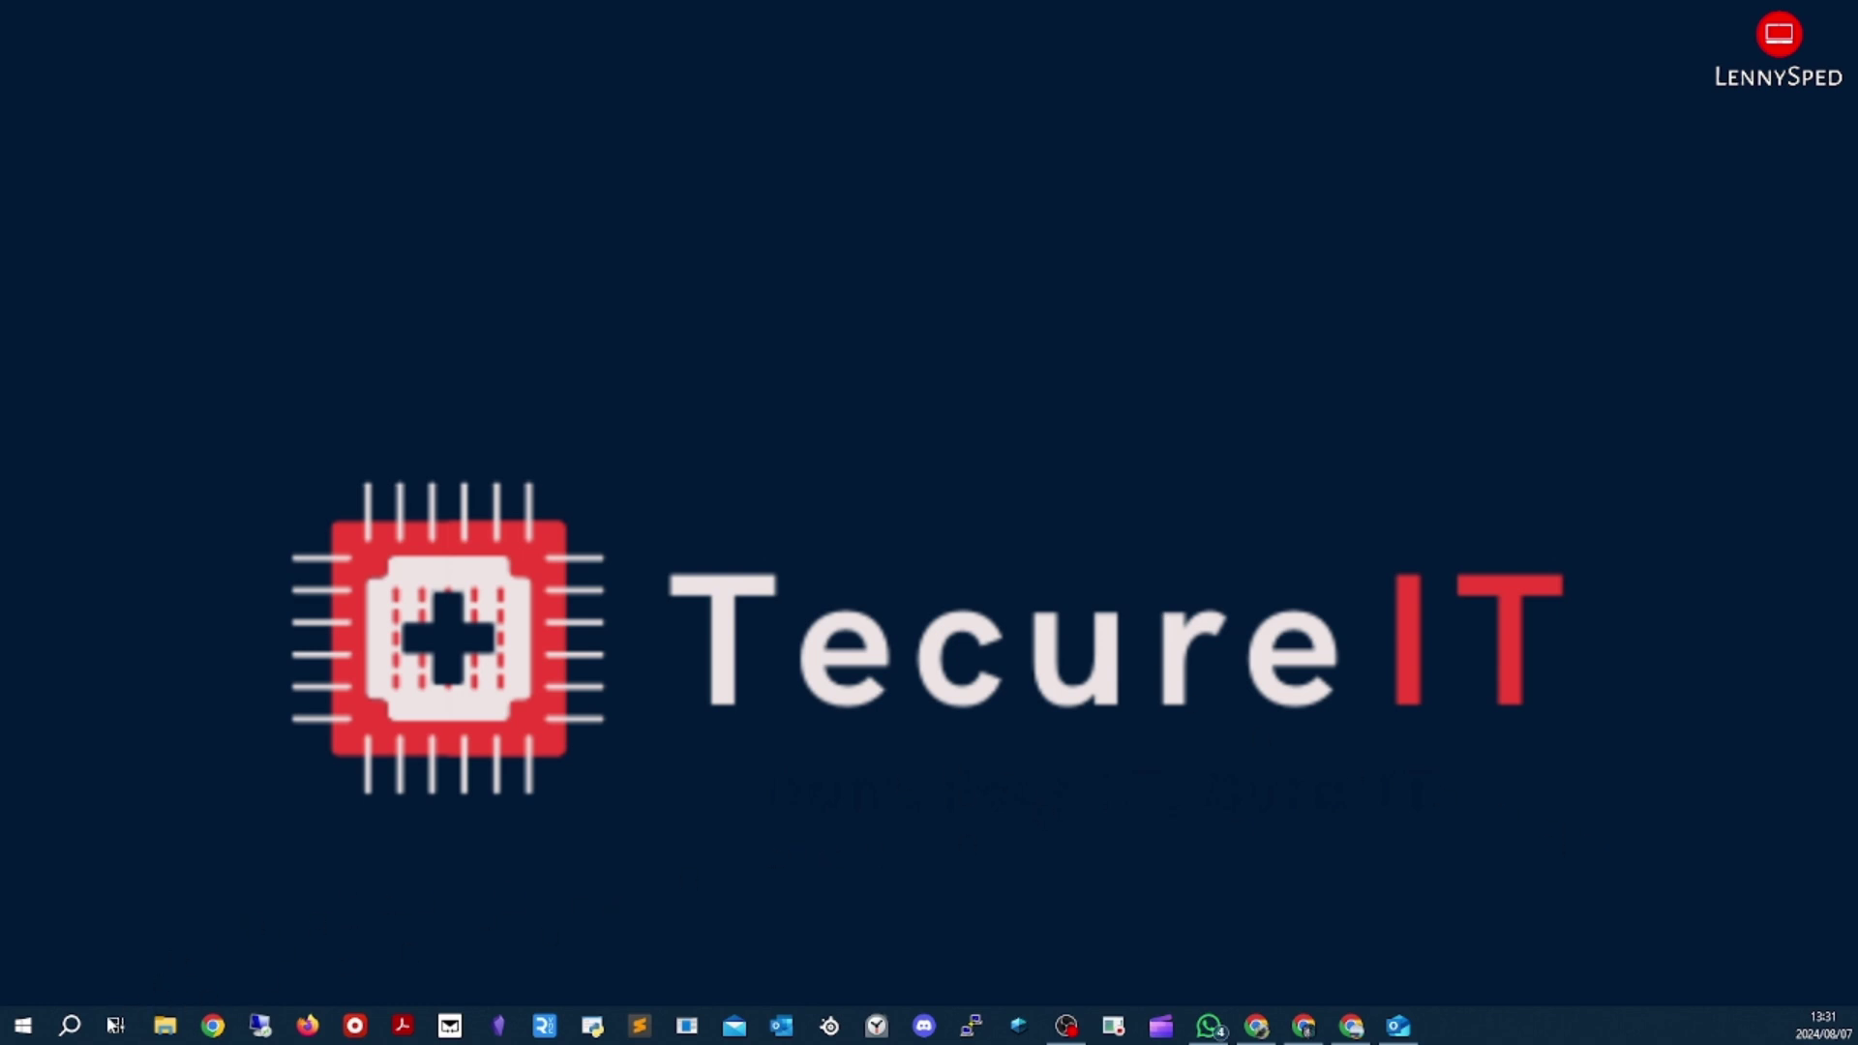
Search Windows for "disk", open Disk Clean-up and scan the C: drive
click(68, 1026)
text(dis)
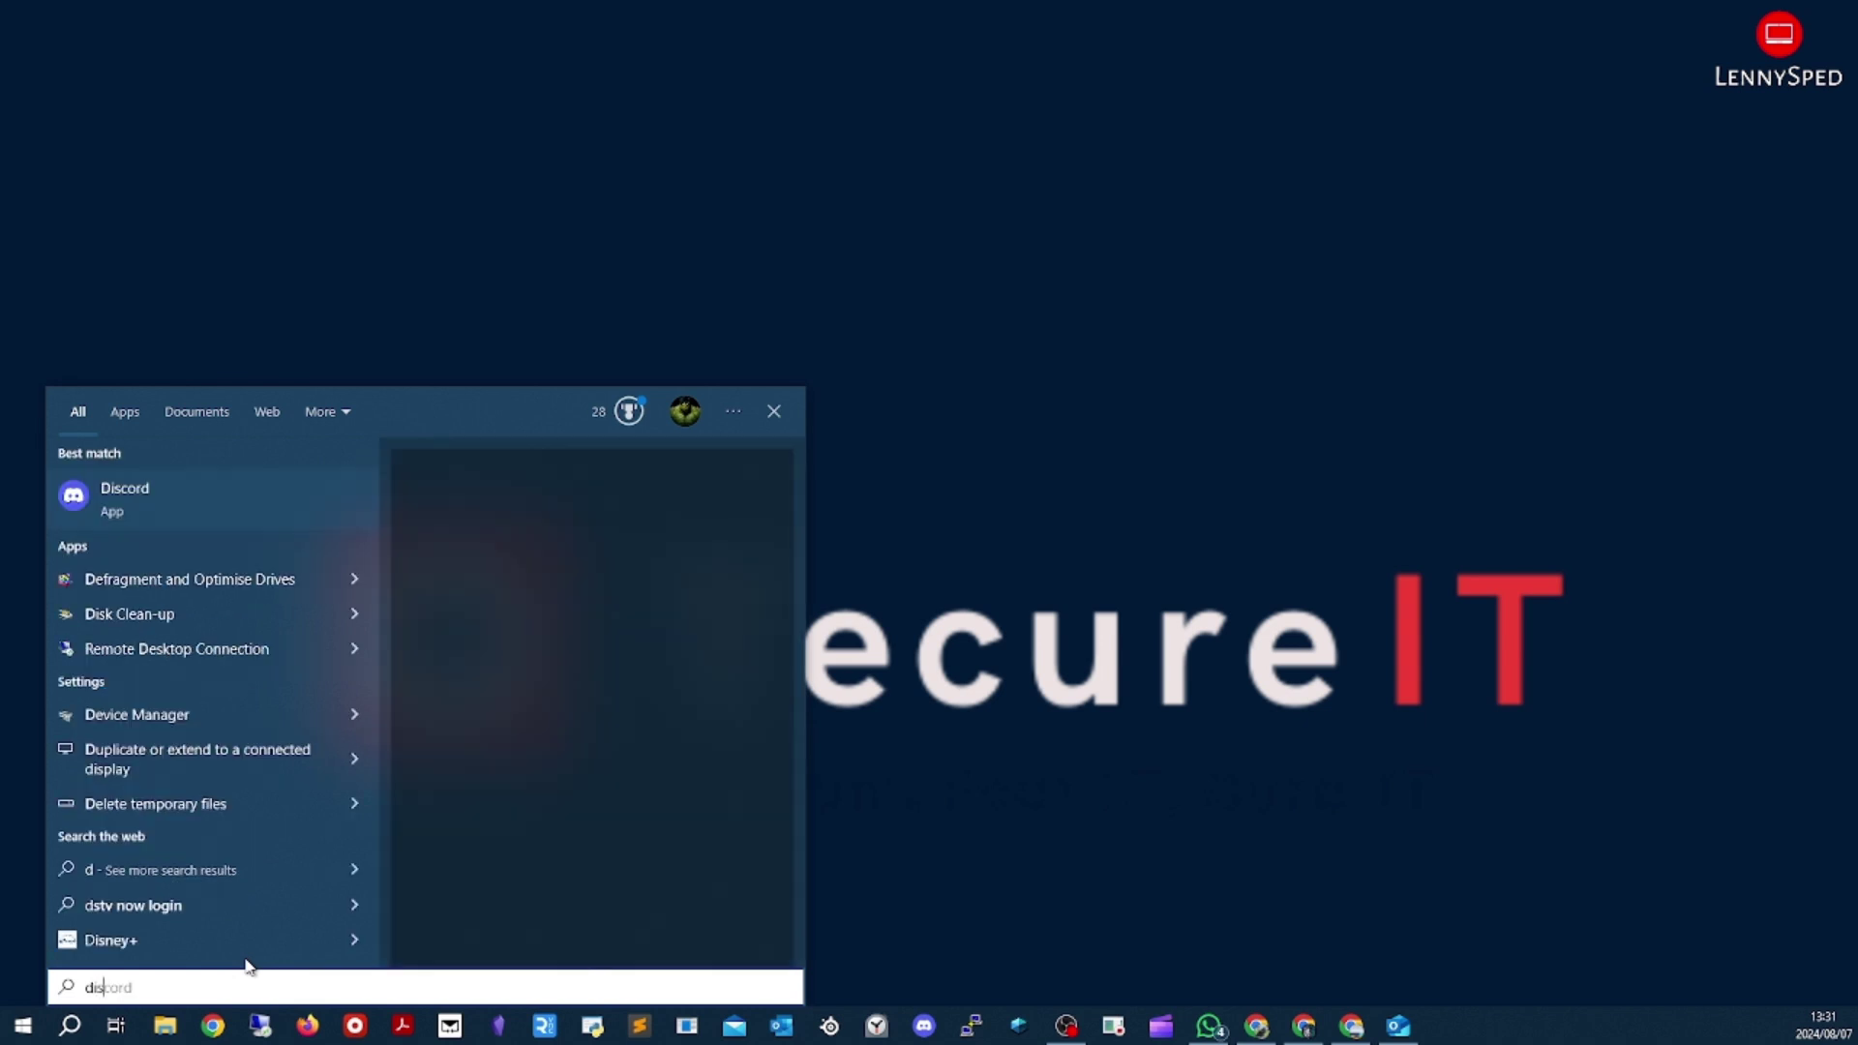
text(k)
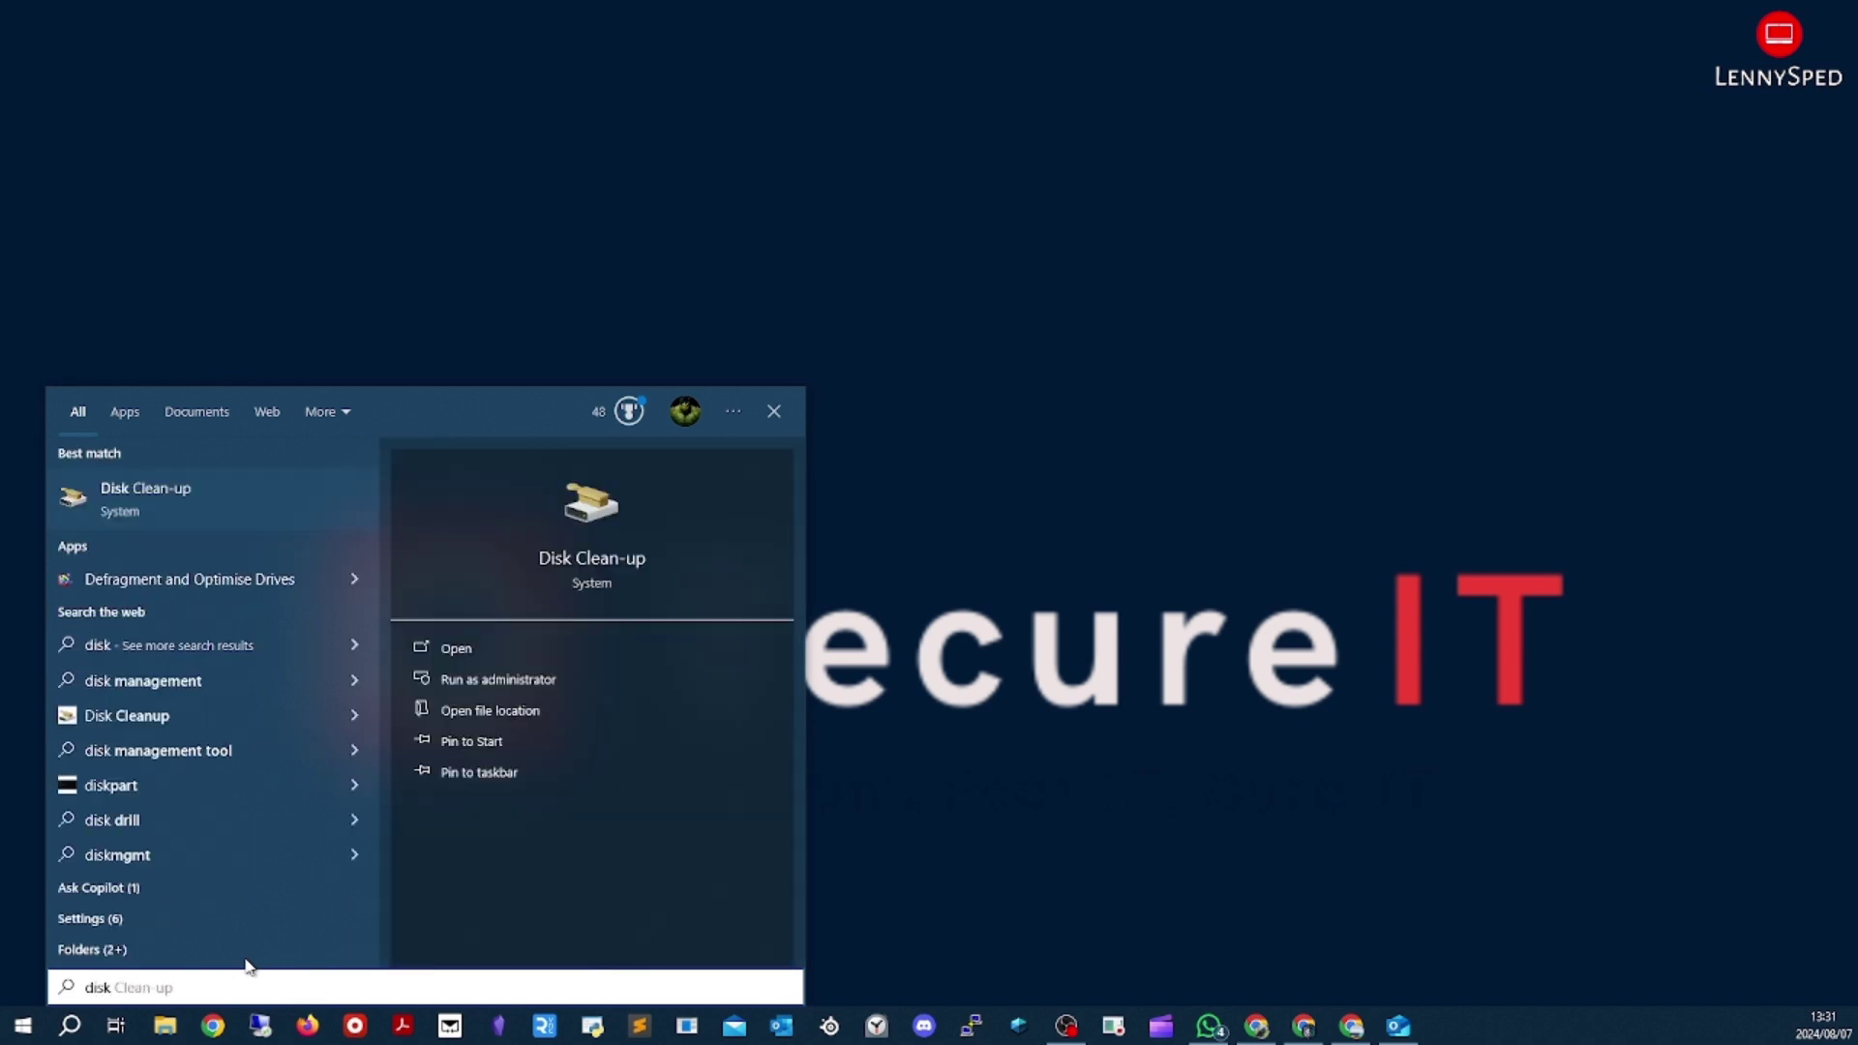
click(151, 503)
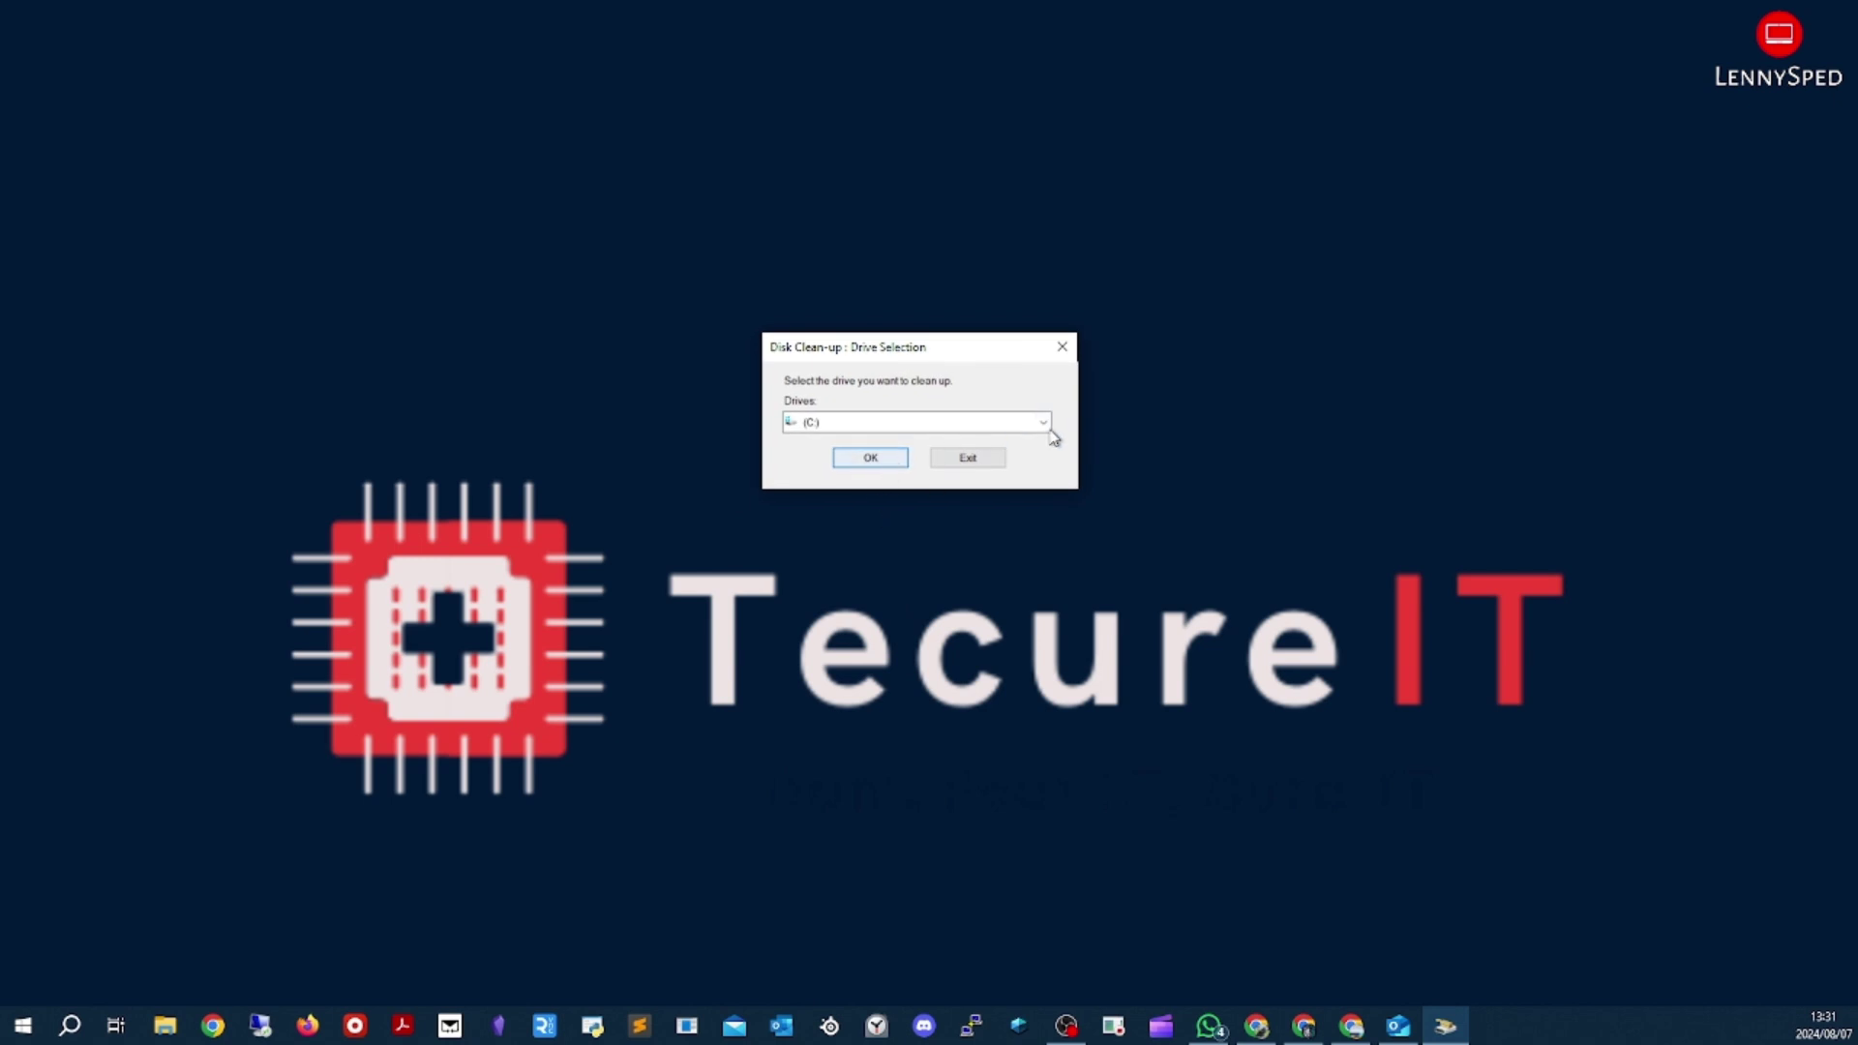
click(1043, 423)
click(1043, 439)
click(891, 463)
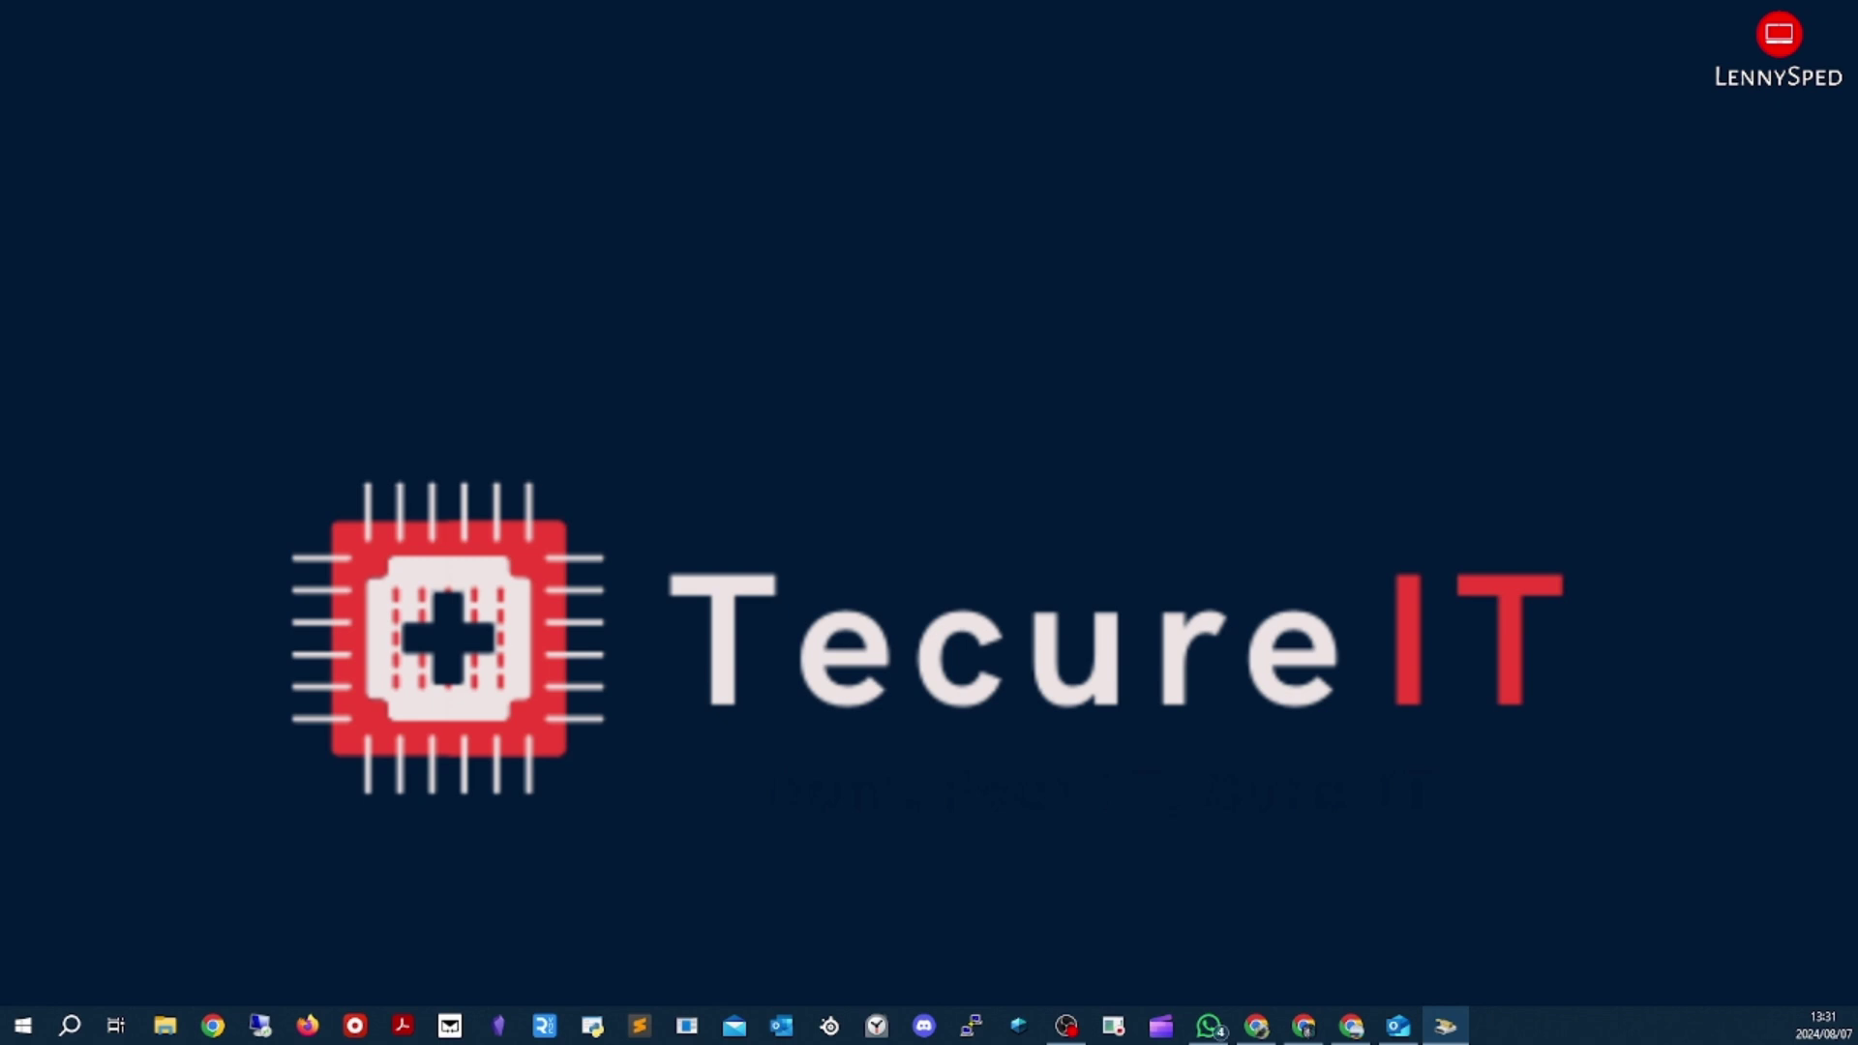
Review the categories of files to delete on C: and switch to cleaning up system files
scroll(999, 414, down, 1)
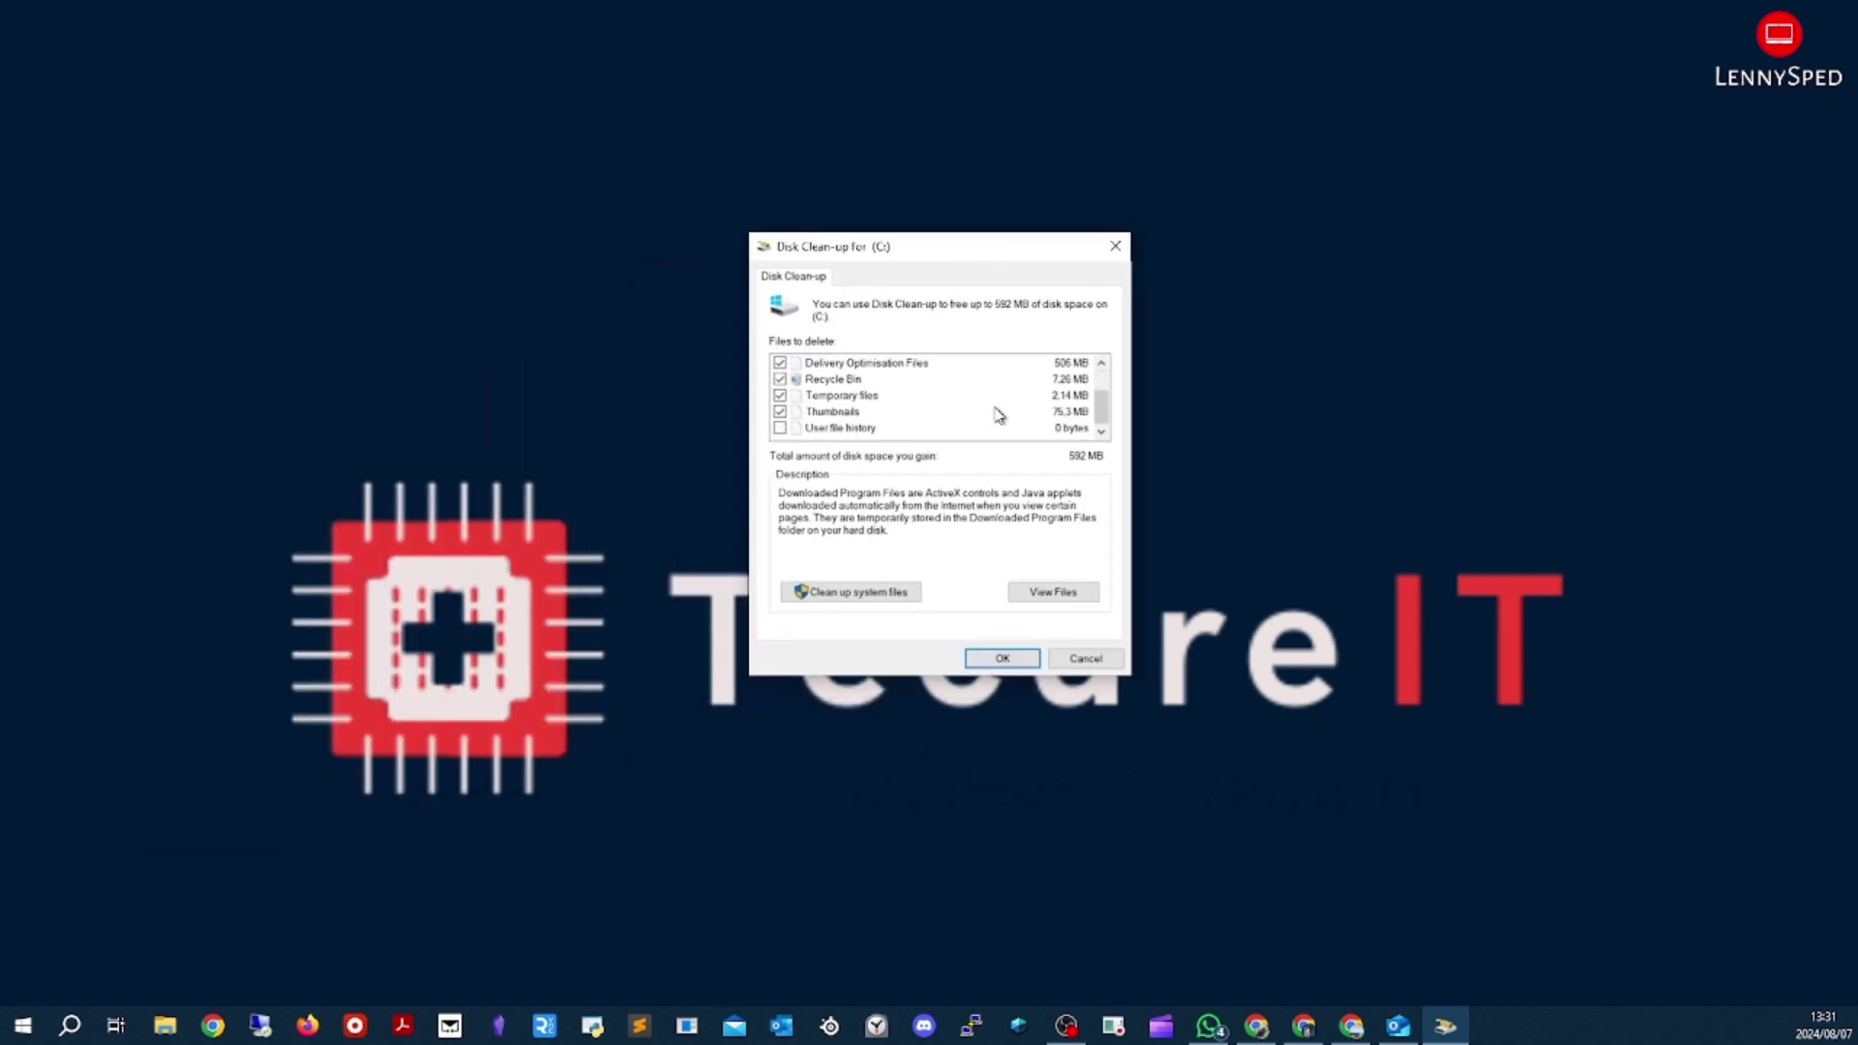
scroll(827, 426, up, 1)
scroll(828, 426, down, 1)
scroll(825, 423, up, 1)
scroll(821, 419, down, 1)
click(851, 594)
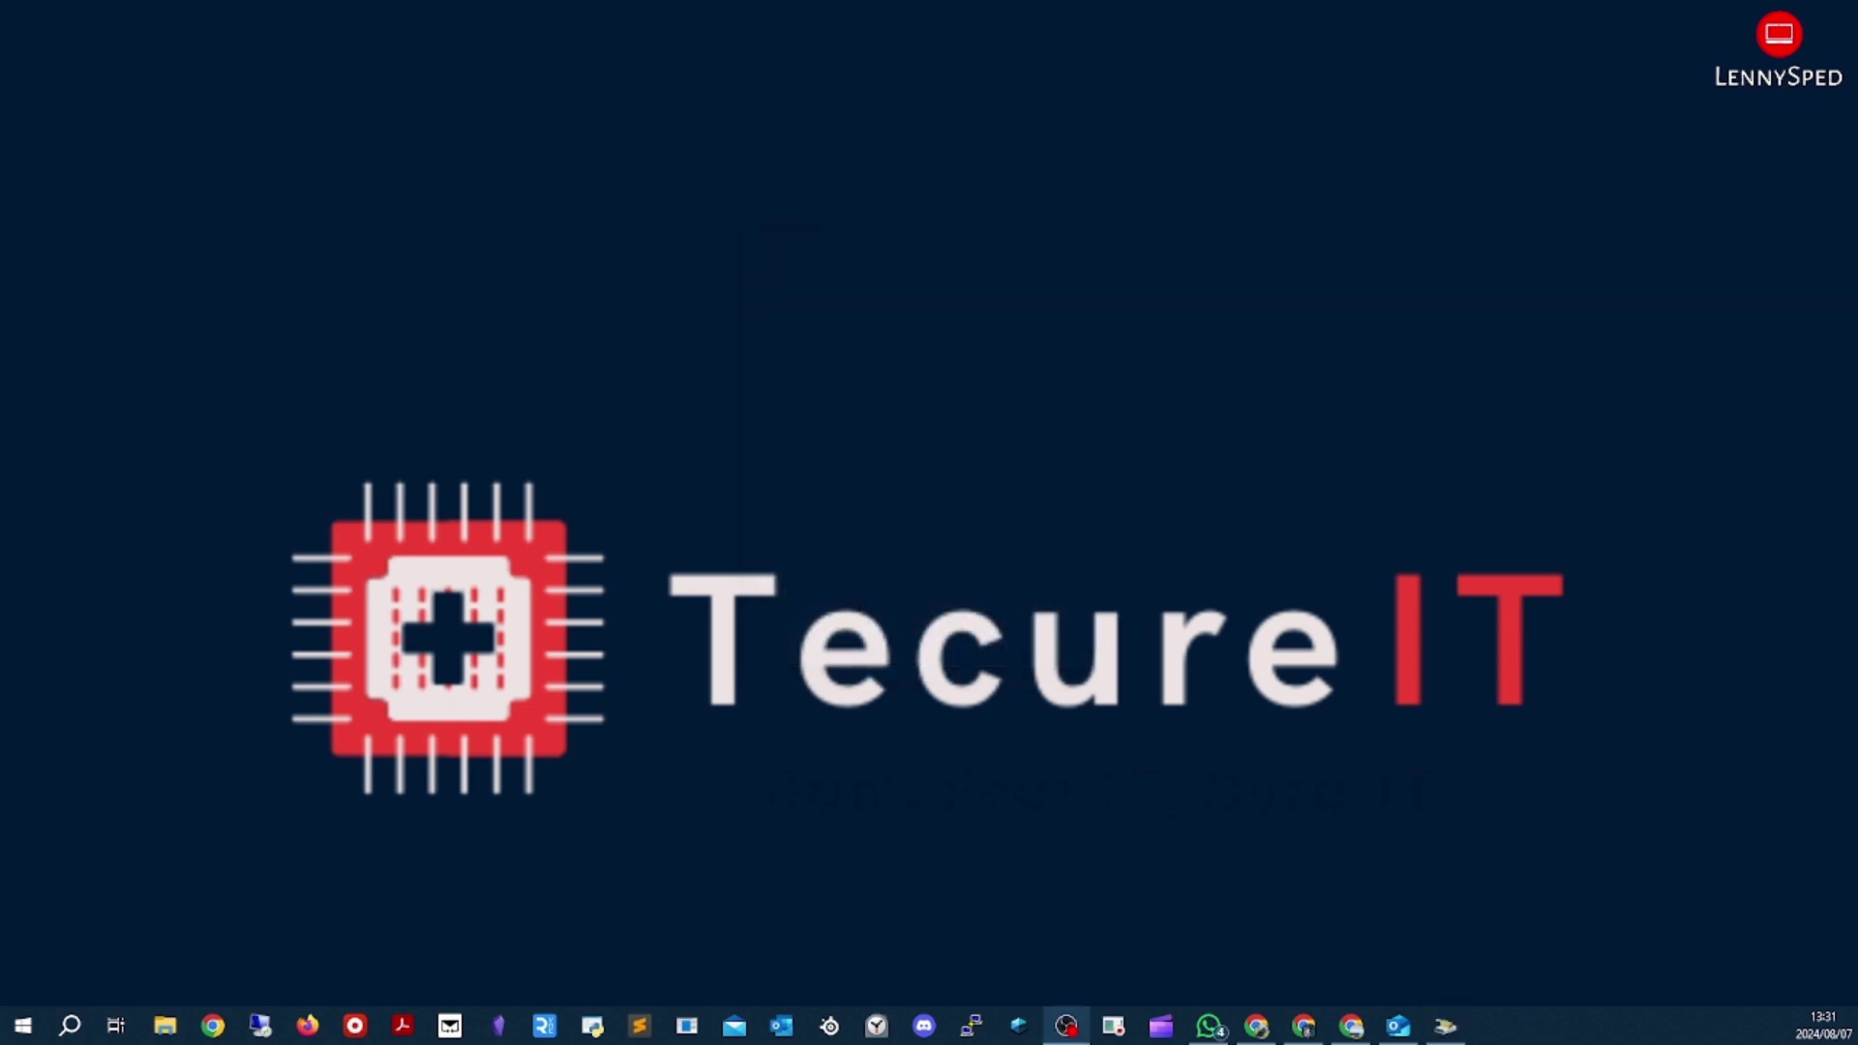
Choose the C: drive for the system file scan and bring the resulting Disk Clean-up window to mid-screen
drag(497, 738, 1073, 360)
click(1158, 423)
click(1118, 437)
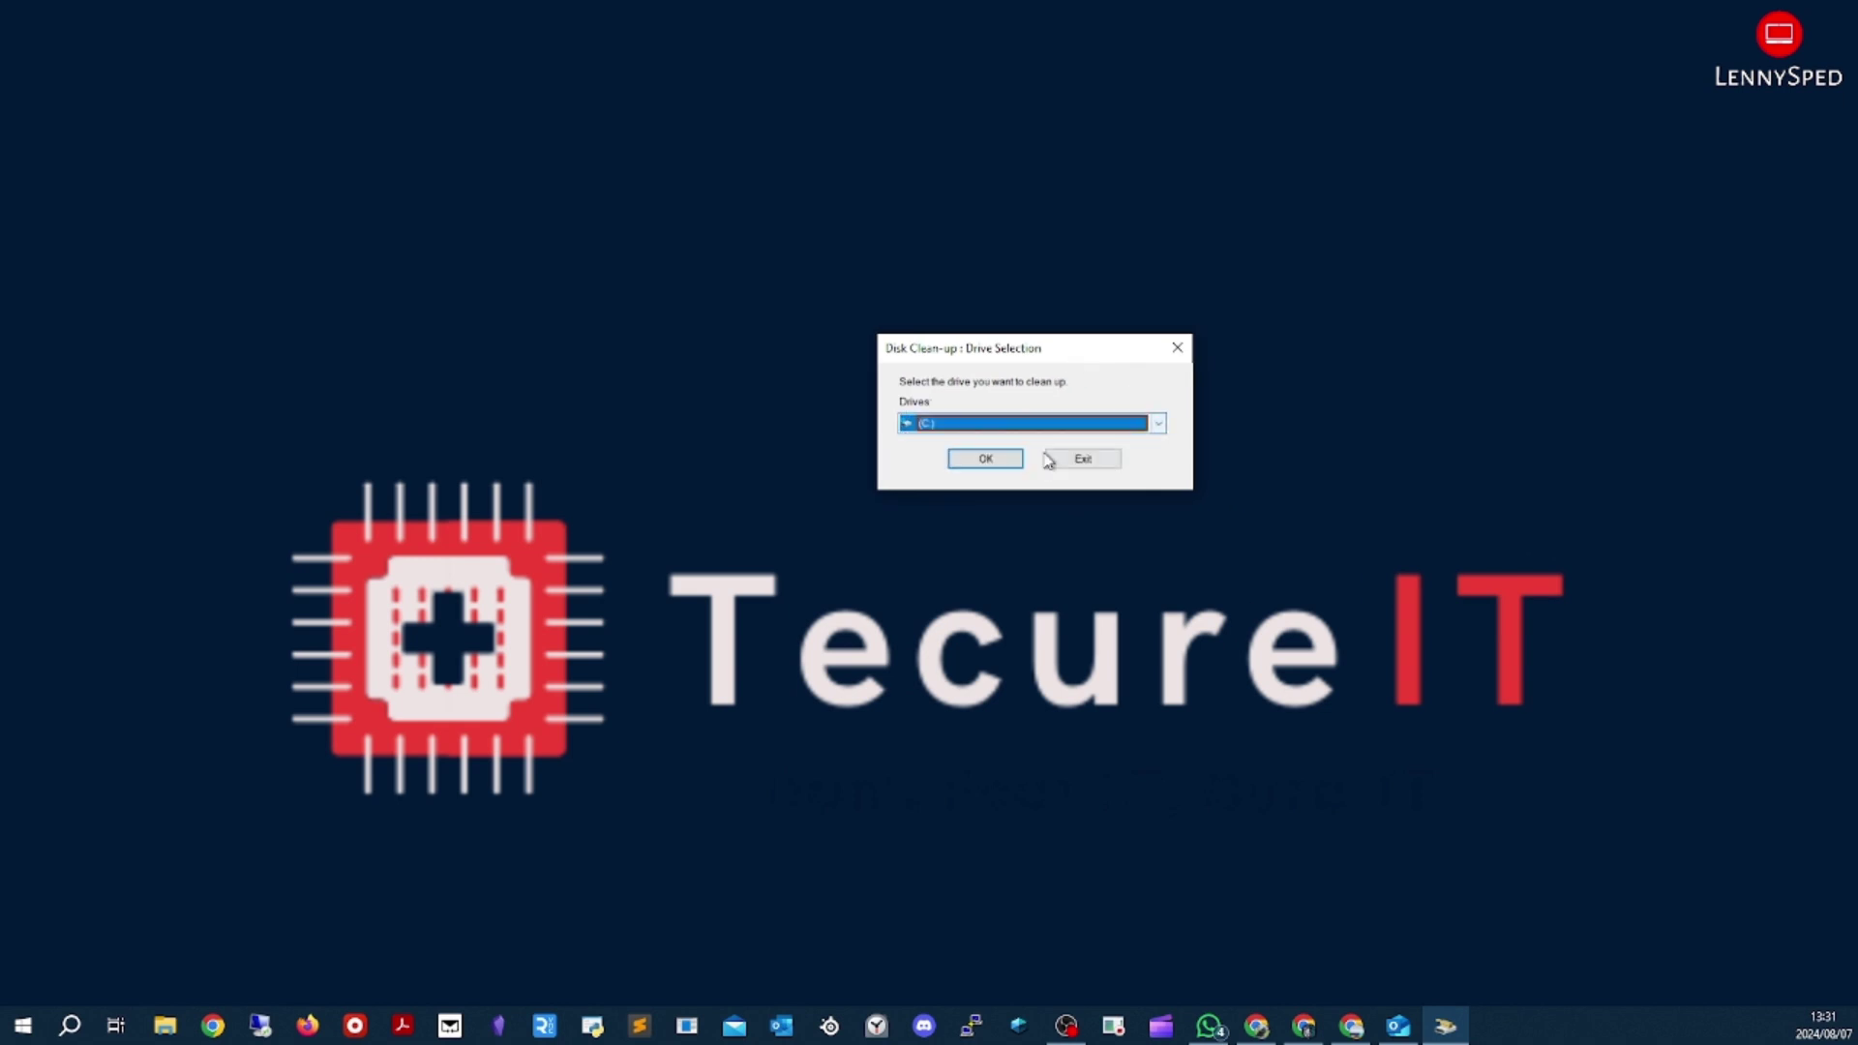
click(987, 462)
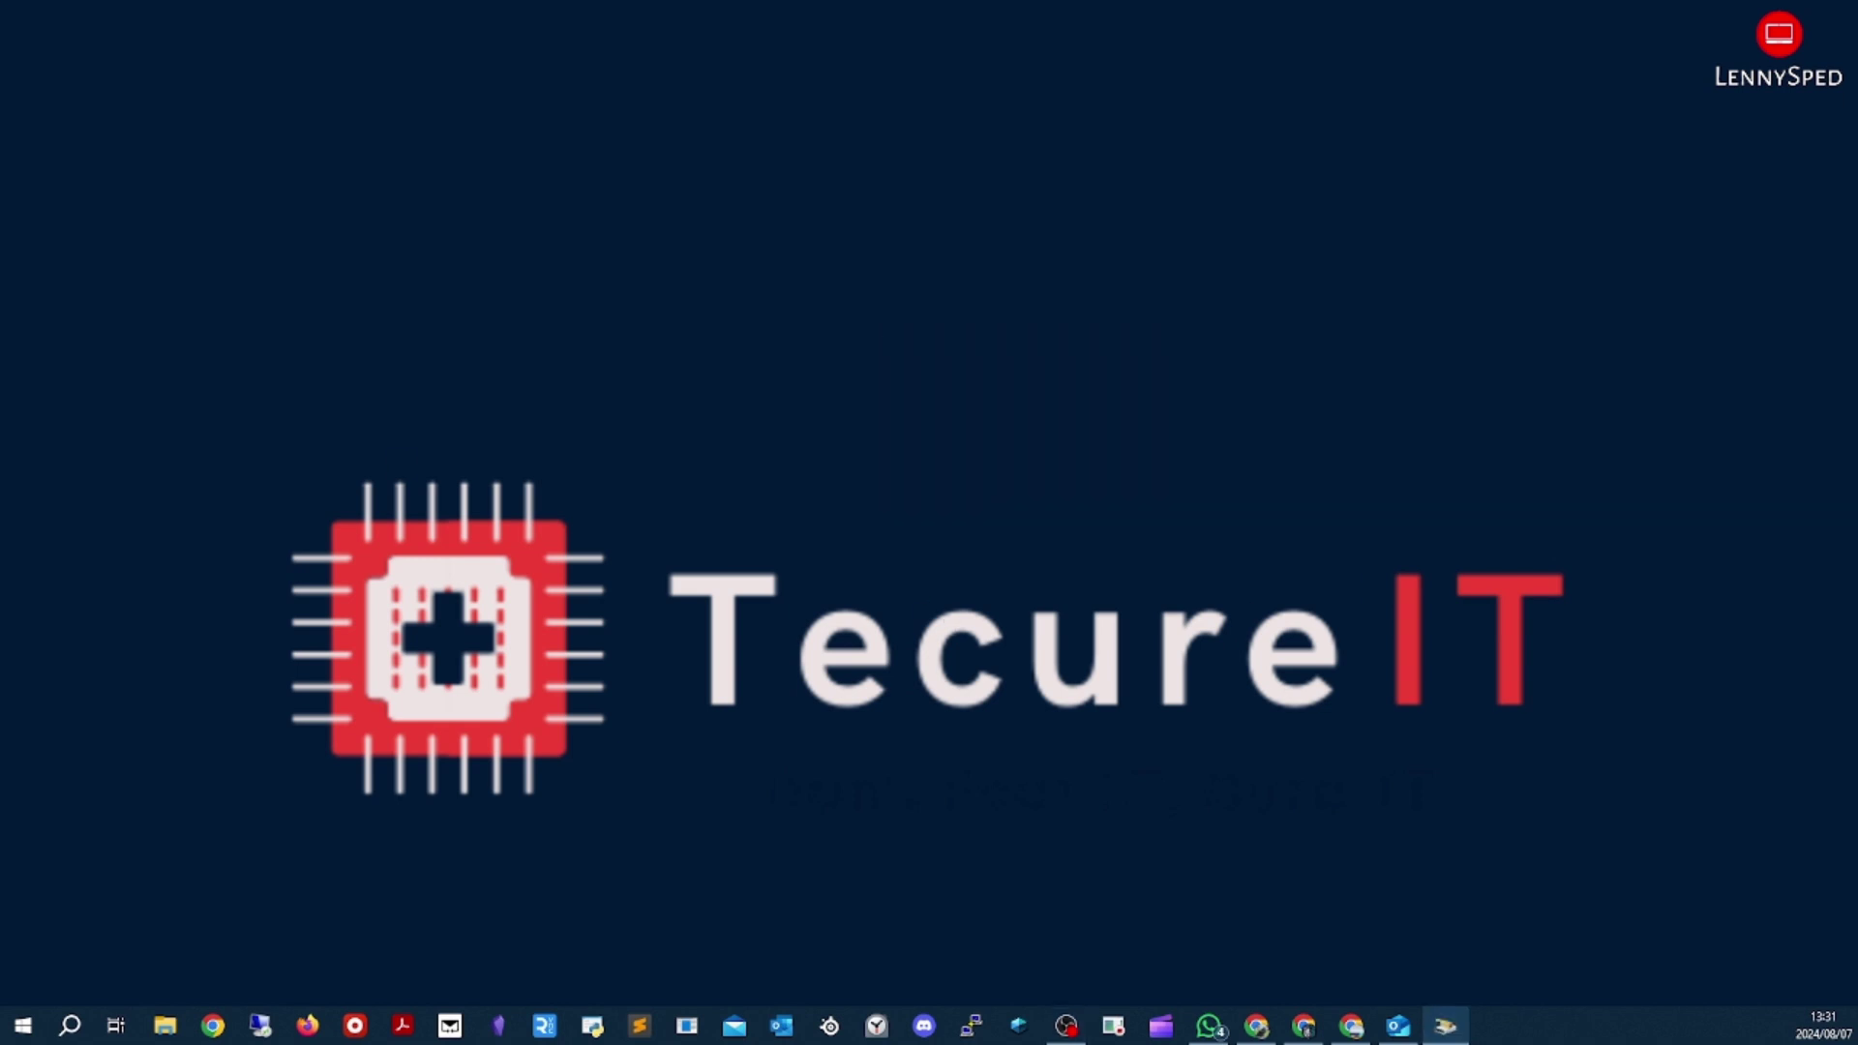
drag(851, 439, 959, 410)
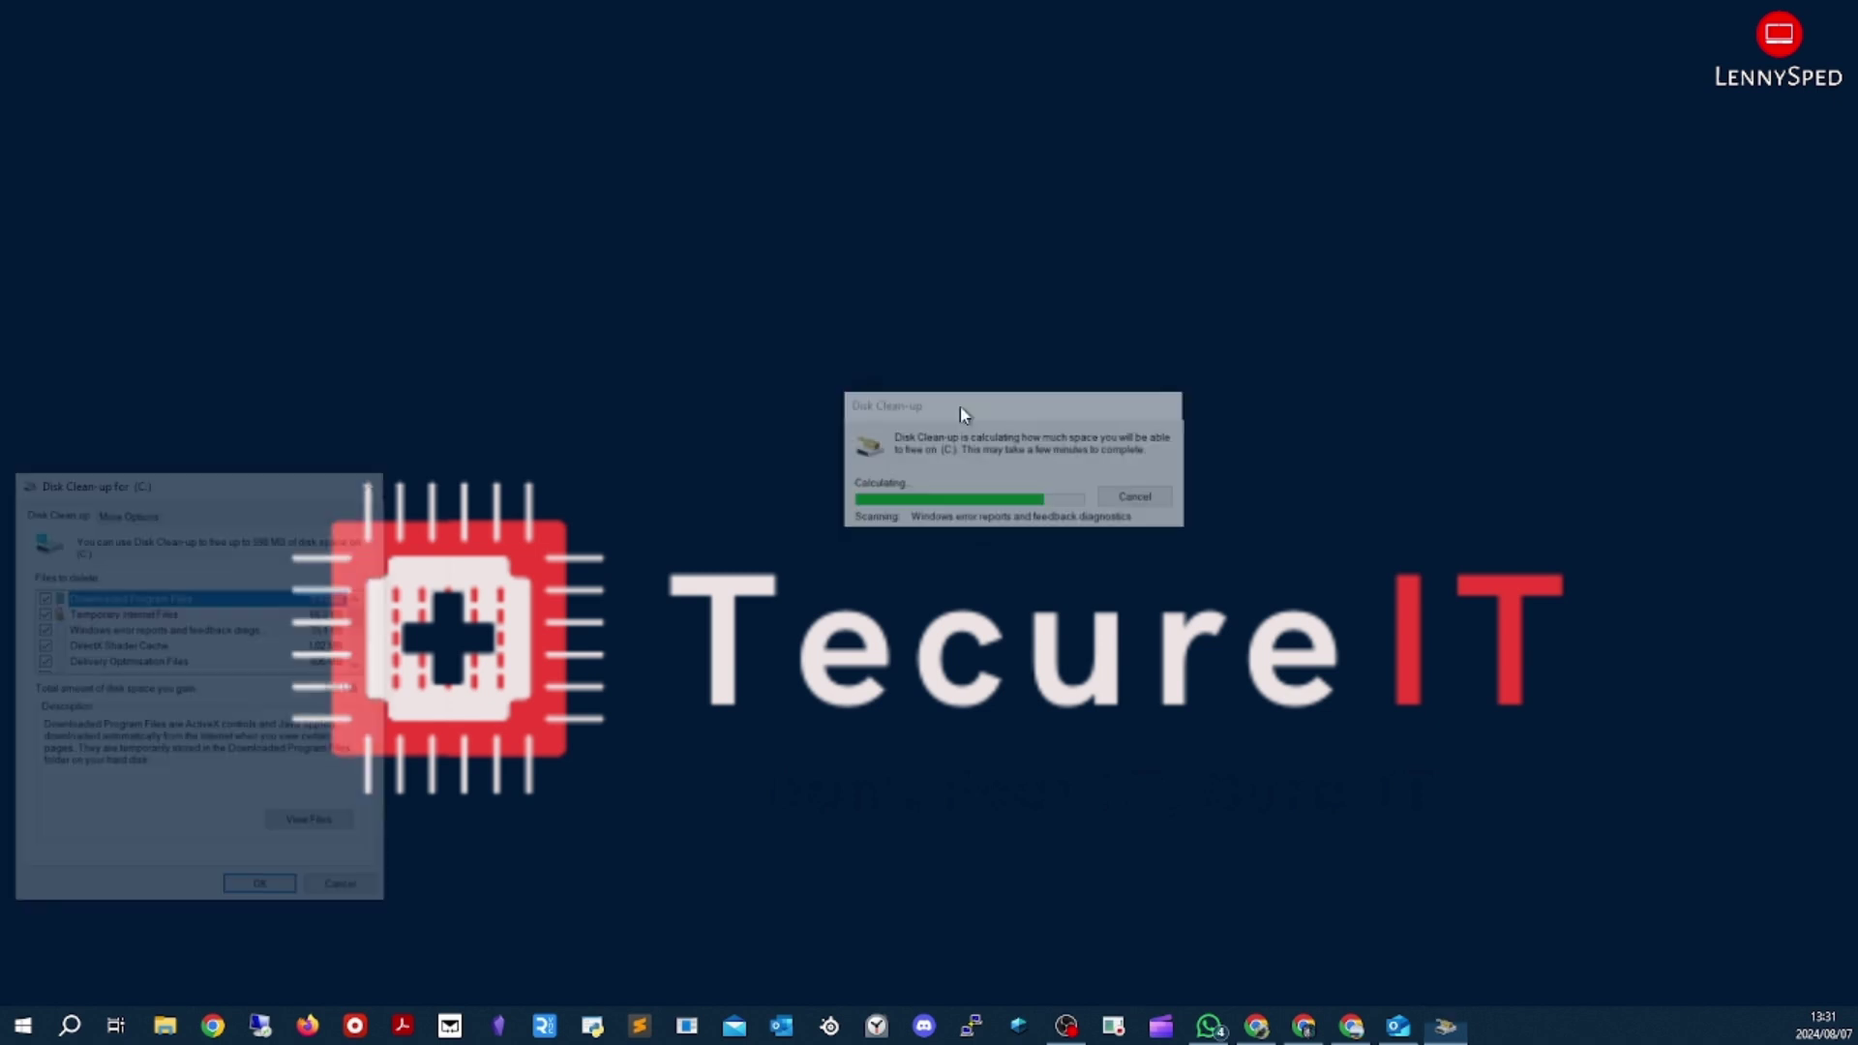
drag(188, 482, 962, 293)
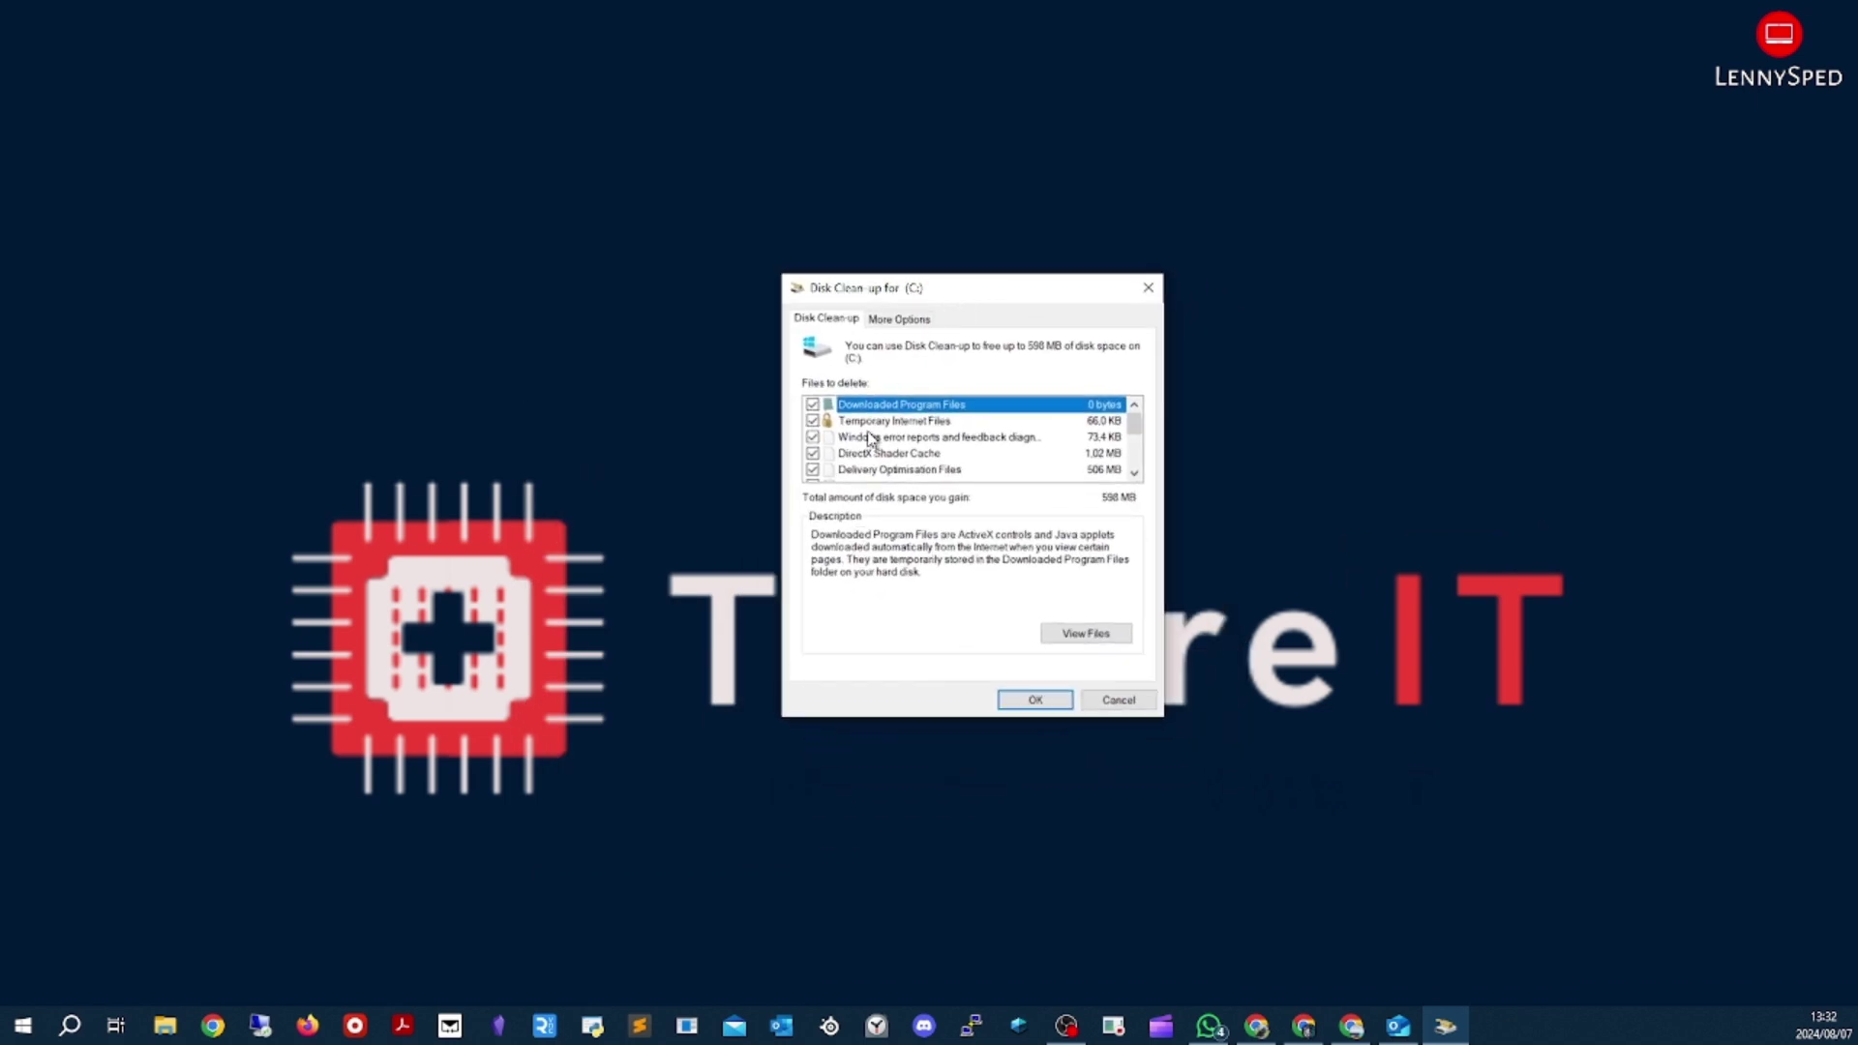
Include User file history among the files to delete on C: and review the whole list of clean-up categories
scroll(892, 440, down, 2)
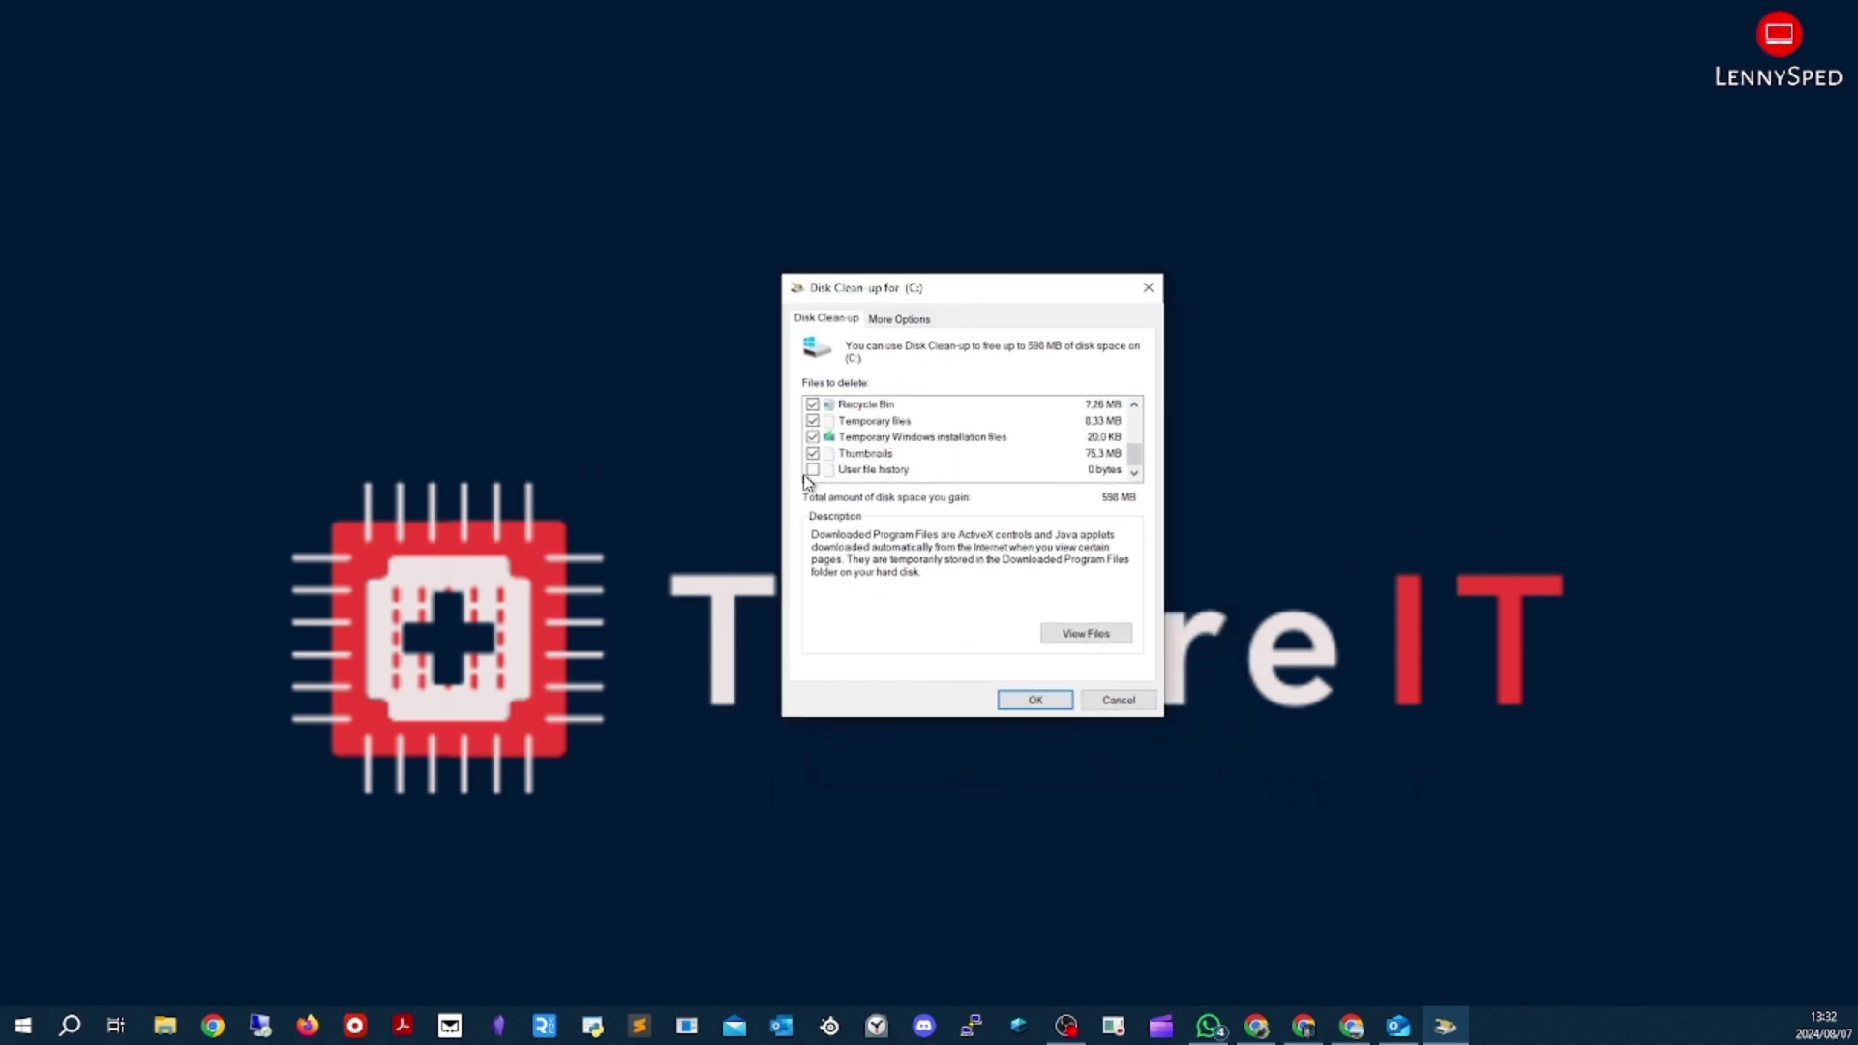
scroll(883, 472, up, 2)
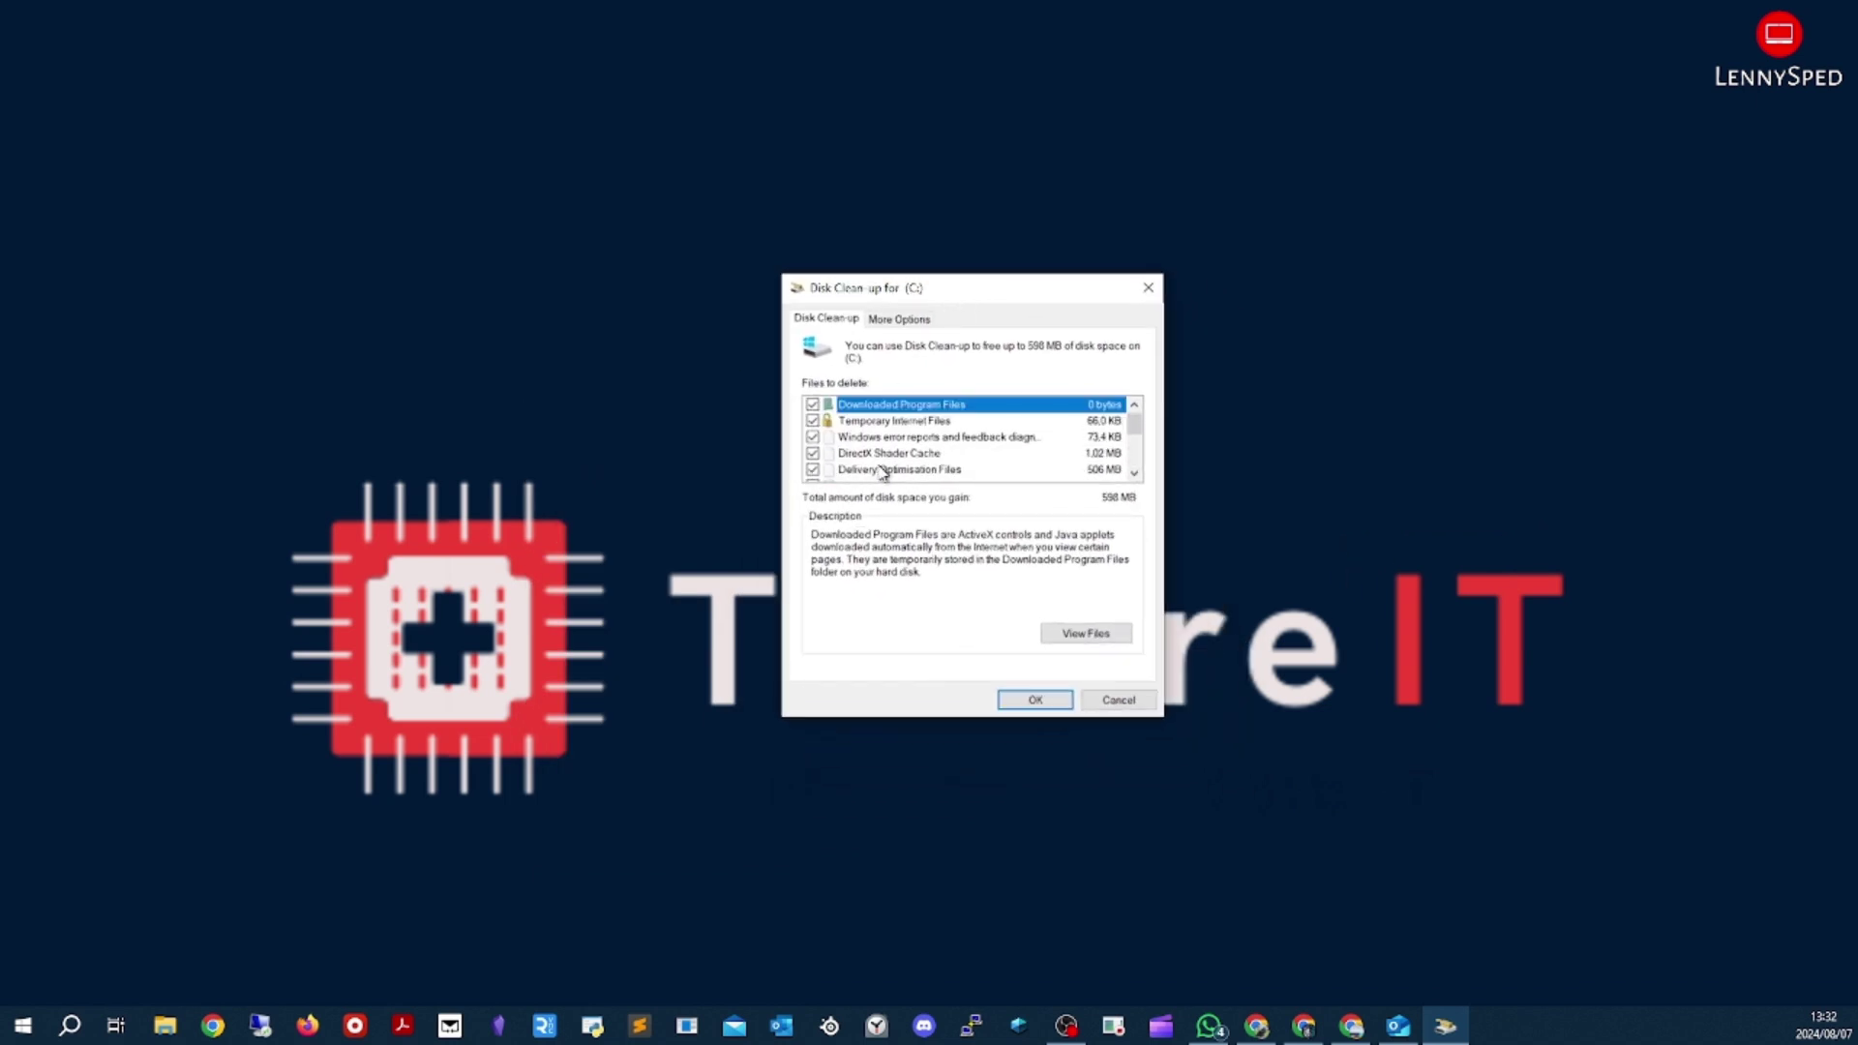
scroll(878, 440, down, 1)
click(1134, 474)
click(1134, 473)
click(1134, 473)
click(1136, 404)
click(1135, 405)
click(1135, 404)
click(1135, 404)
click(1135, 405)
click(1135, 405)
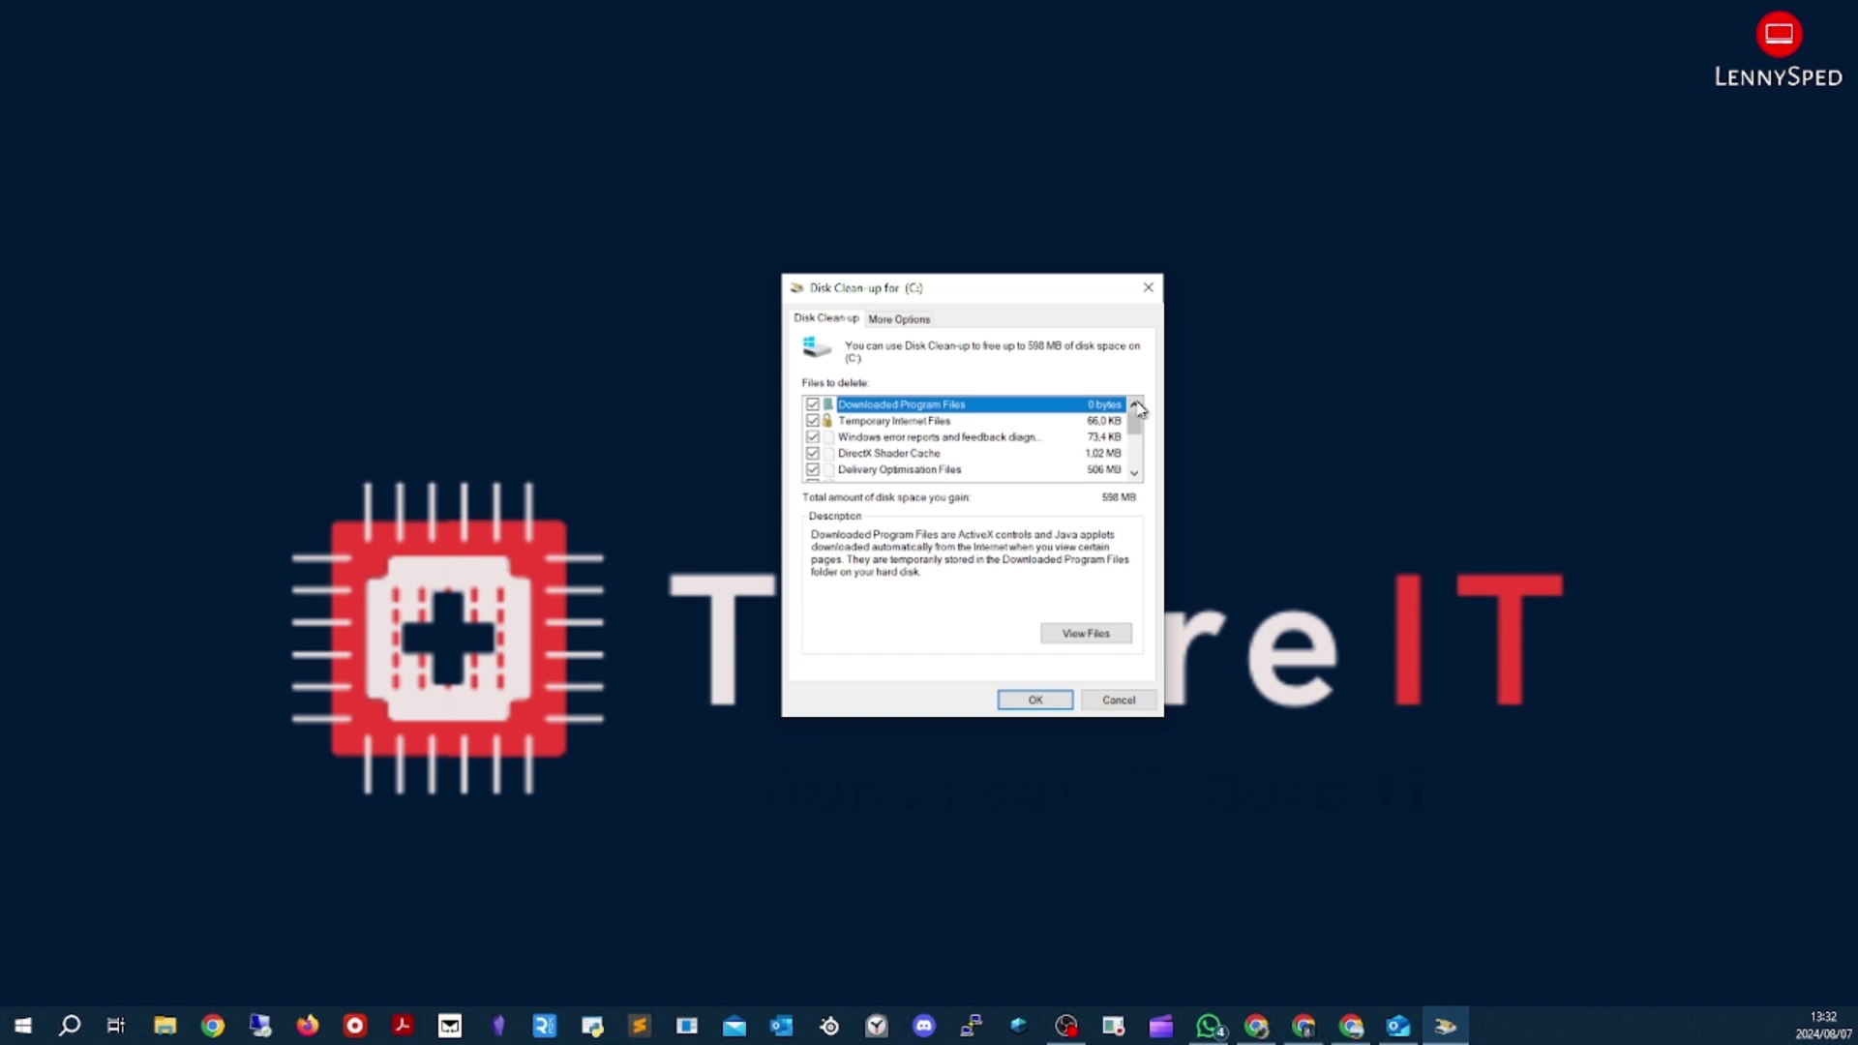
click(1136, 473)
click(1136, 473)
click(1136, 473)
click(1136, 473)
click(1136, 473)
click(1136, 474)
click(1136, 473)
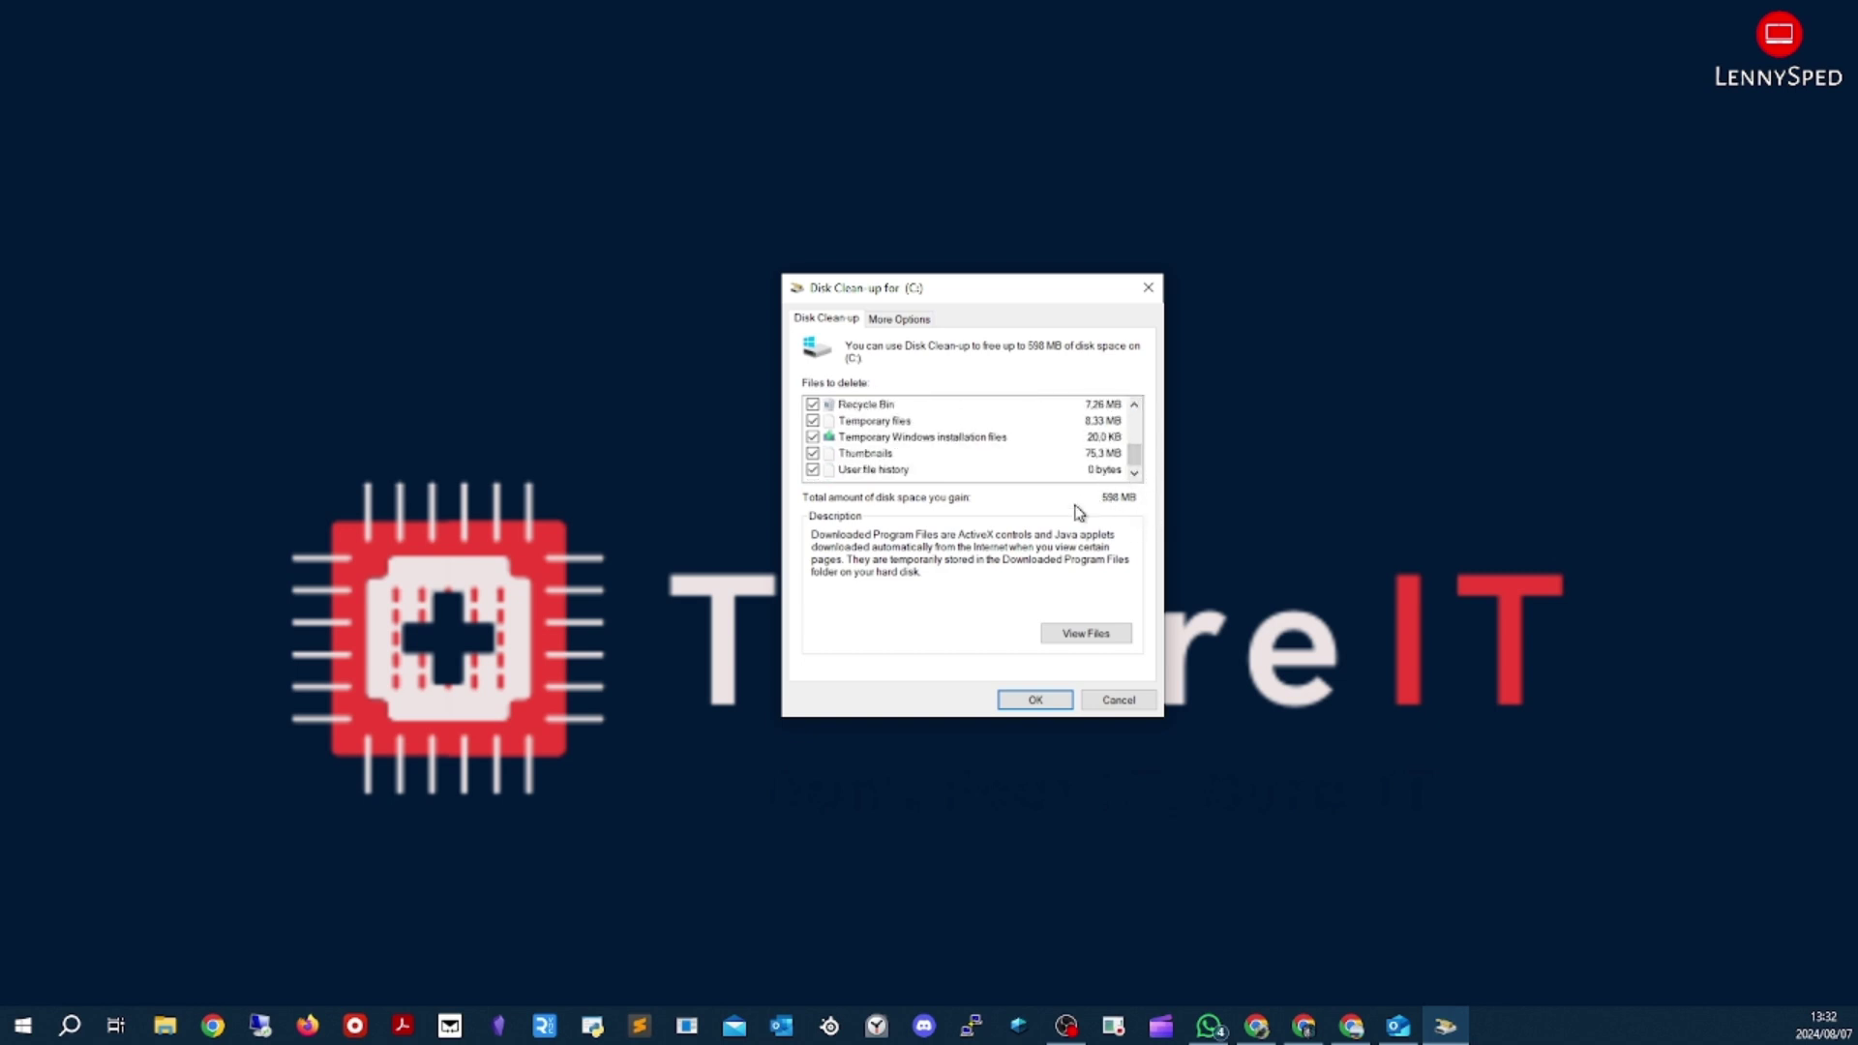
Open the Programs and Features clean-up from Disk Clean-up's additional options and look through the installed programs for unneeded ones
click(918, 323)
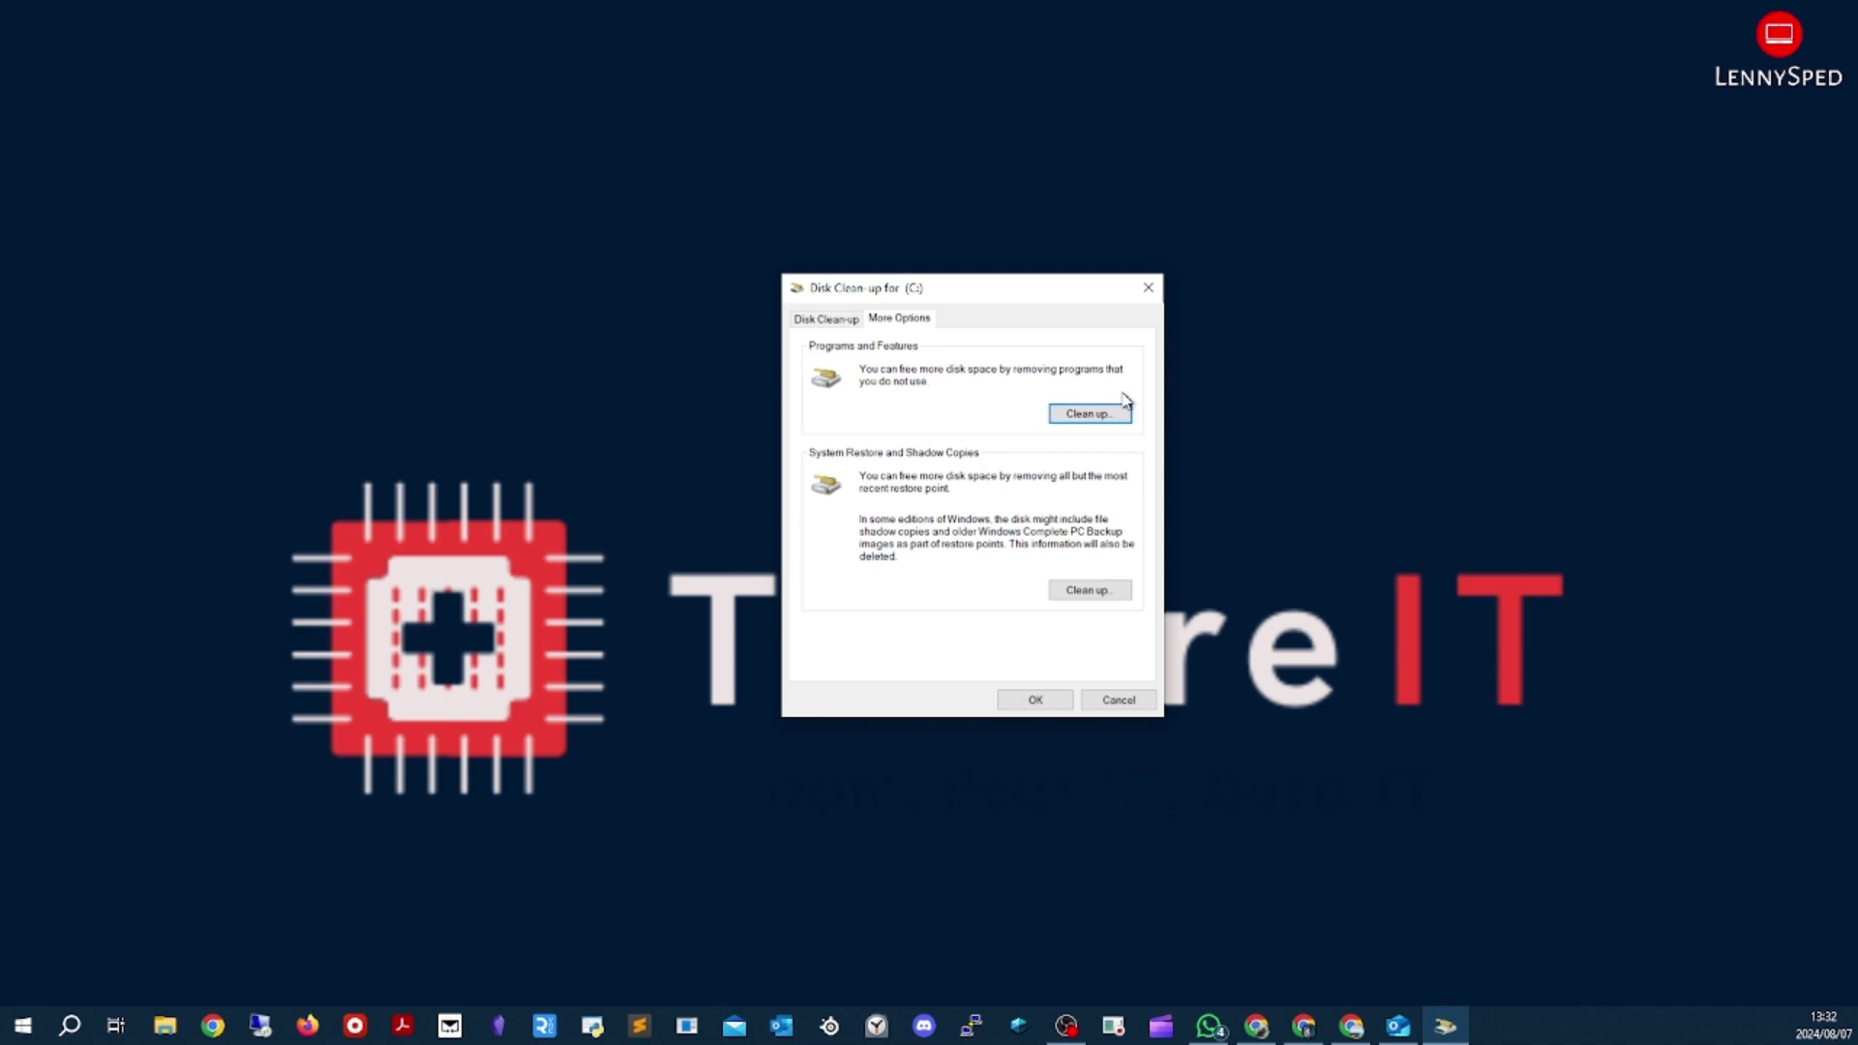
click(1092, 413)
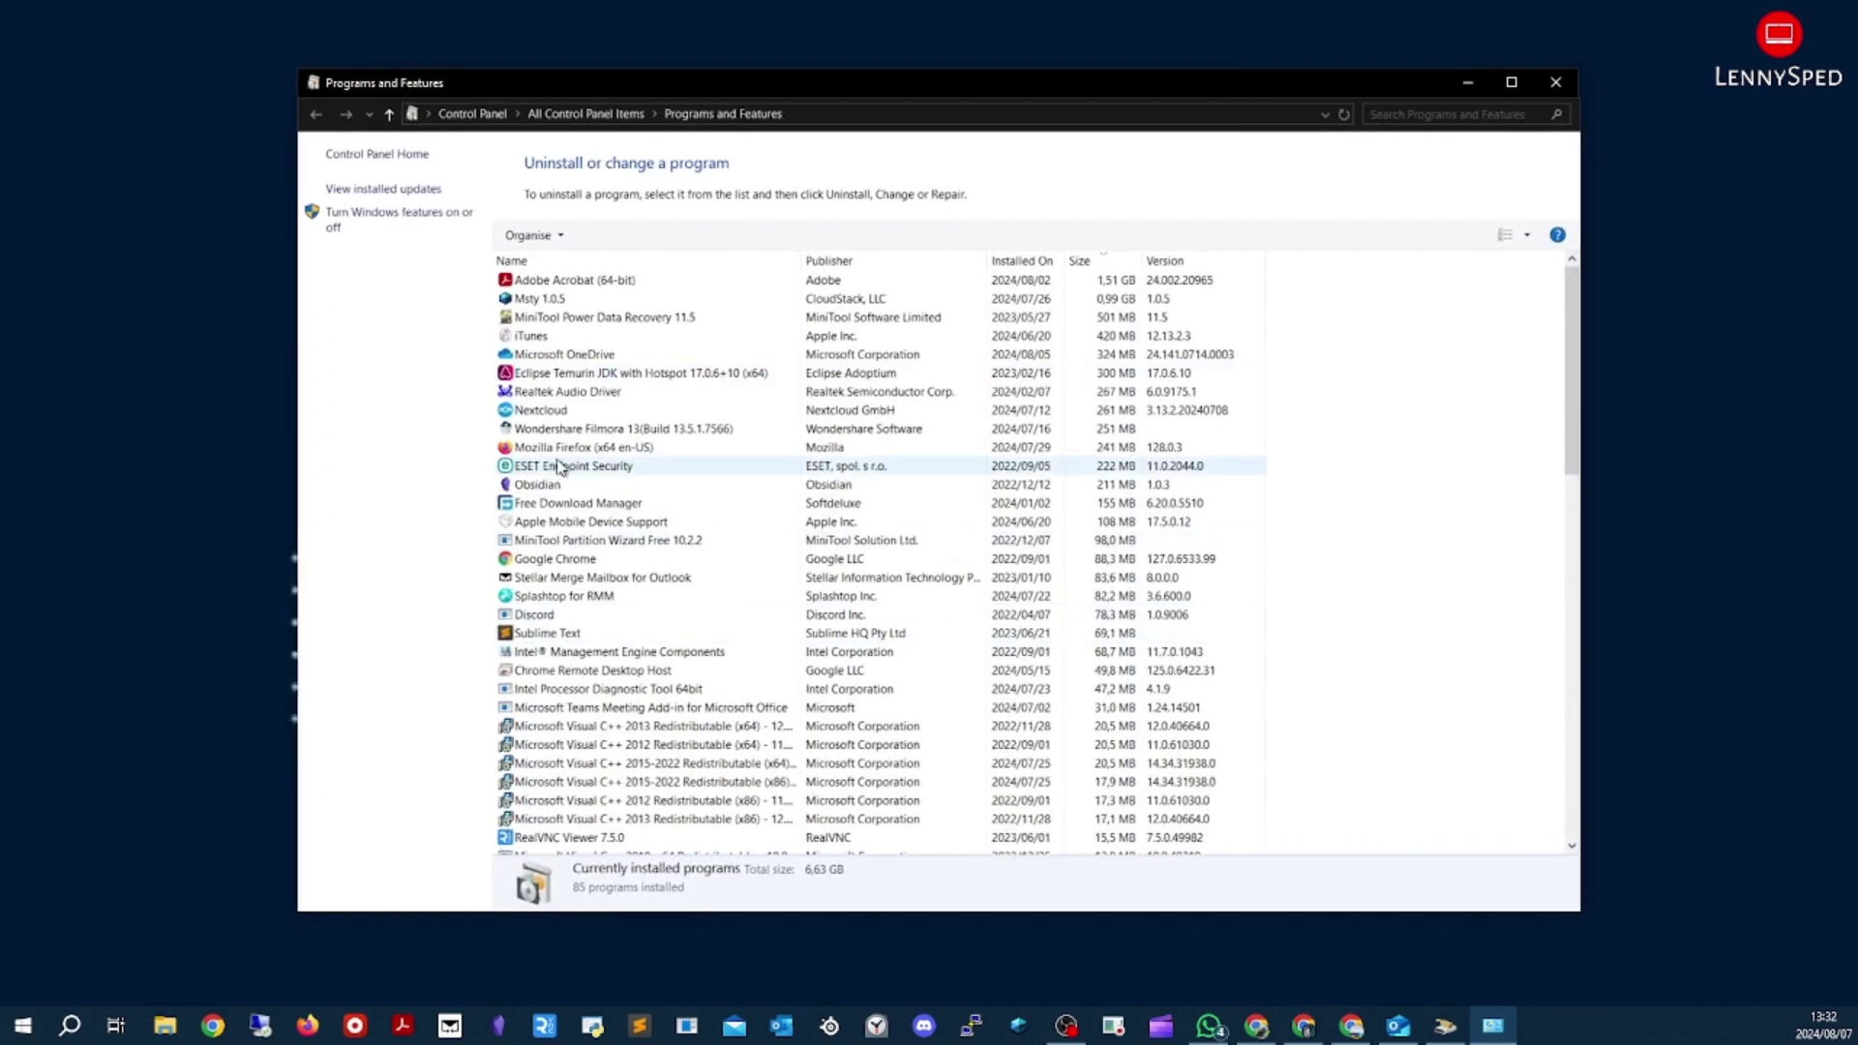
scroll(557, 455, down, 18)
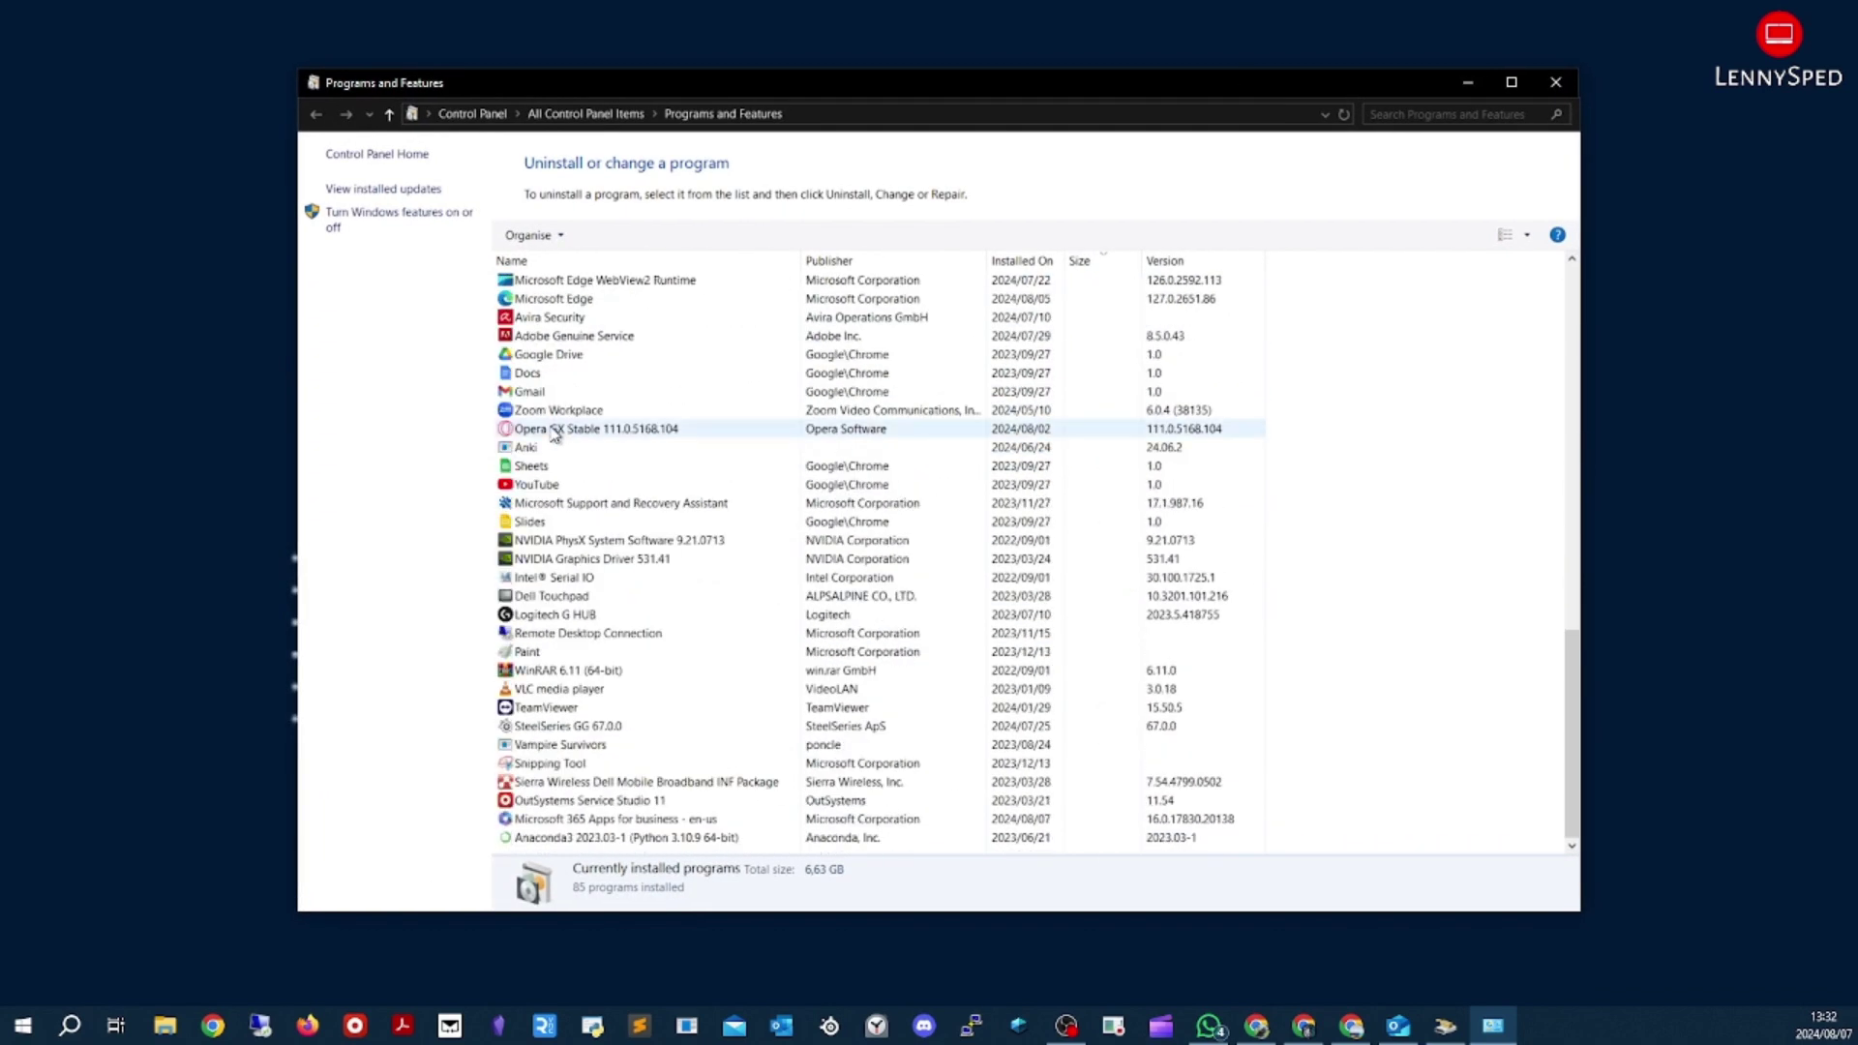
scroll(571, 425, up, 18)
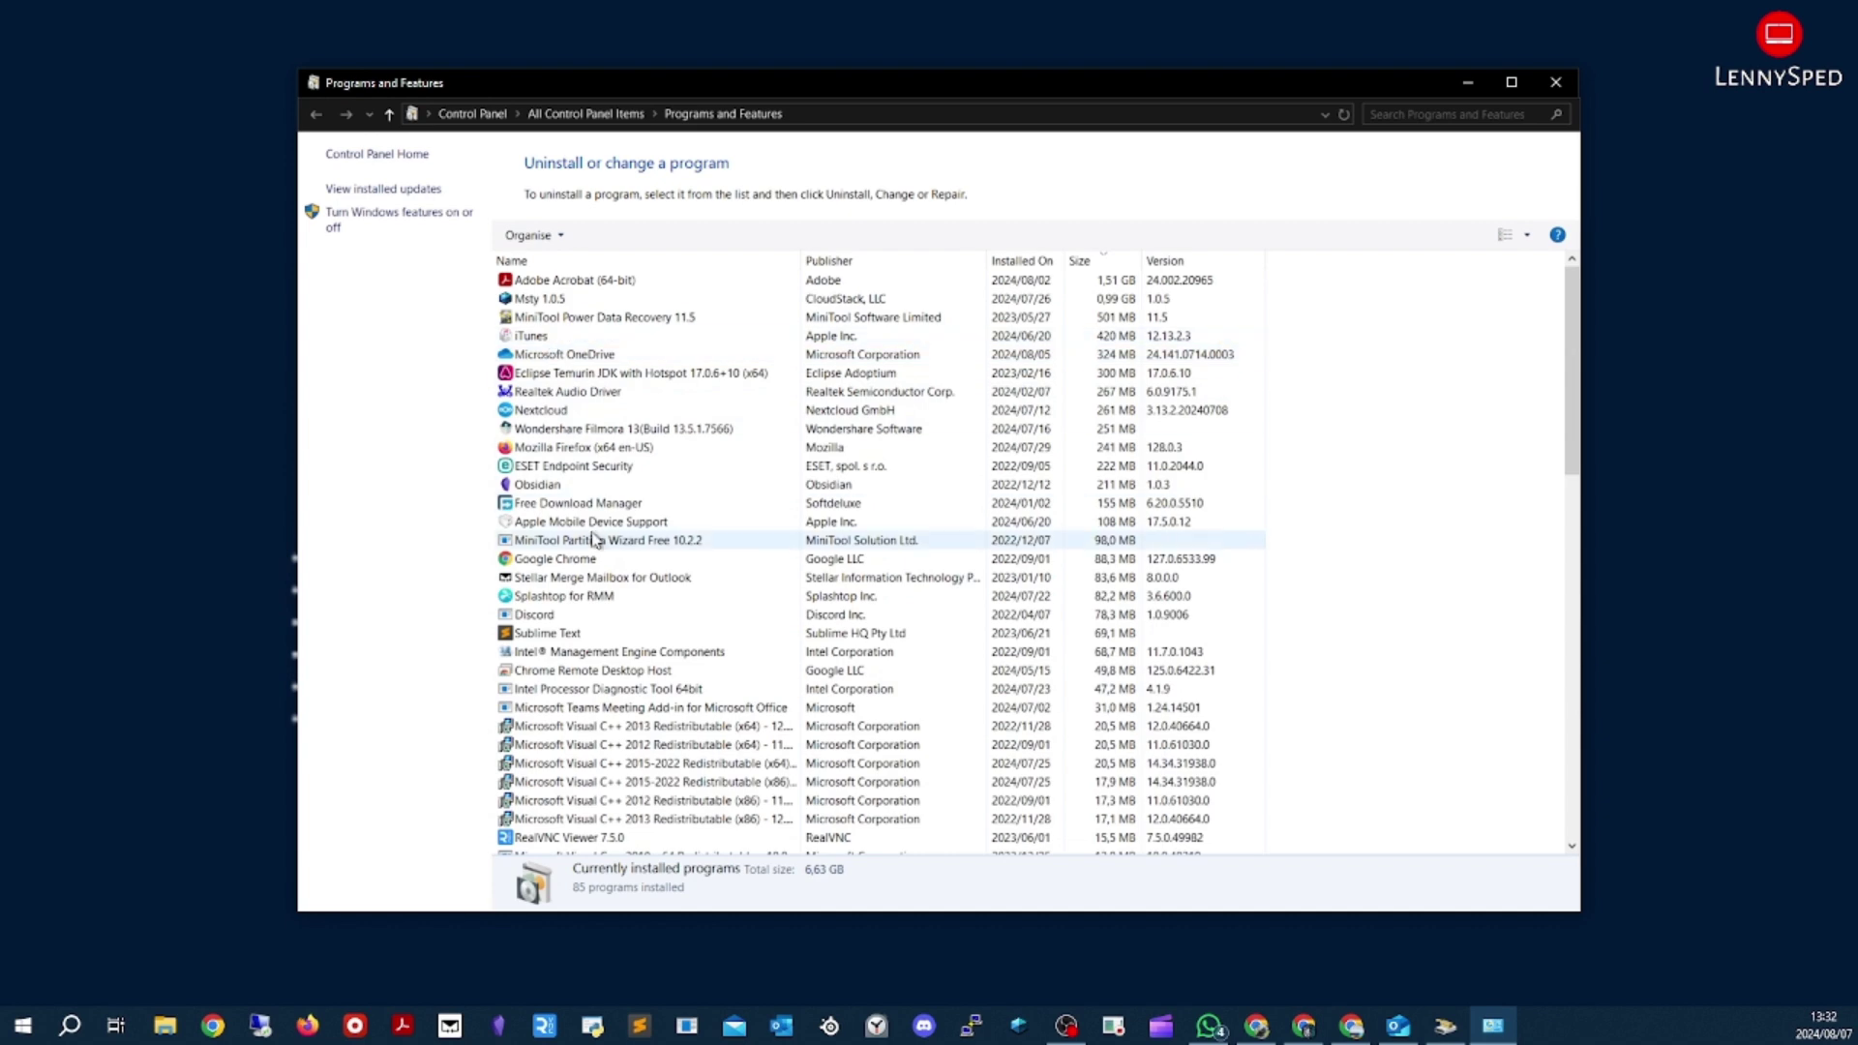
scroll(615, 641, down, 4)
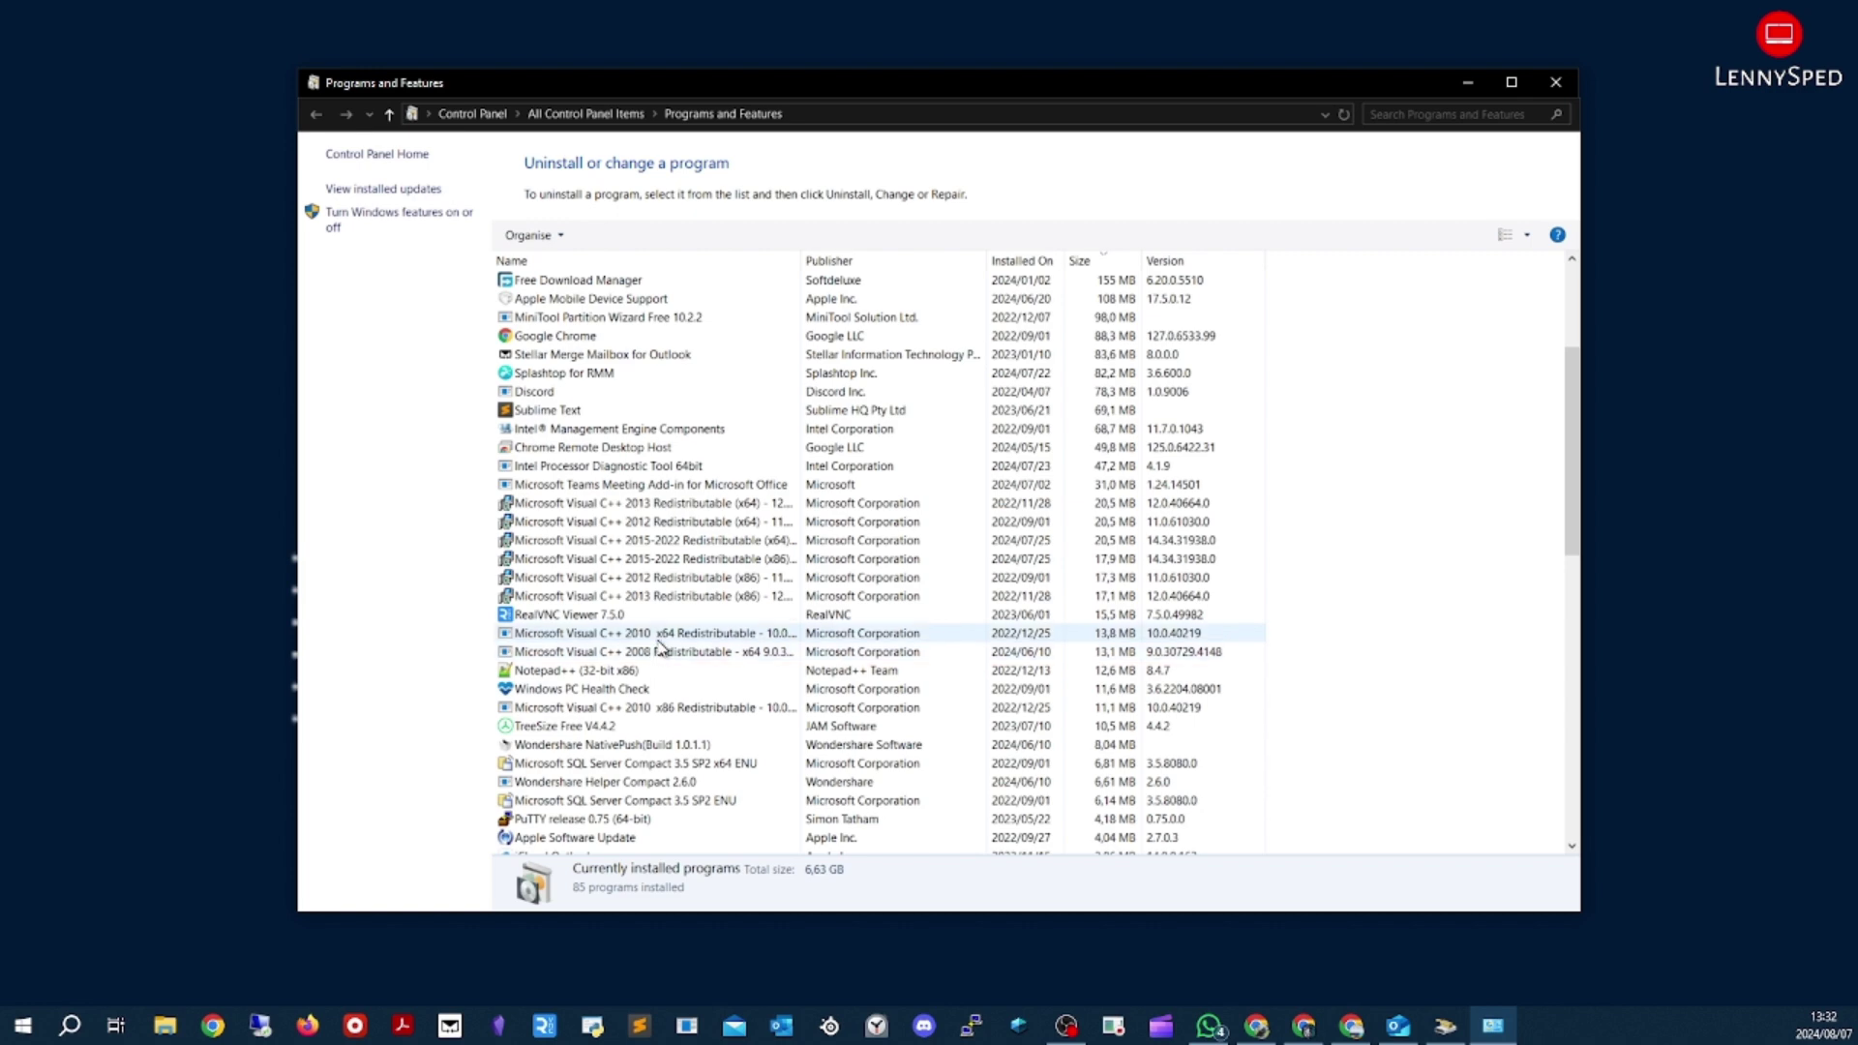
scroll(660, 646, down, 4)
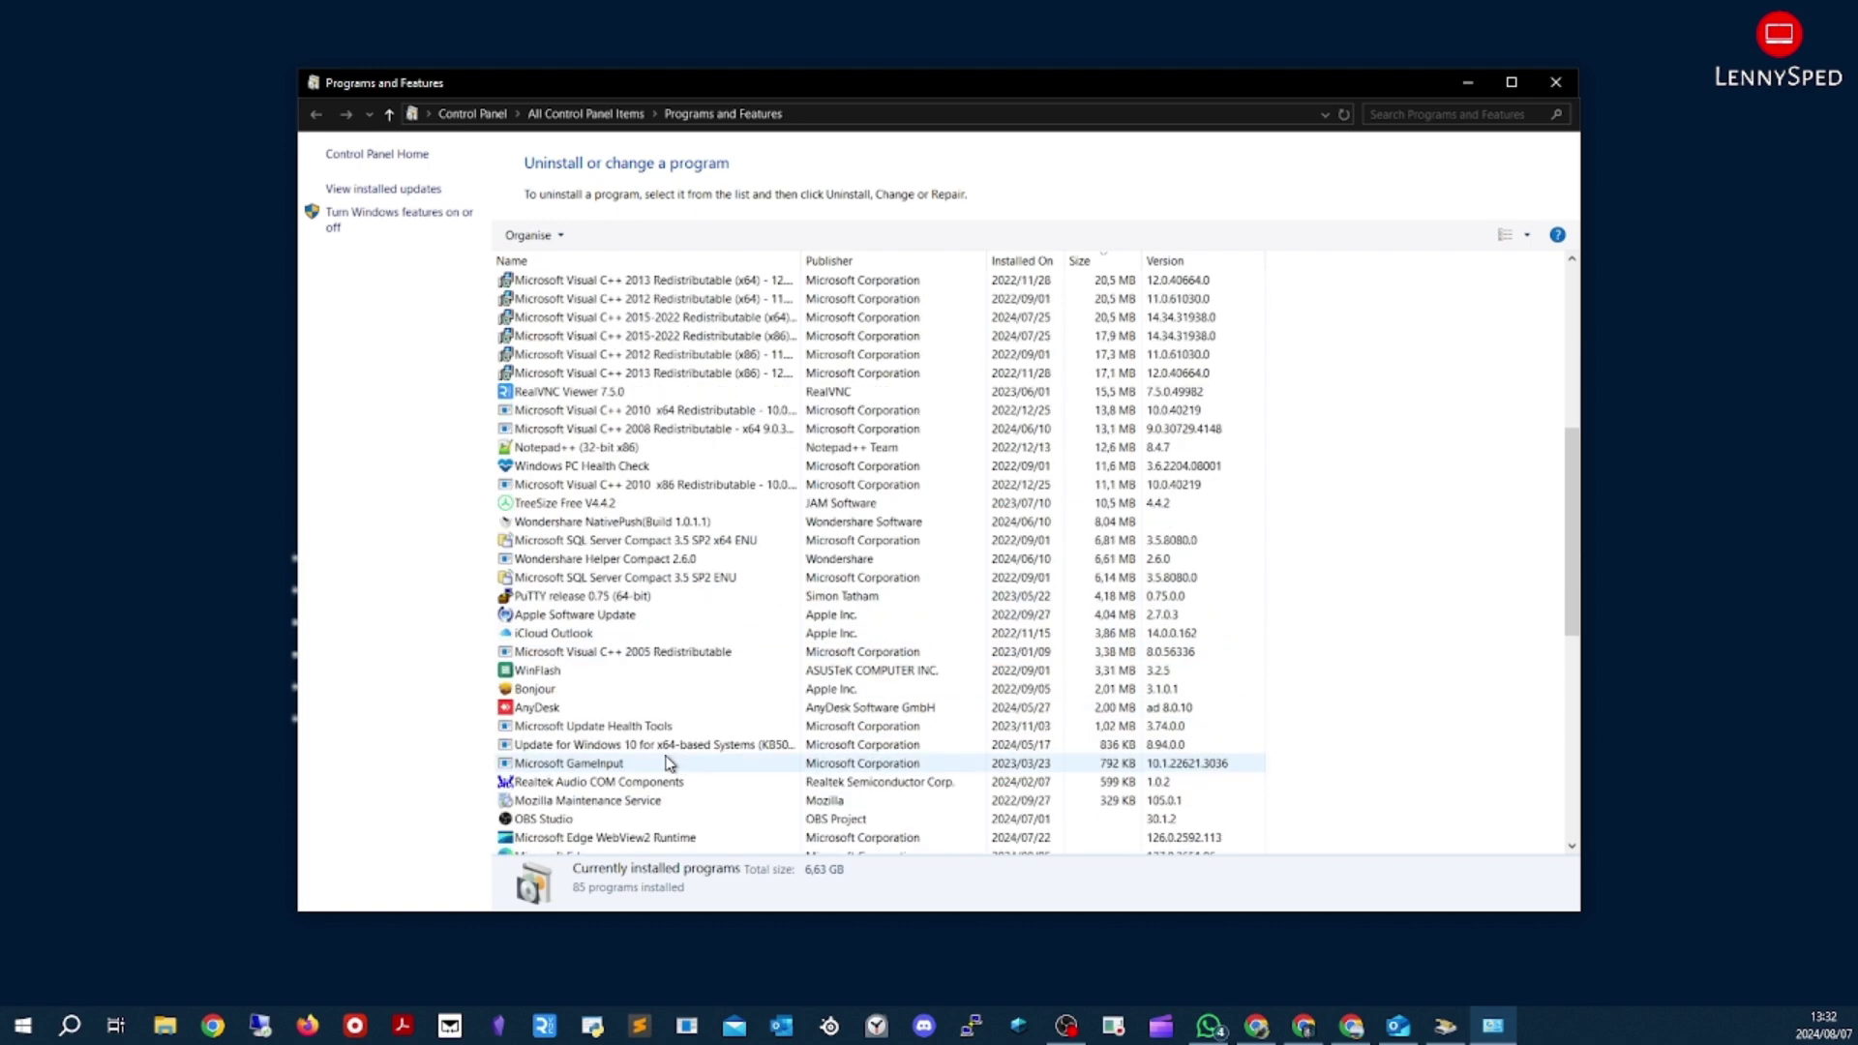
click(557, 710)
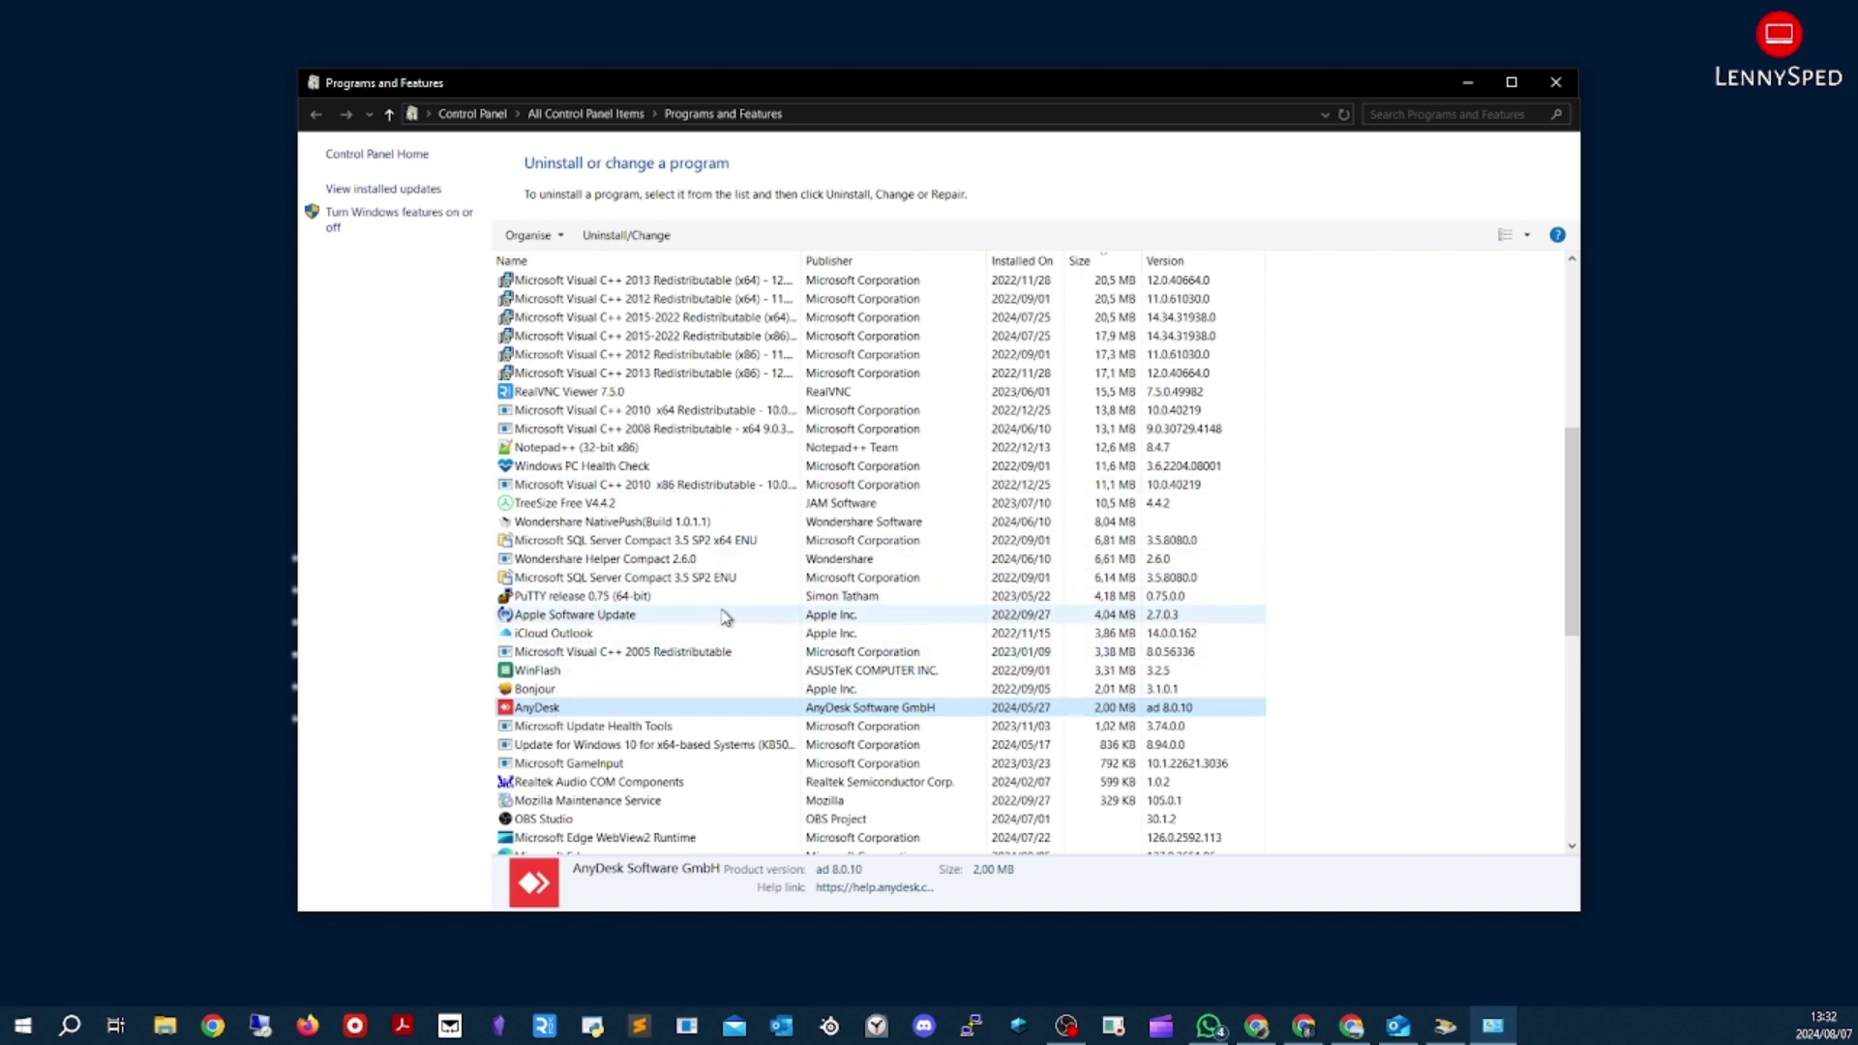
click(654, 596)
scroll(682, 654, down, 7)
scroll(682, 654, down, 3)
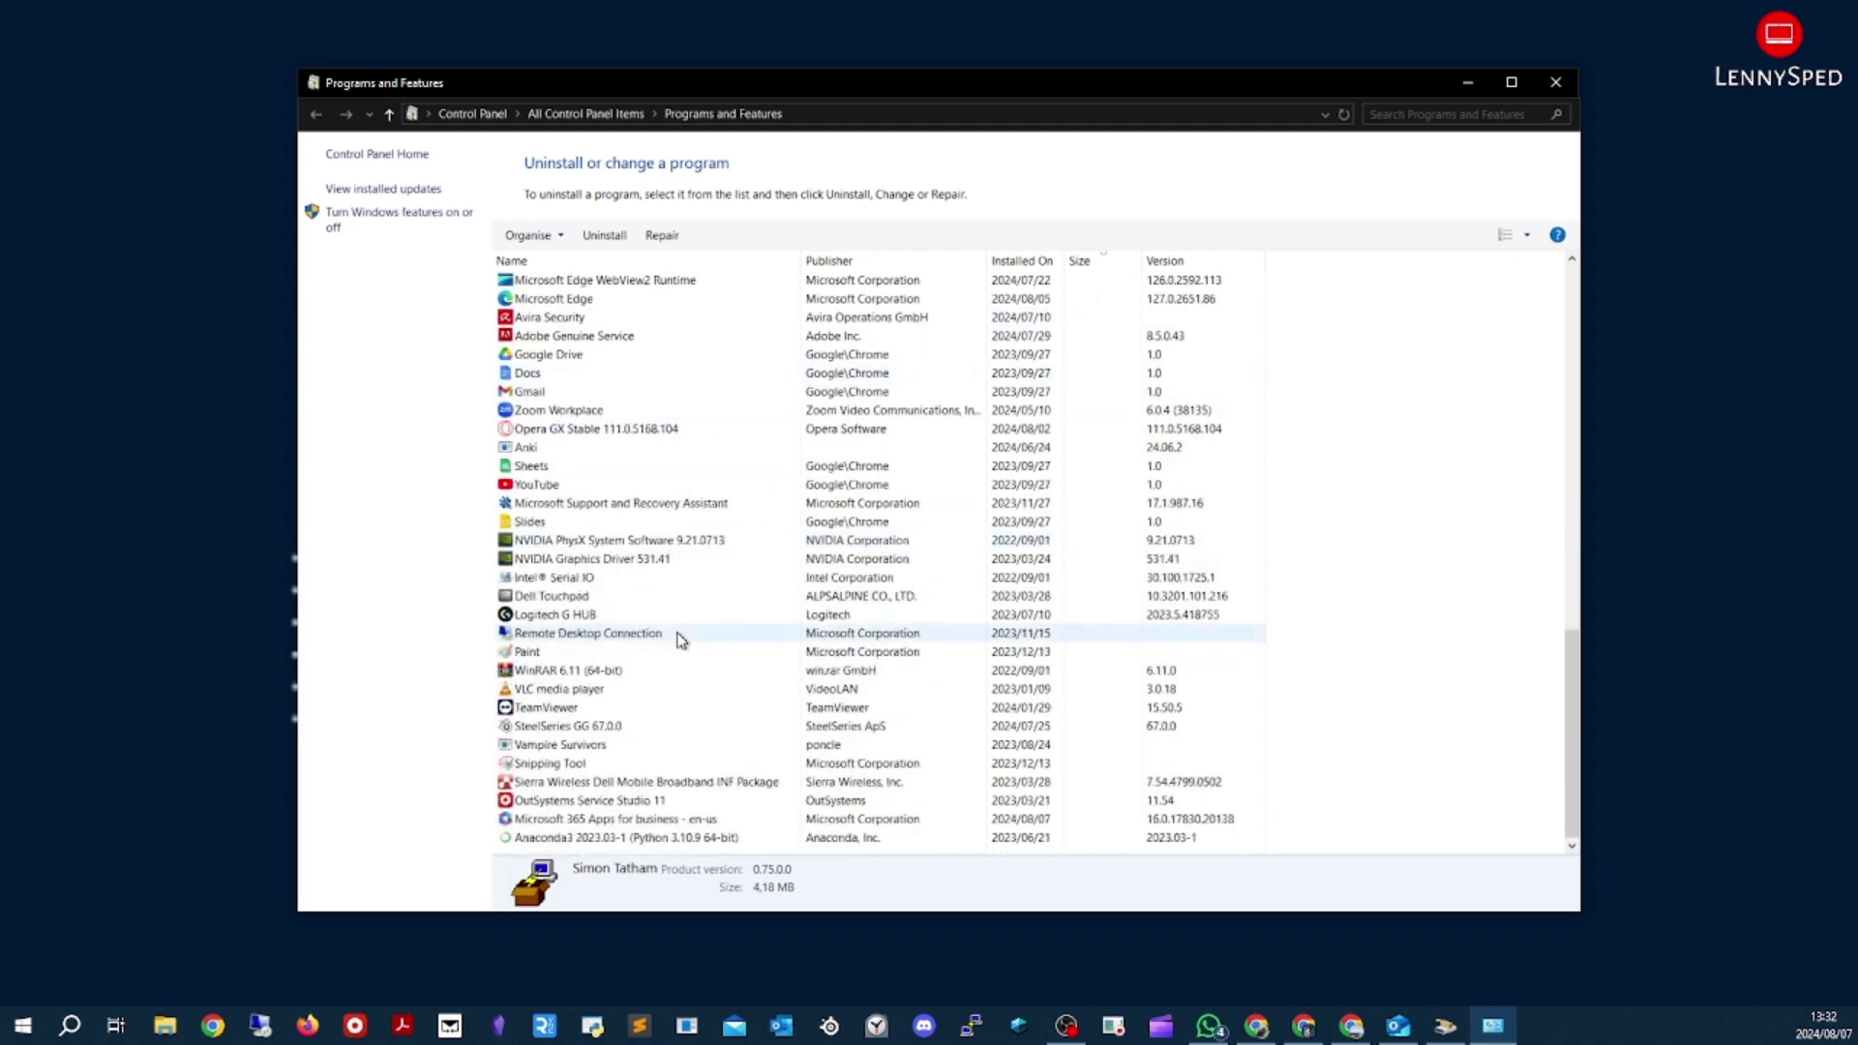
scroll(677, 581, up, 5)
scroll(639, 407, down, 5)
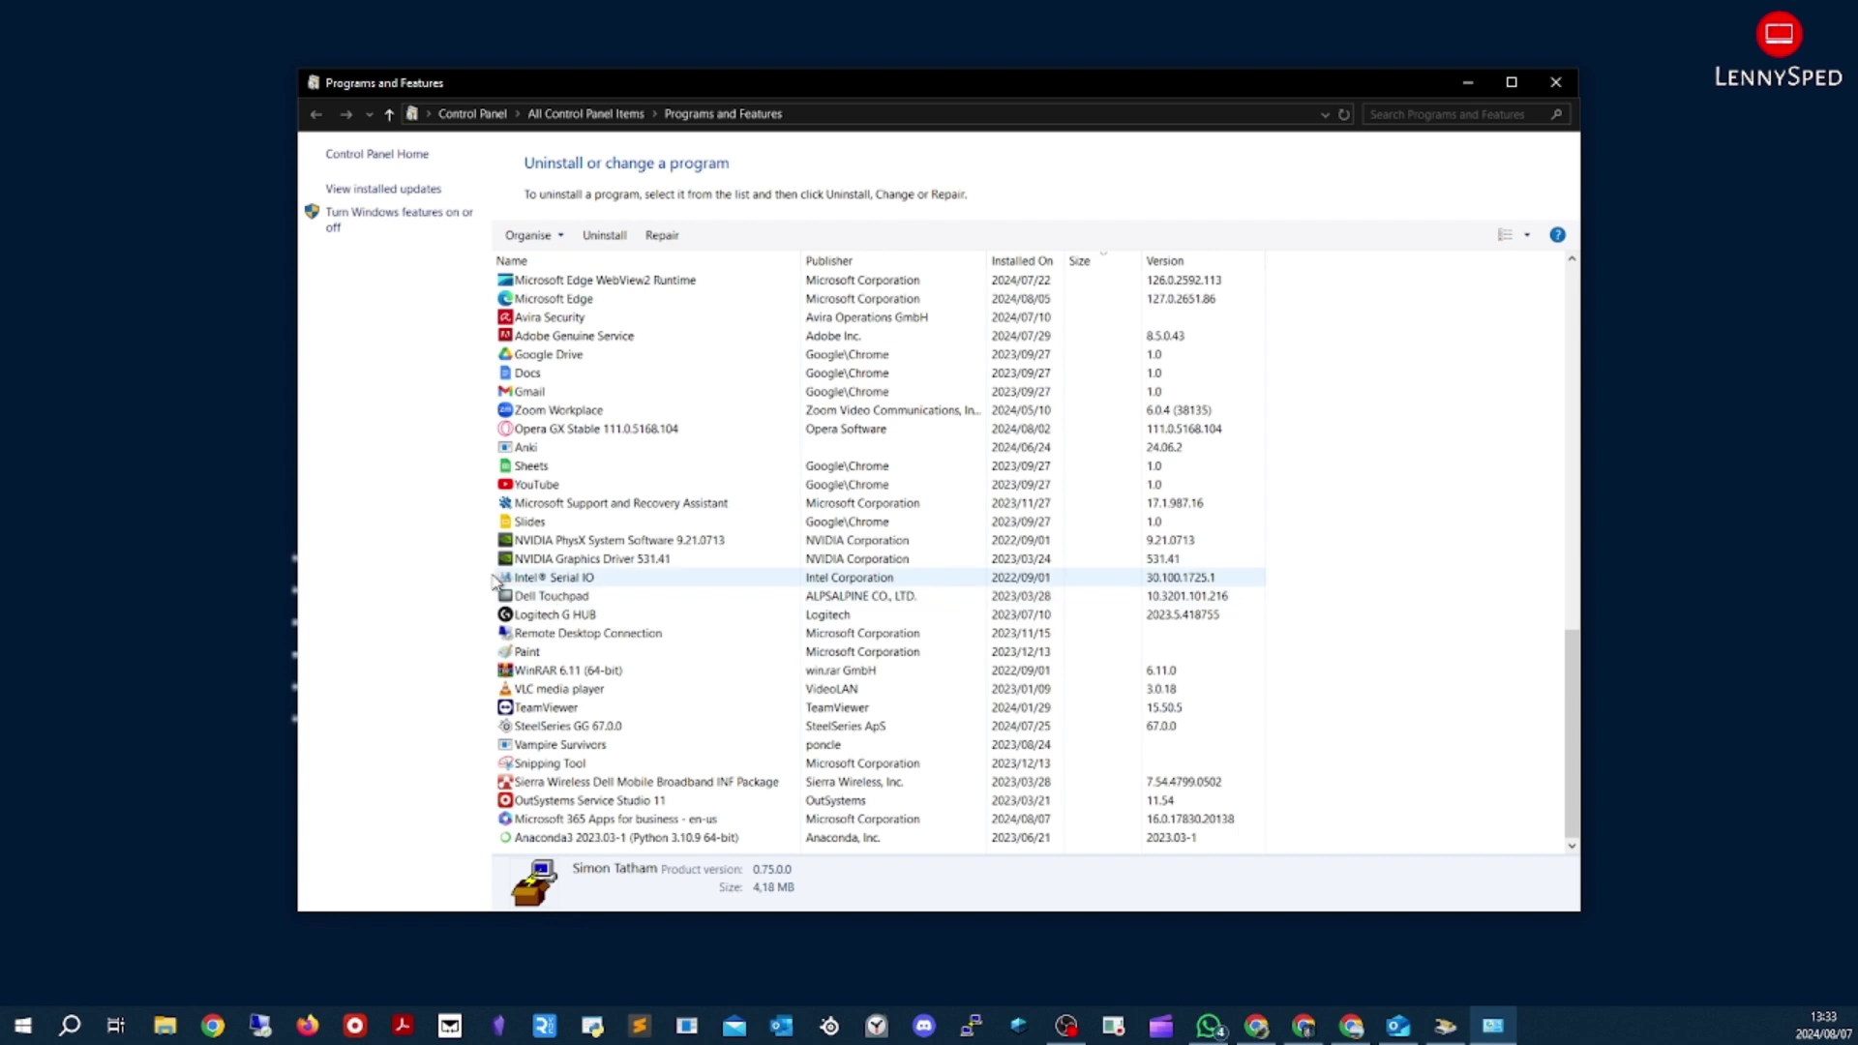
Uninstall Logitech G HUB without saving its current settings
click(626, 624)
click(604, 237)
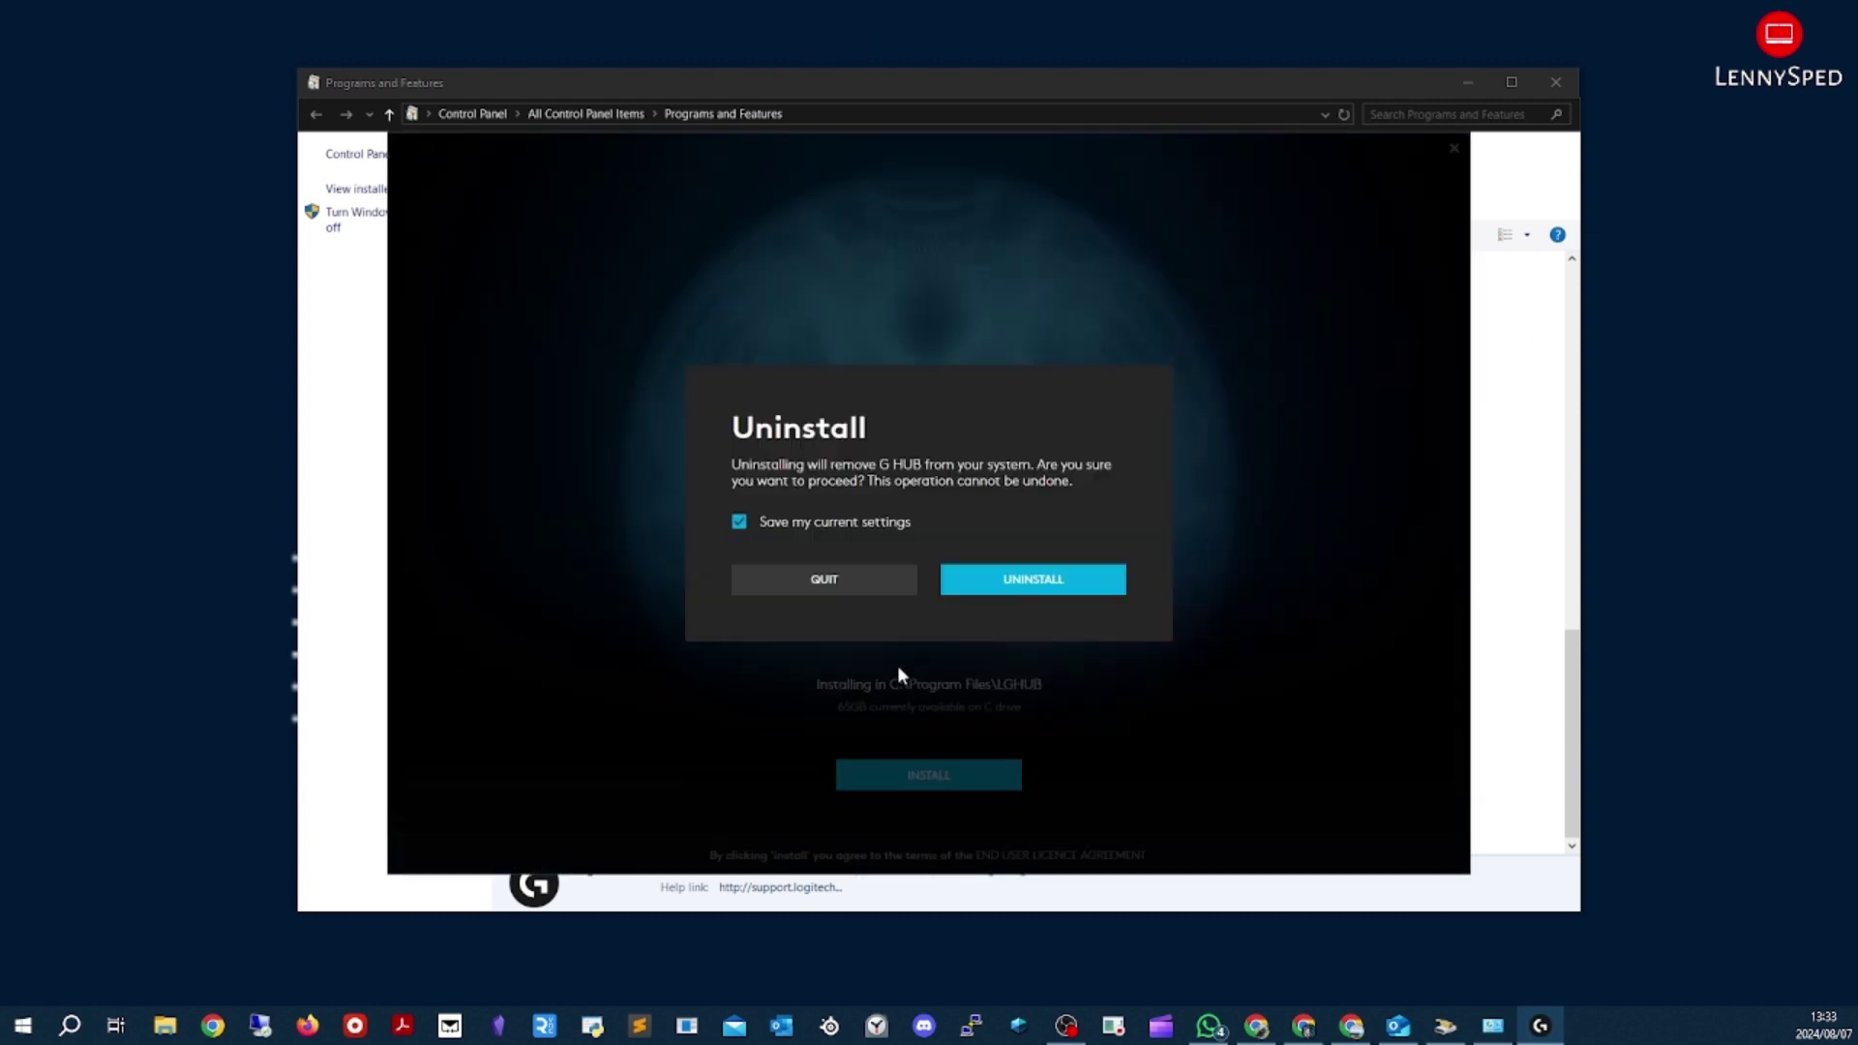
click(740, 521)
click(967, 581)
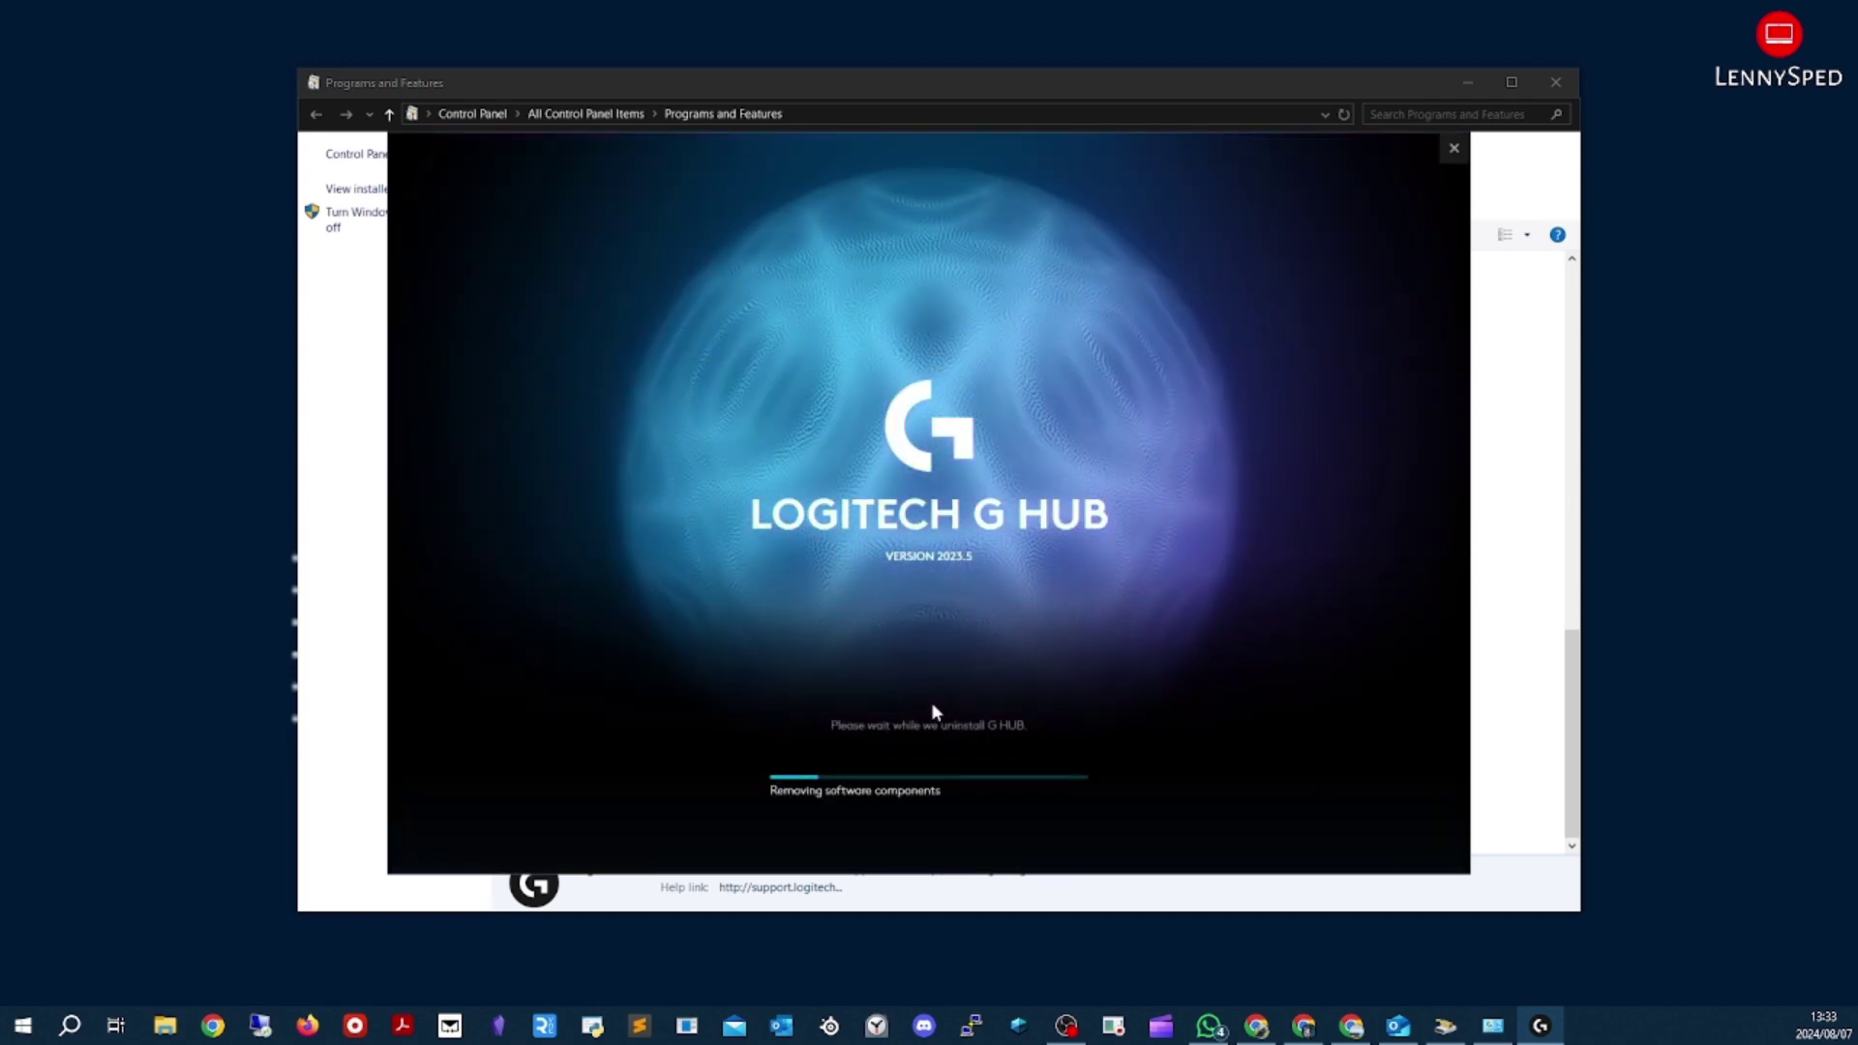
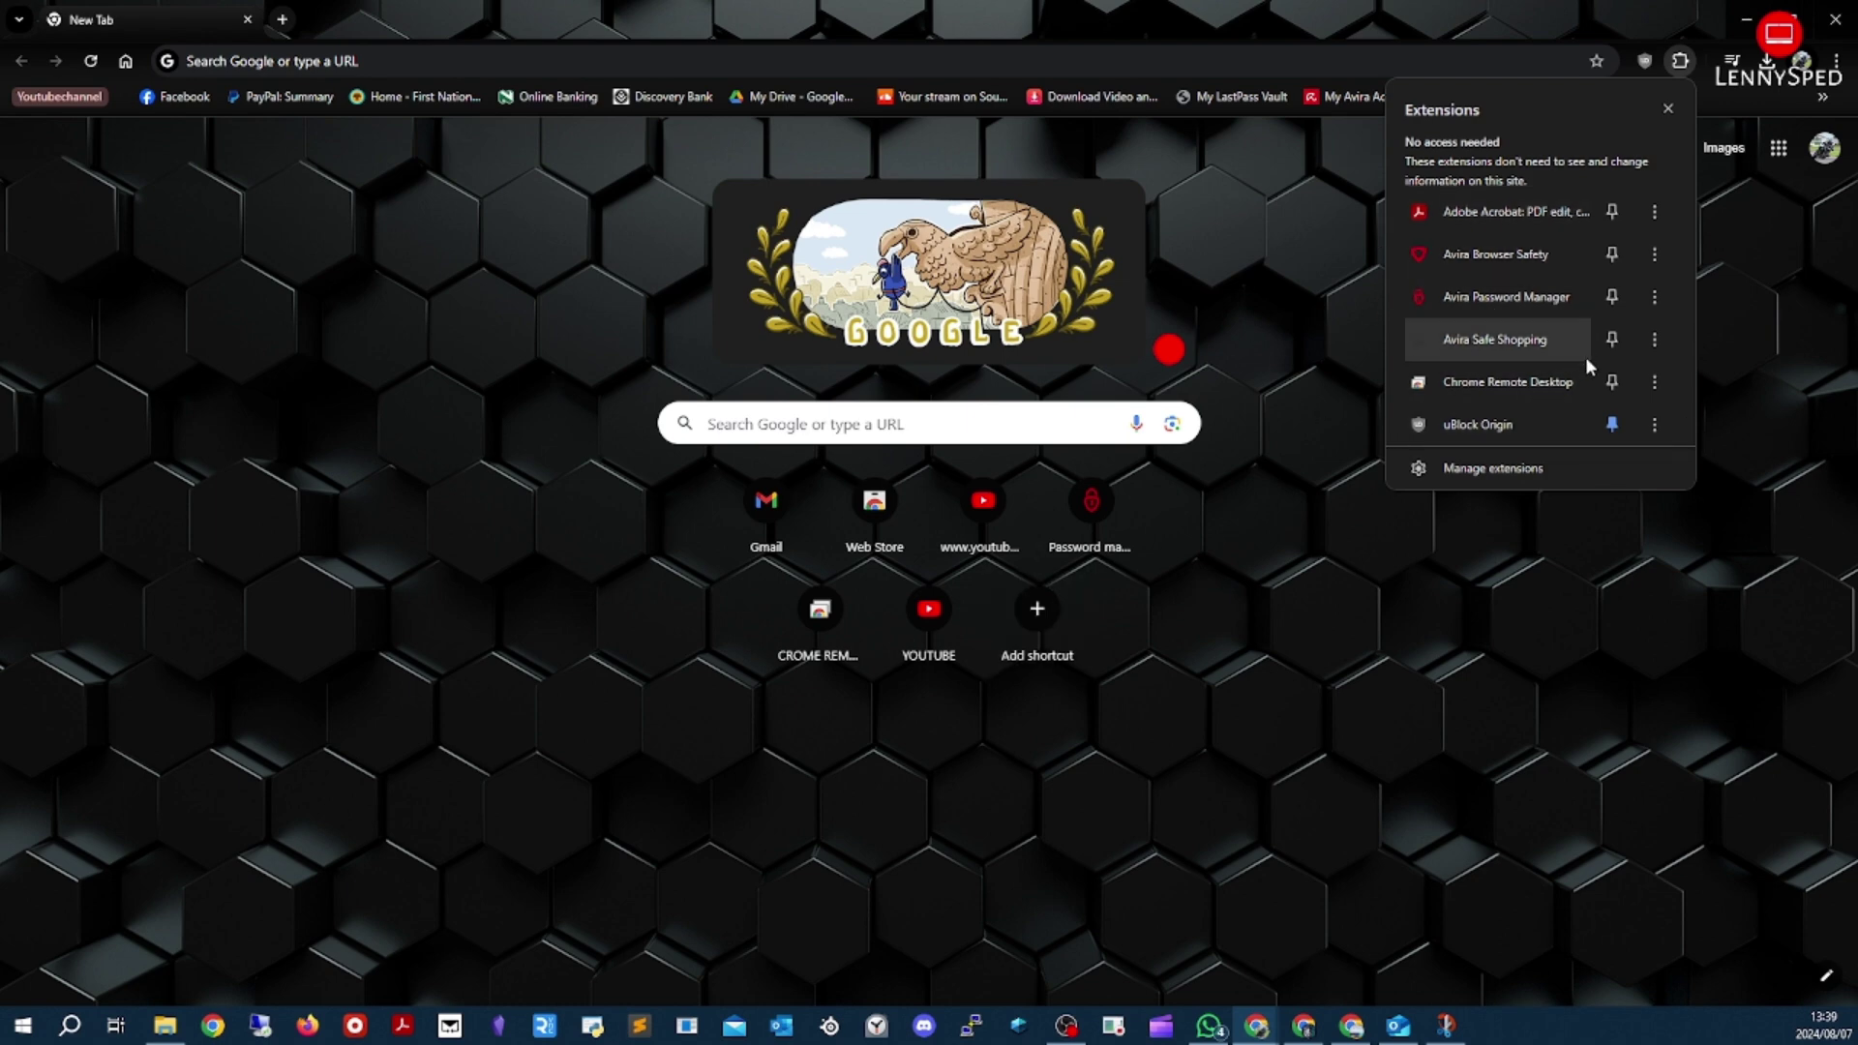
Look at the options for the Adobe Acrobat extension in Chrome, including its removal, and close the extensions list
click(1655, 217)
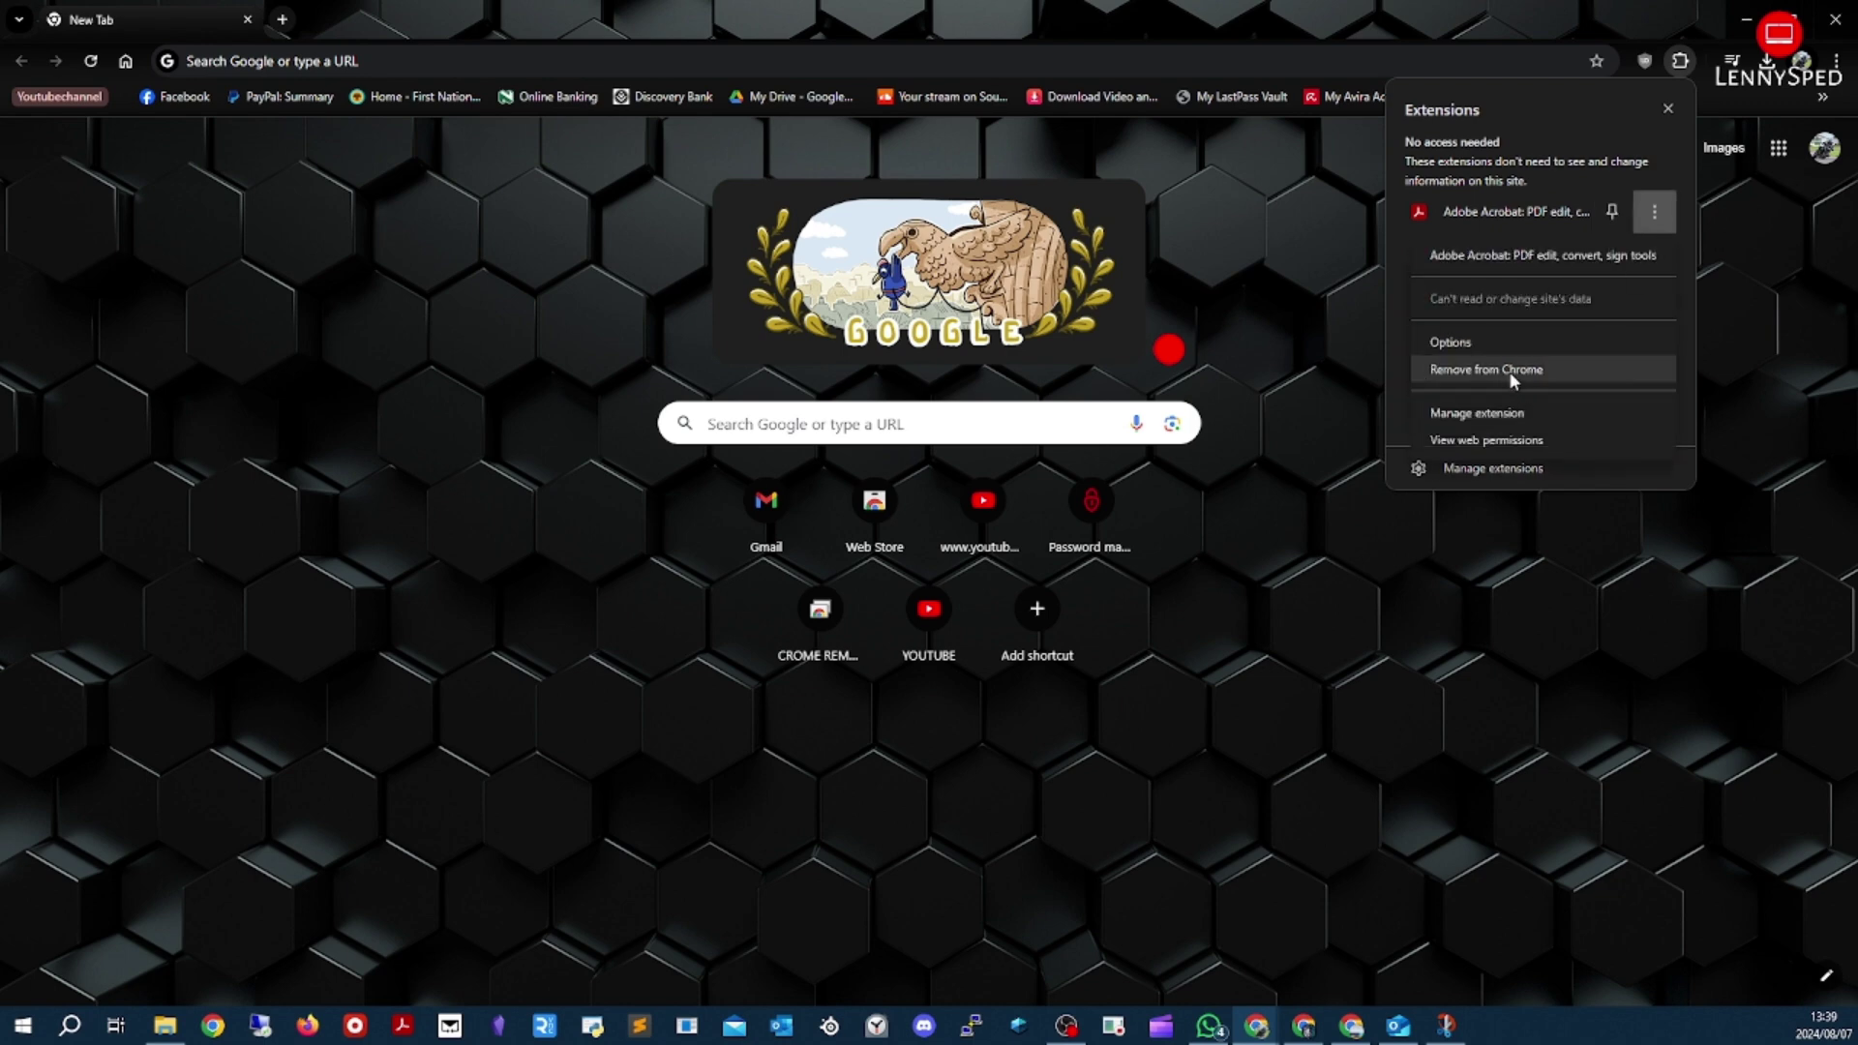
click(1454, 633)
click(457, 198)
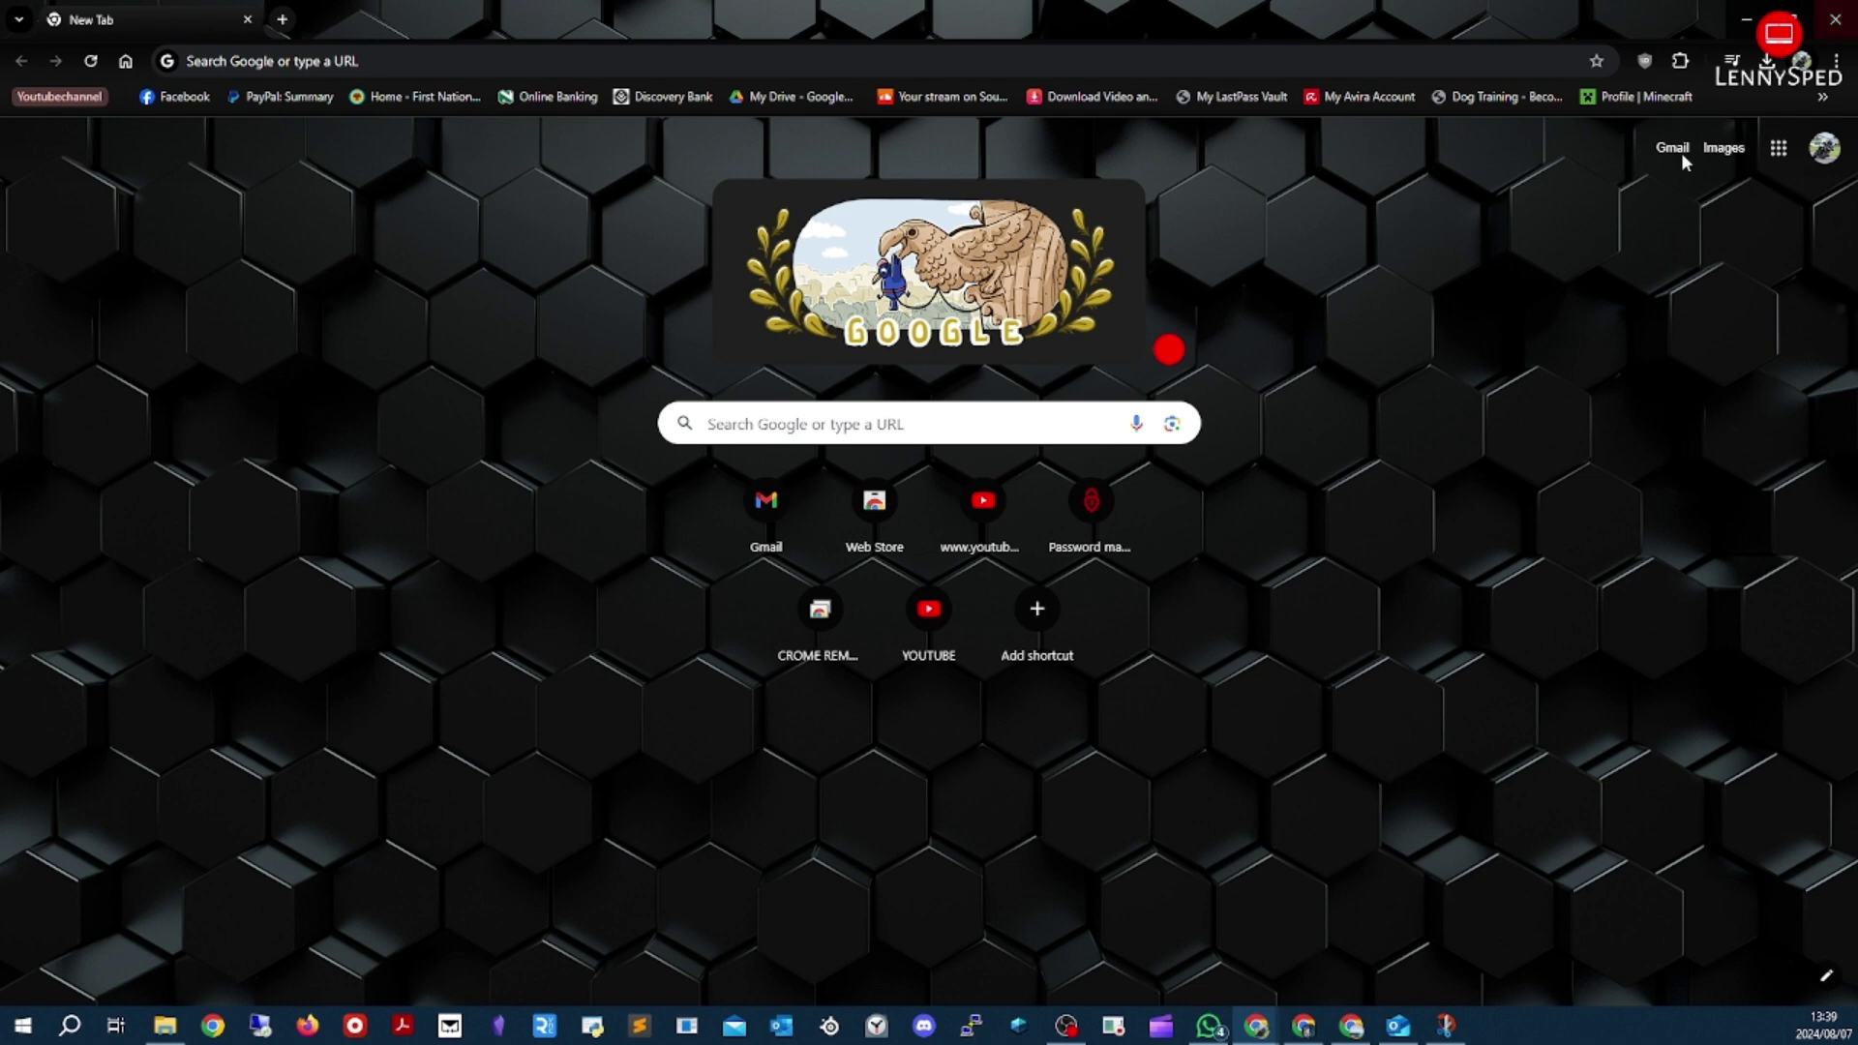
Set up Chrome's basic browsing data deletion for All time, including cookies and cached images but excluding browsing history
click(1835, 62)
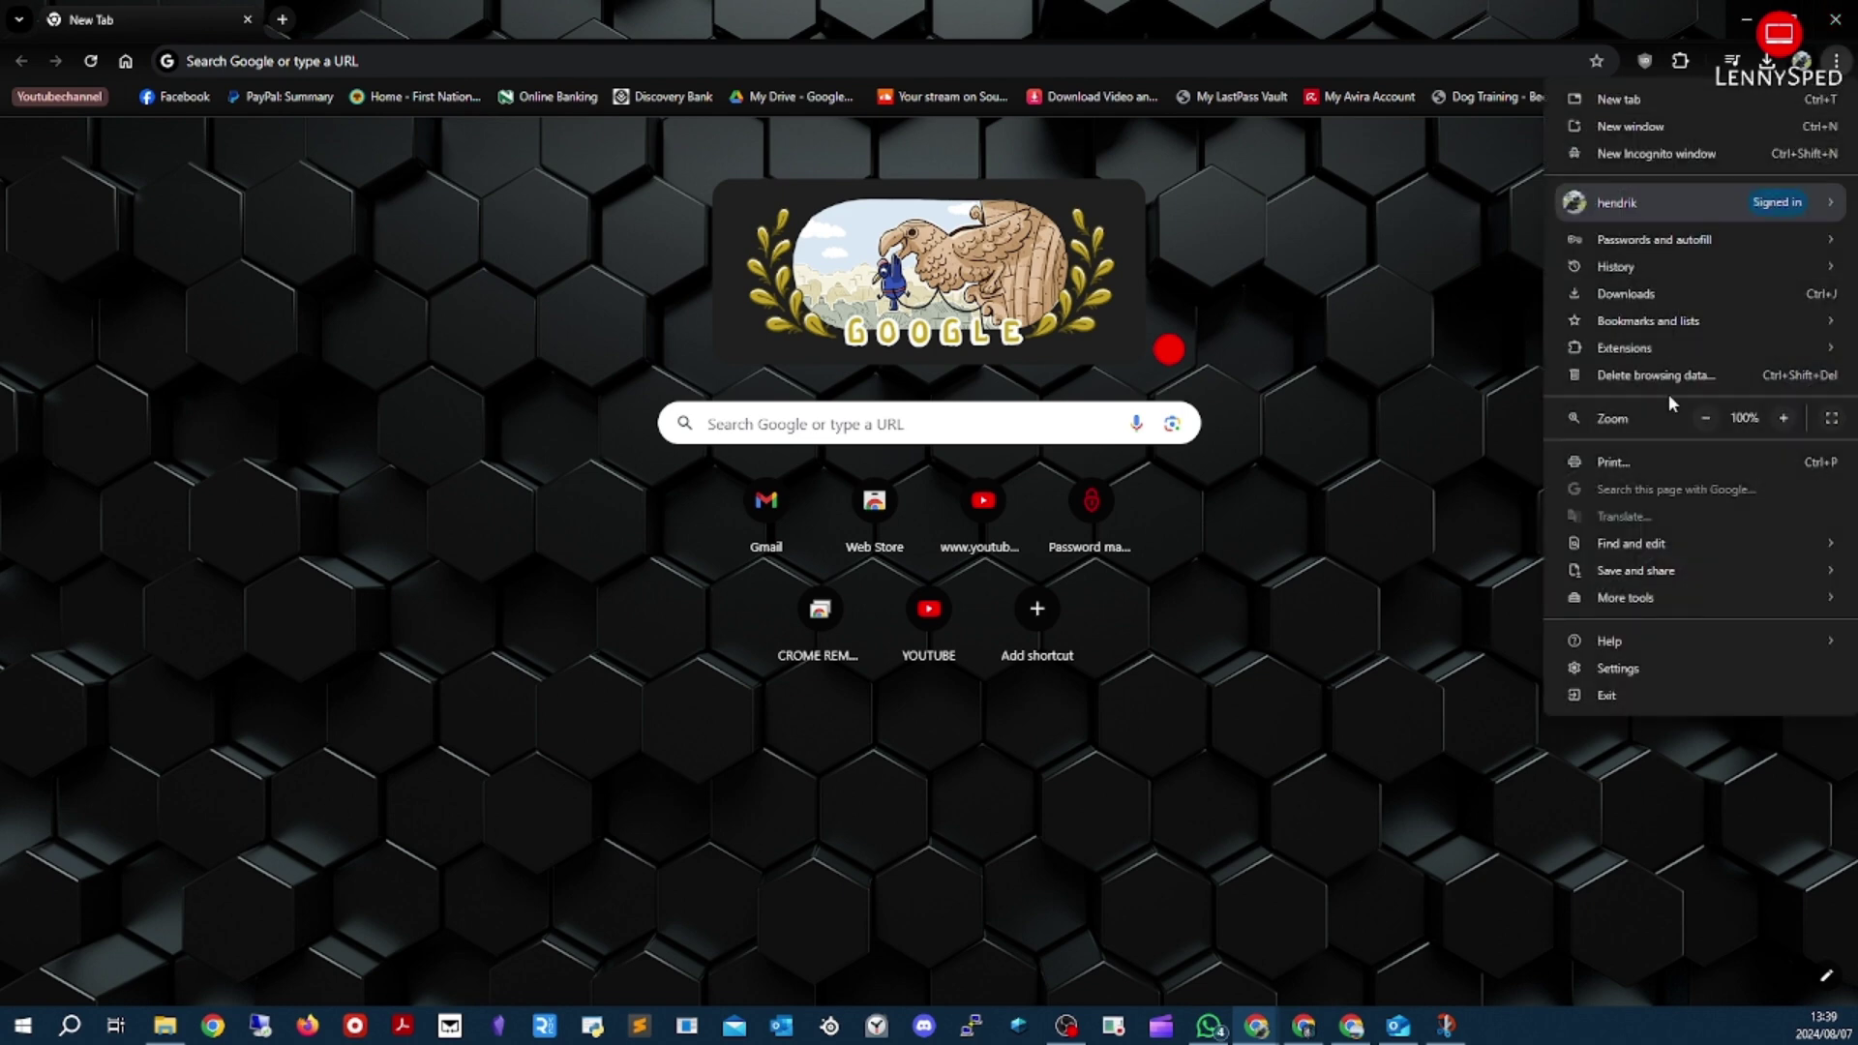
mouse_move(1642, 571)
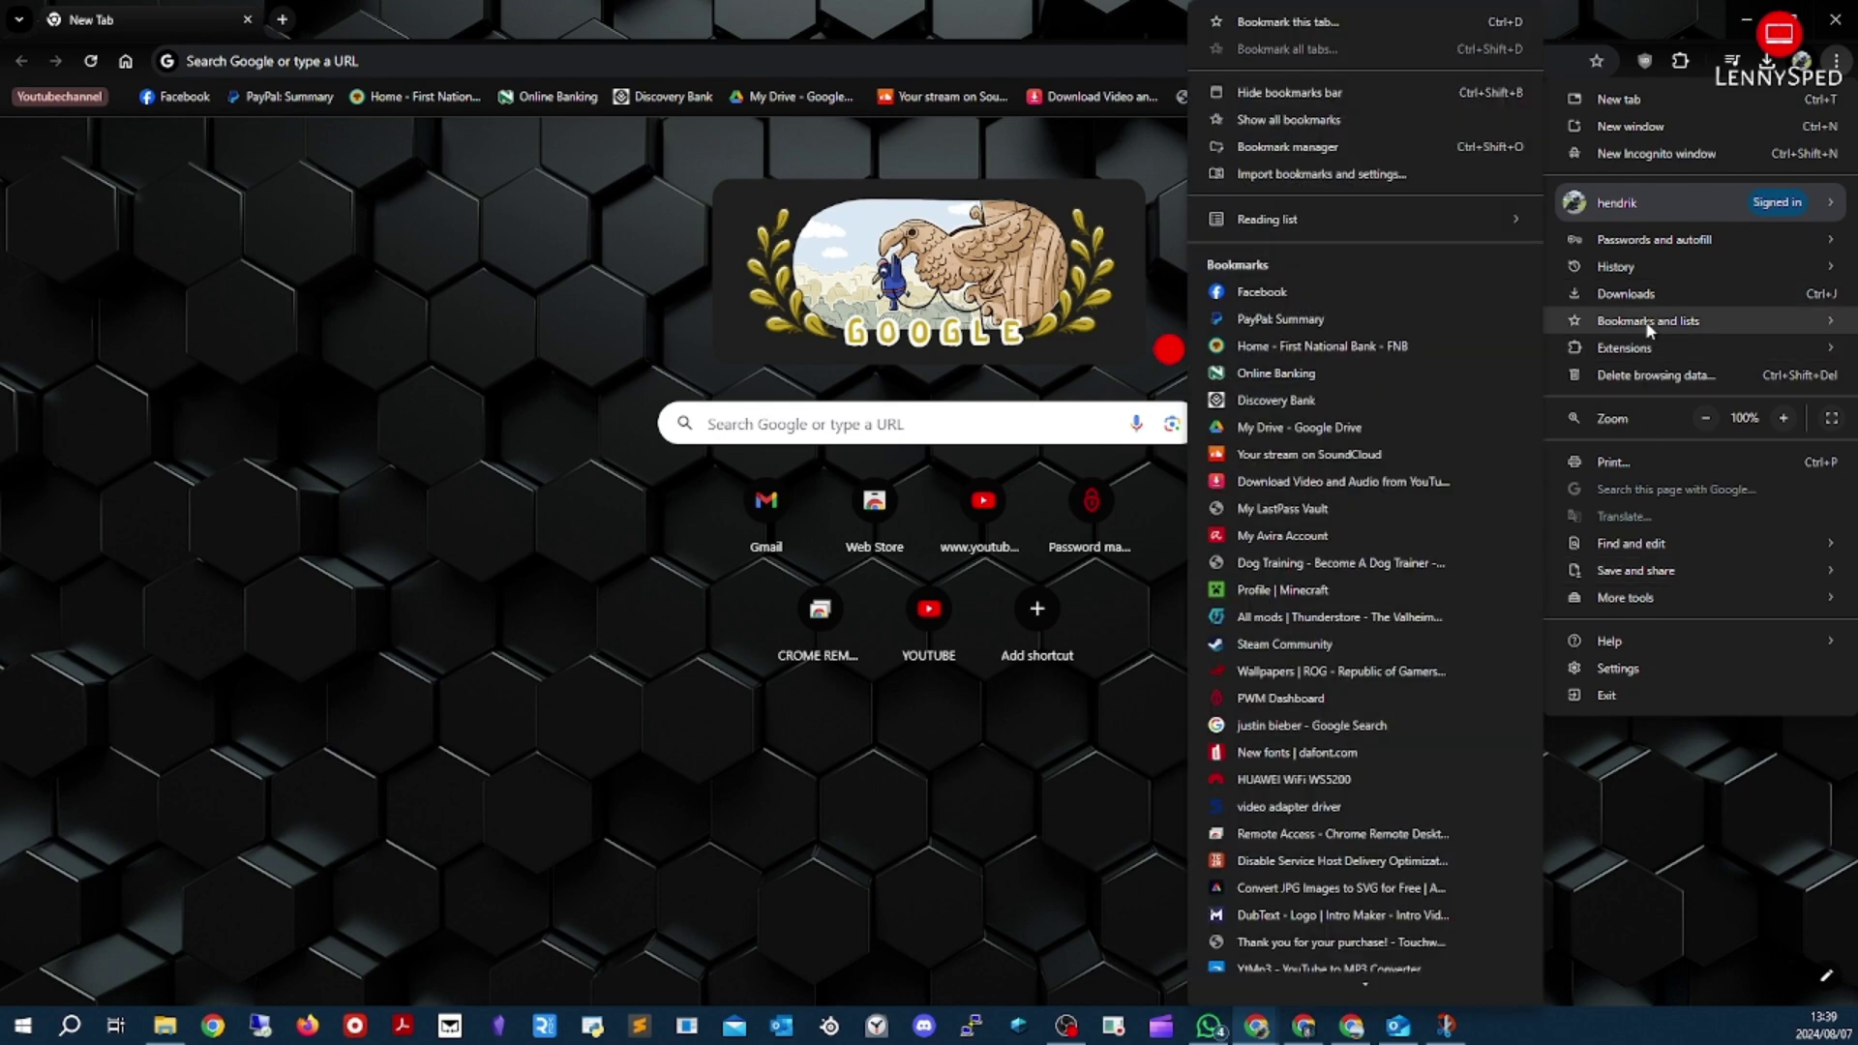
click(1653, 376)
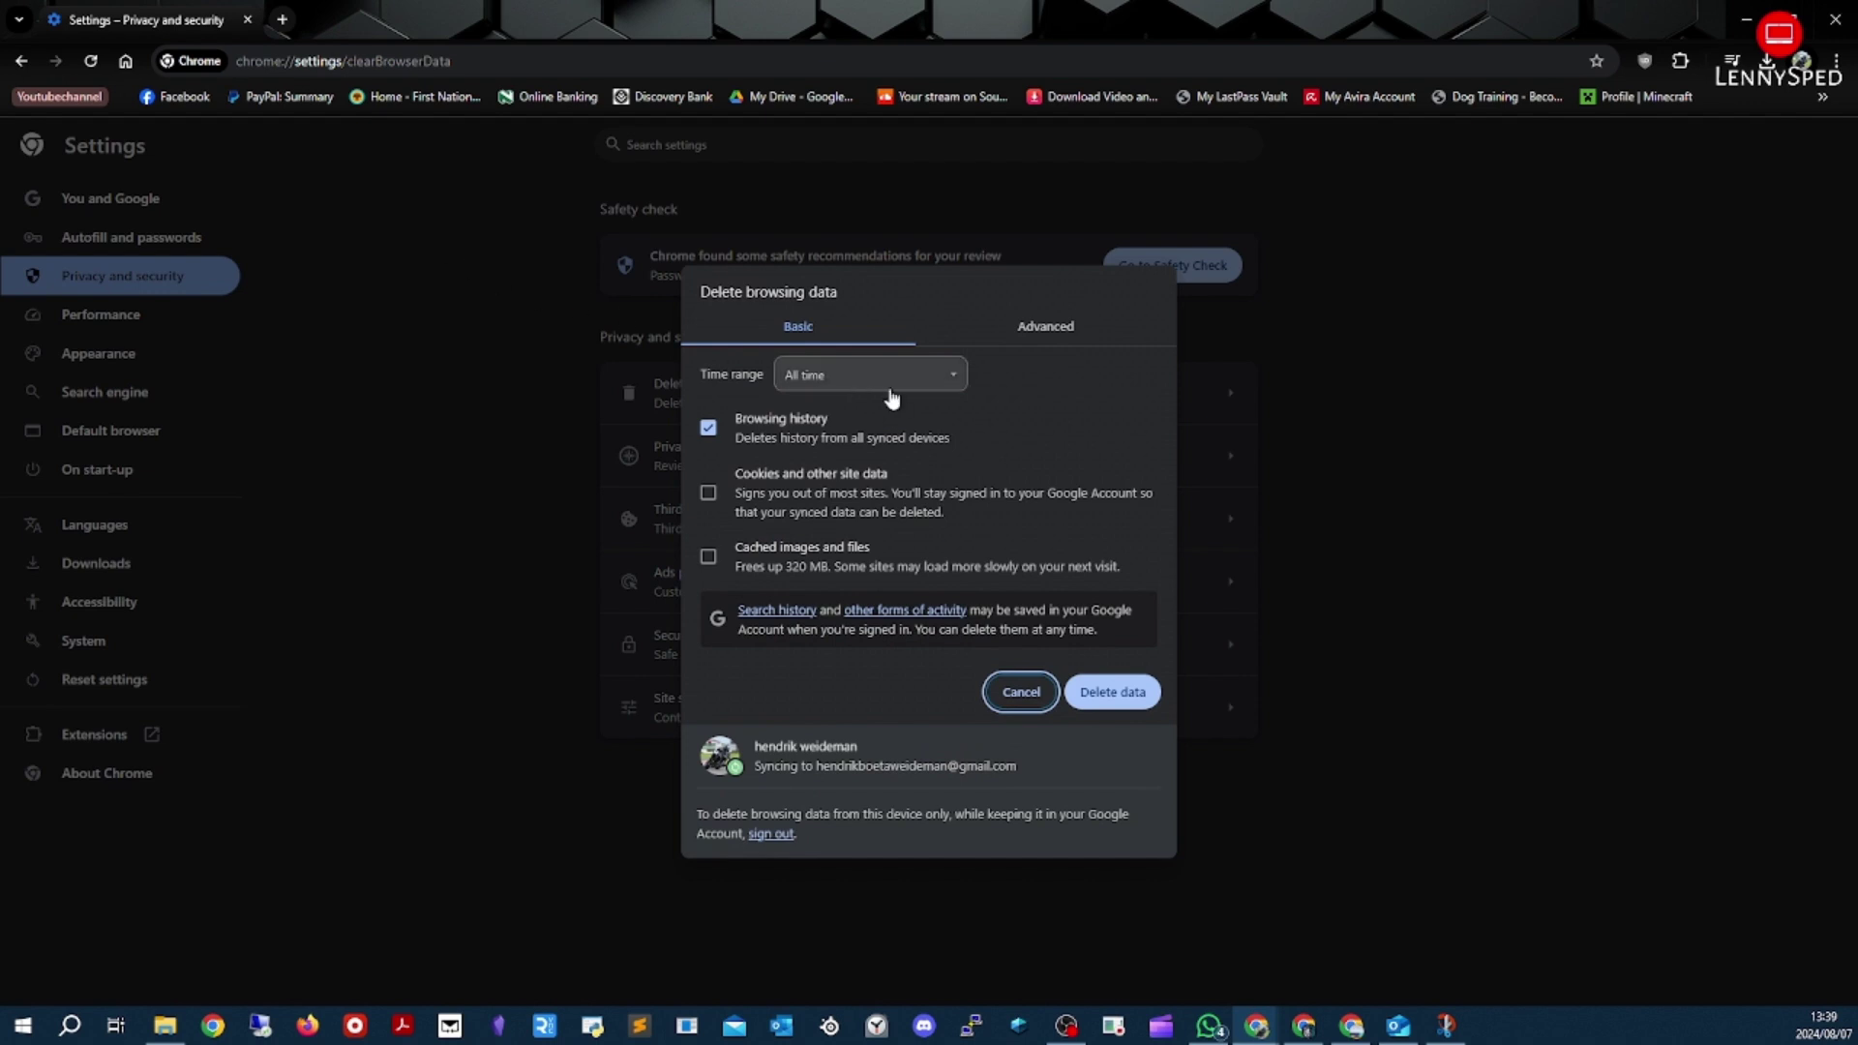
click(890, 388)
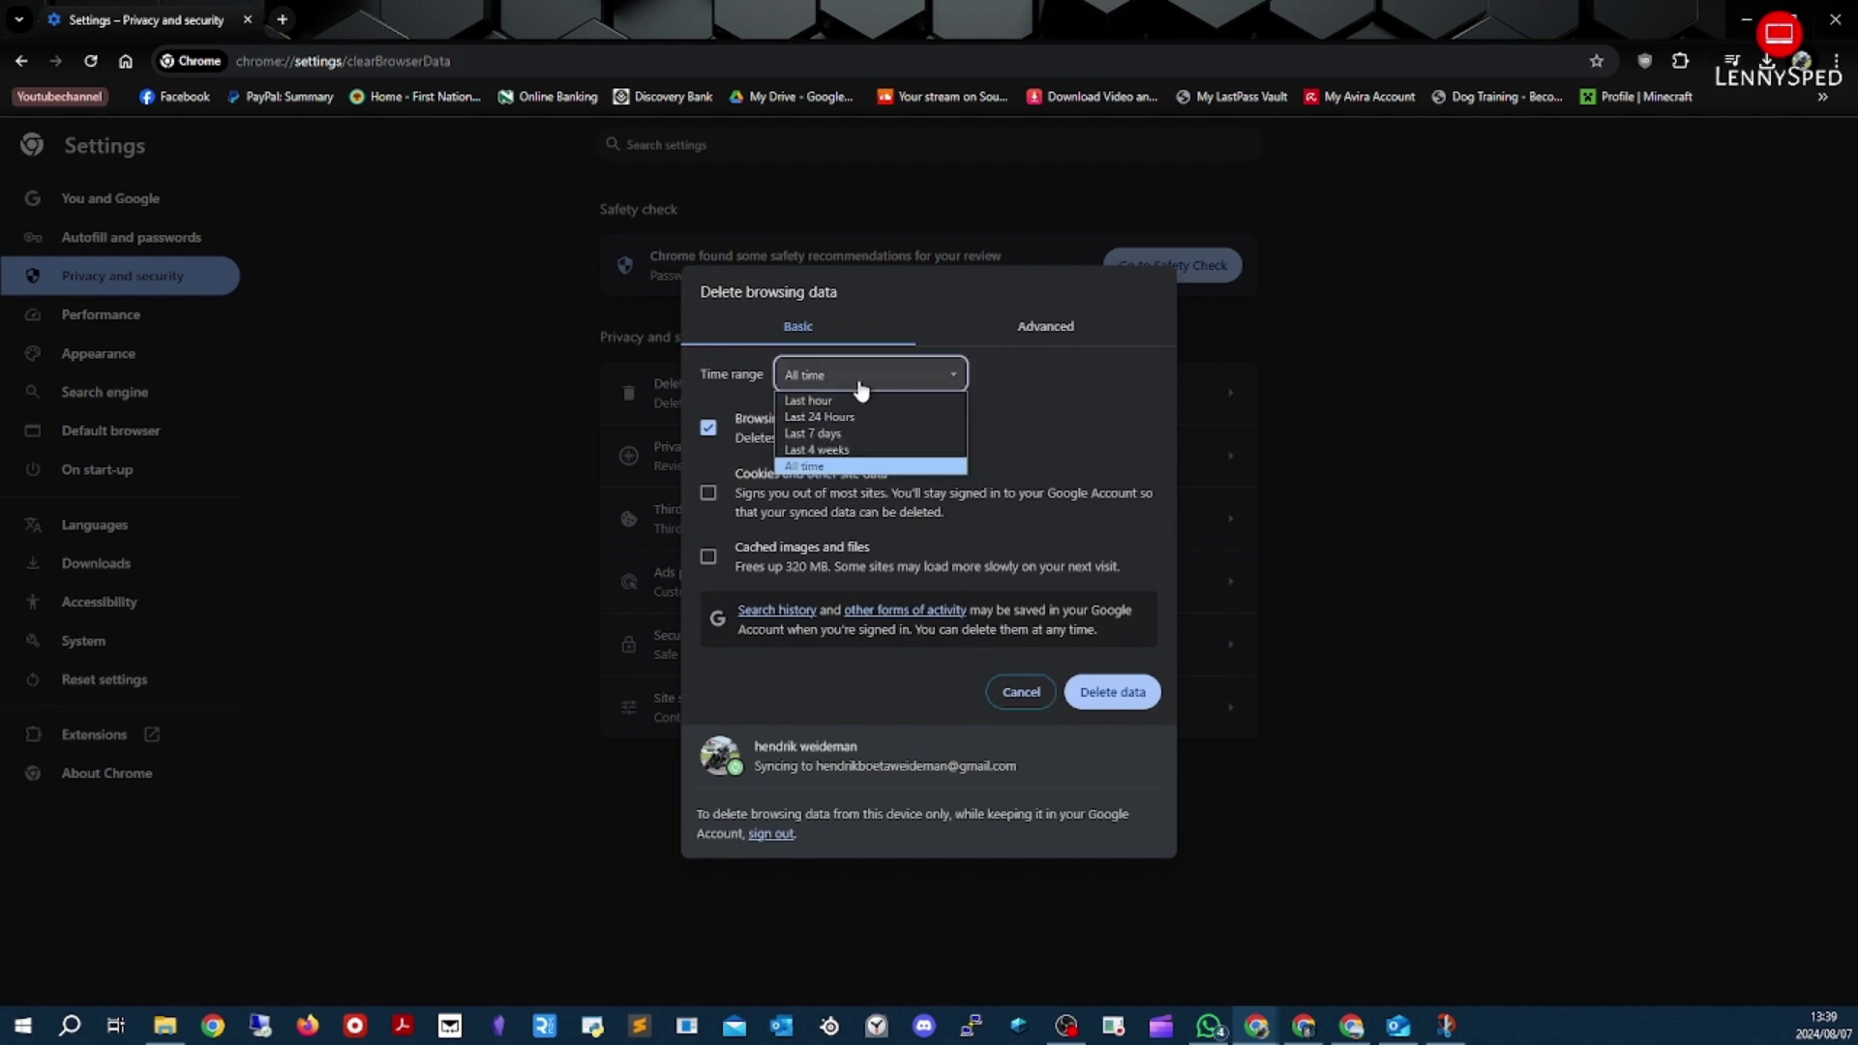
click(871, 467)
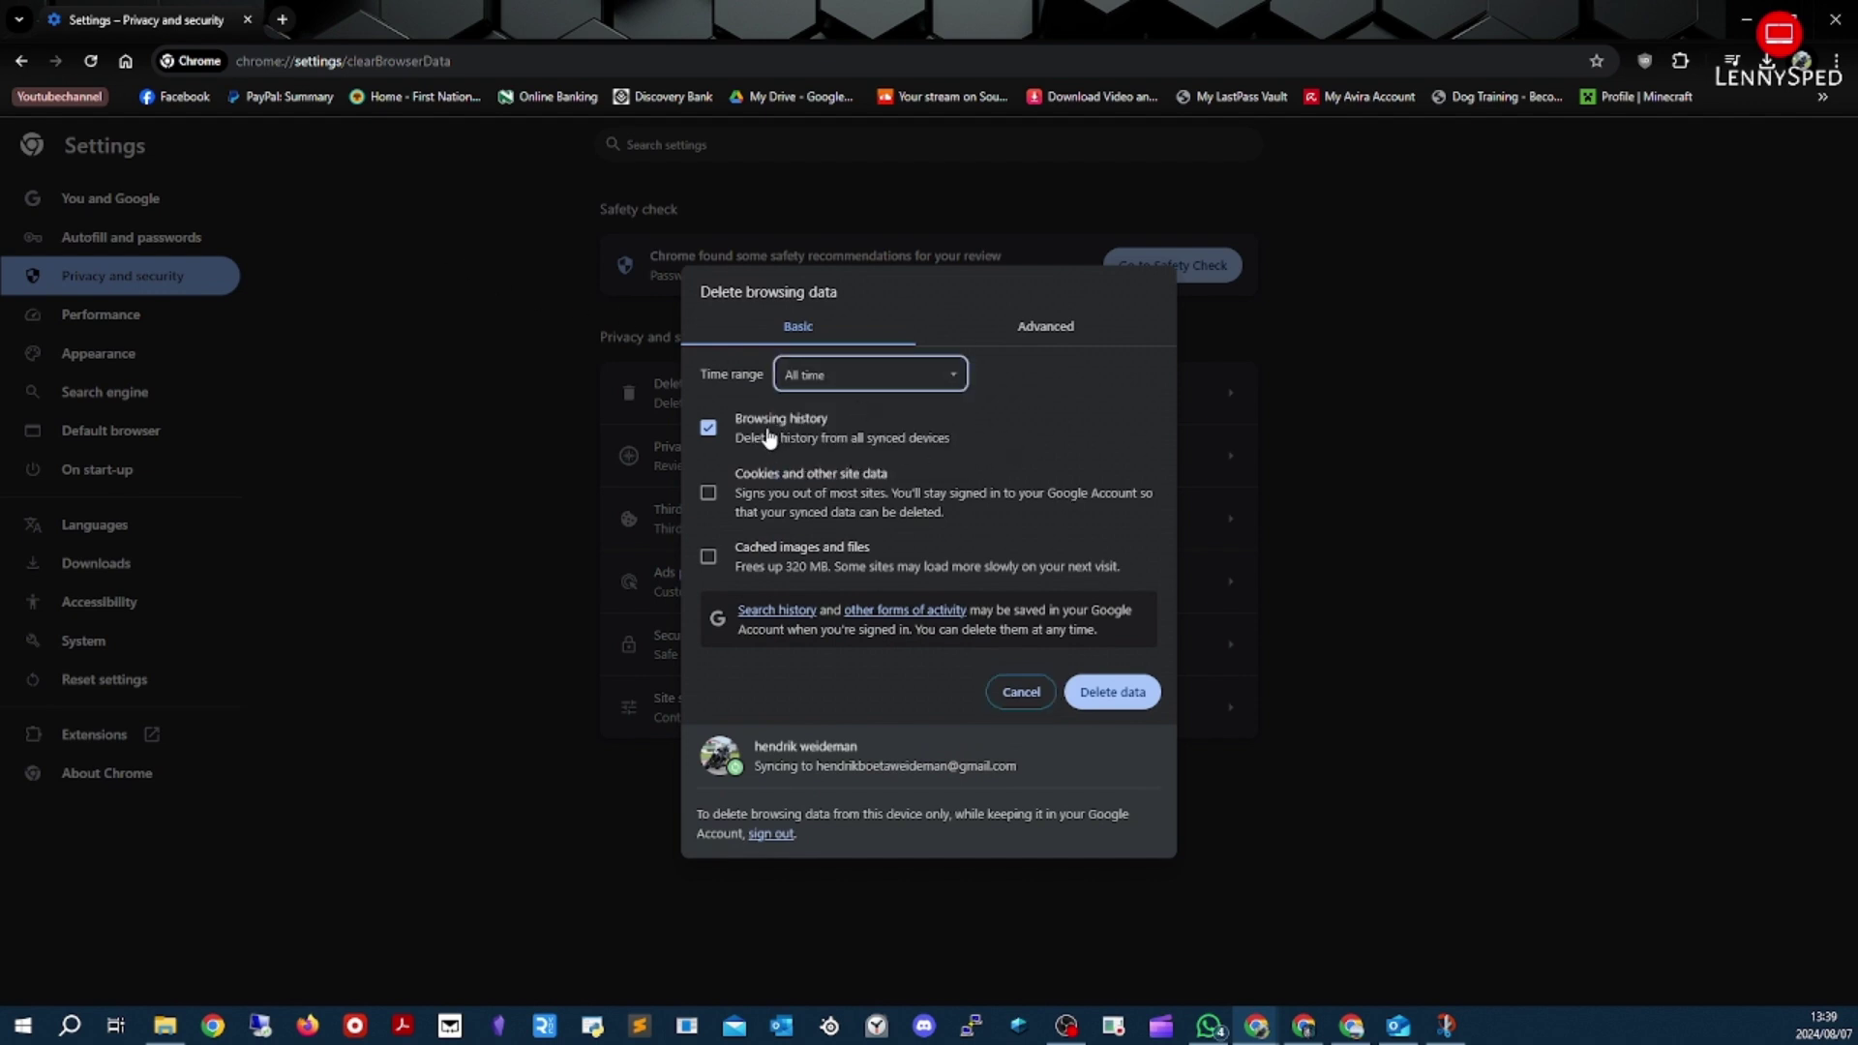
click(709, 428)
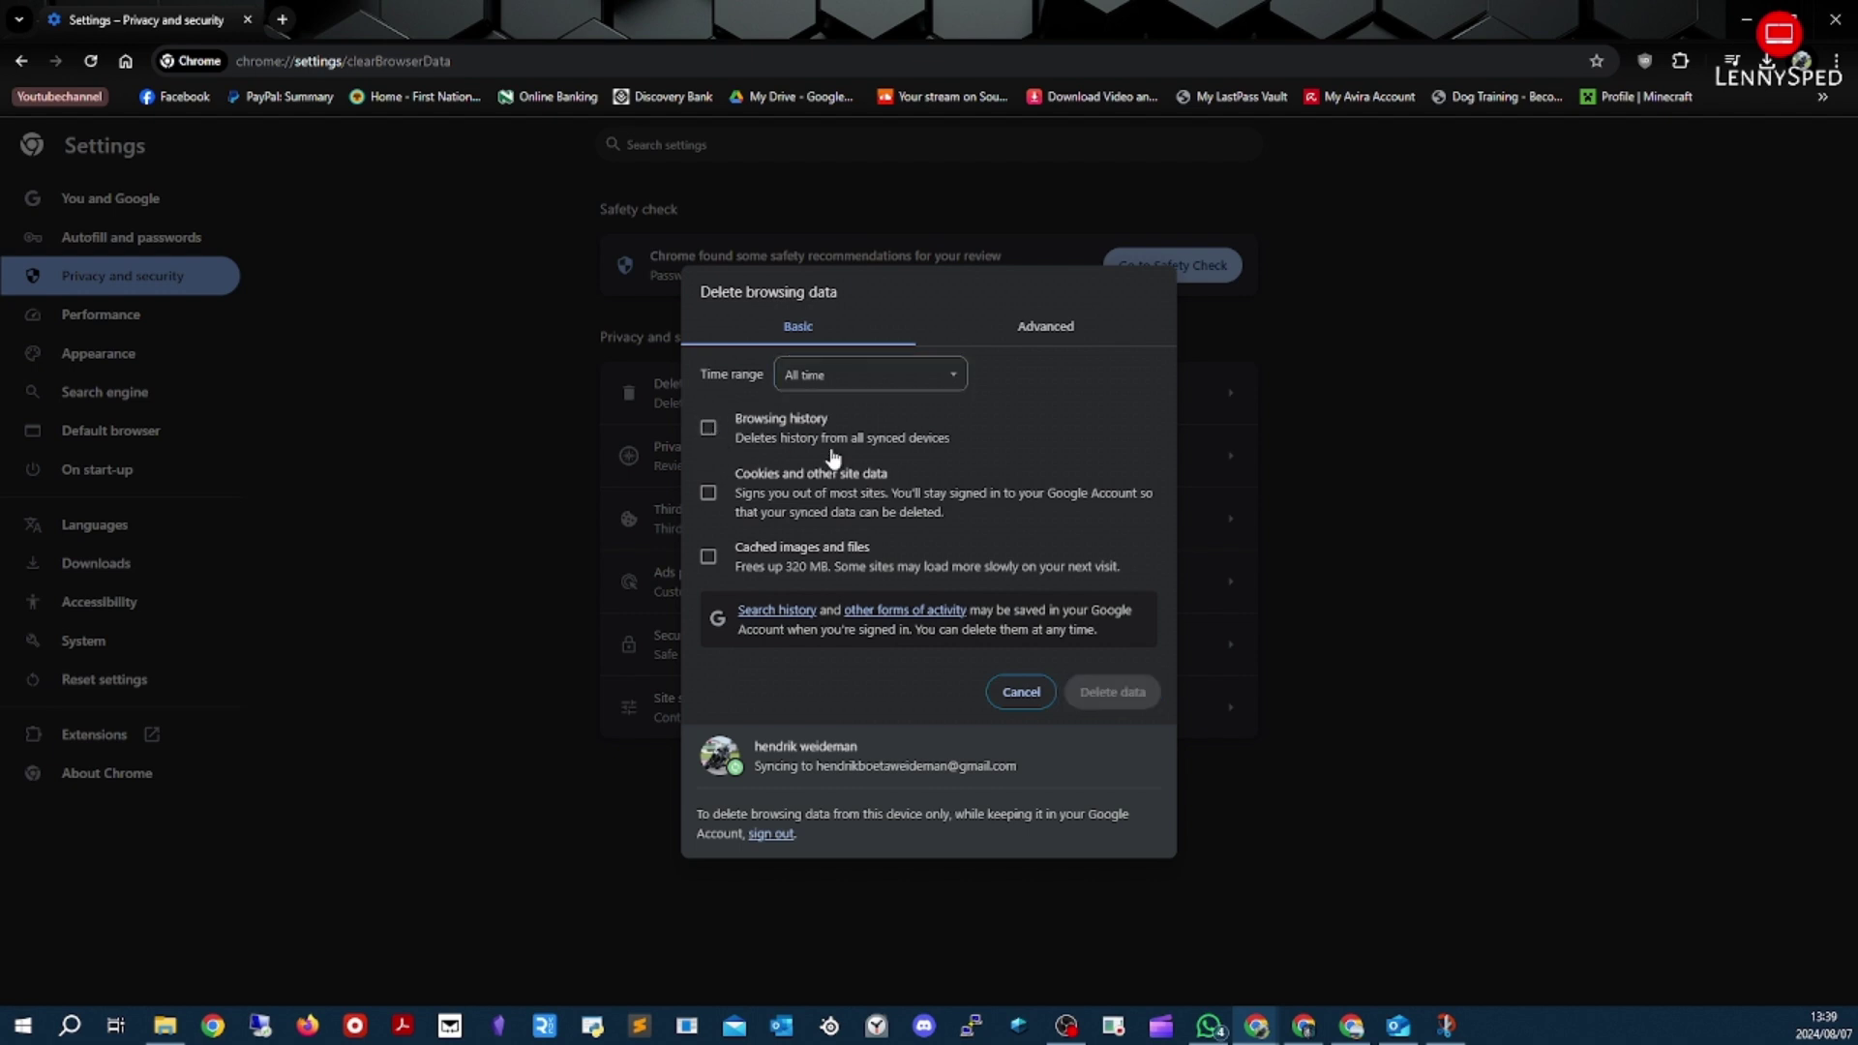
click(709, 493)
click(709, 556)
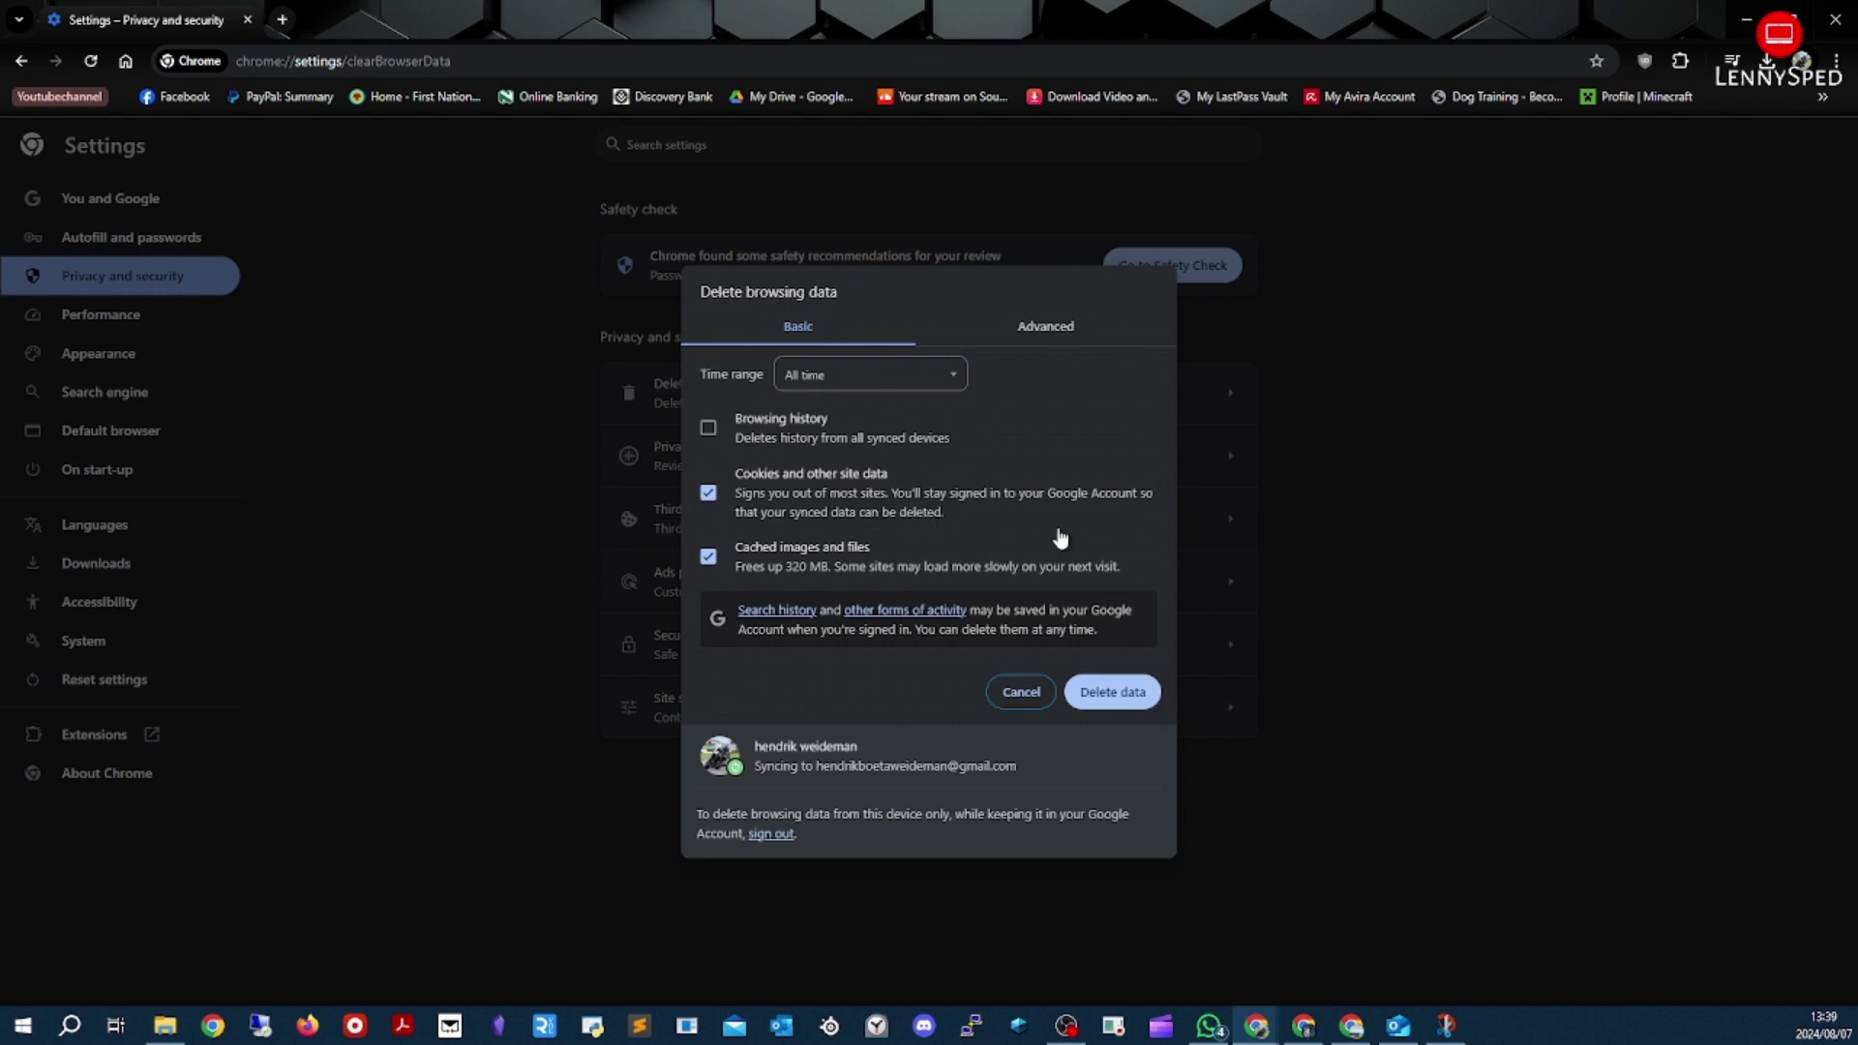
Review the advanced categories of browsing data that can be deleted, then cancel the deletion and close the settings page
click(1050, 334)
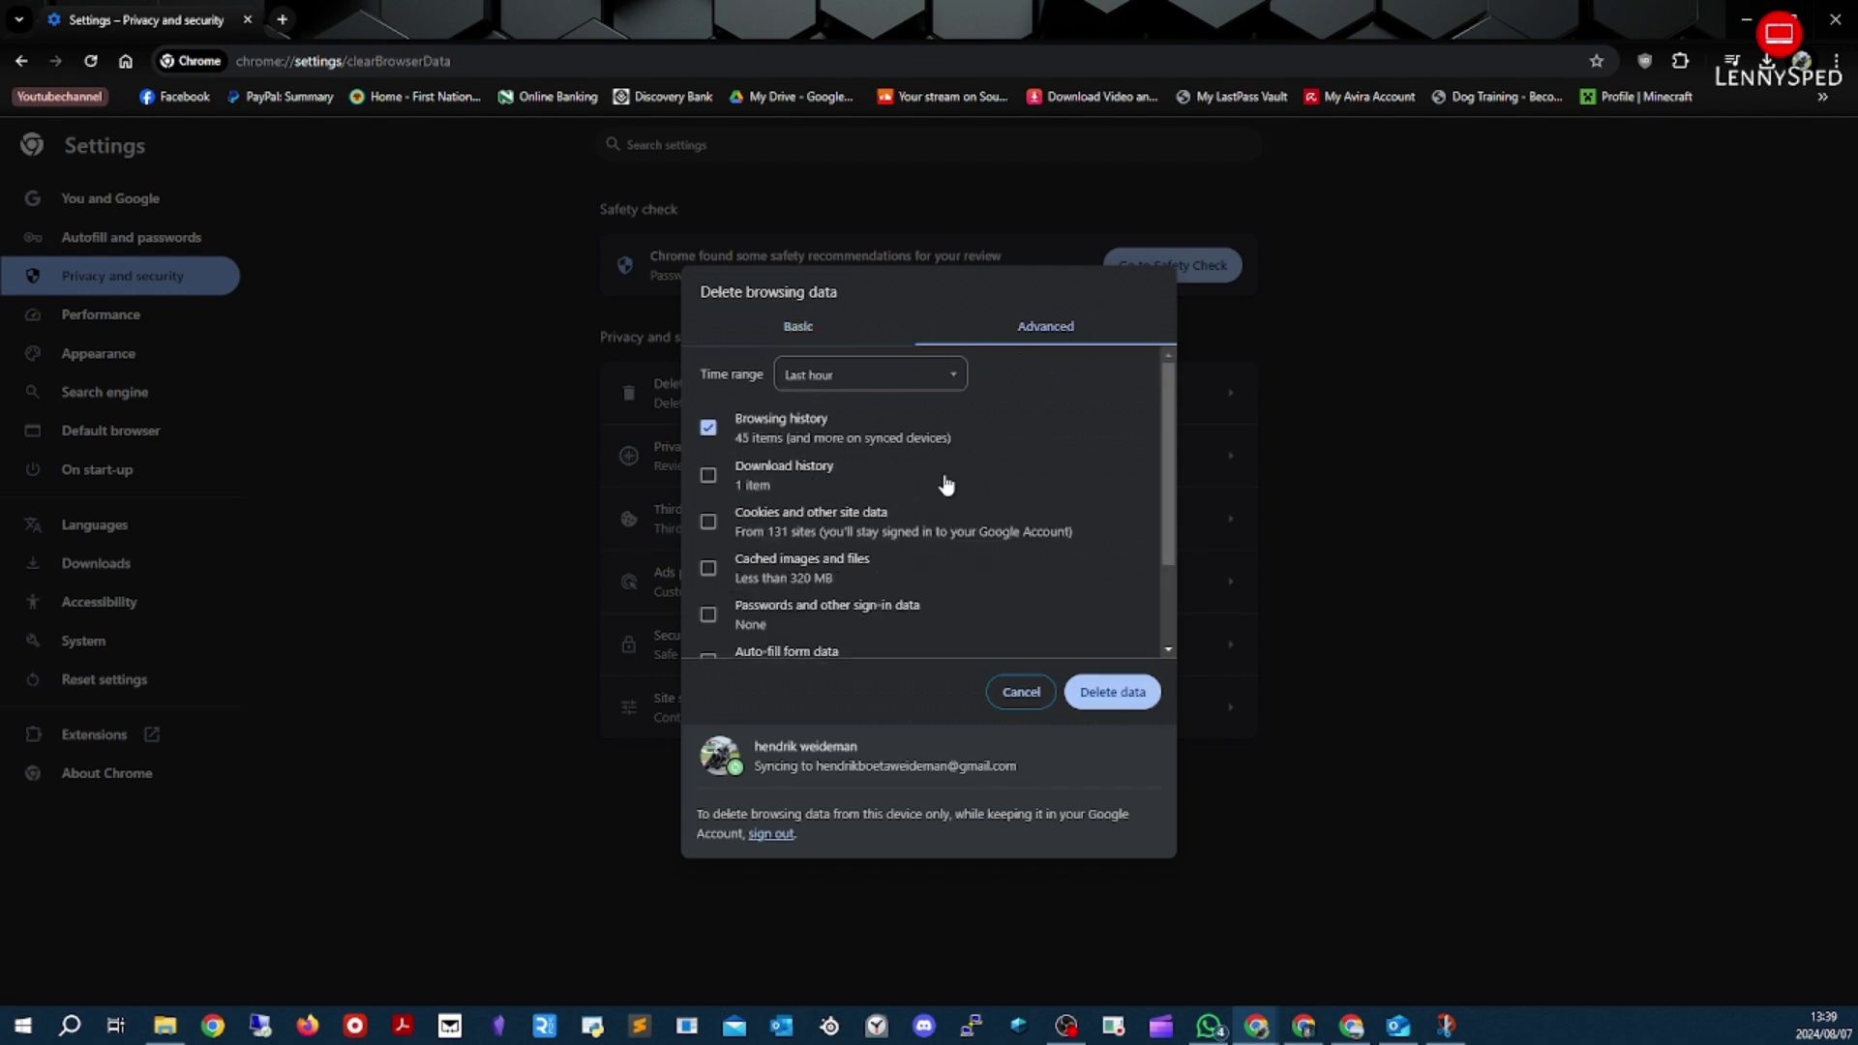
scroll(896, 542, down, 2)
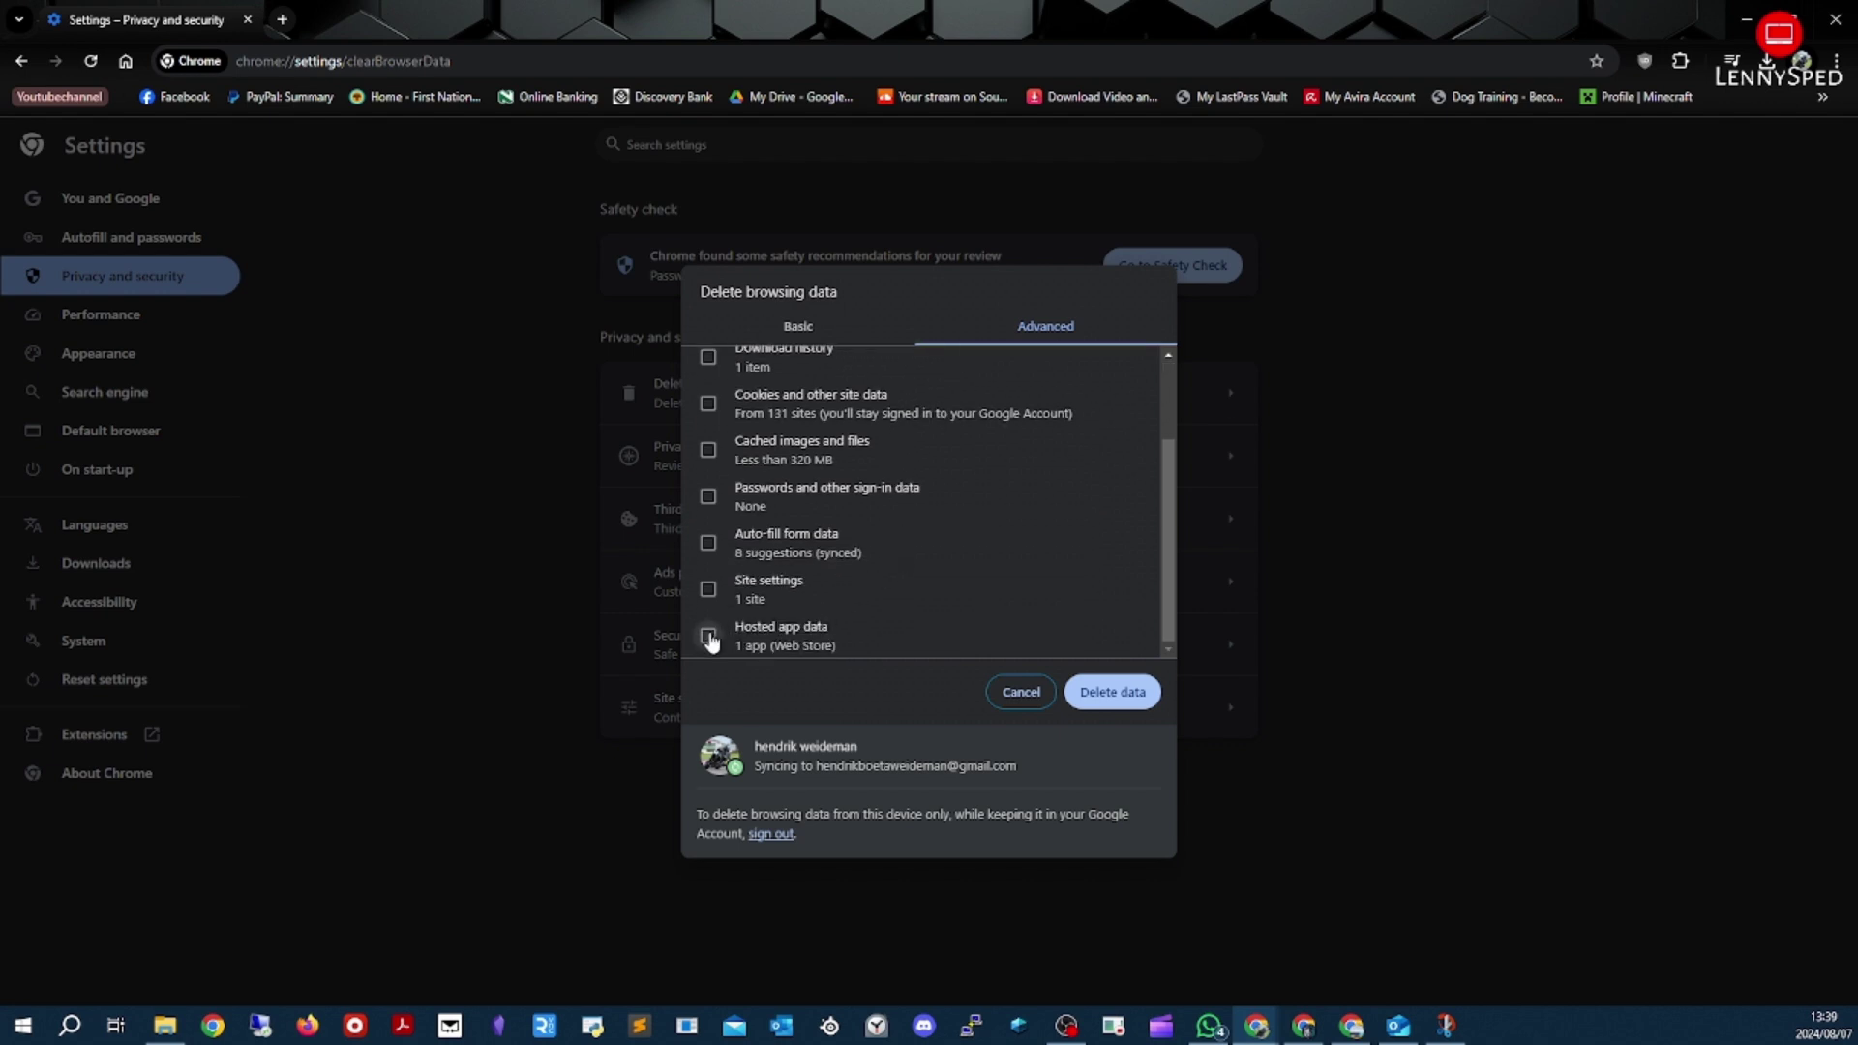
scroll(803, 435, up, 2)
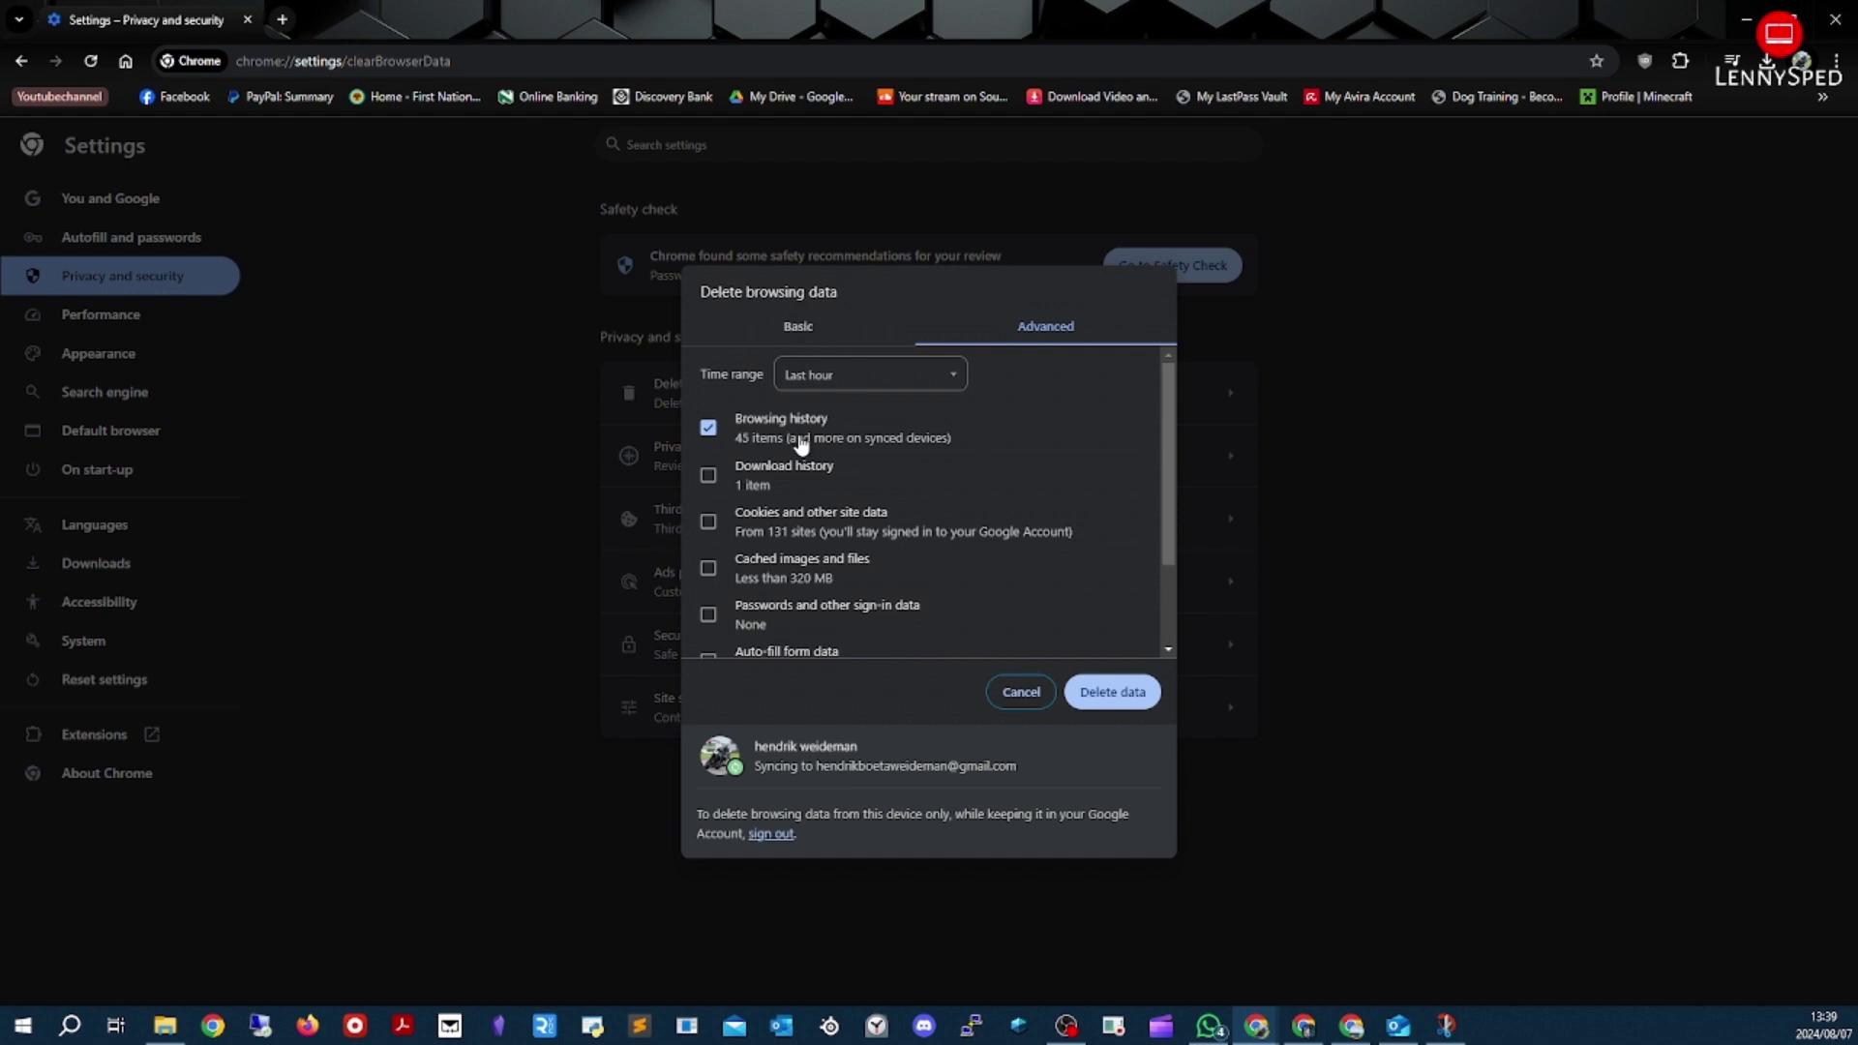
scroll(804, 539, down, 1)
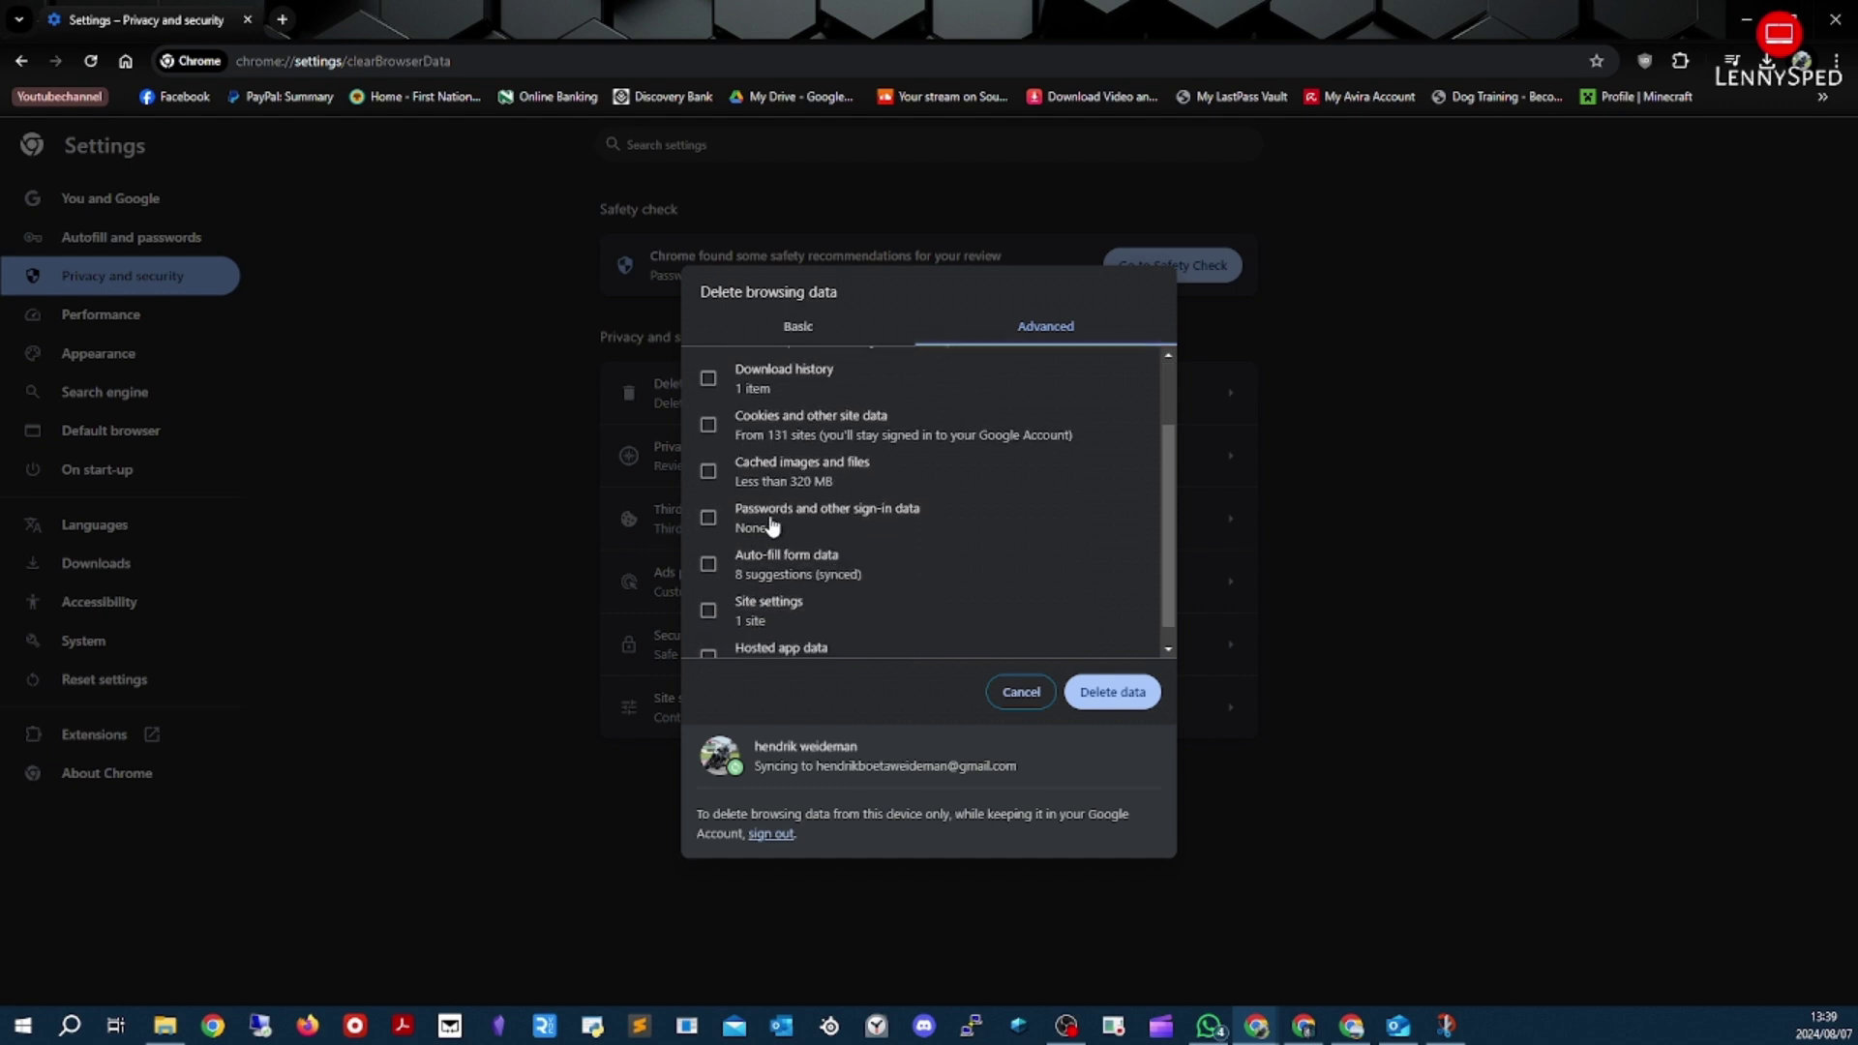
scroll(771, 571, down, 1)
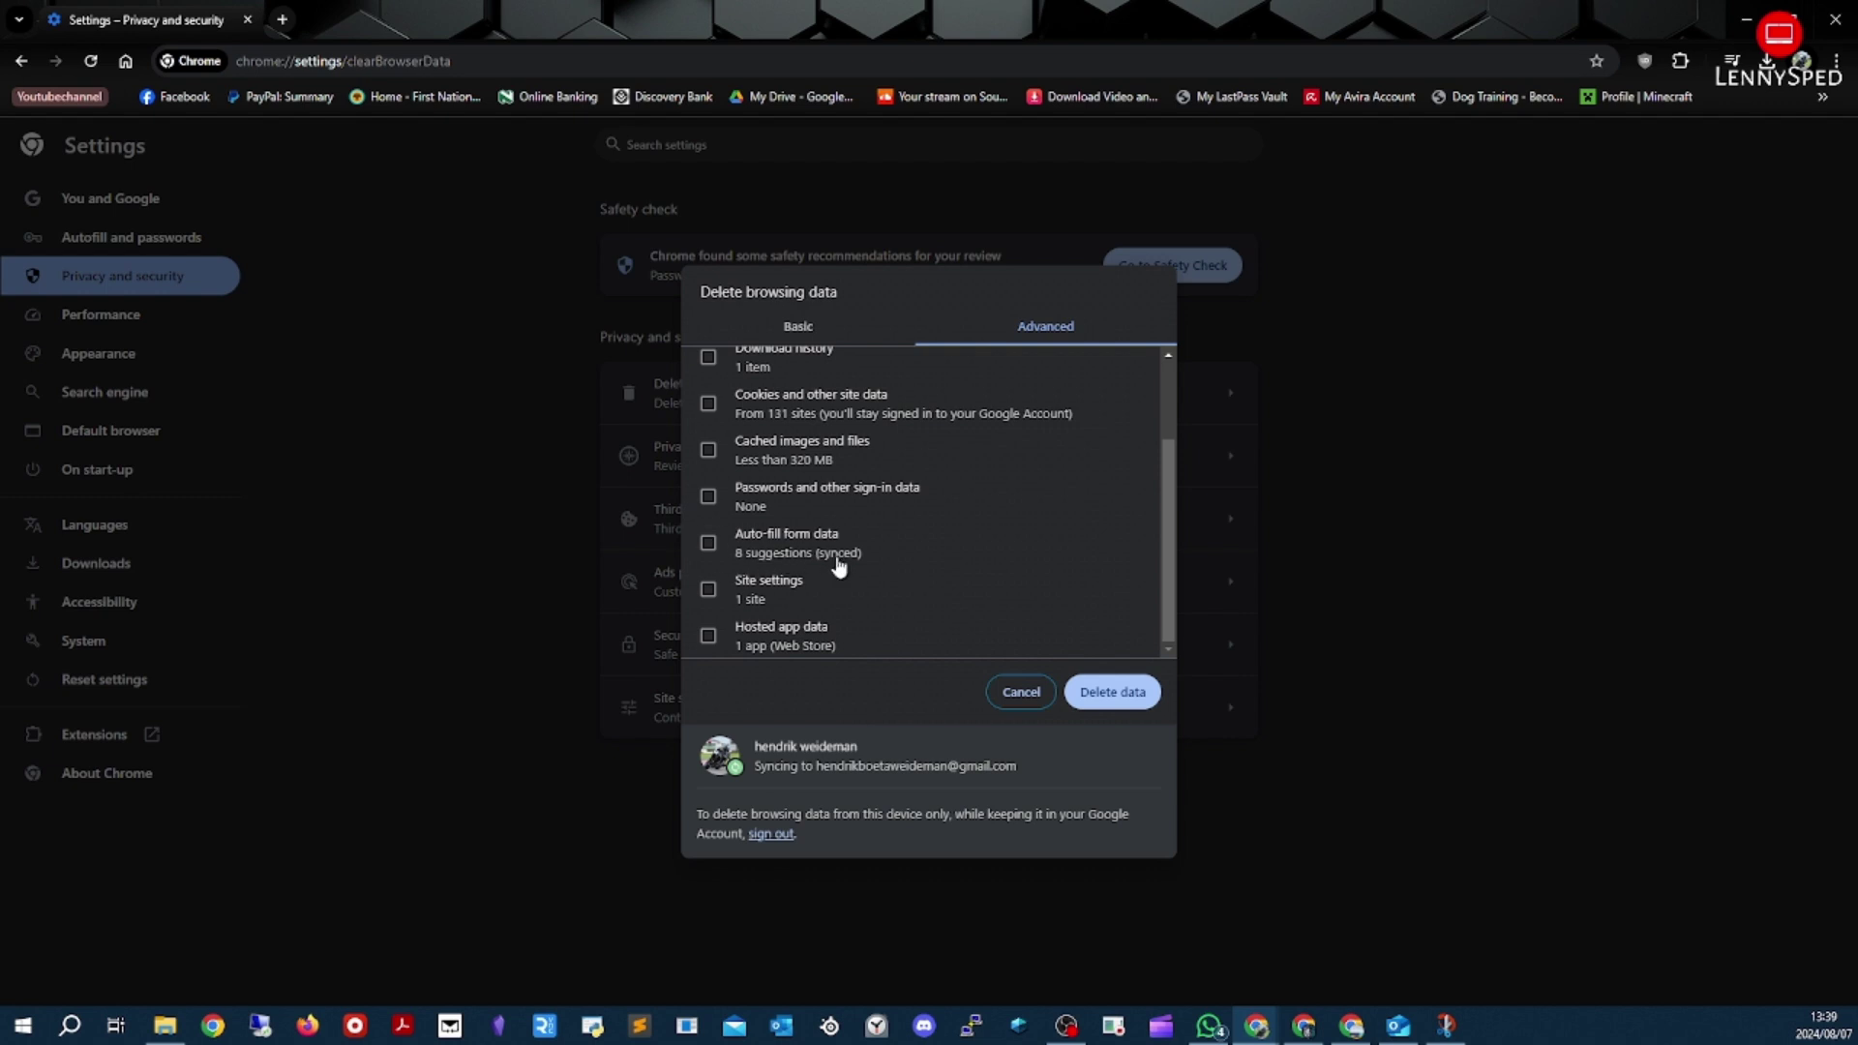
scroll(842, 564, up, 2)
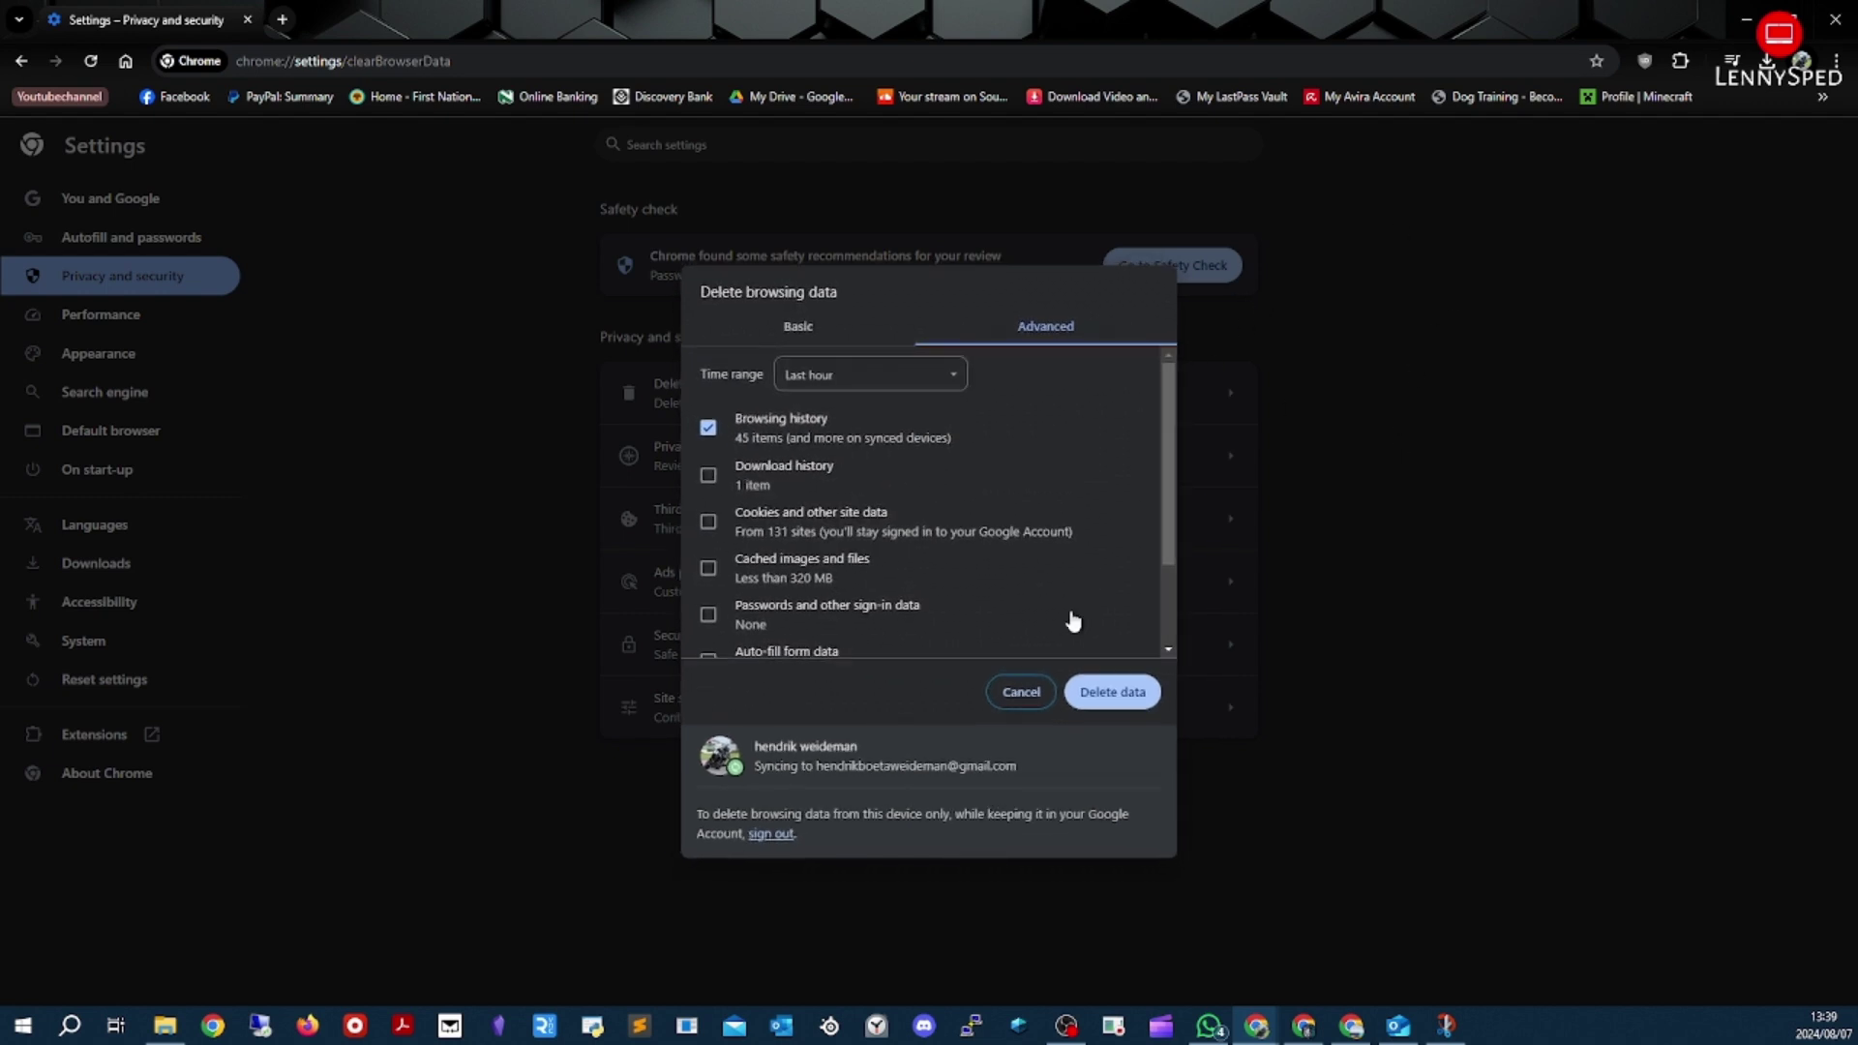
click(1020, 691)
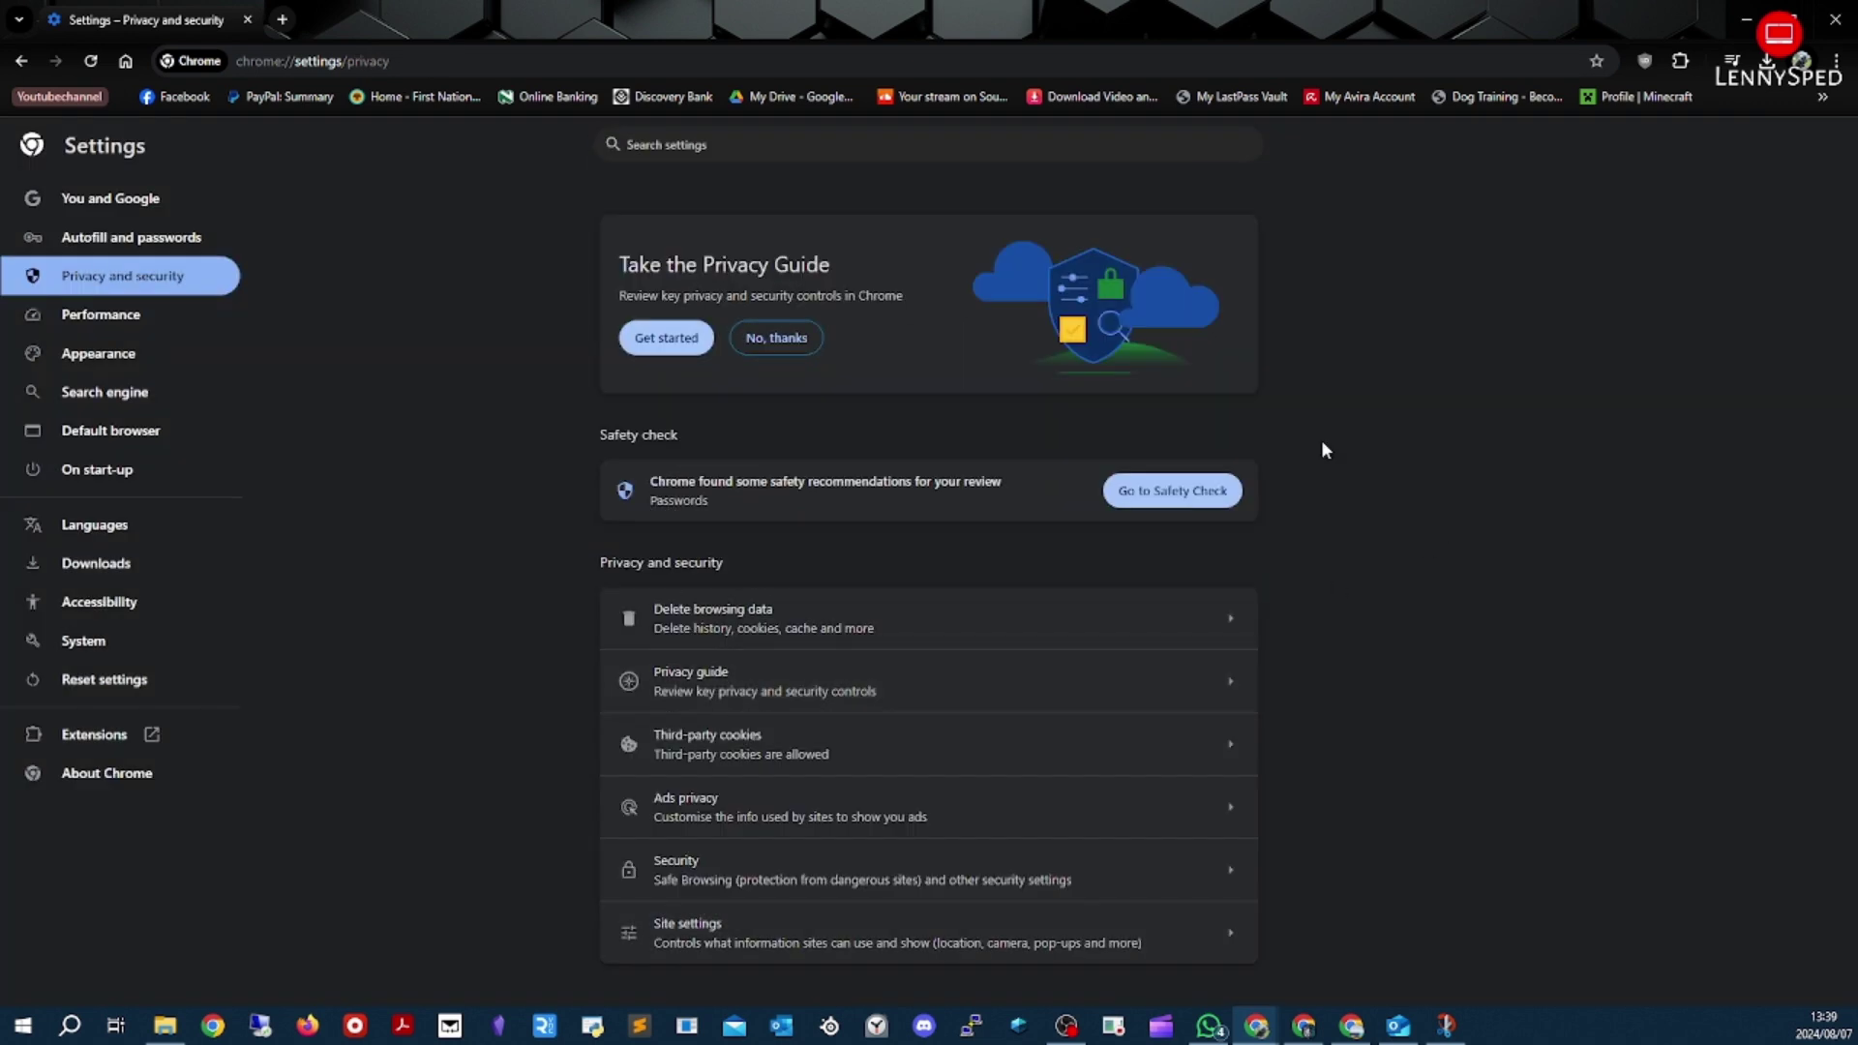
click(247, 20)
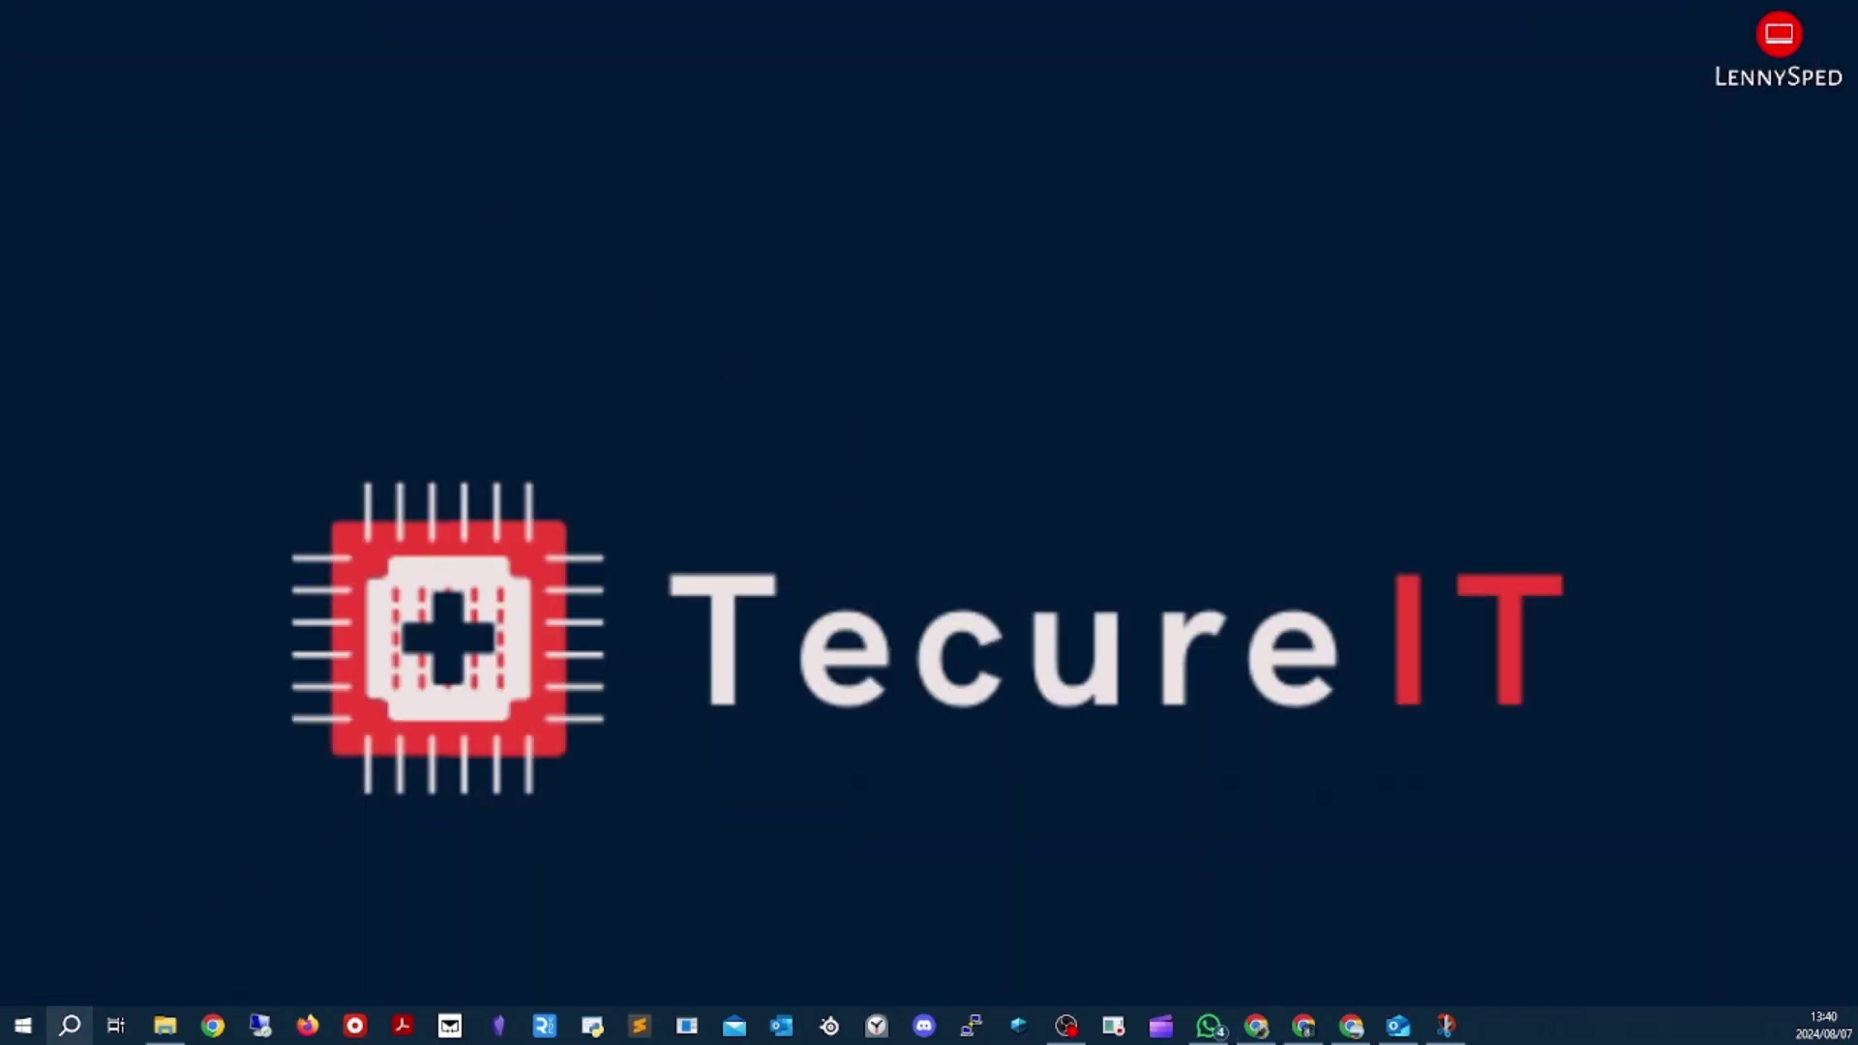
Search Windows for "prog", open the Apps & features settings and go on to the related Programs and Features list
click(69, 1025)
text(prog)
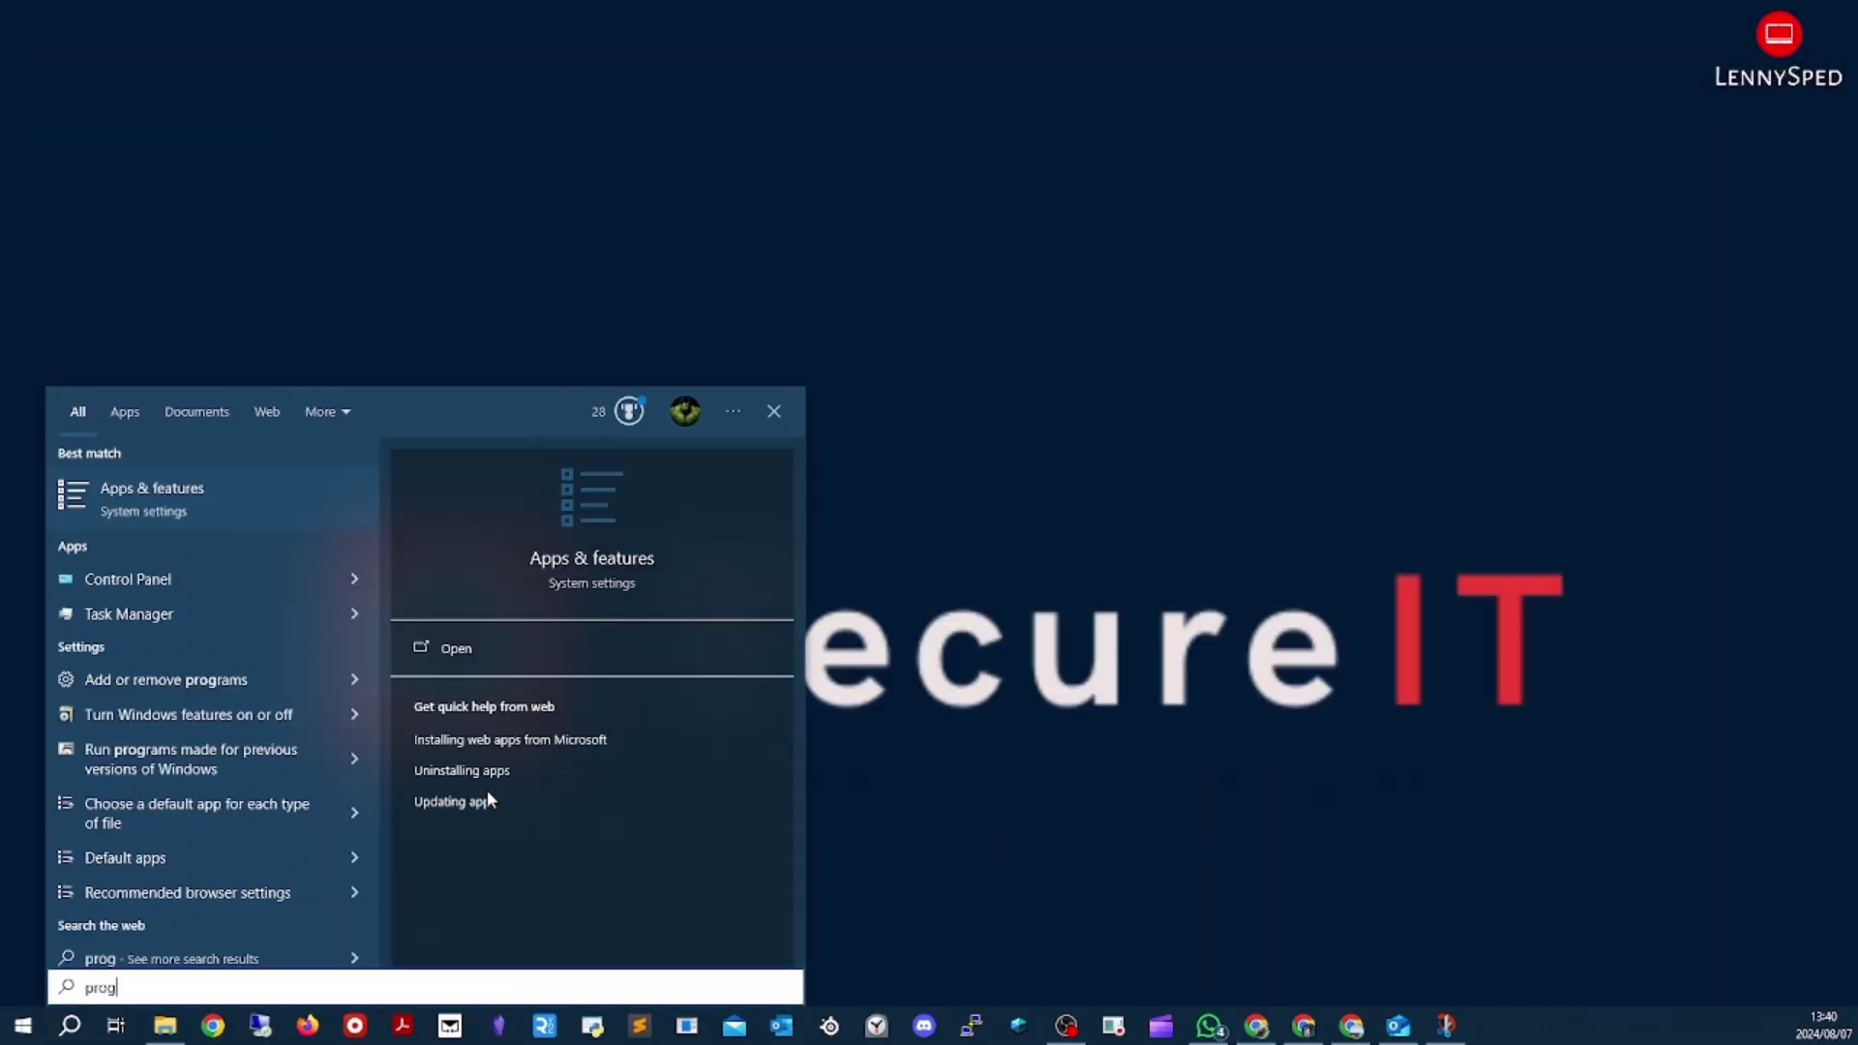
key(Down)
key(Down)
key(Down)
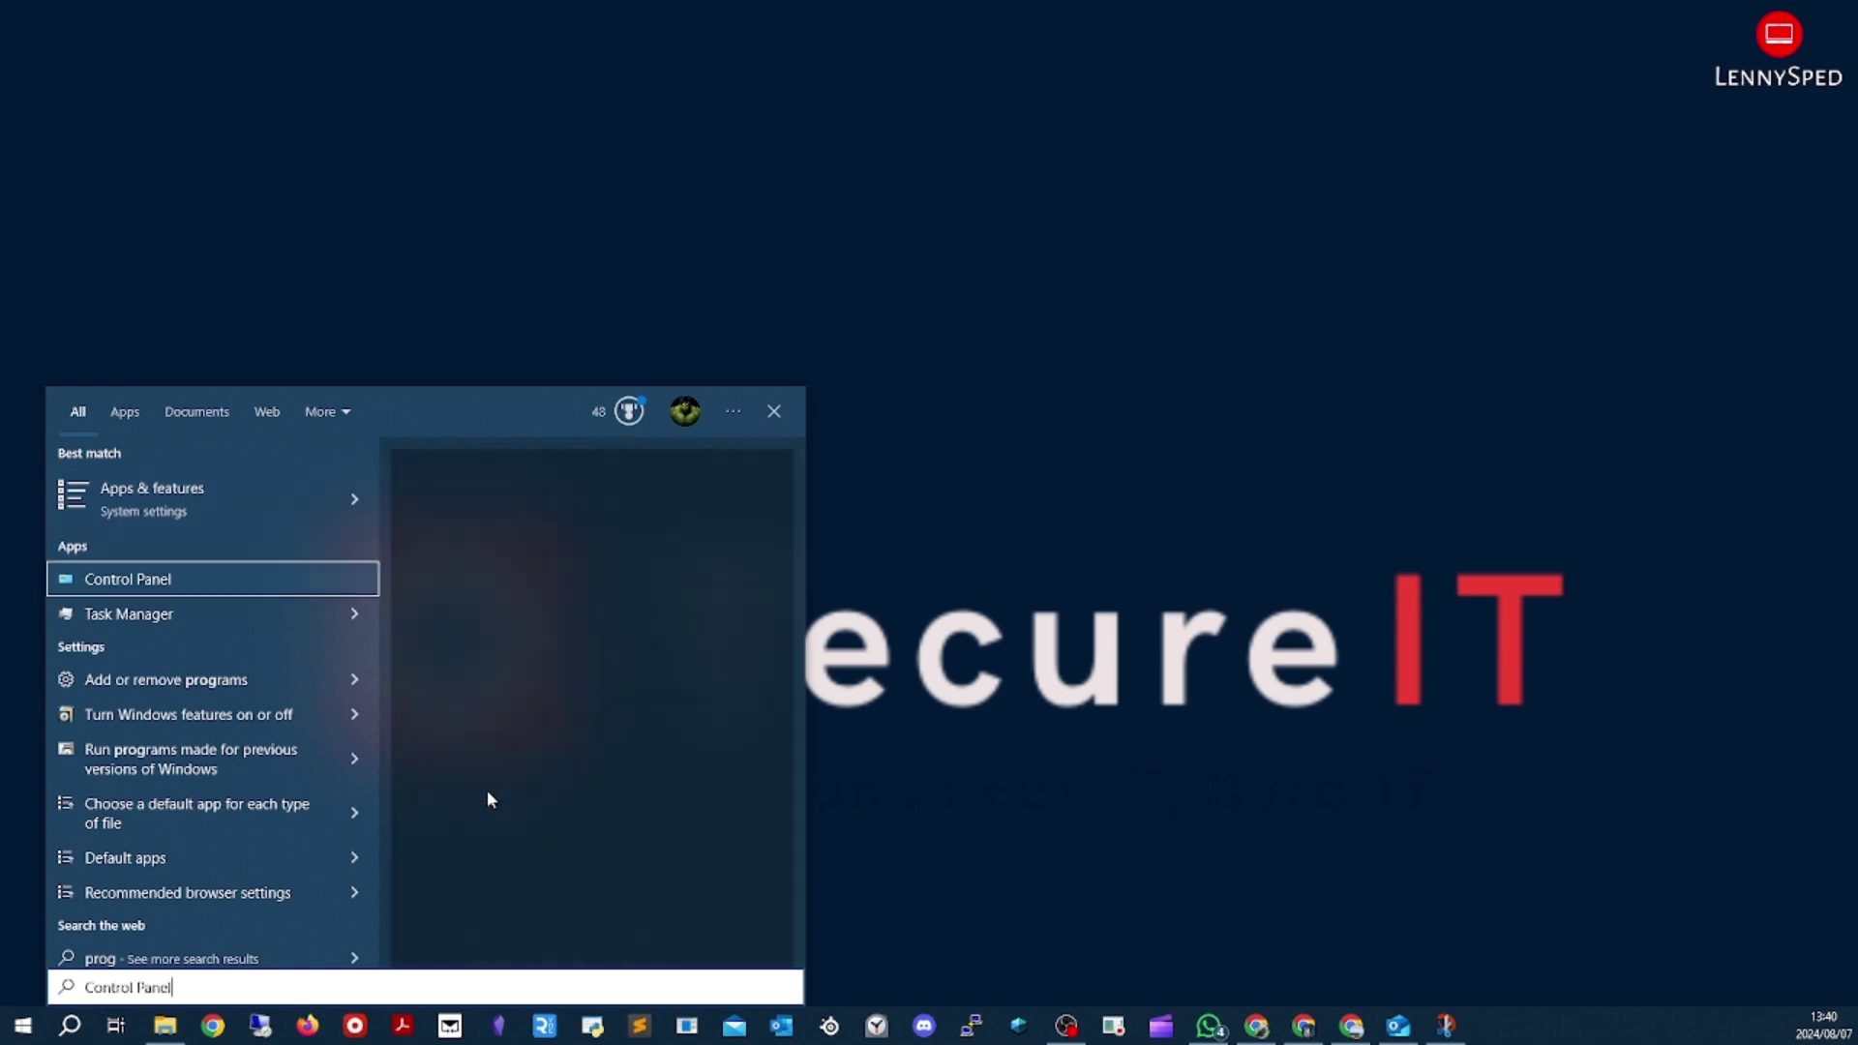
key(Return)
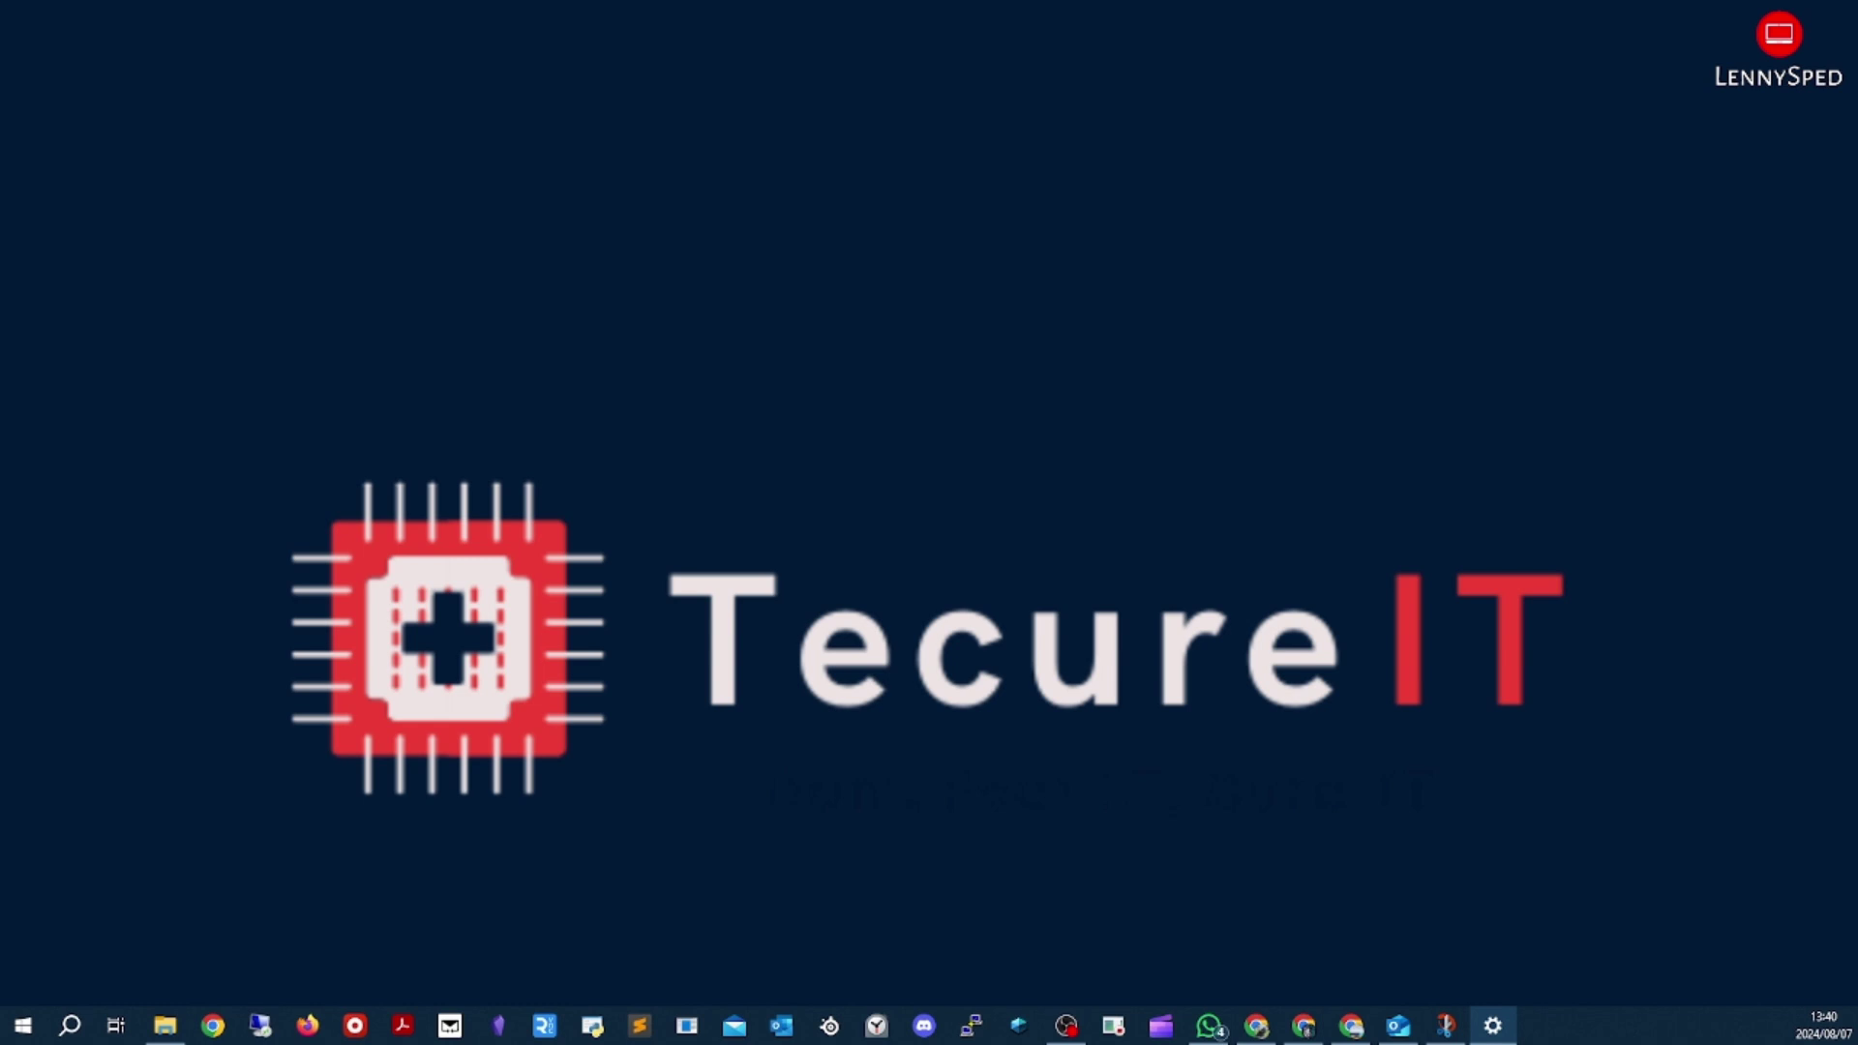
drag(1050, 334, 1071, 323)
double_click(1071, 324)
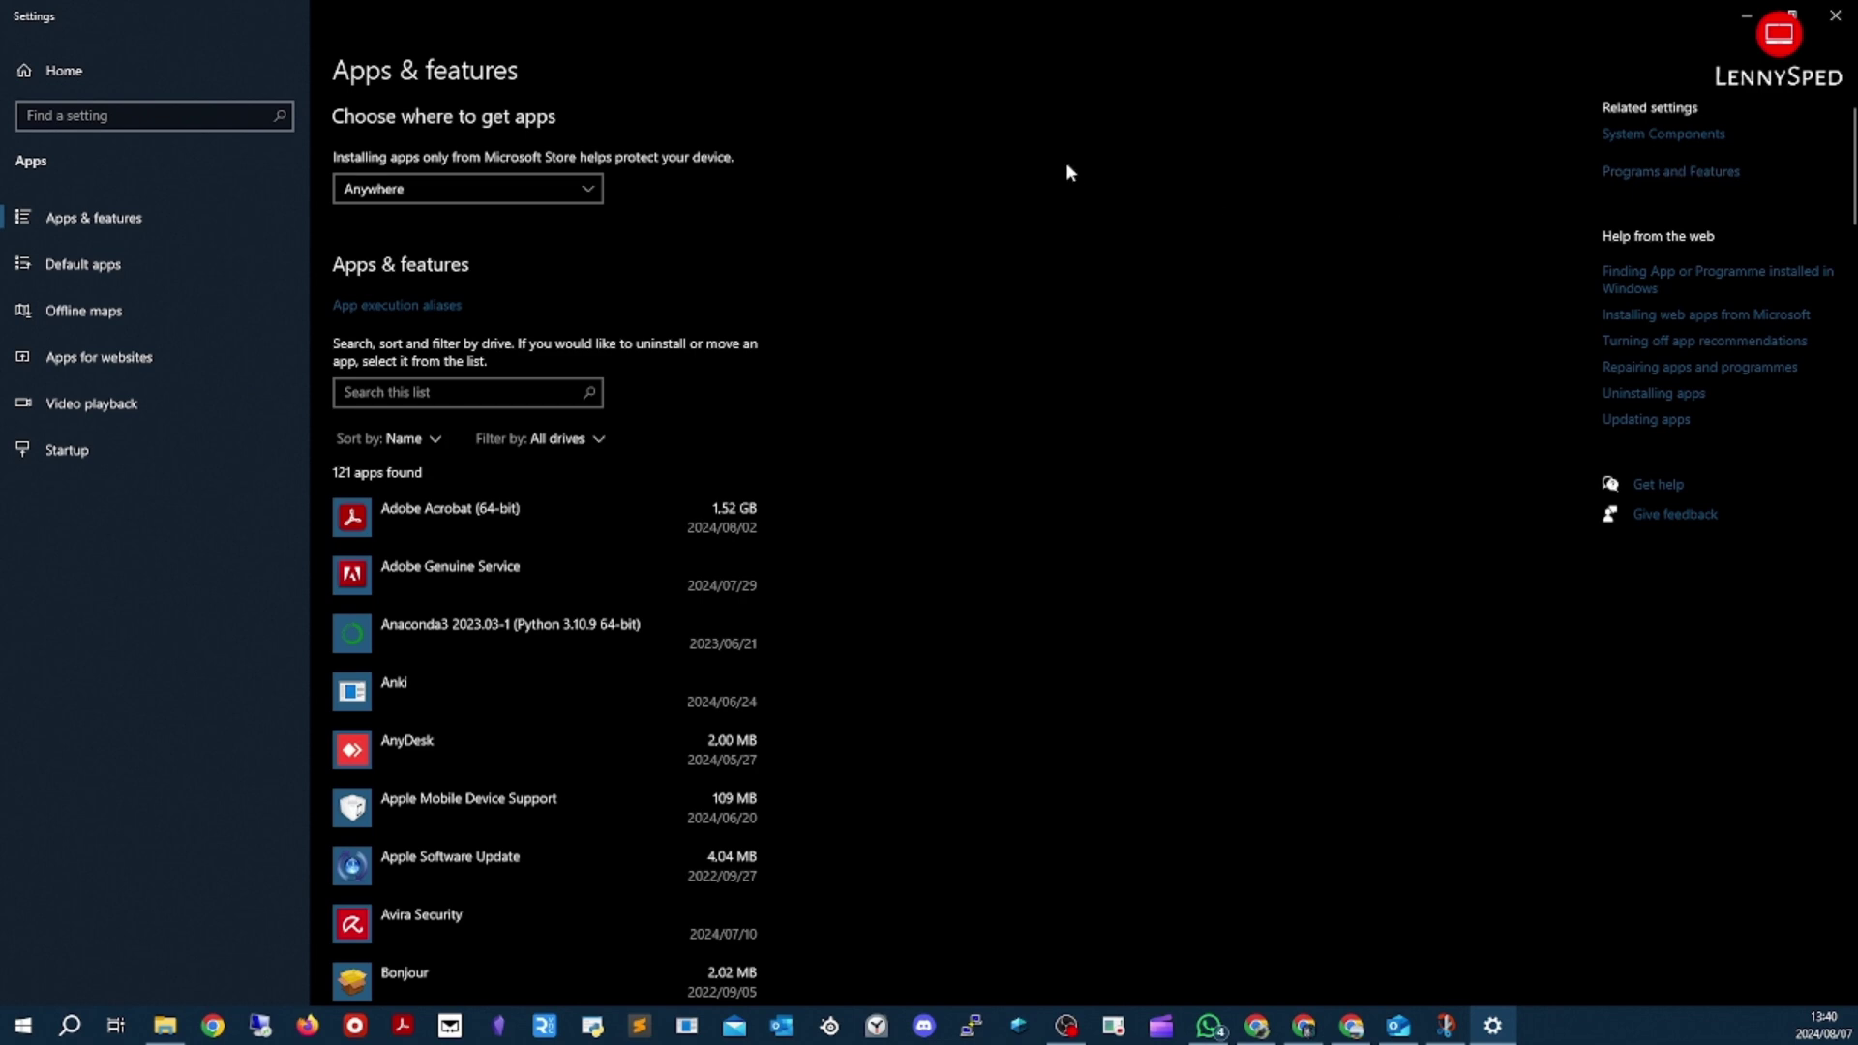
click(1688, 174)
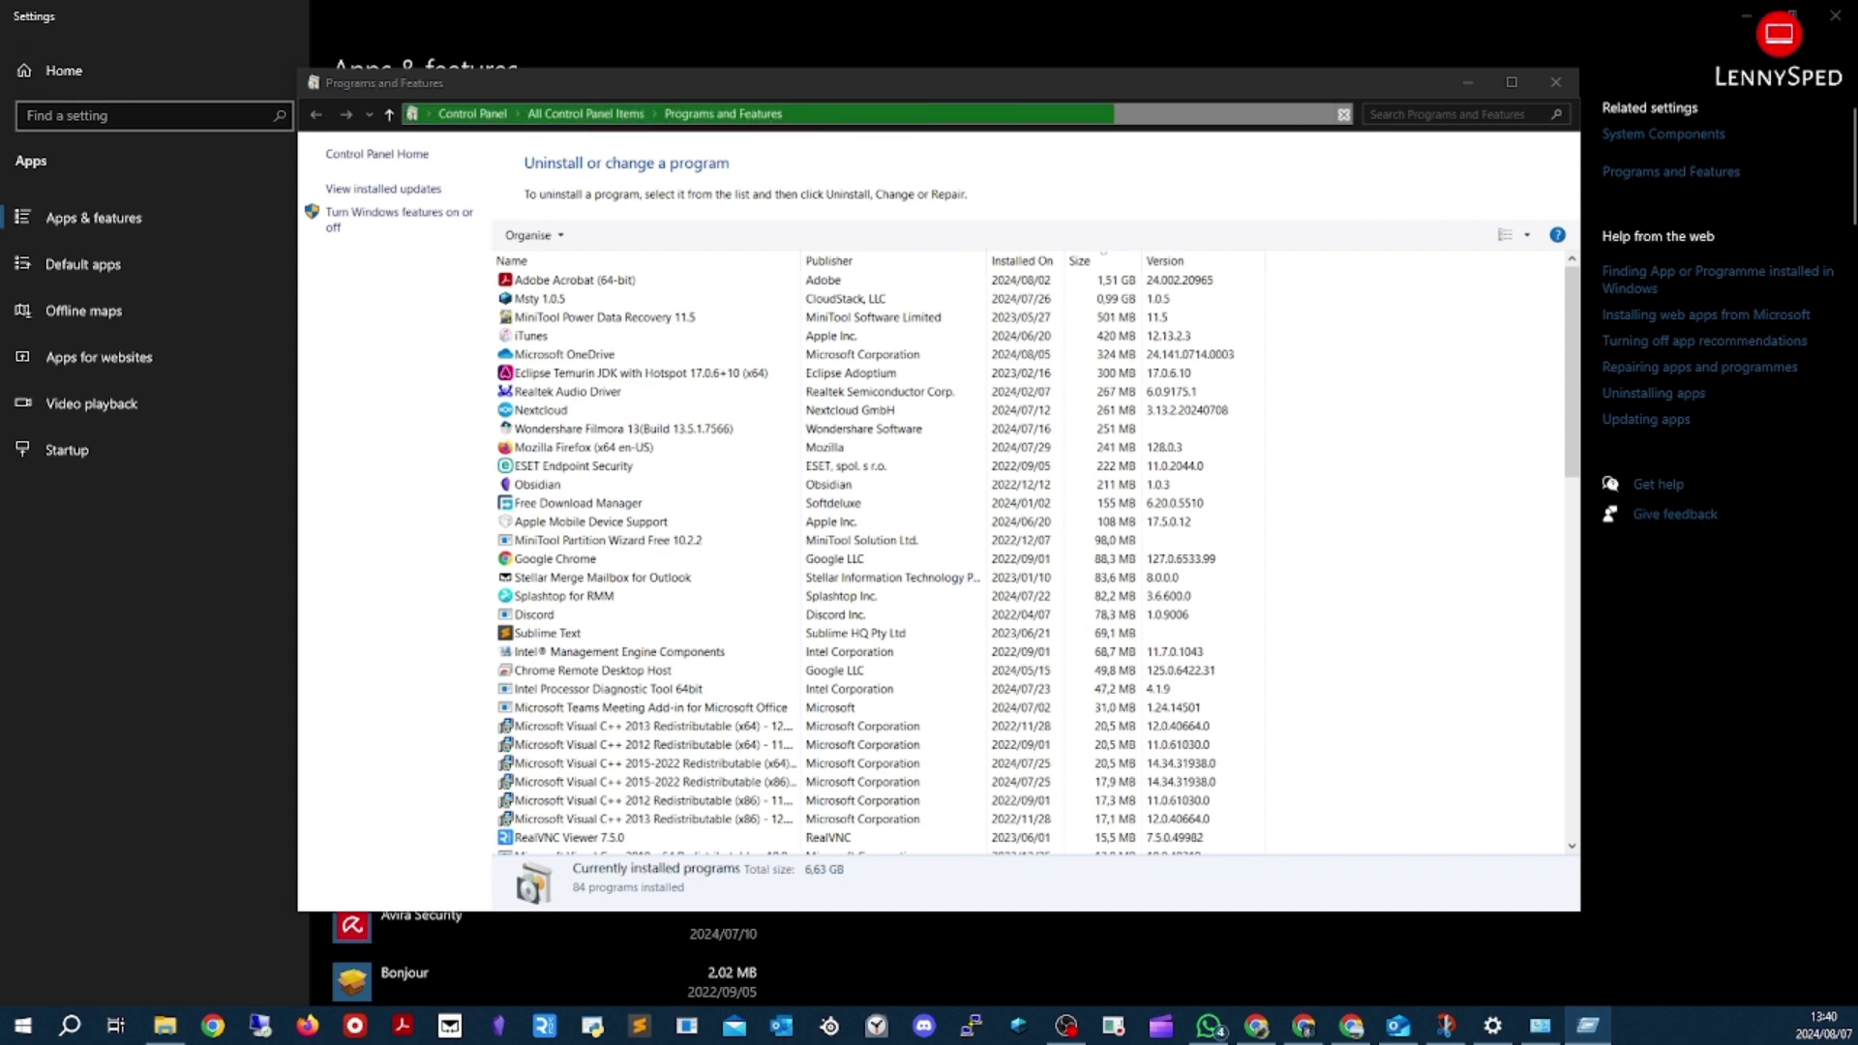
Run "control panel" and open Programs and Features from the full set of Control Panel items
key(super+r)
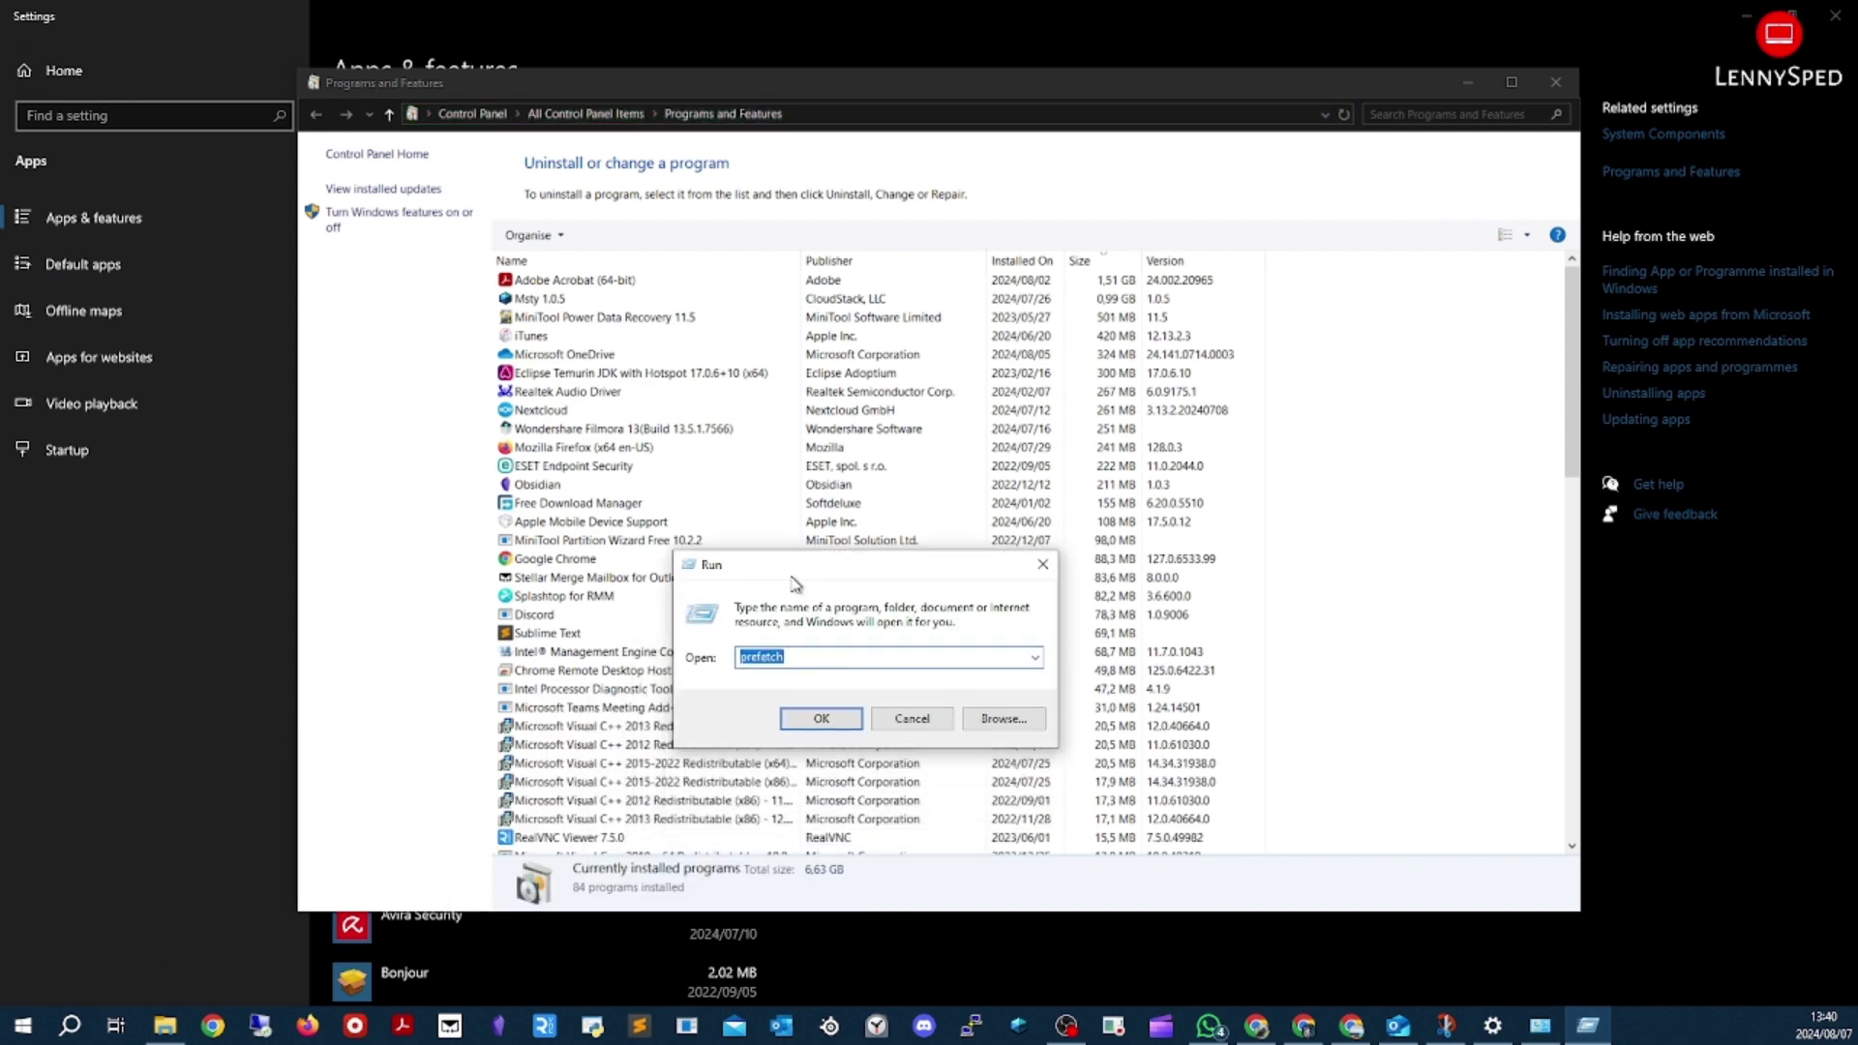
text(control)
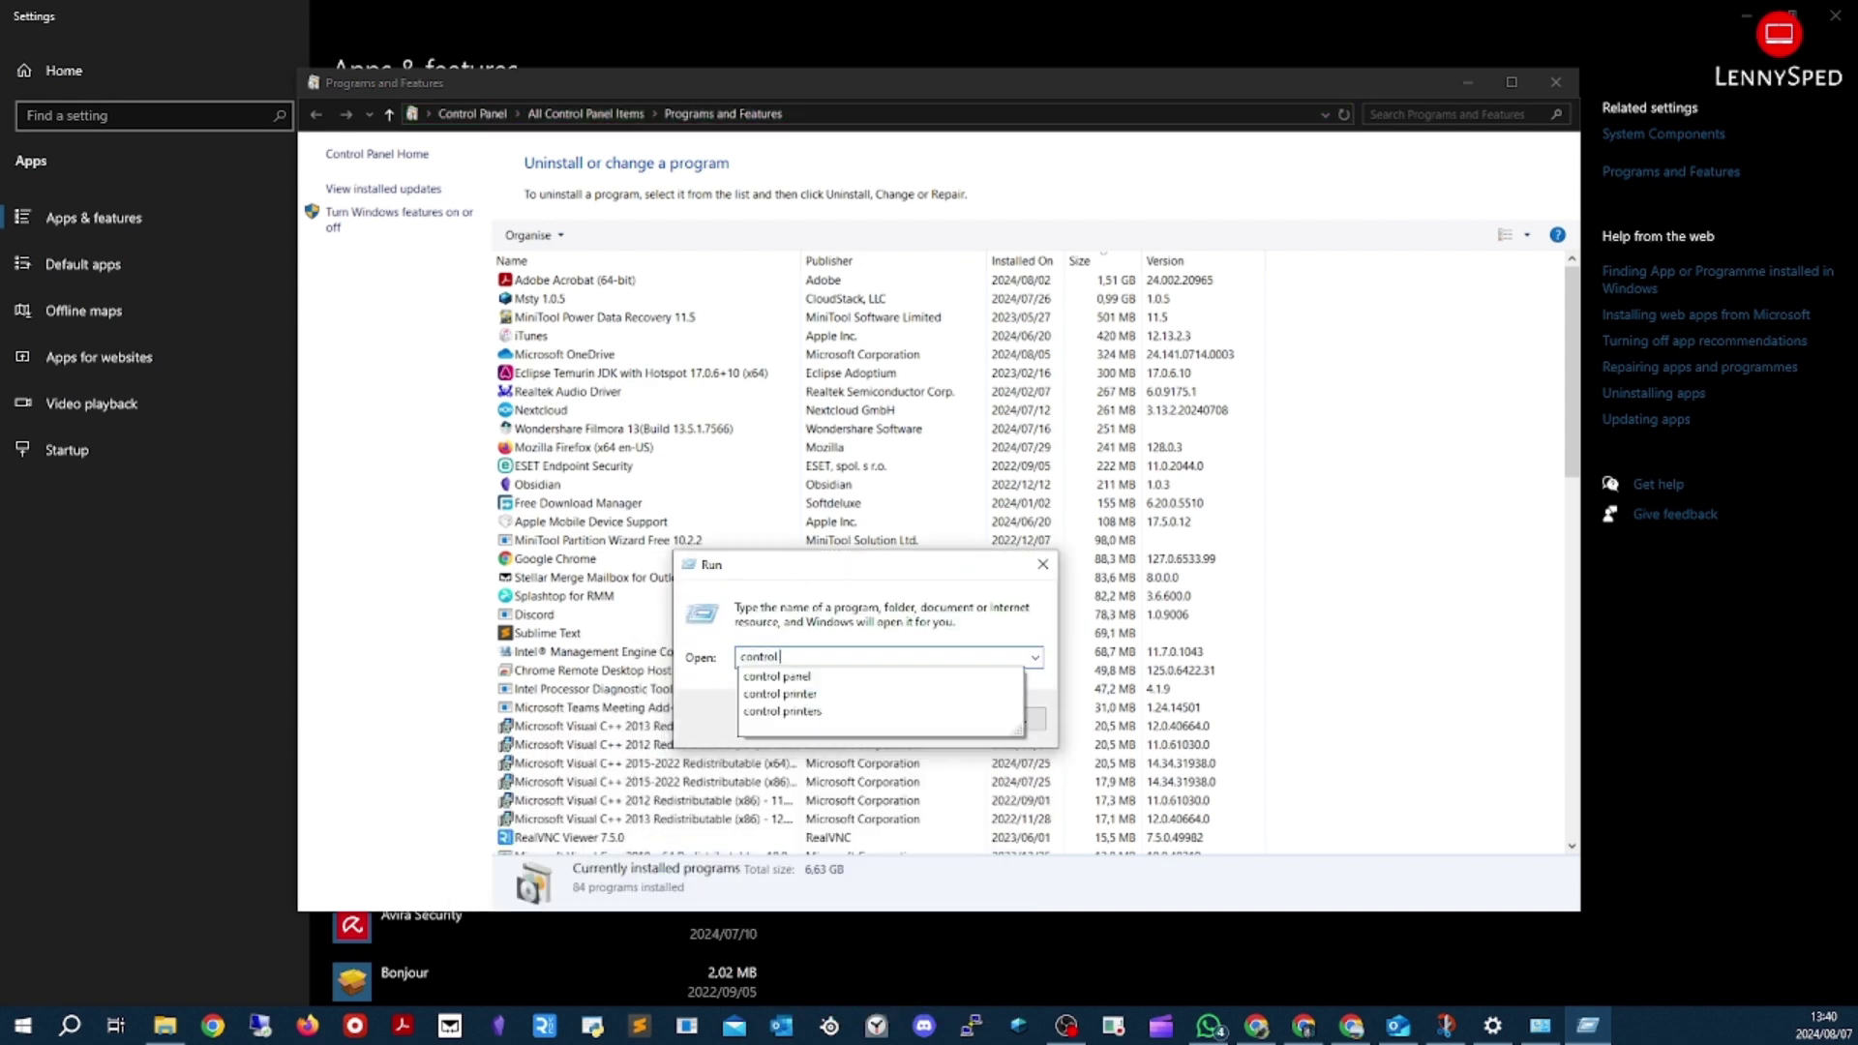
text( panel)
key(Return)
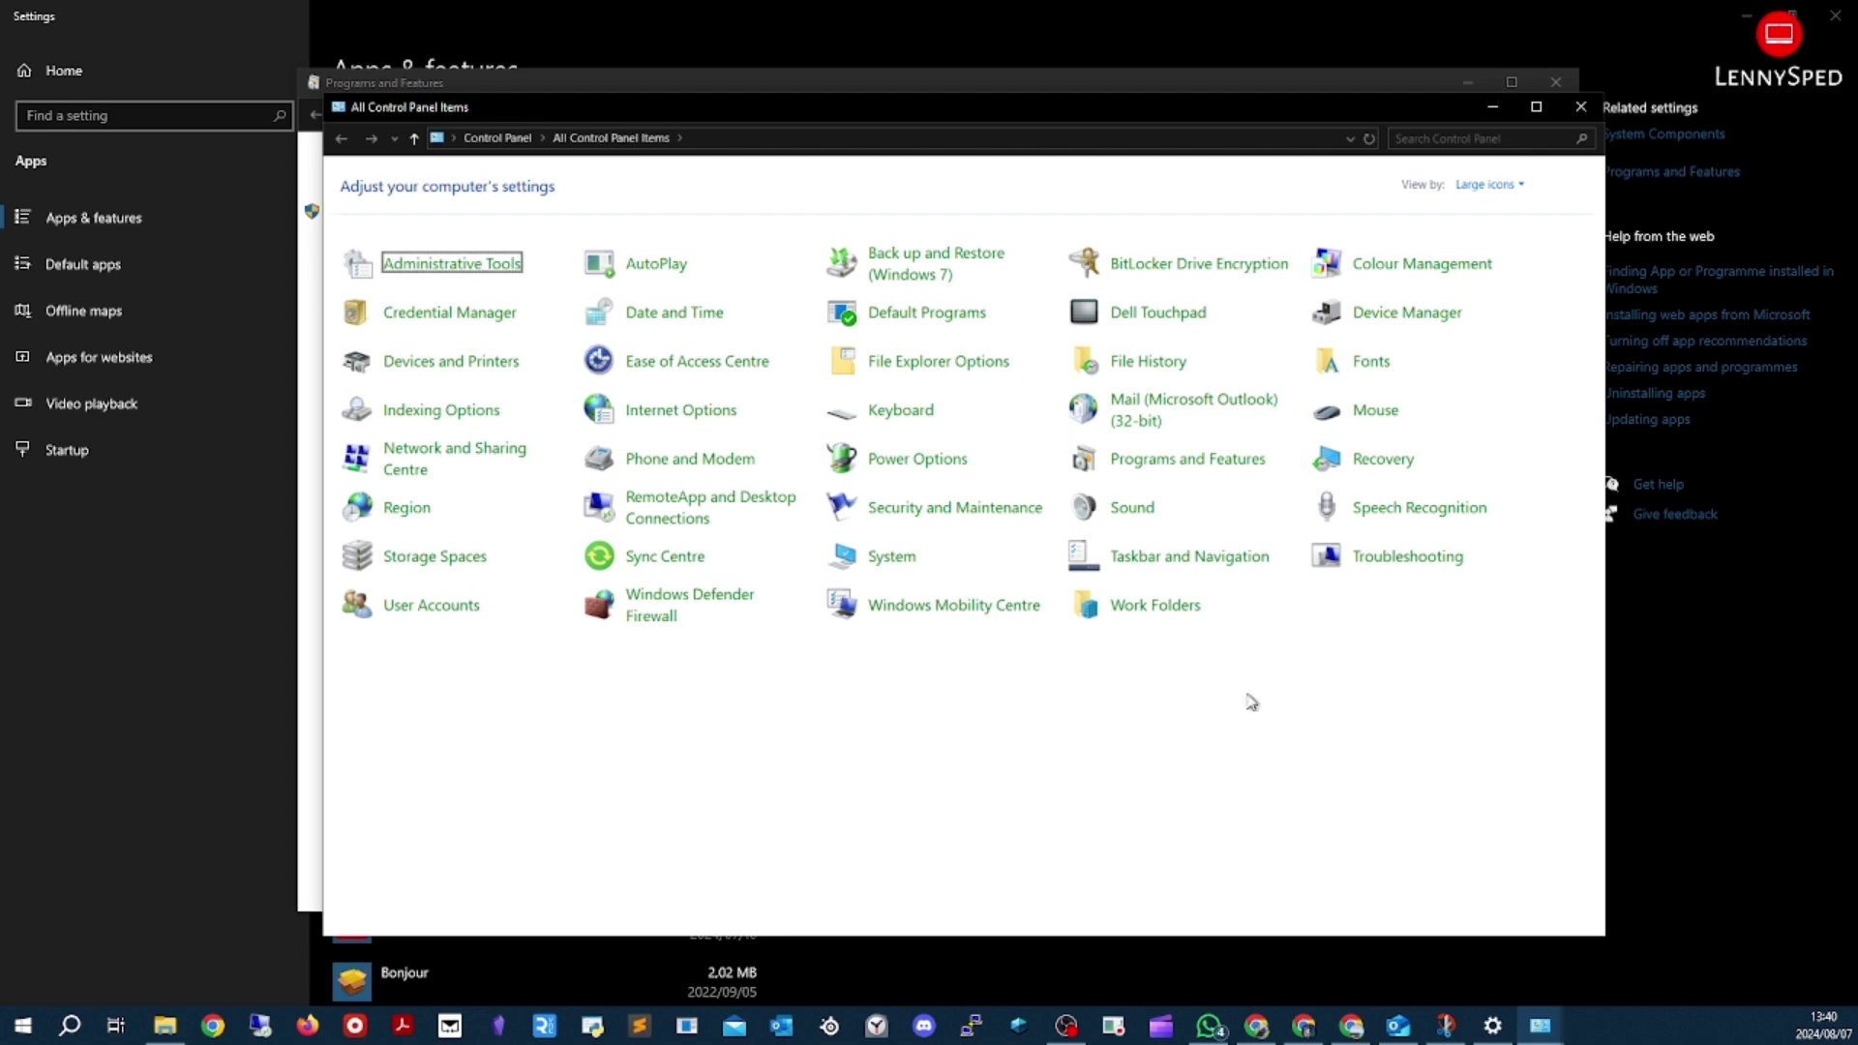
click(1193, 463)
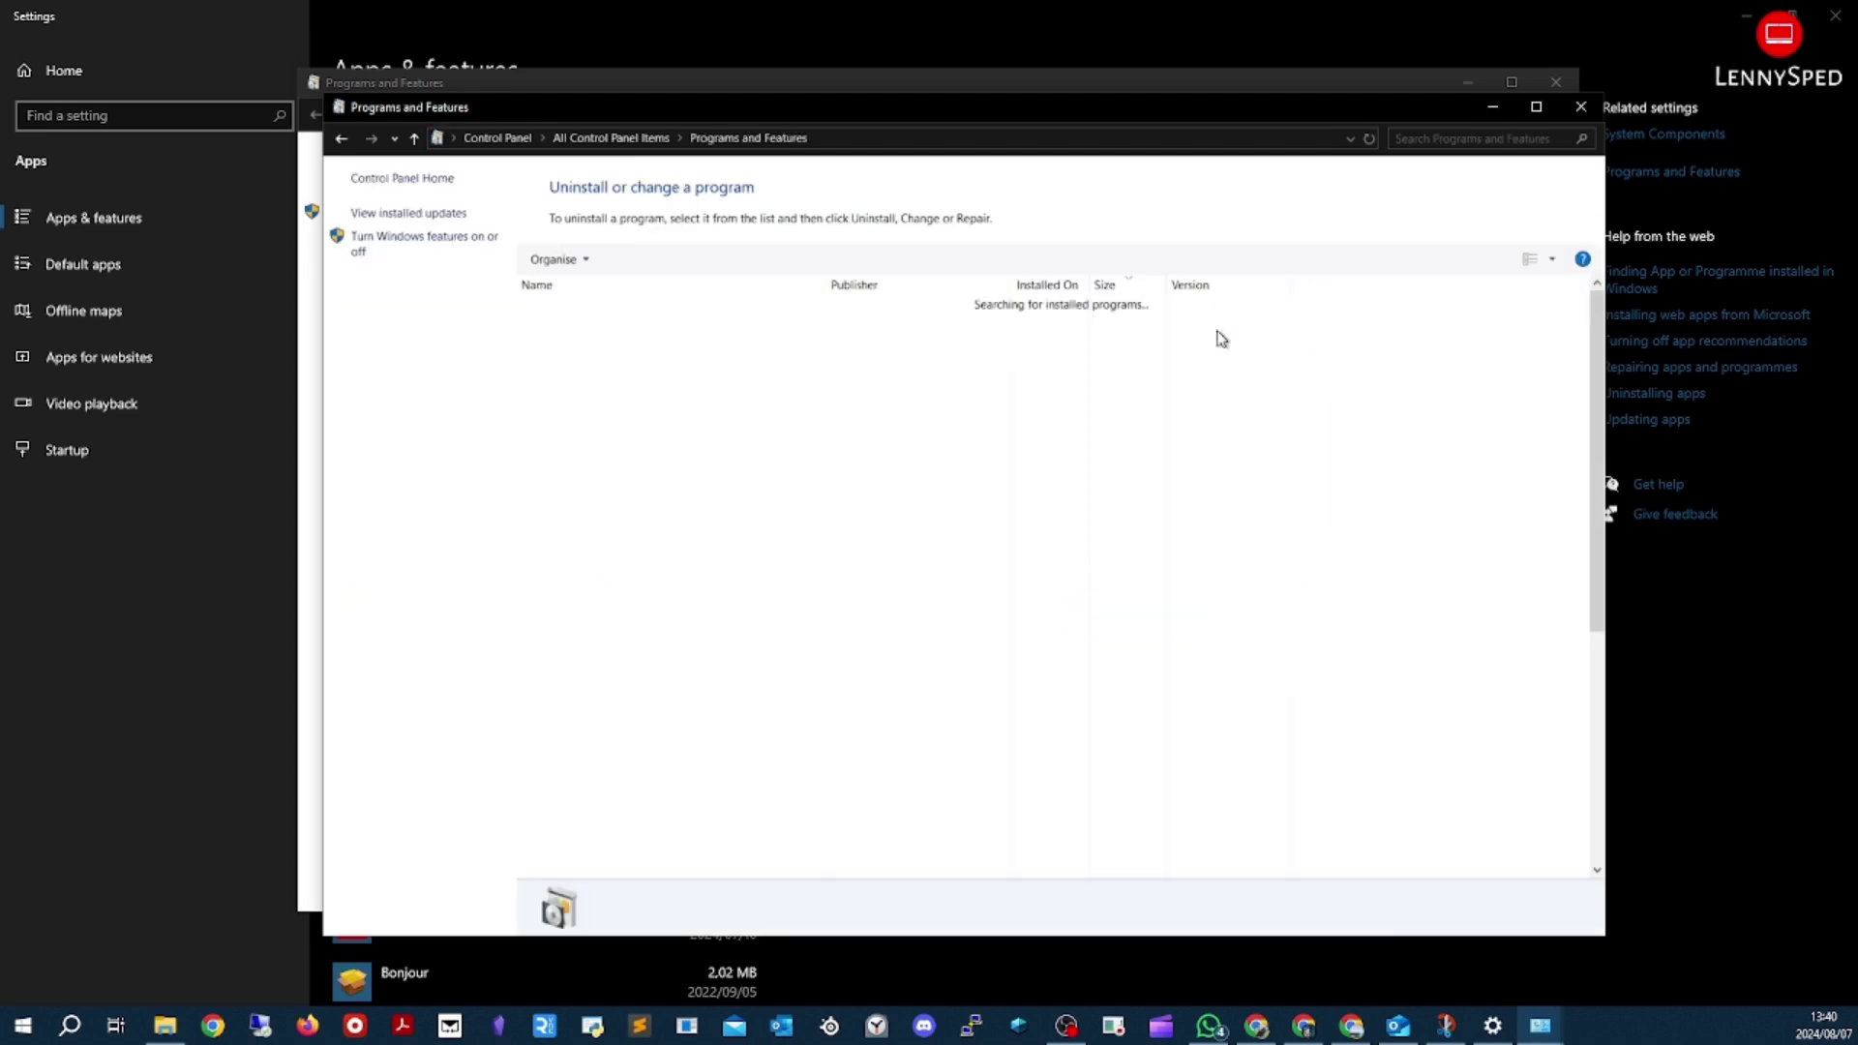
Close the Settings window and maximise the Programs and Features window
drag(1262, 113, 1136, 238)
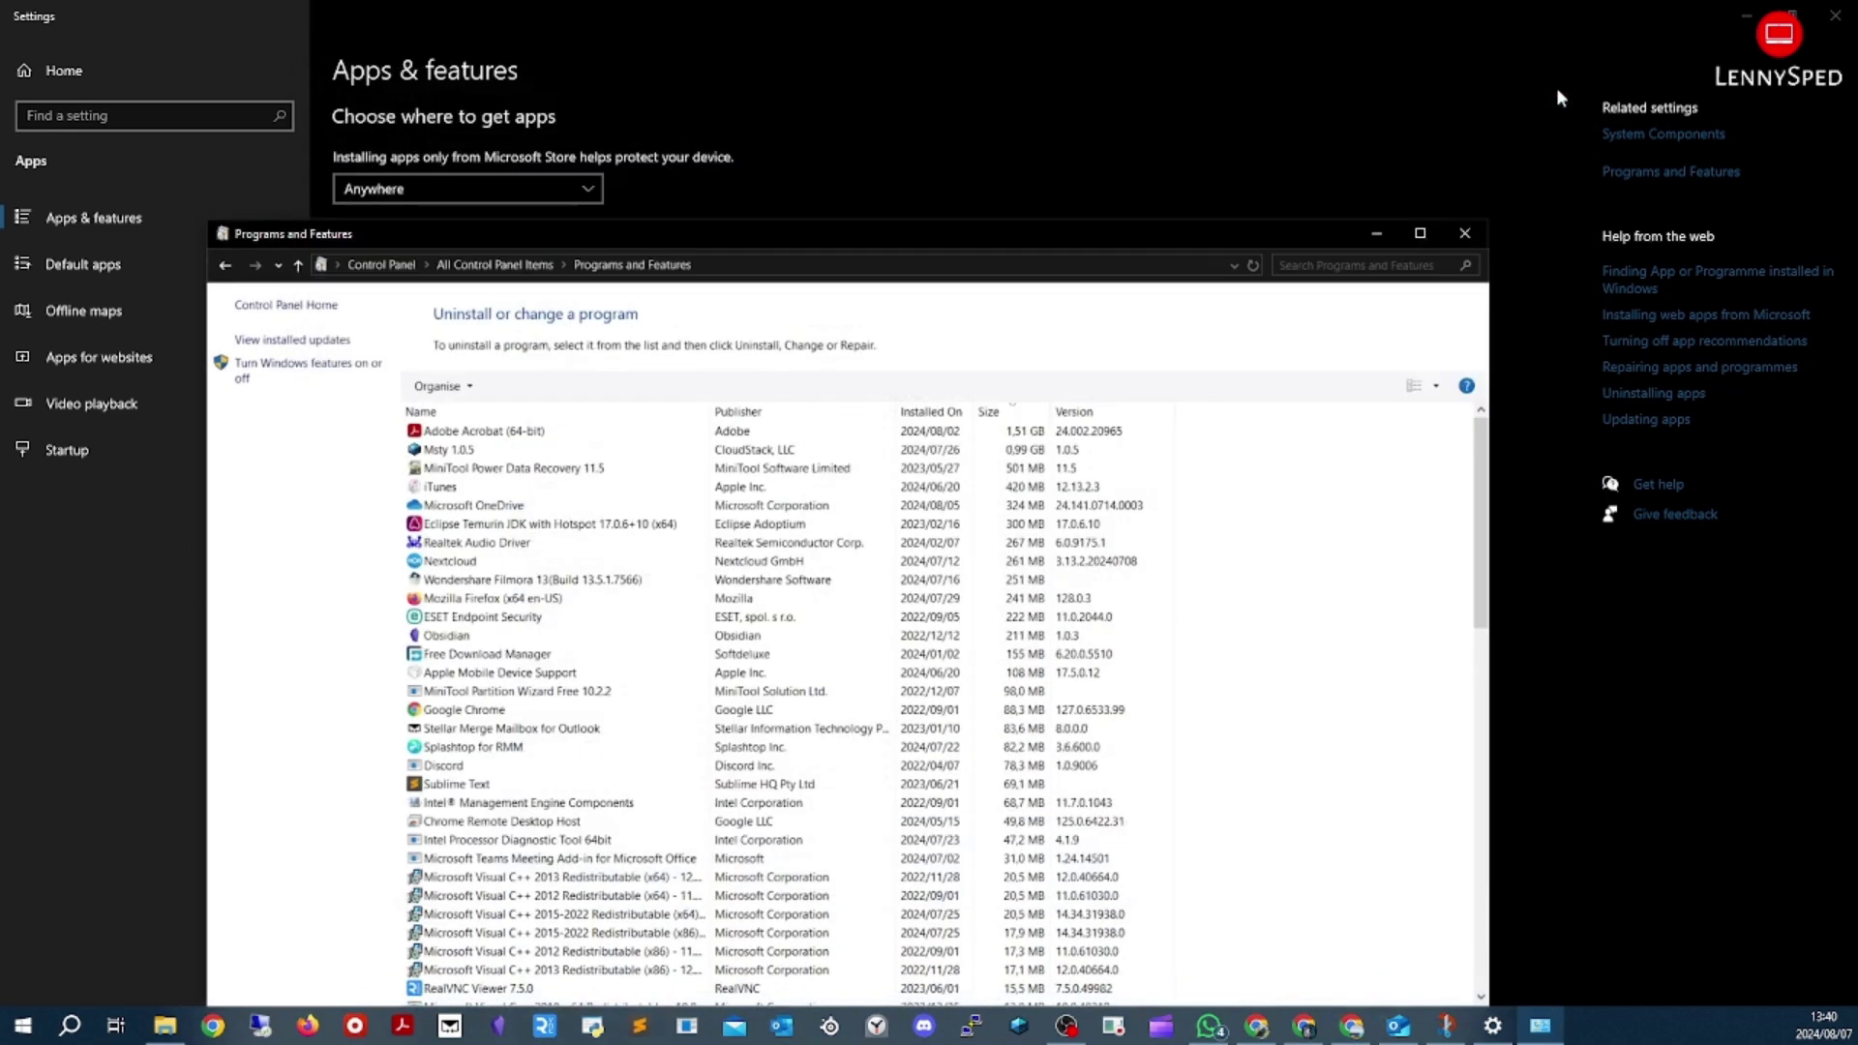
click(1835, 15)
drag(1245, 234, 1366, 57)
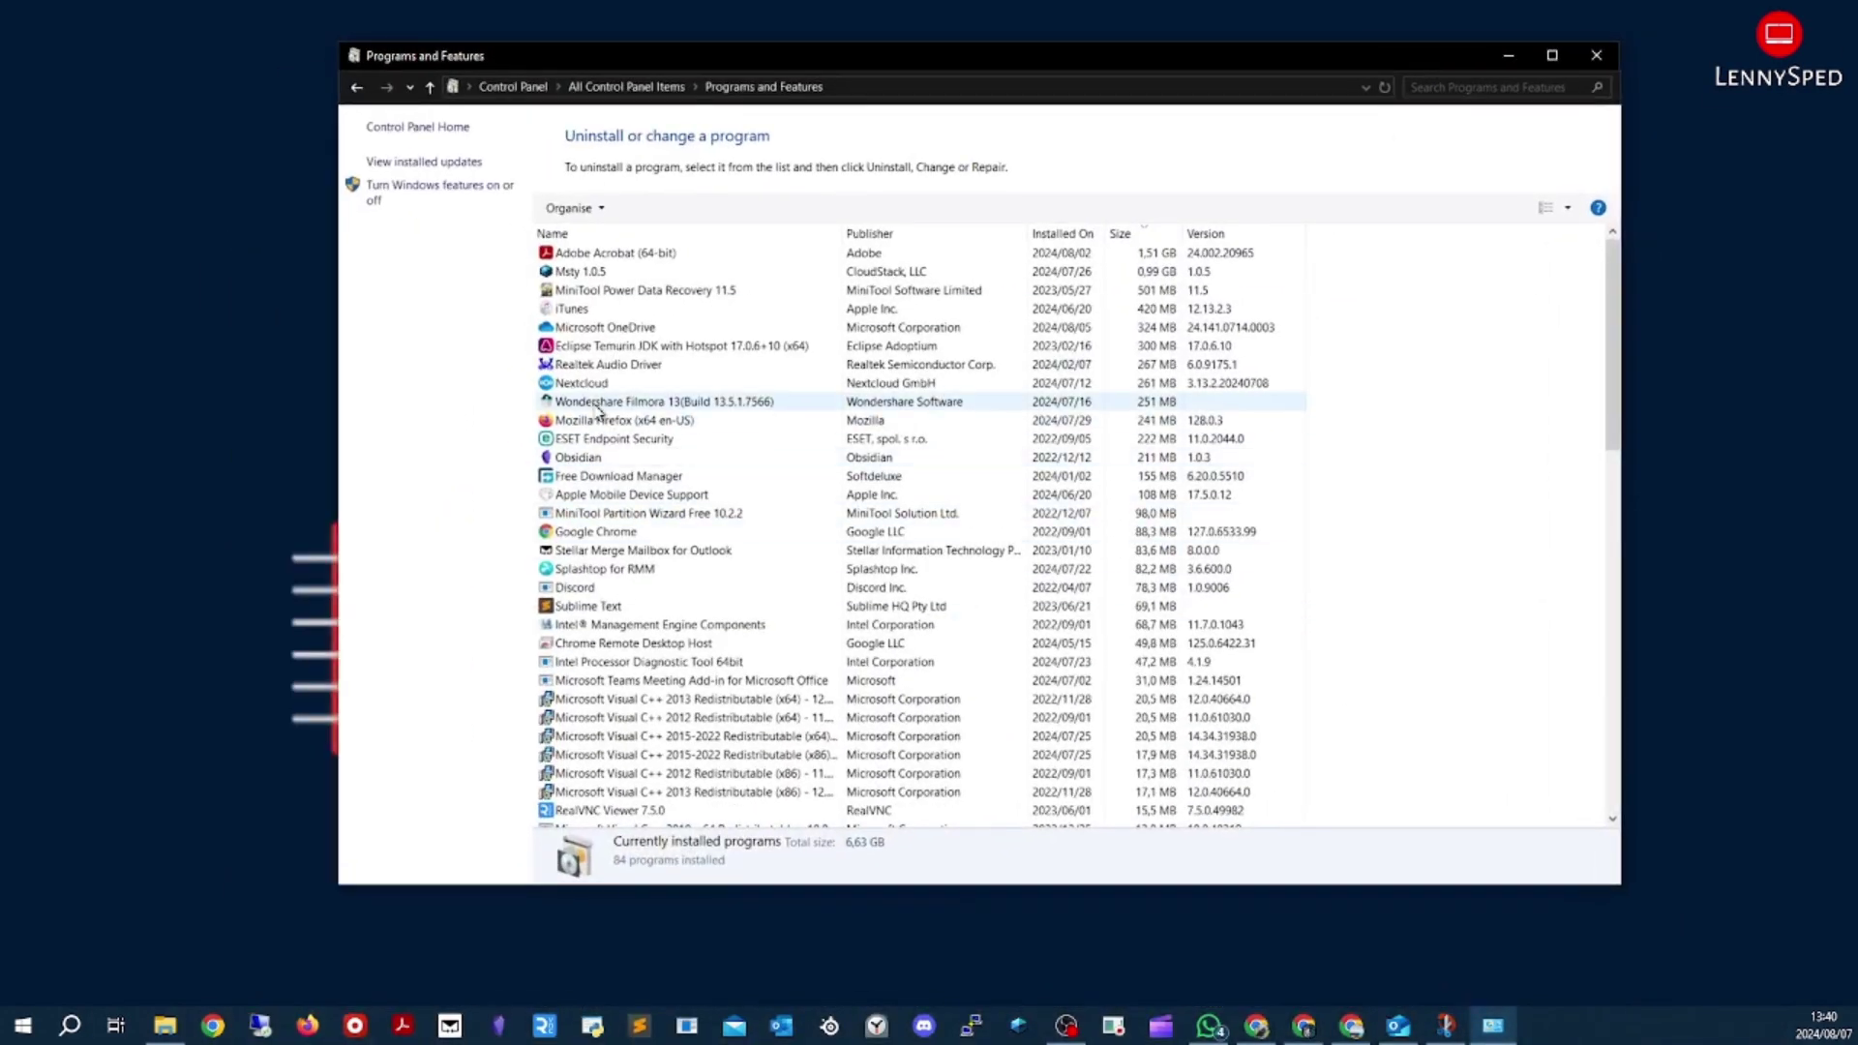
double_click(888, 58)
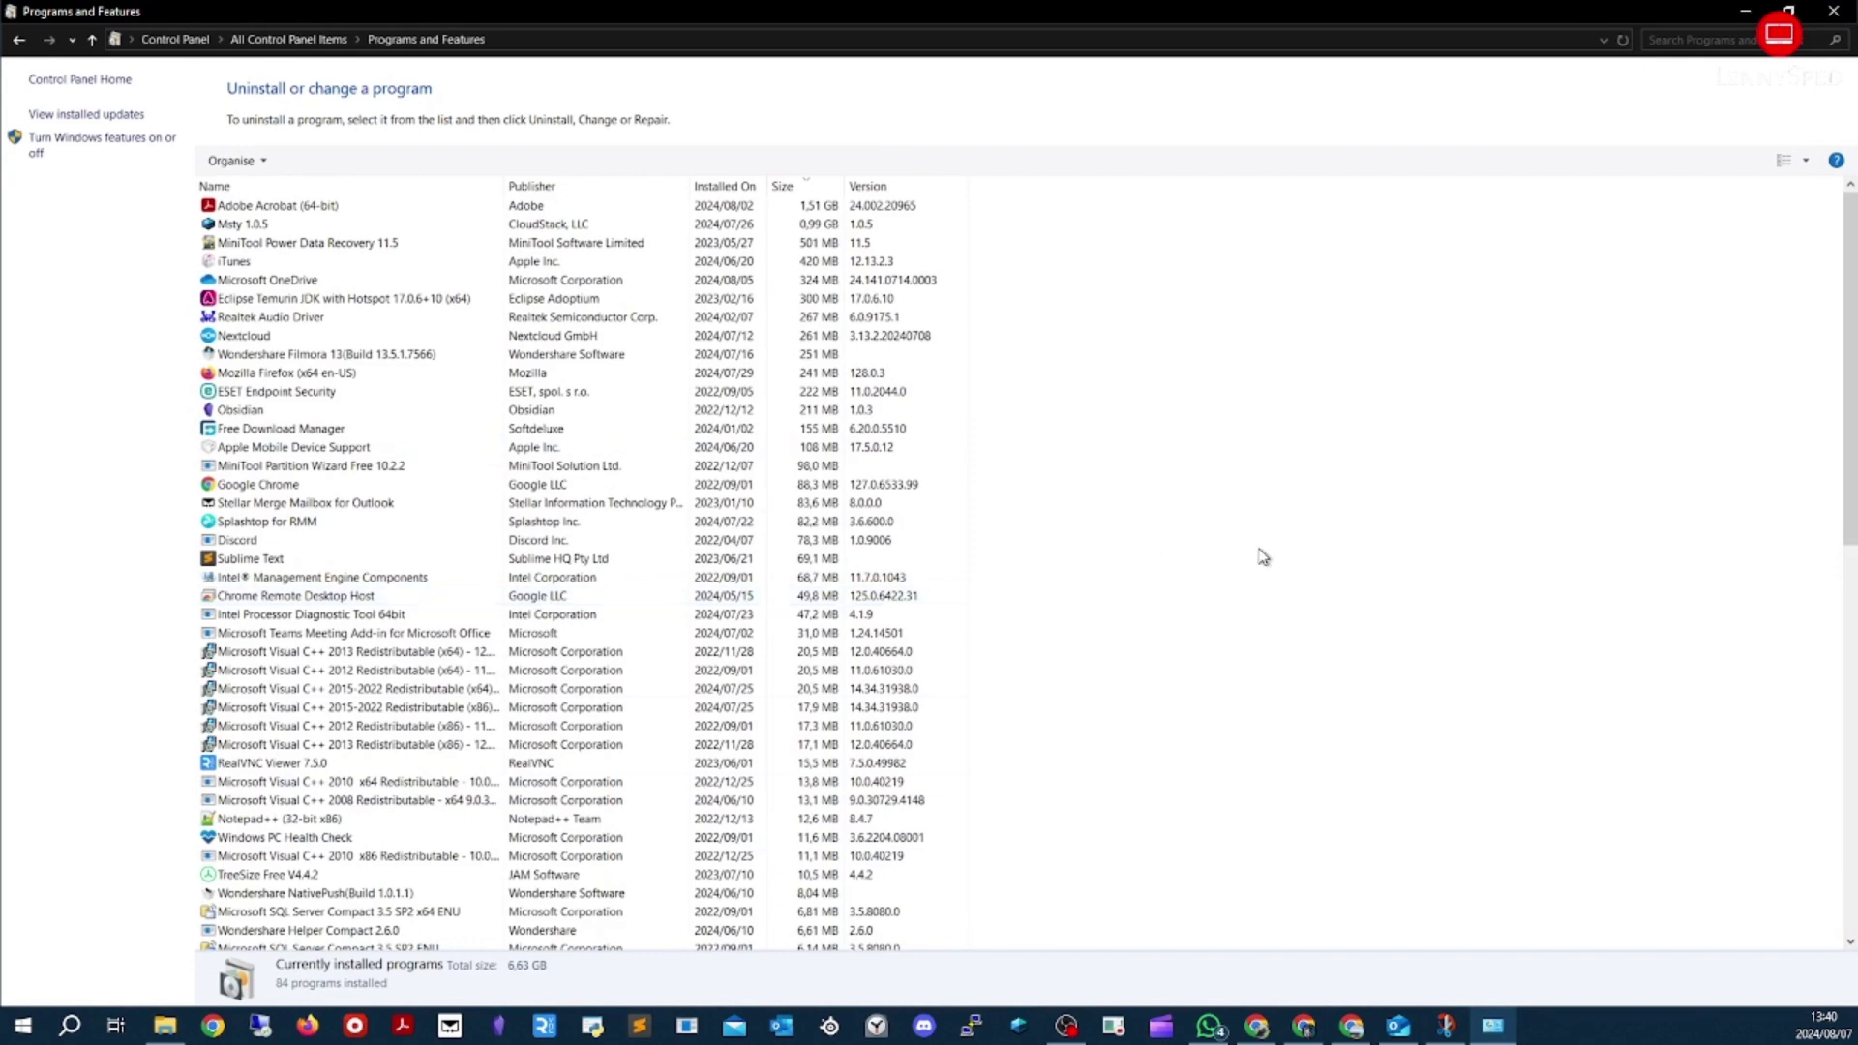
Look over the installed programs and the antivirus brand logos in Snip & Sketch, then close the logo image
scroll(619, 461, down, 5)
scroll(595, 455, up, 5)
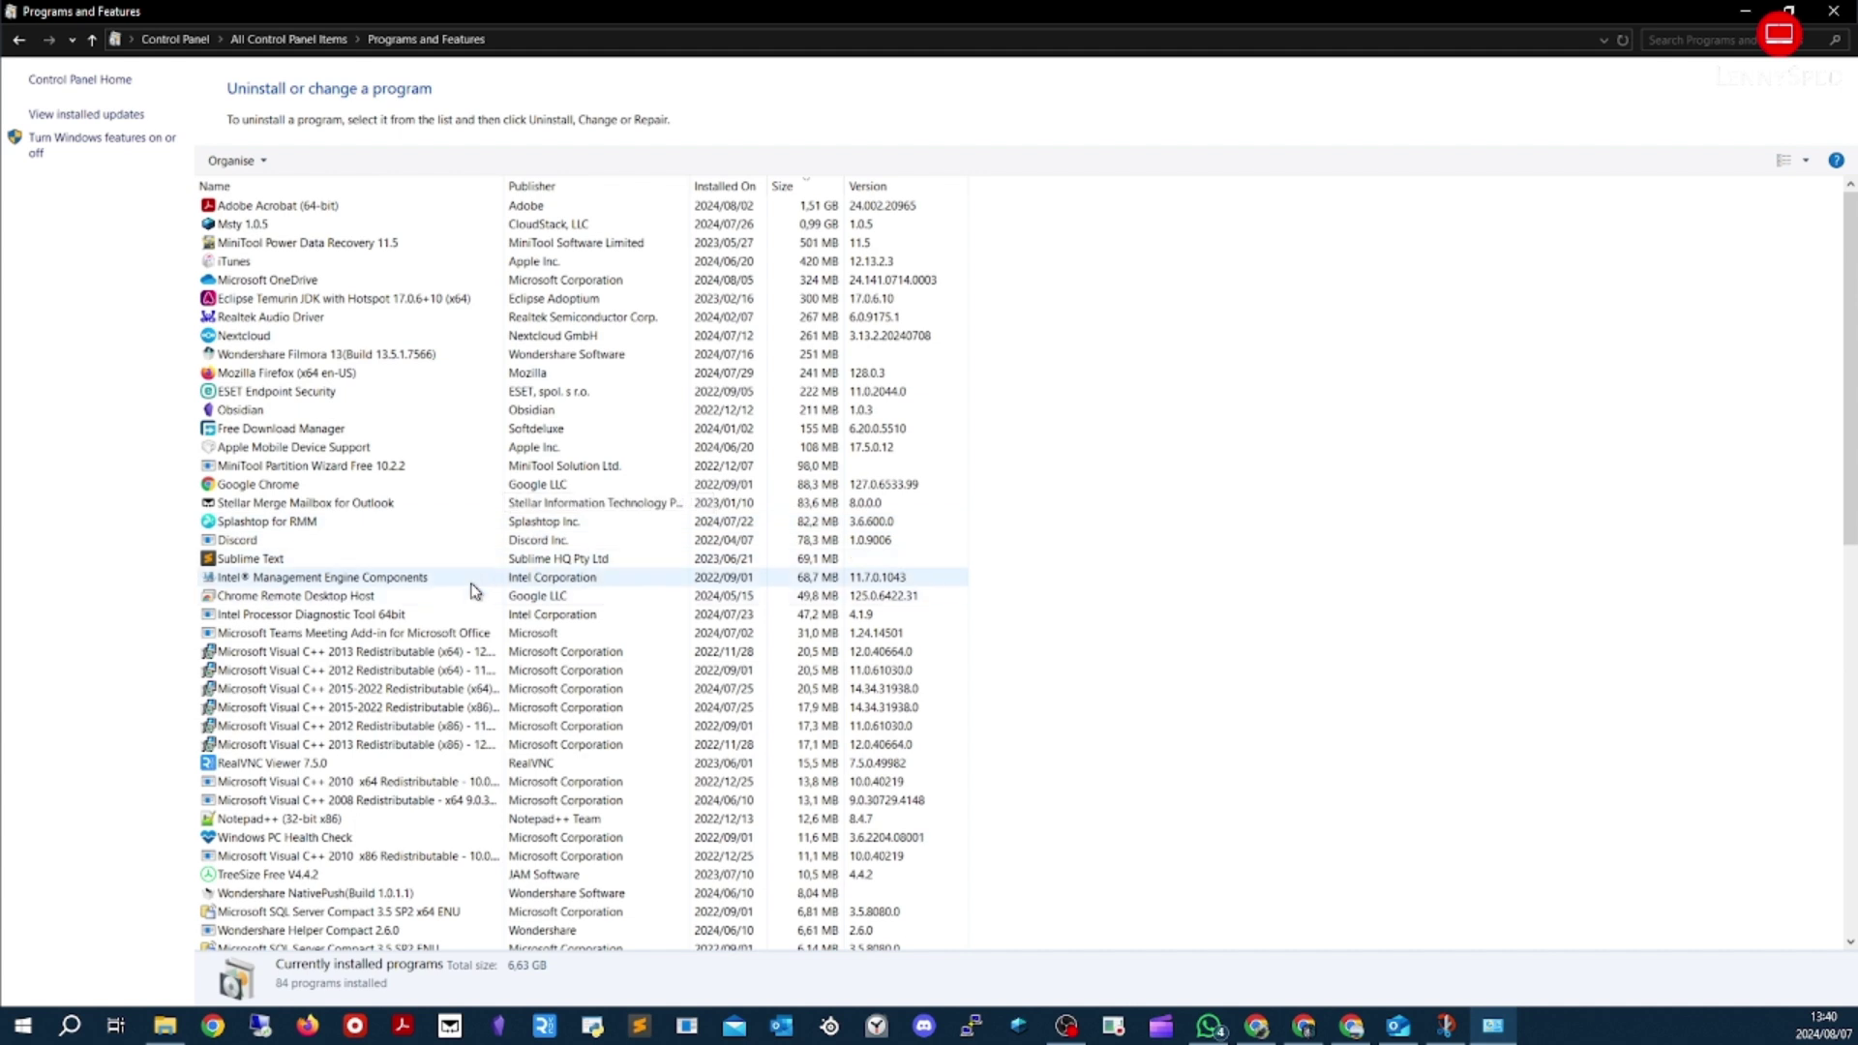
click(1446, 1026)
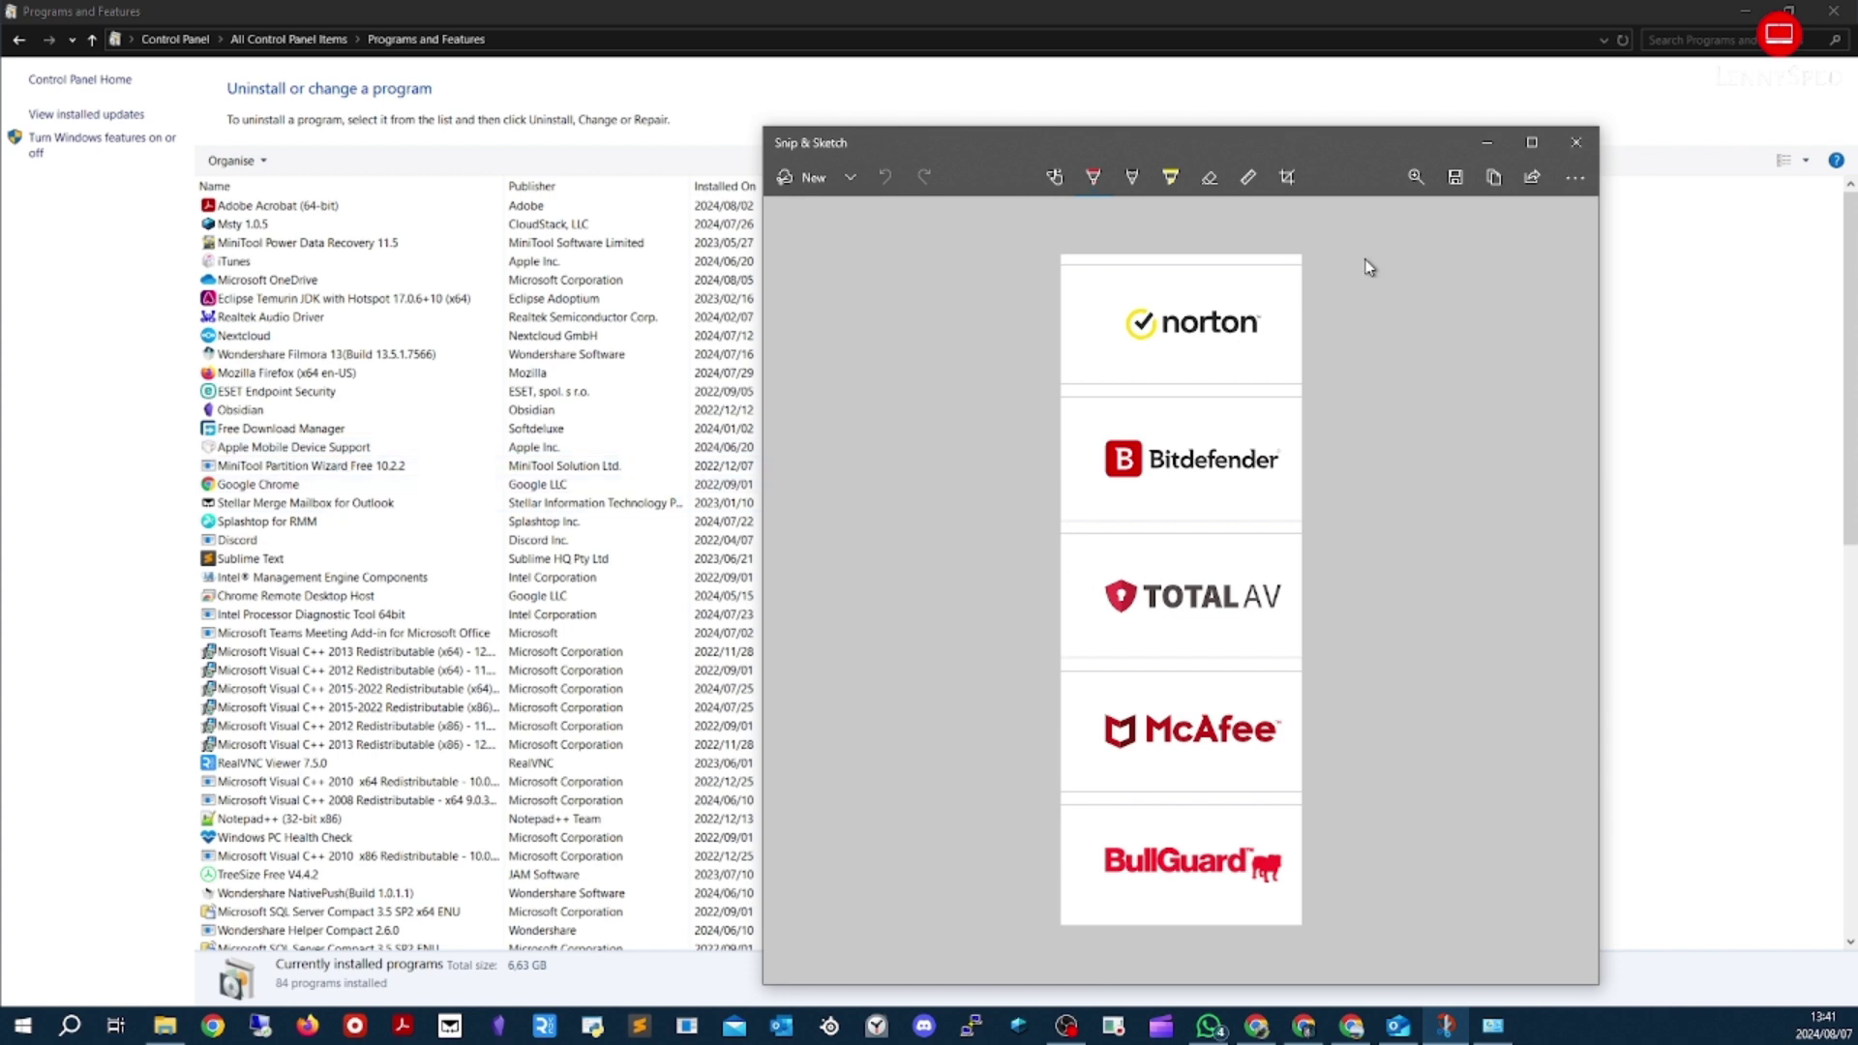
click(1576, 142)
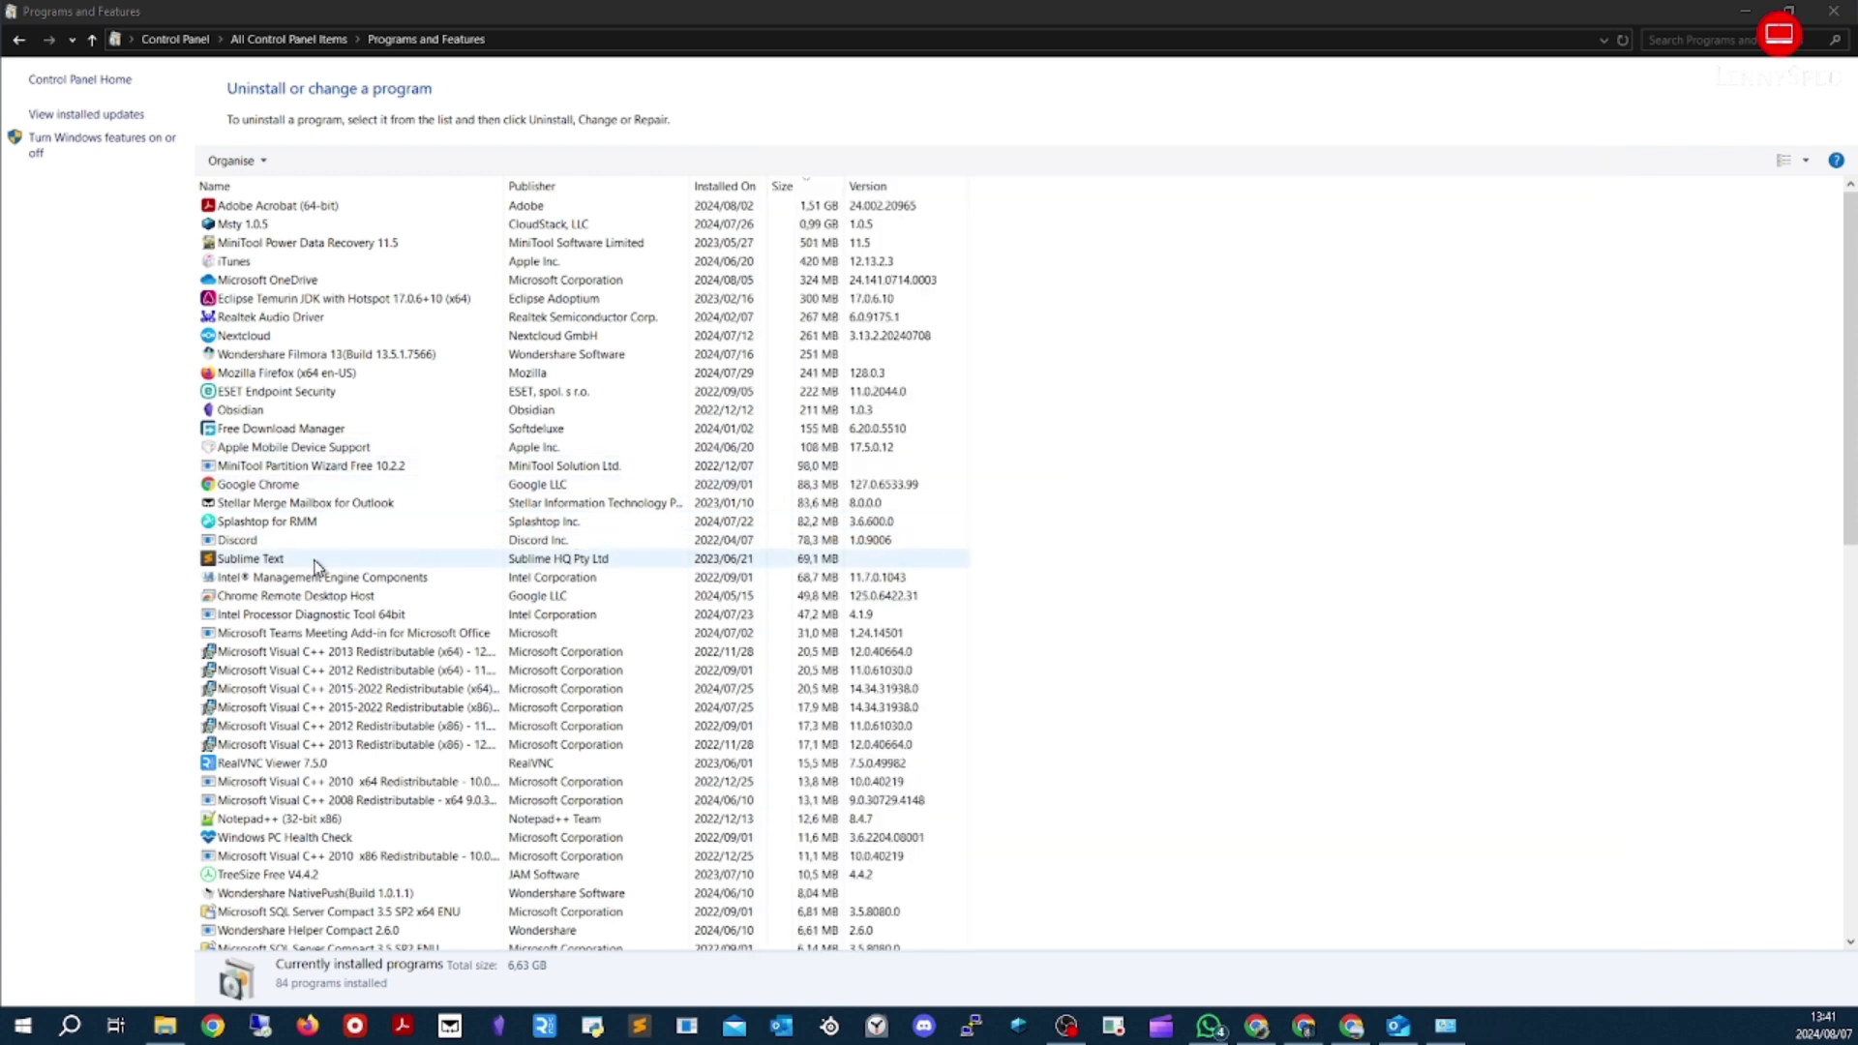
Look through the installed programs for antivirus software, selecting ESET Endpoint Security and Avira Security
click(285, 392)
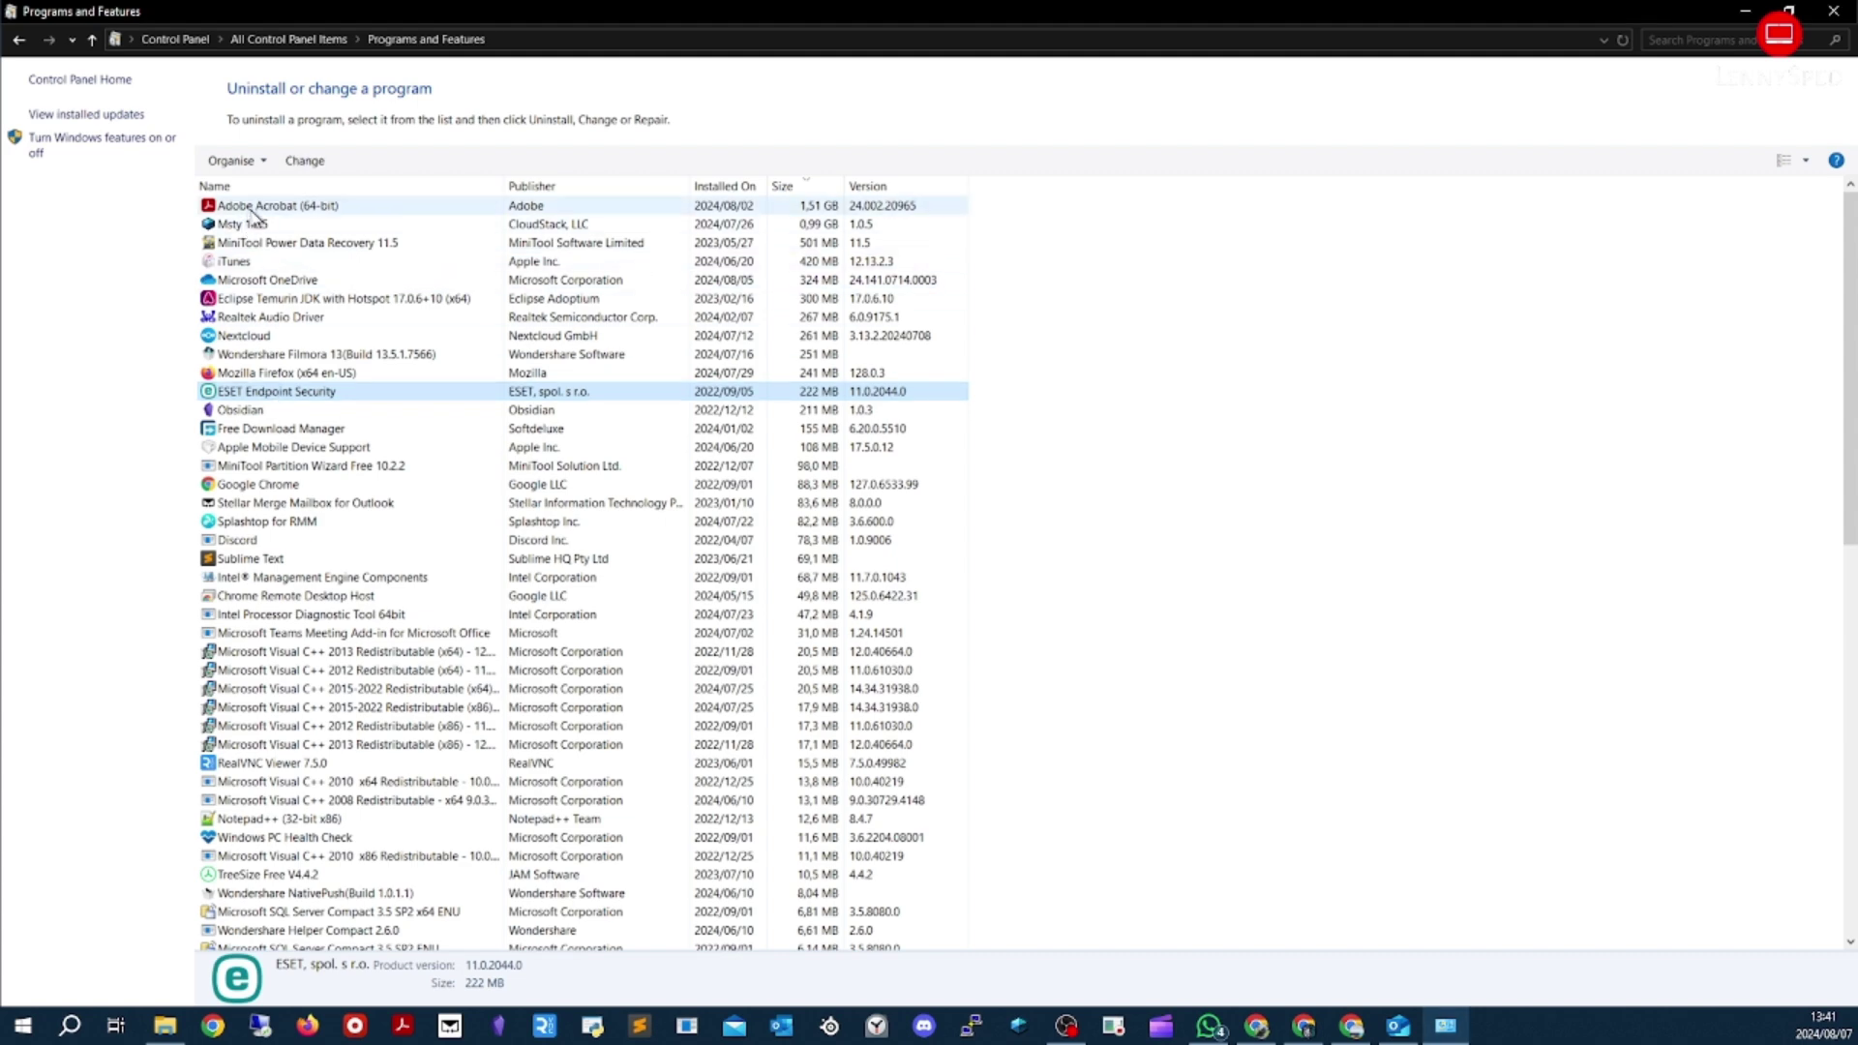
scroll(300, 441, down, 6)
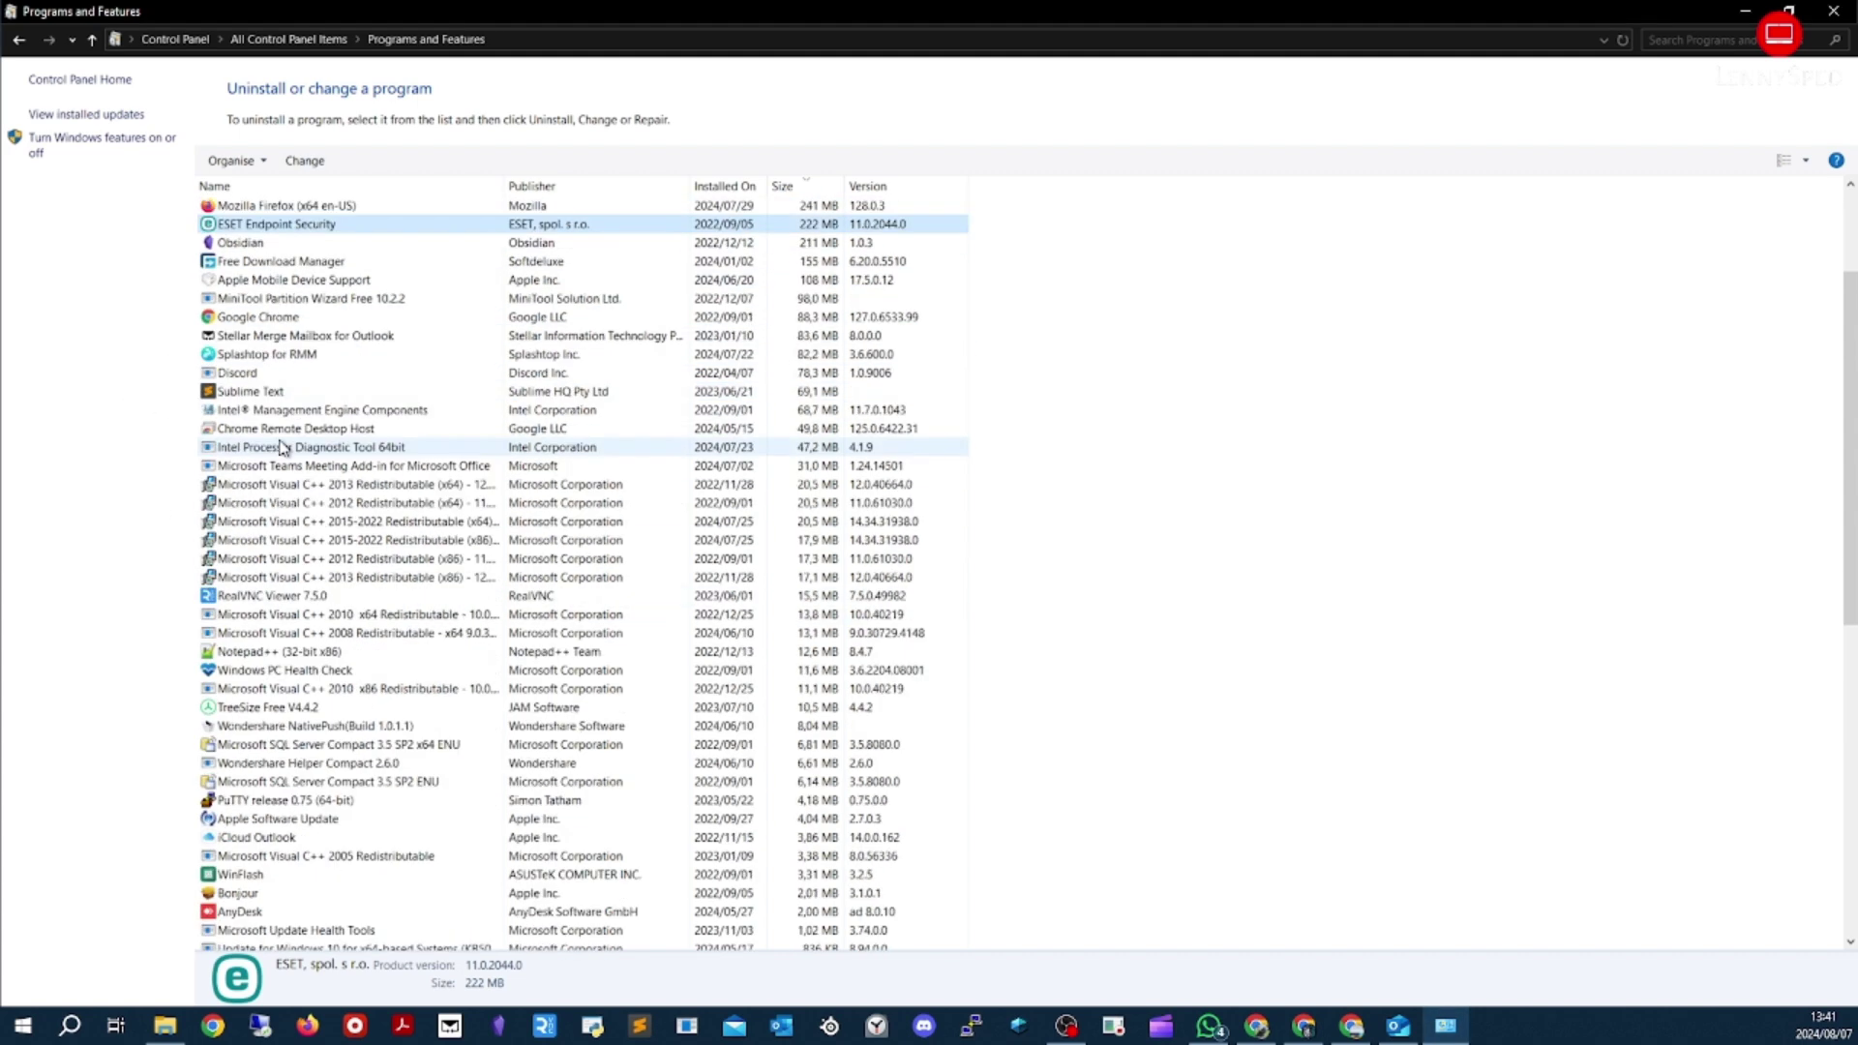
scroll(271, 764, down, 2)
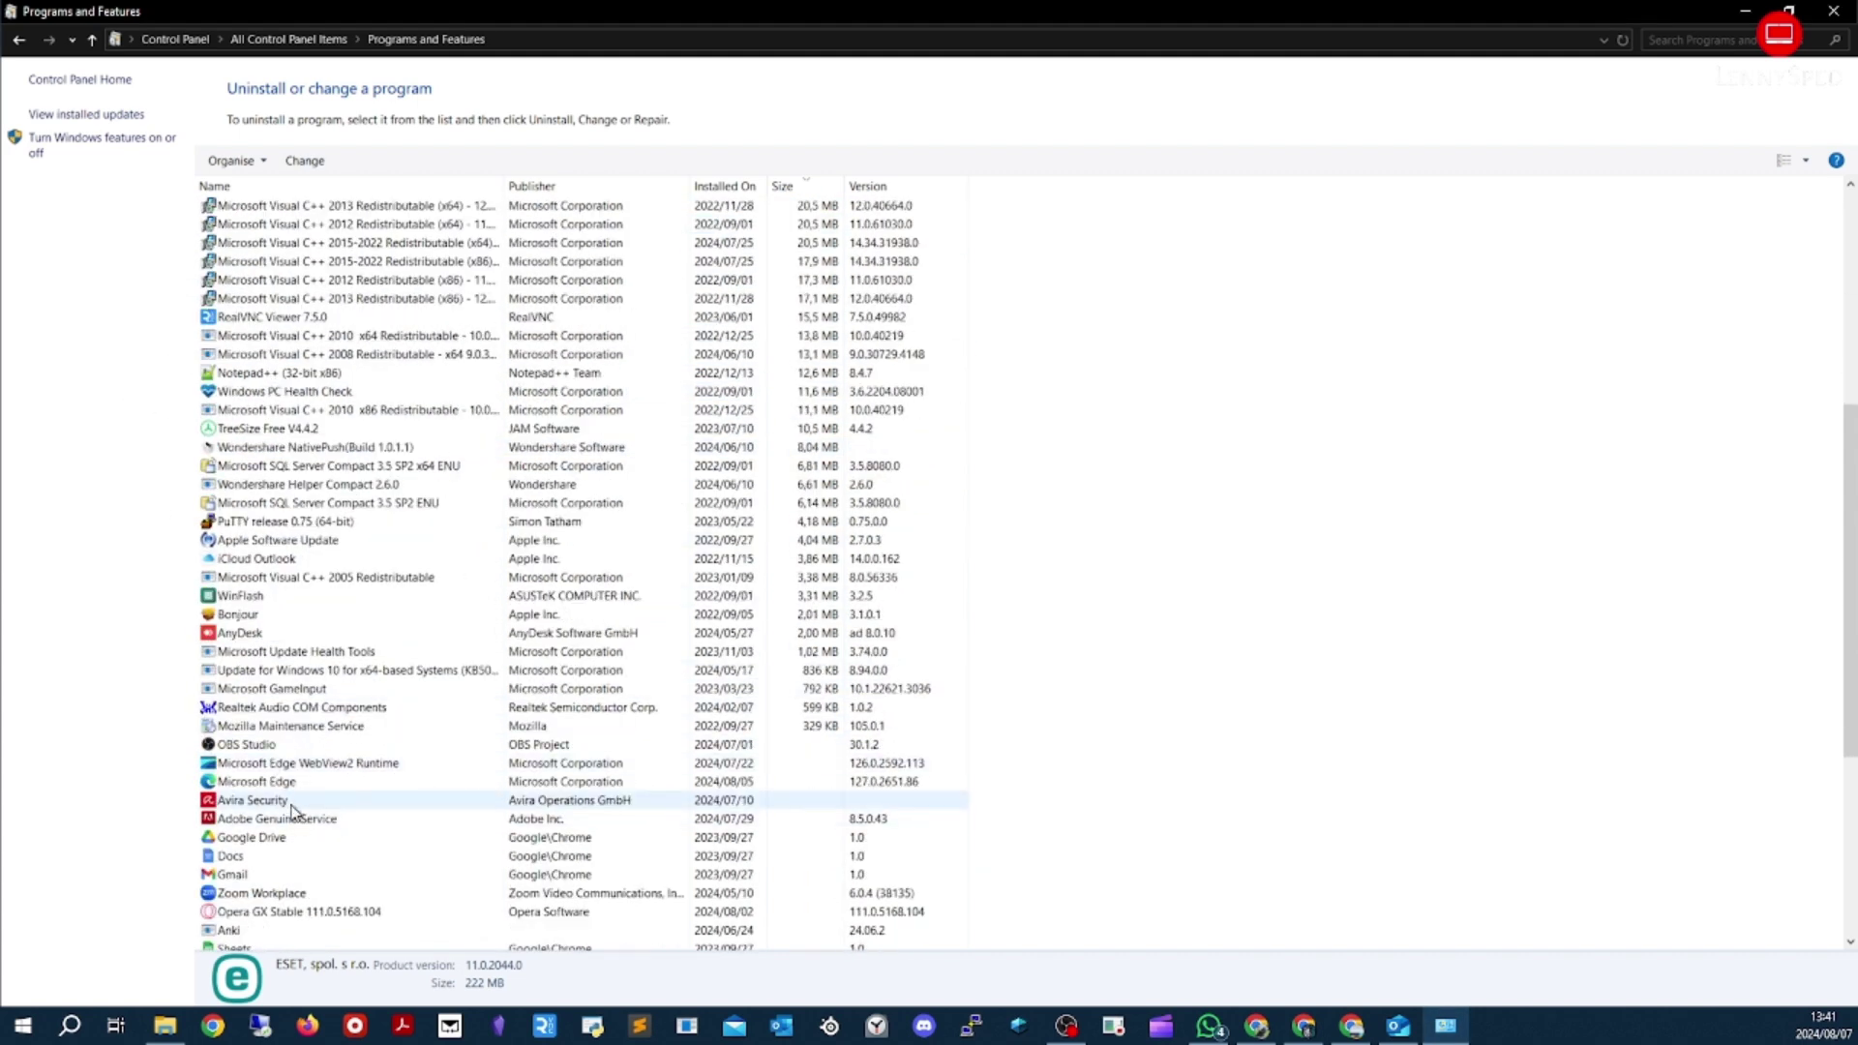
click(293, 802)
scroll(300, 818, down, 2)
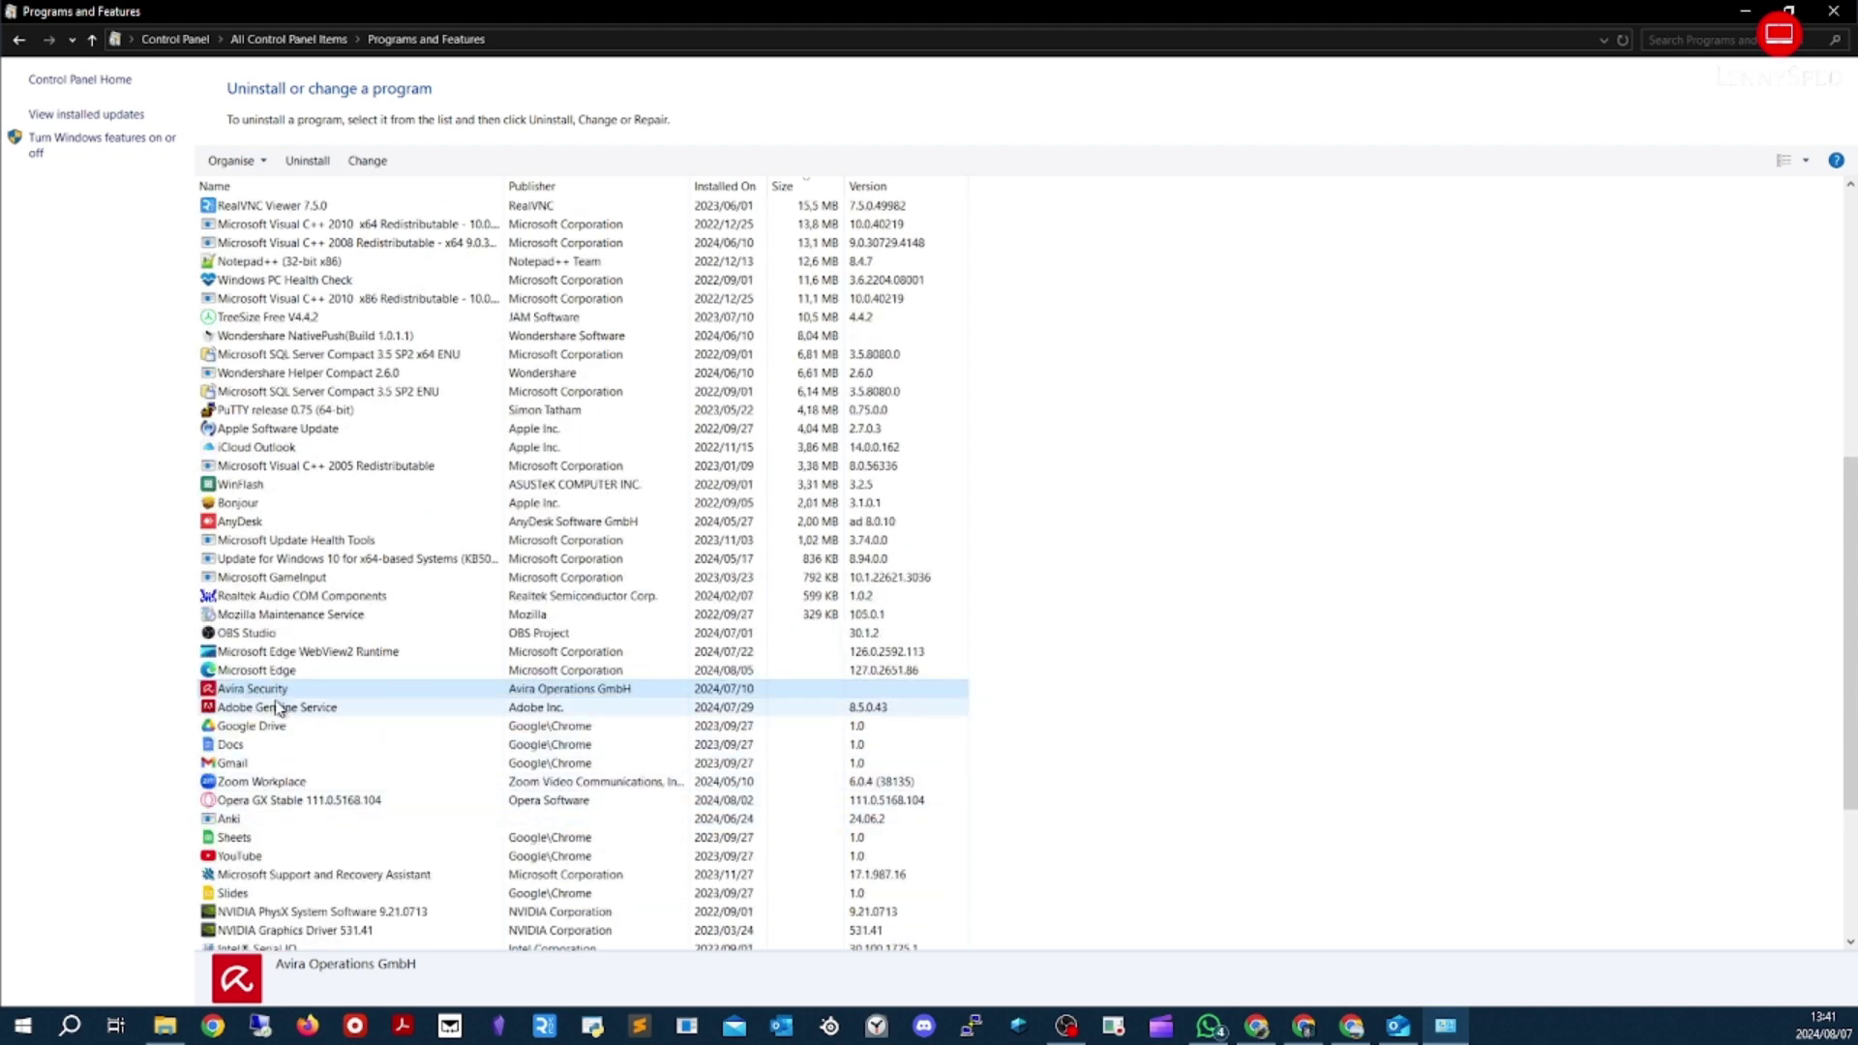
scroll(336, 621, down, 5)
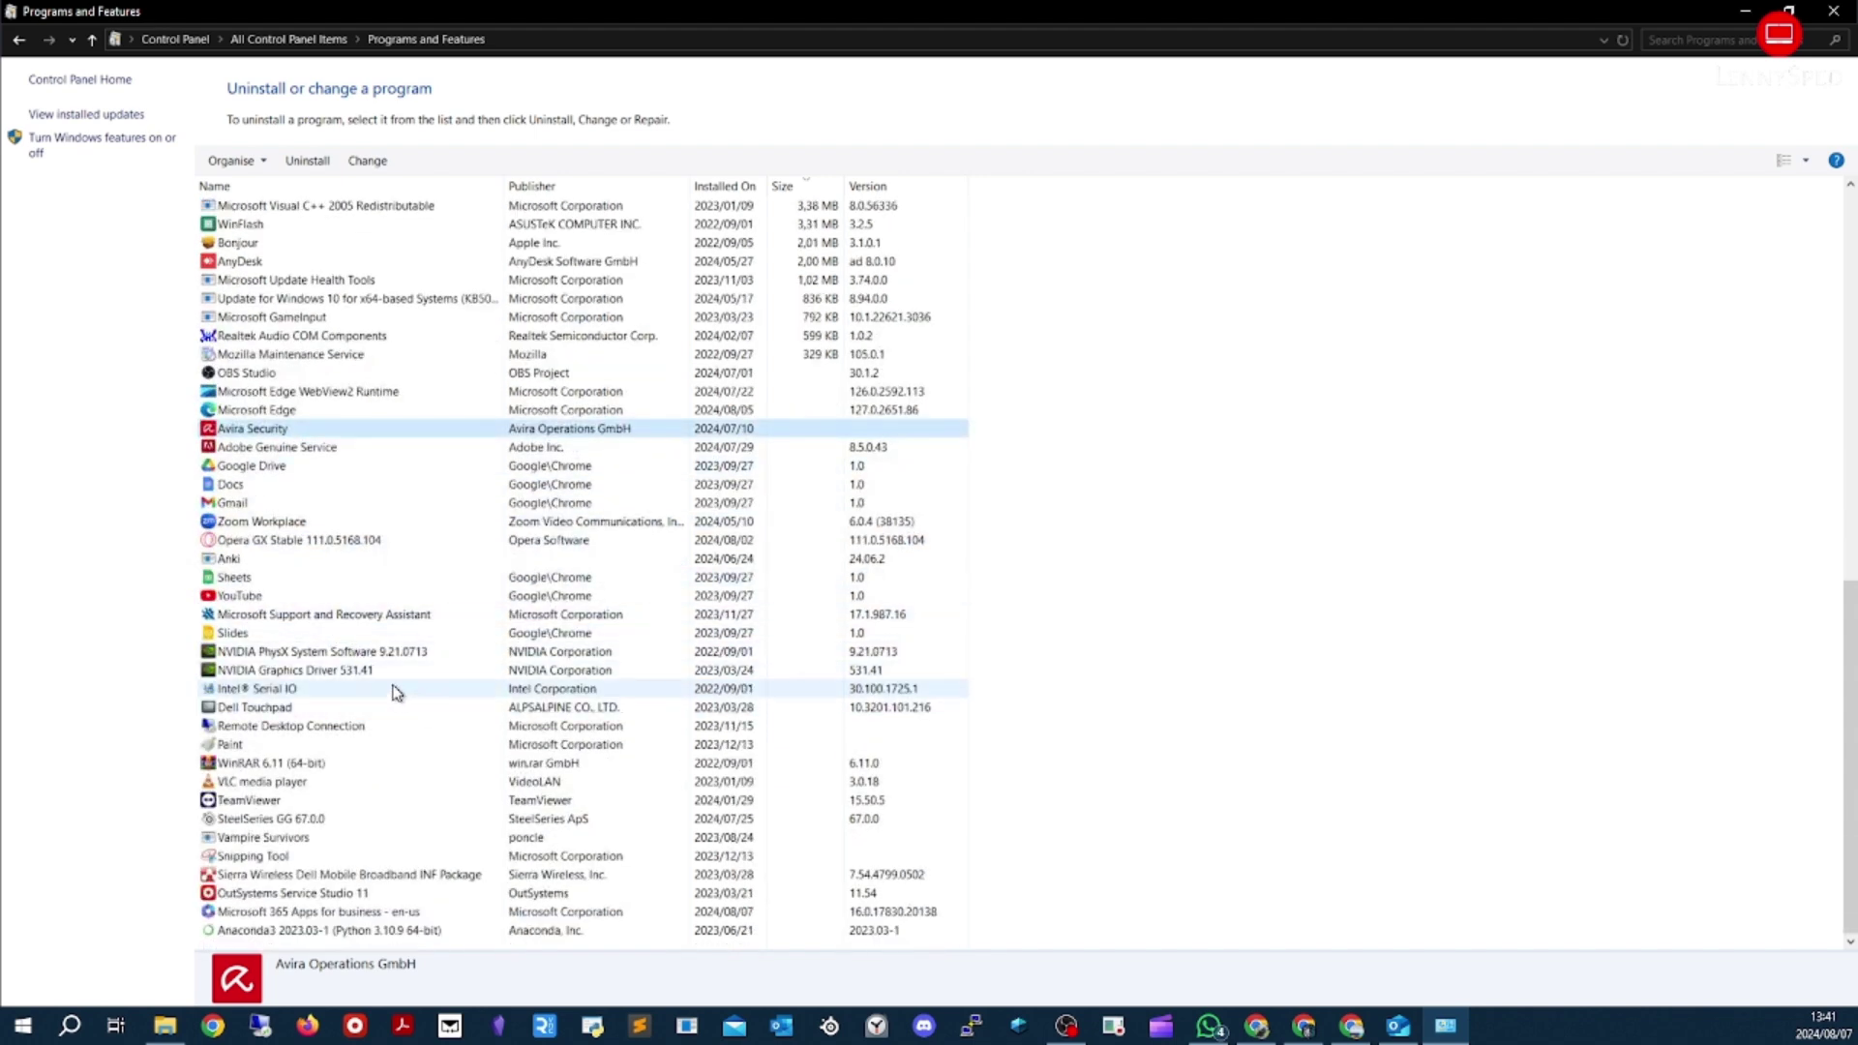
Check the change and uninstall options offered for ESET Endpoint Security and Mozilla Firefox, then close the programs list
scroll(397, 697, up, 13)
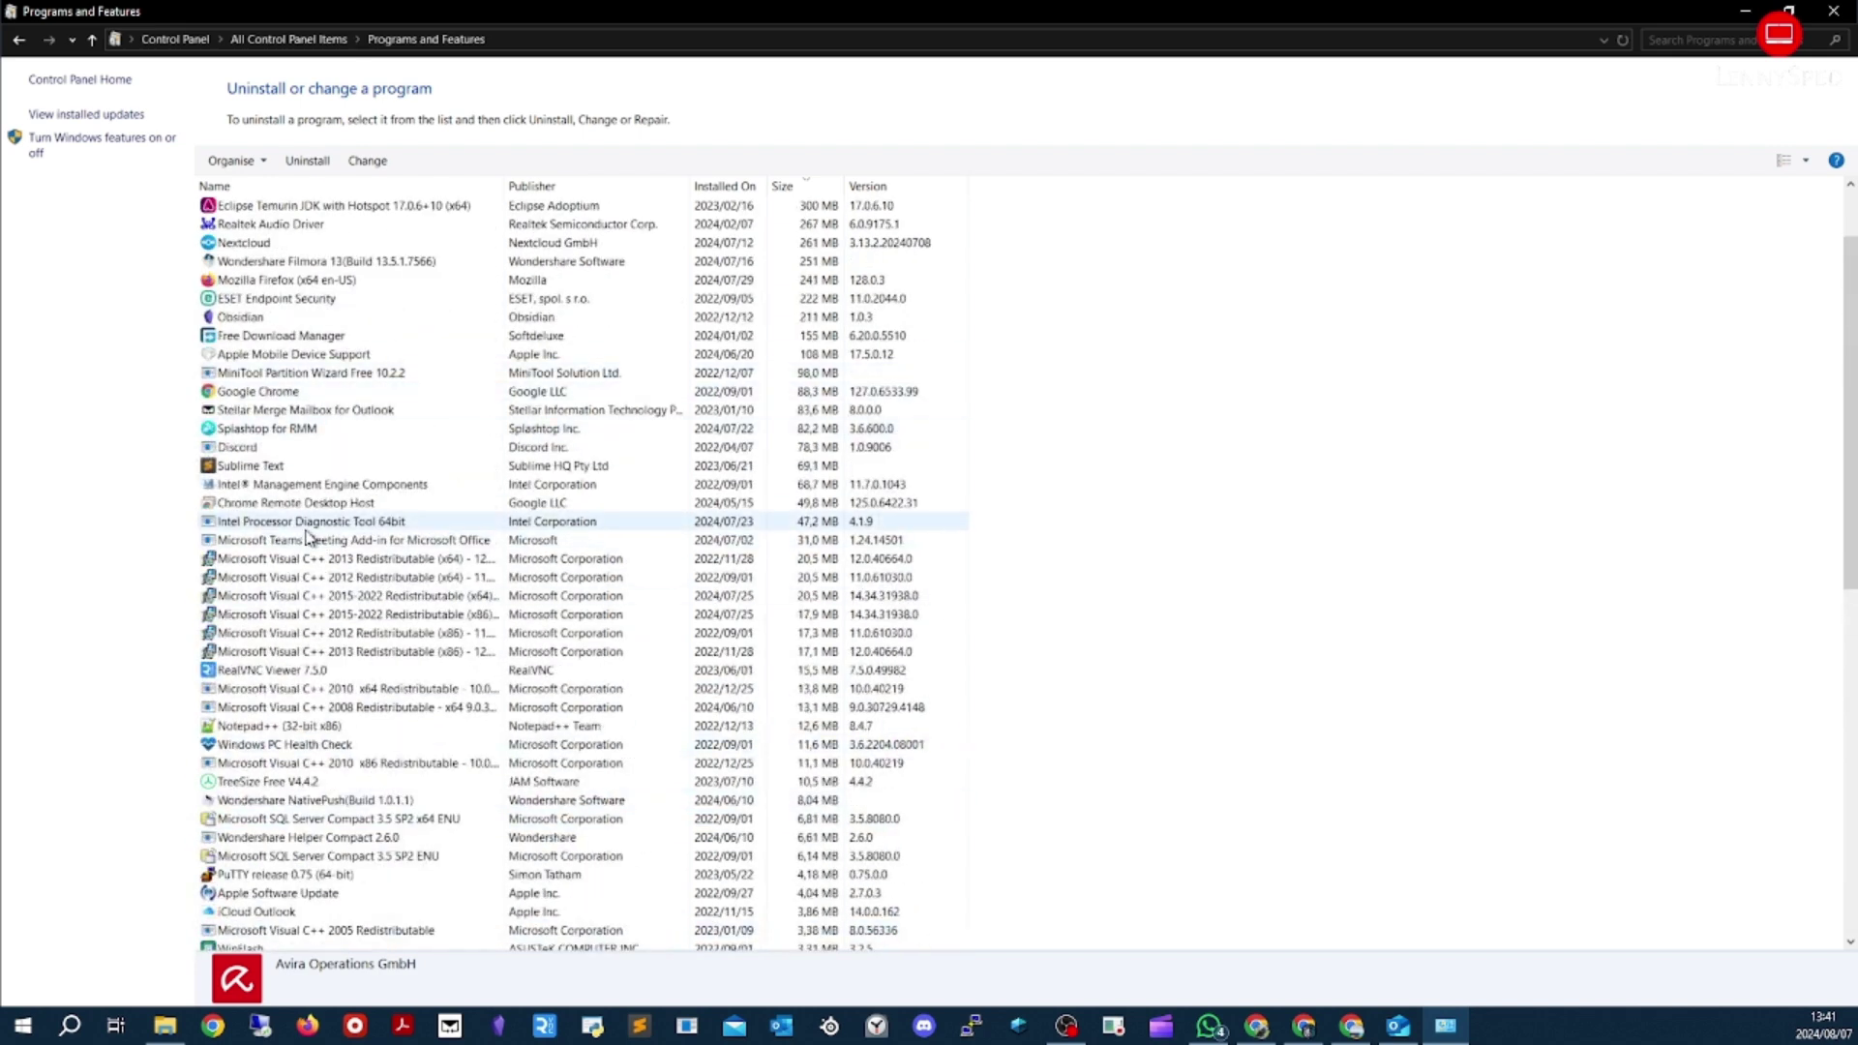
scroll(307, 536, up, 1)
click(324, 356)
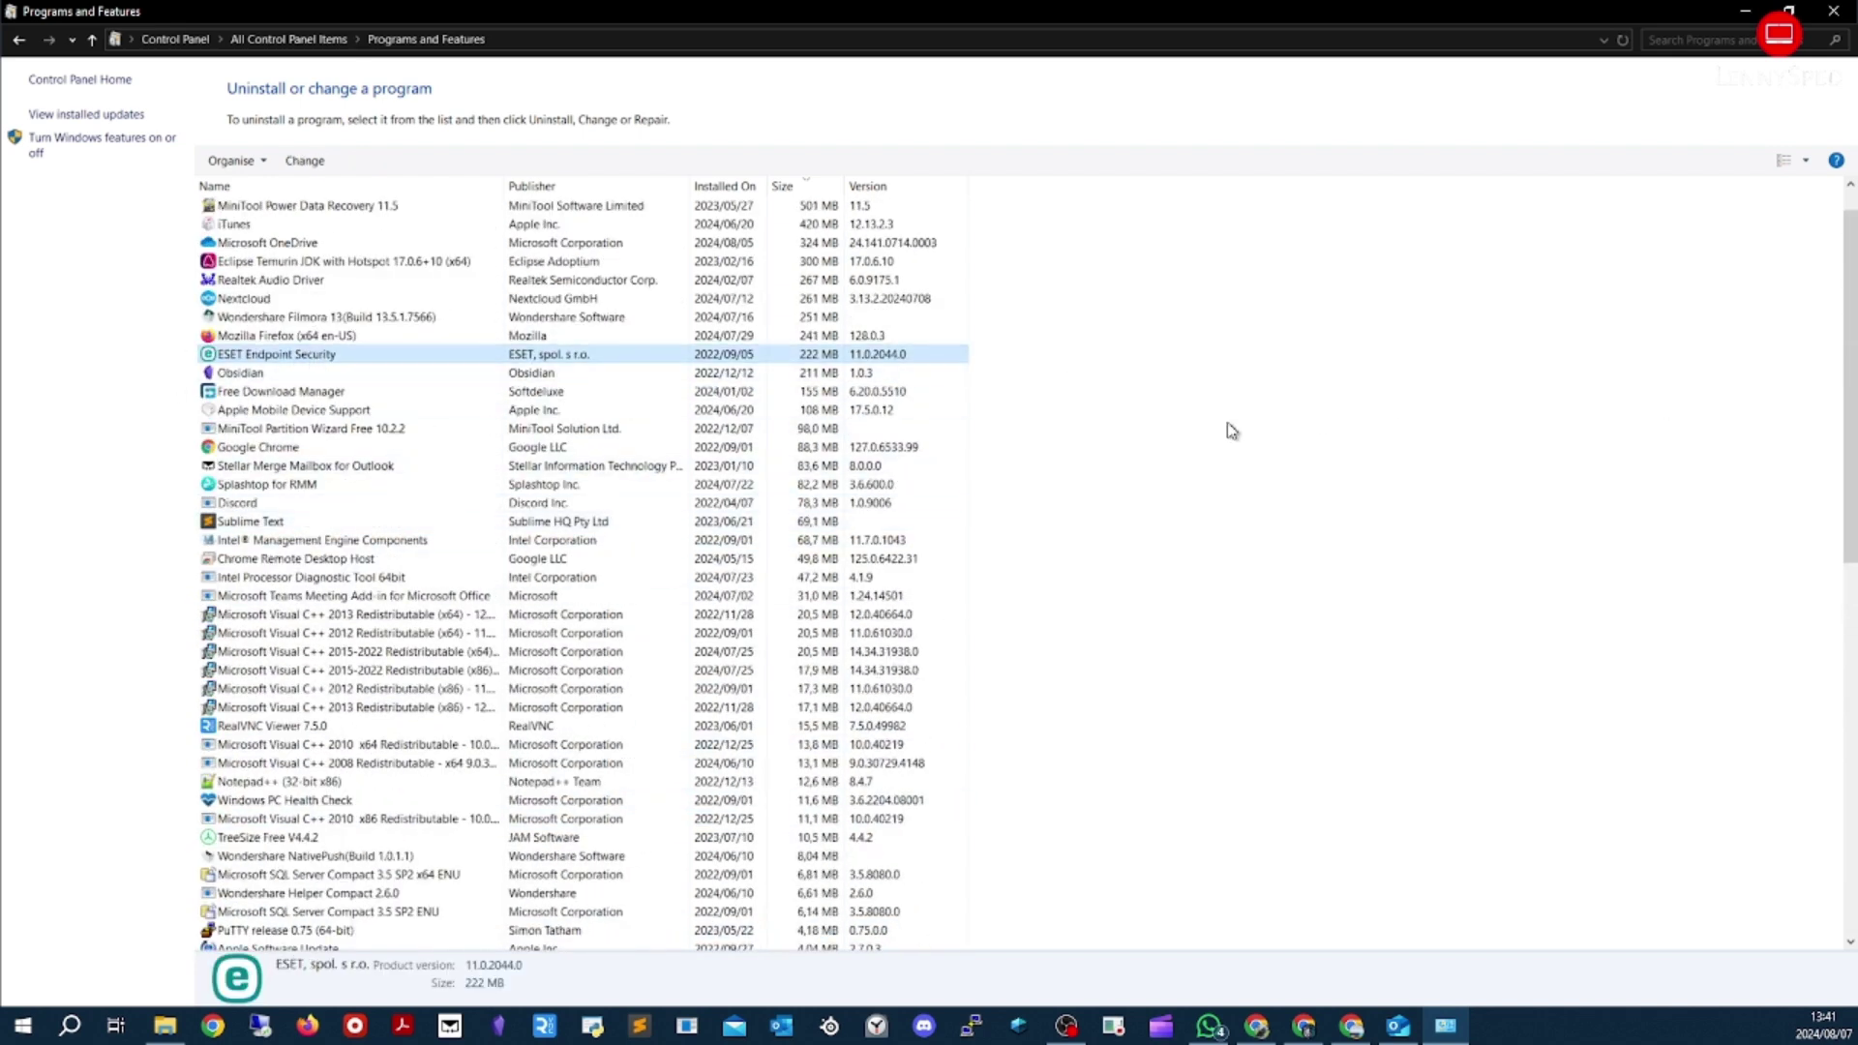
right_click(454, 359)
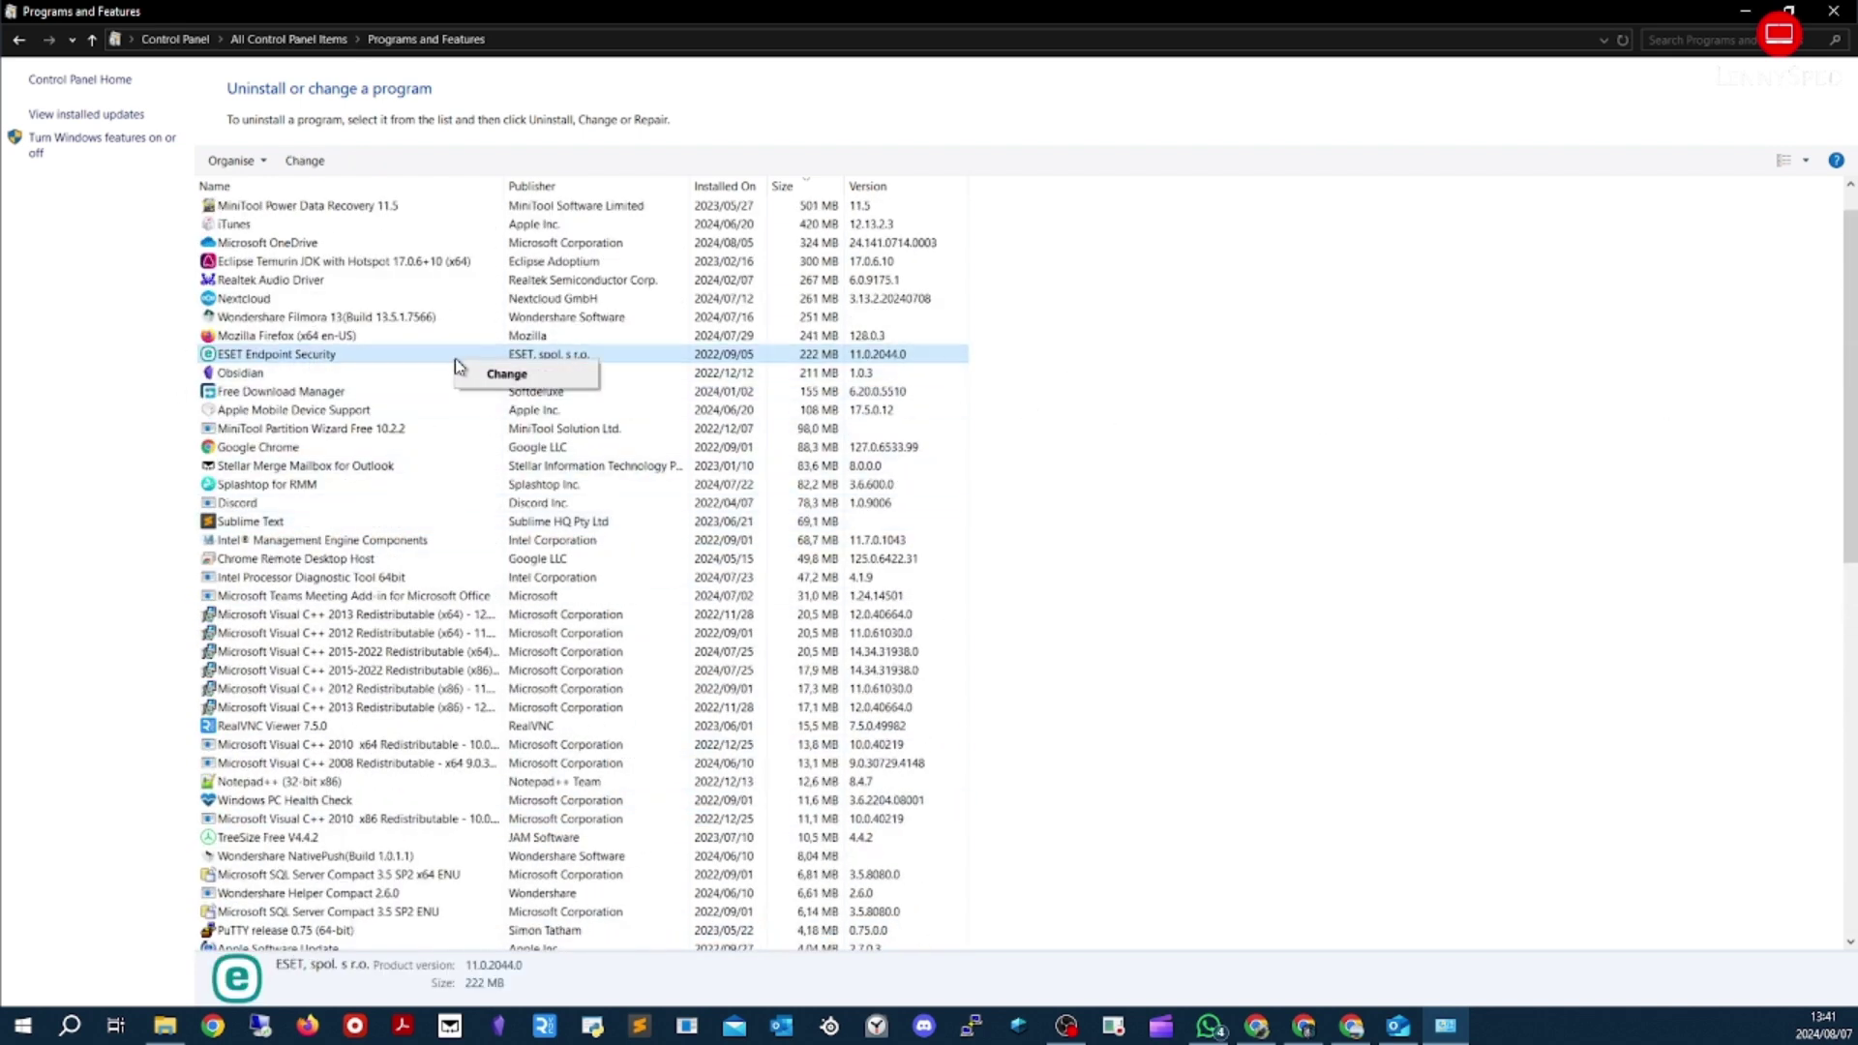
right_click(266, 339)
right_click(274, 358)
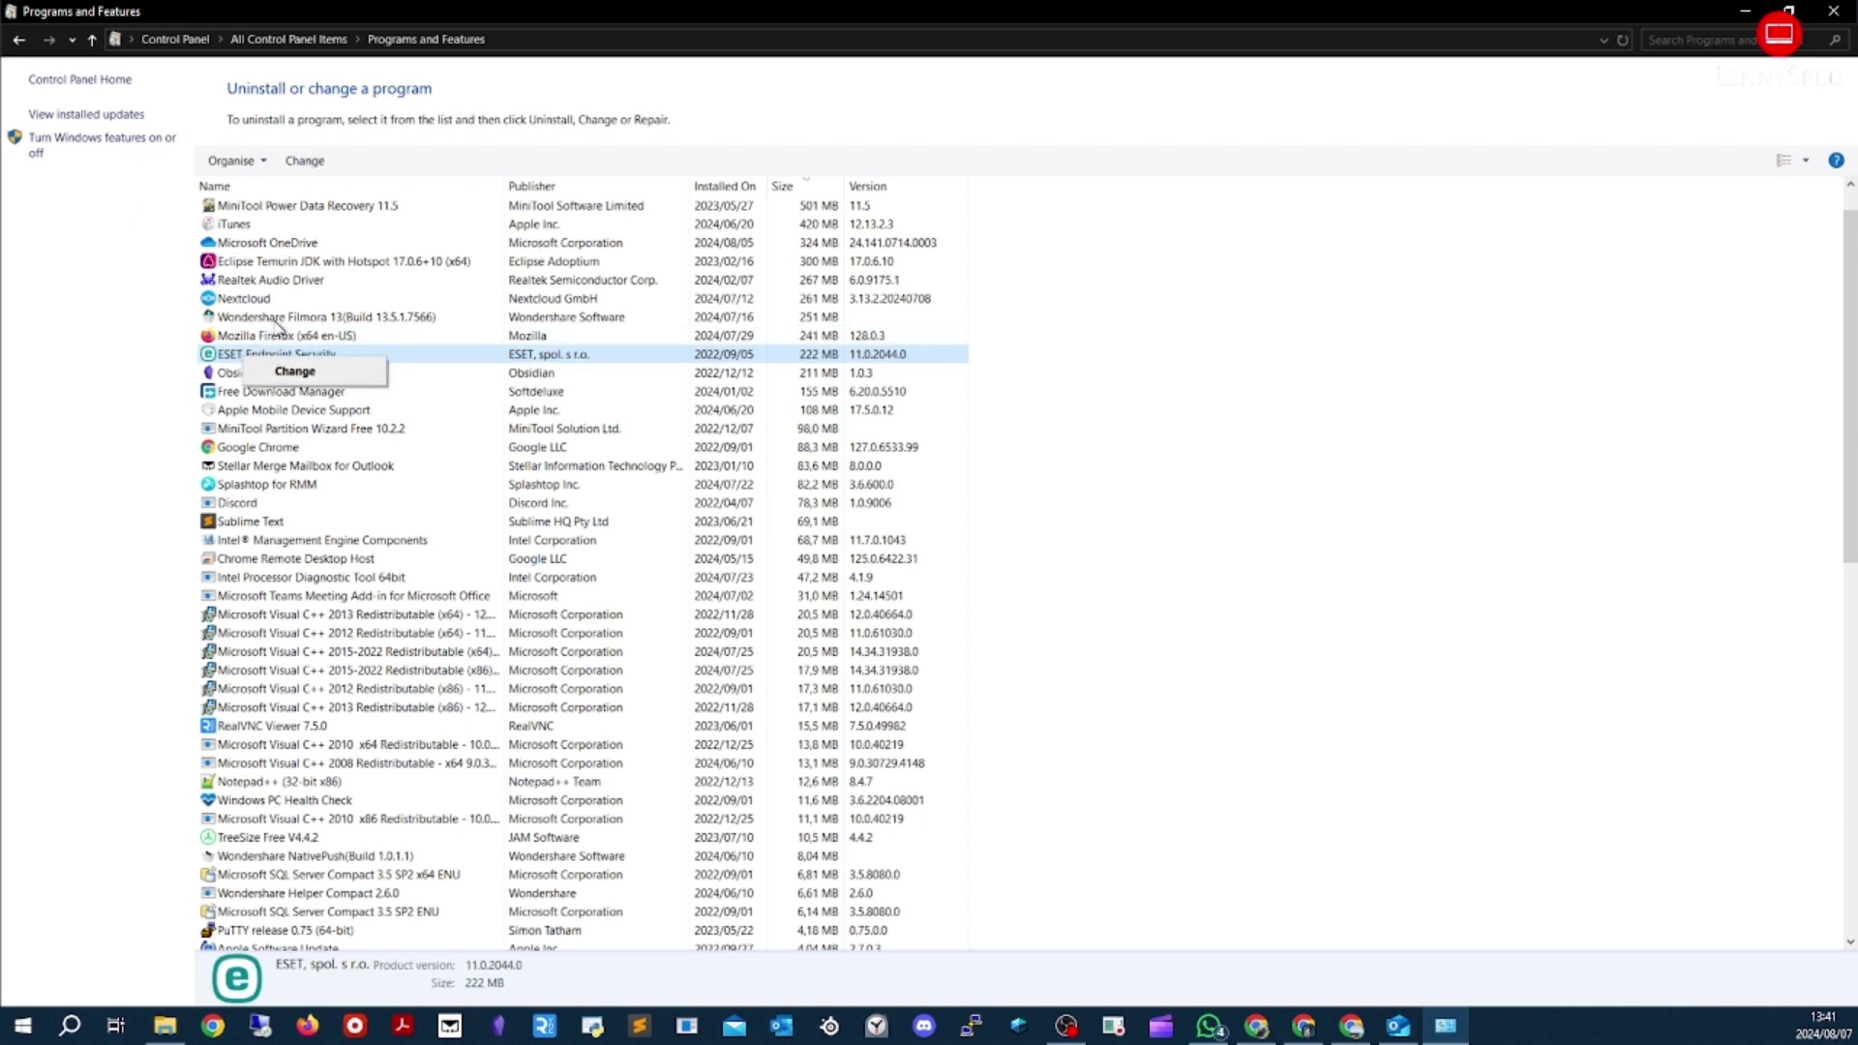
click(224, 364)
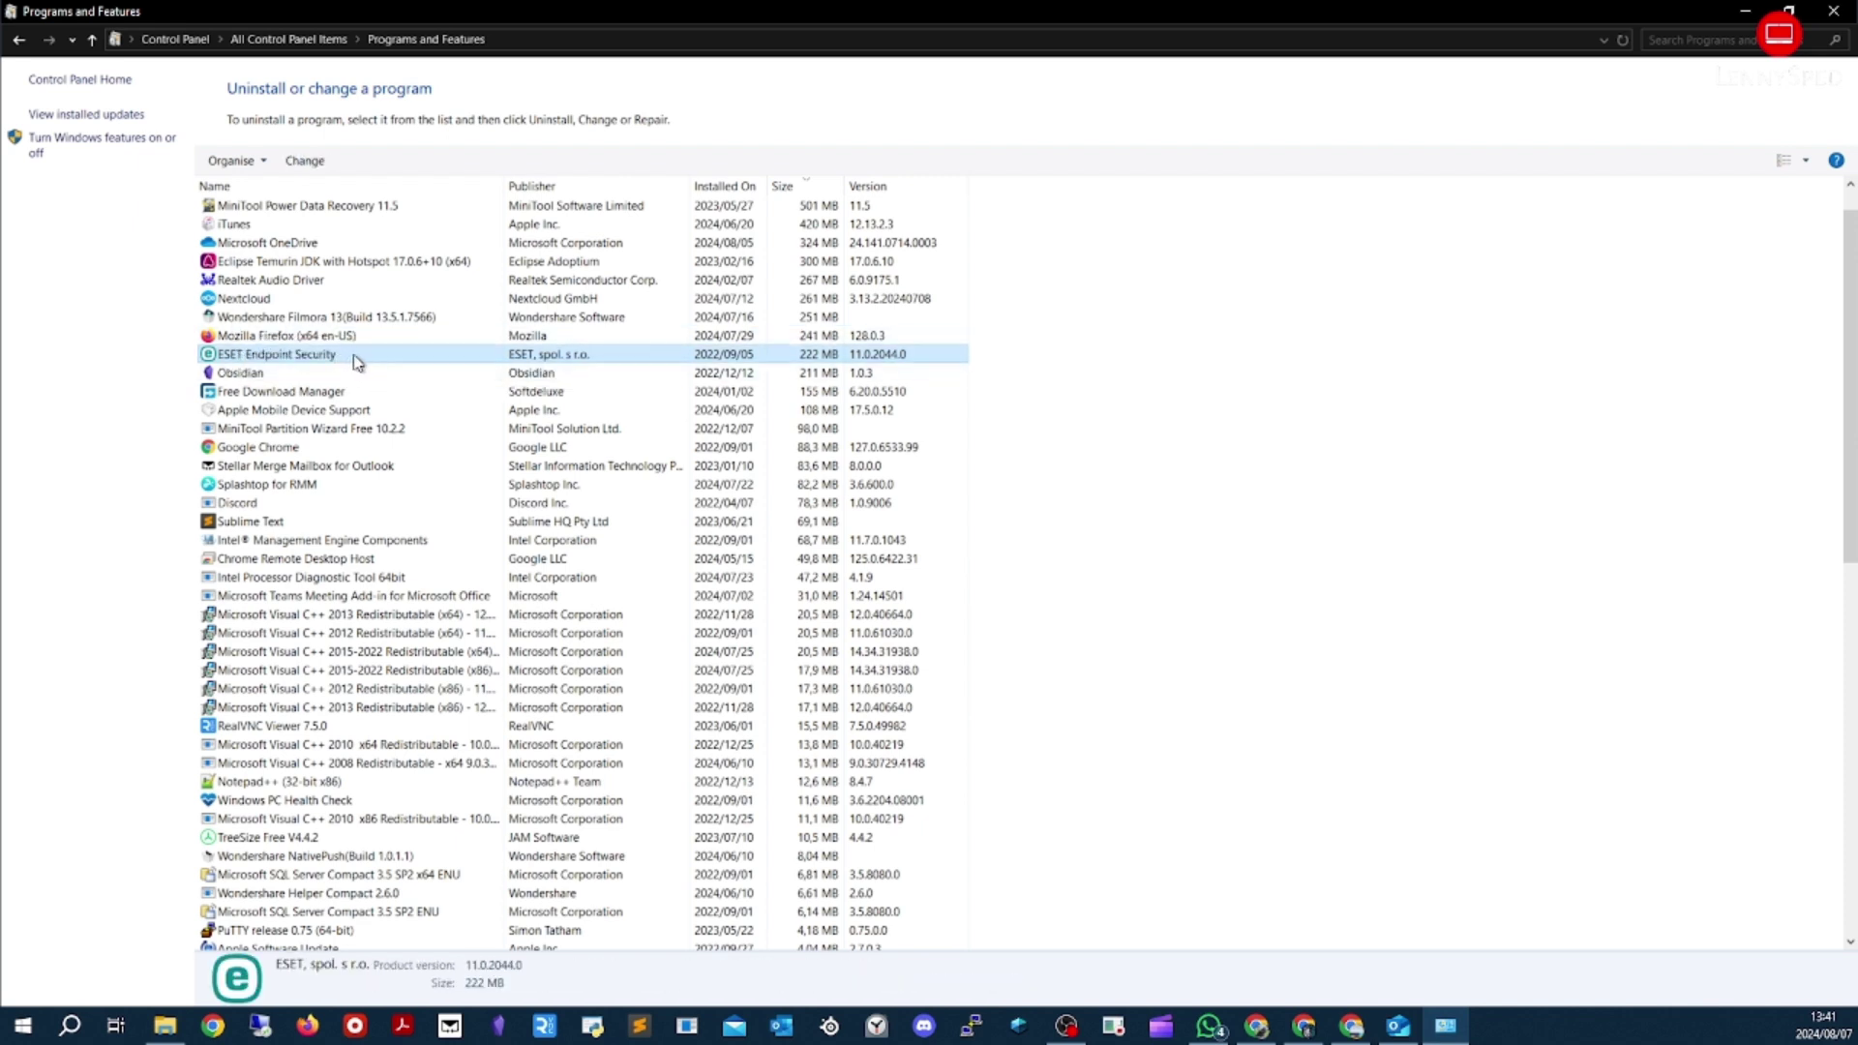
right_click(316, 338)
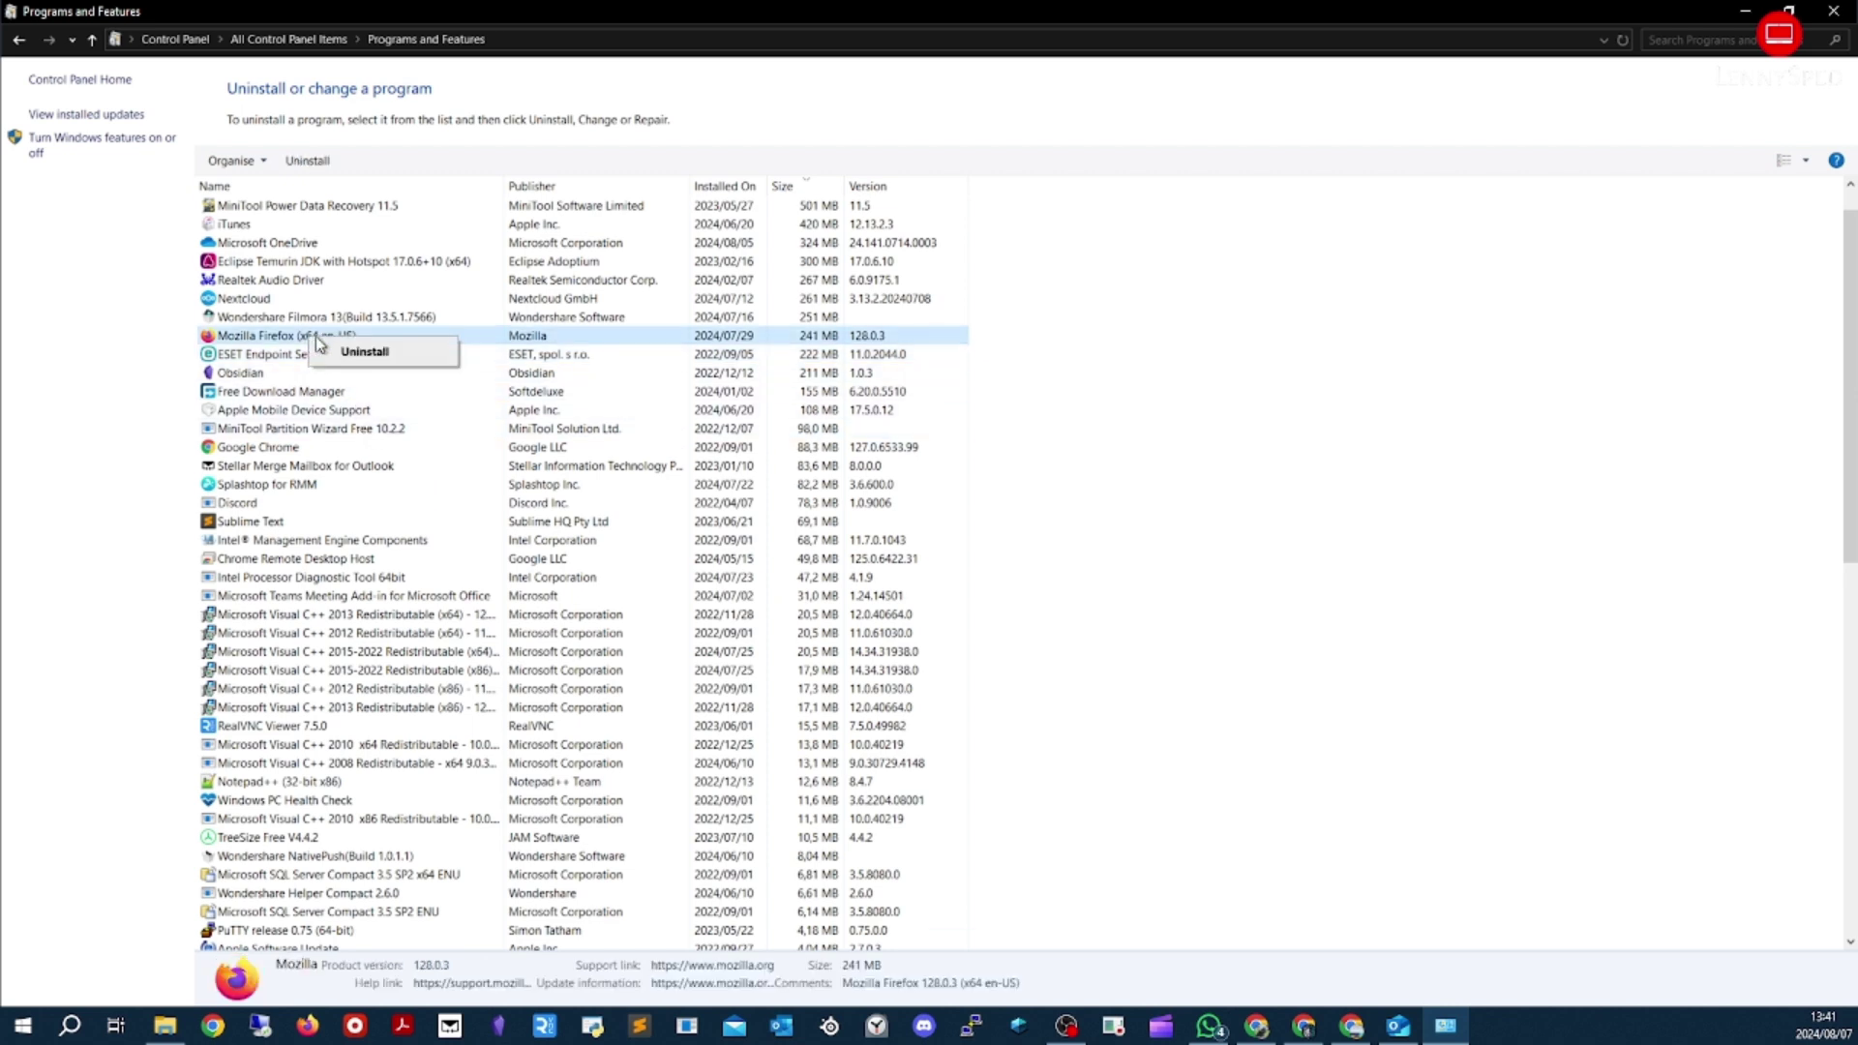
click(1459, 365)
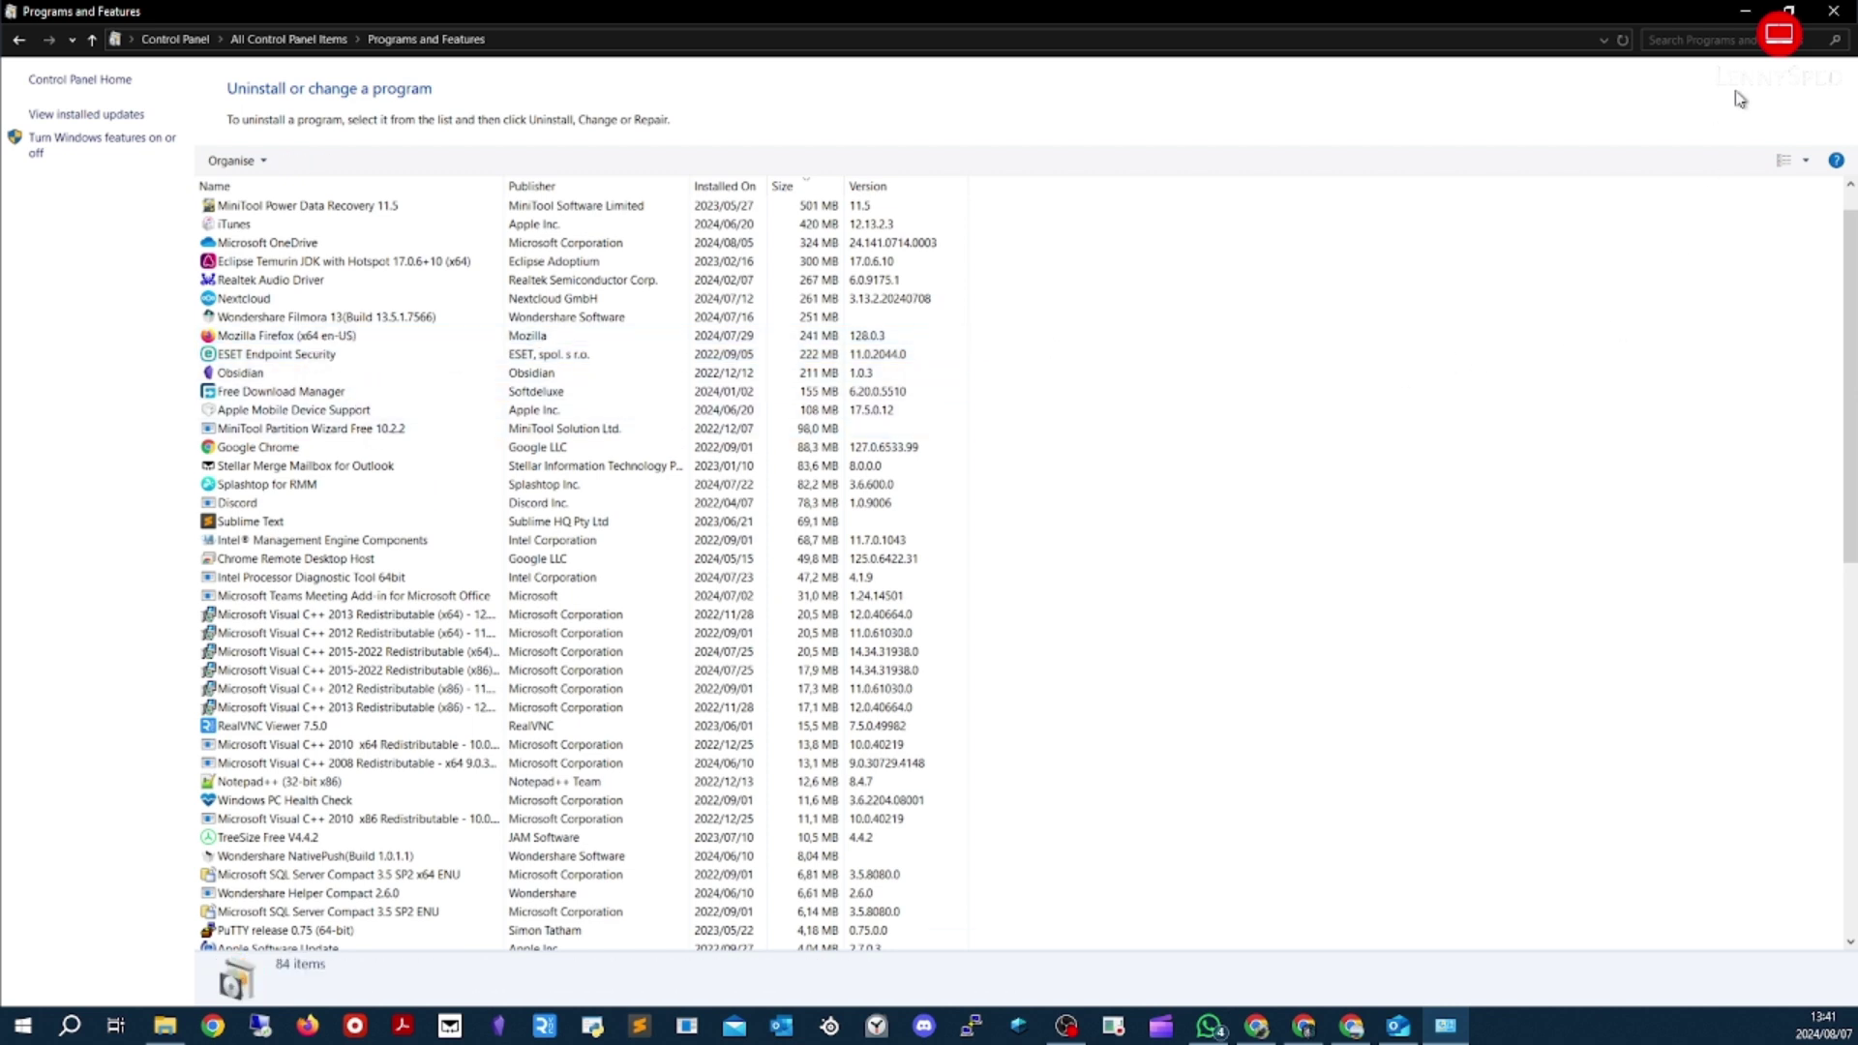
click(1834, 11)
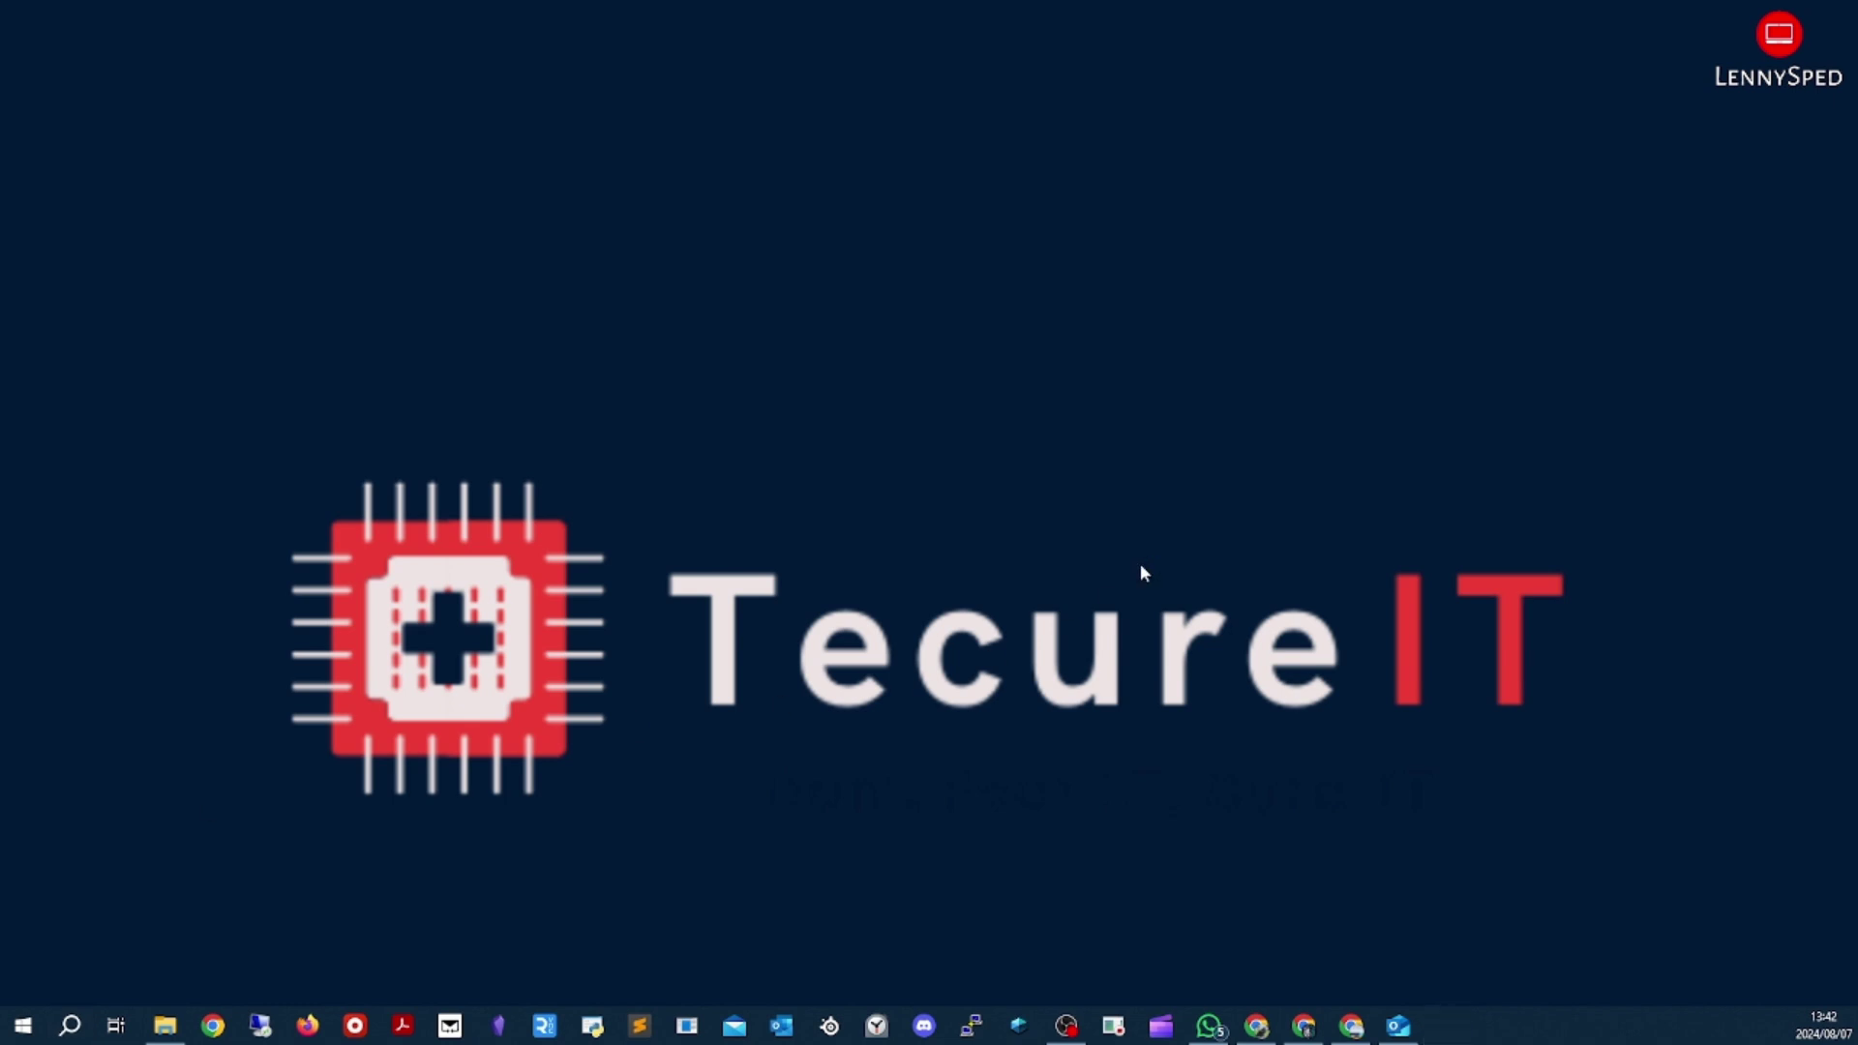
Open the advanced power settings for the Balanced plan from Power Options in Control Panel
key(p)
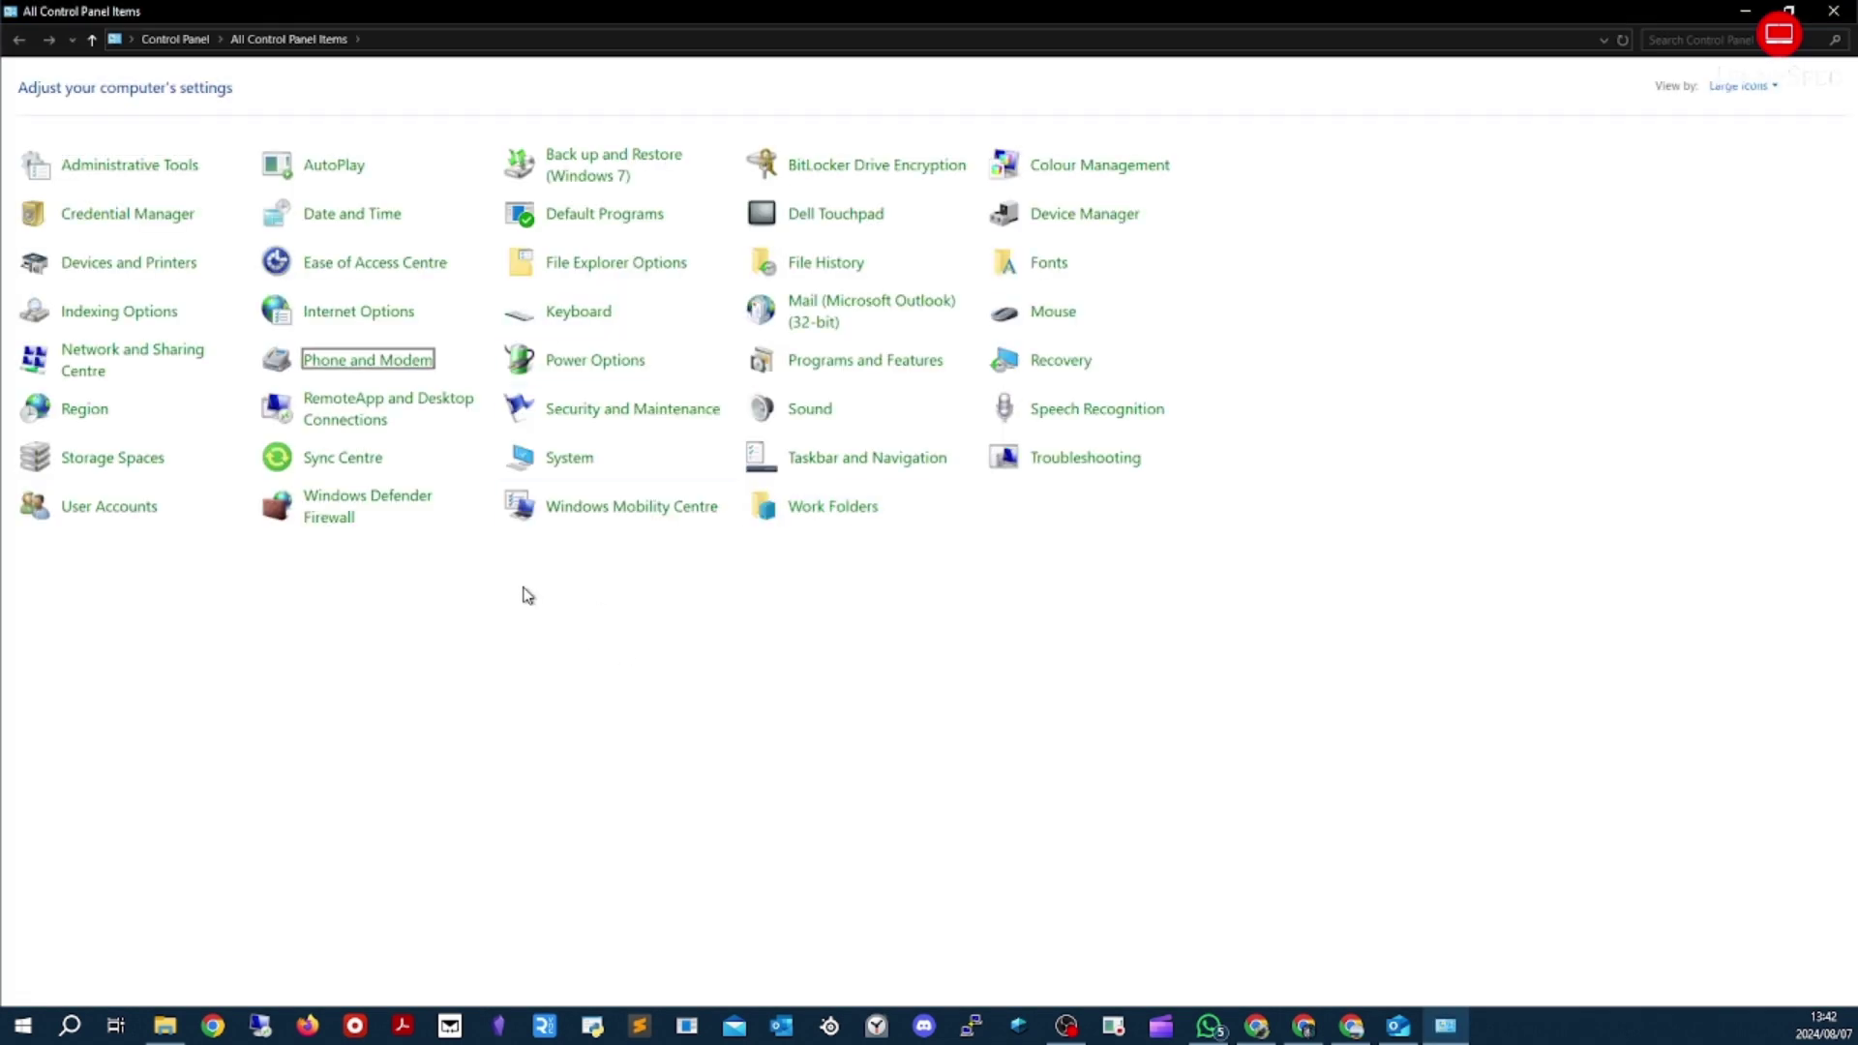
click(569, 382)
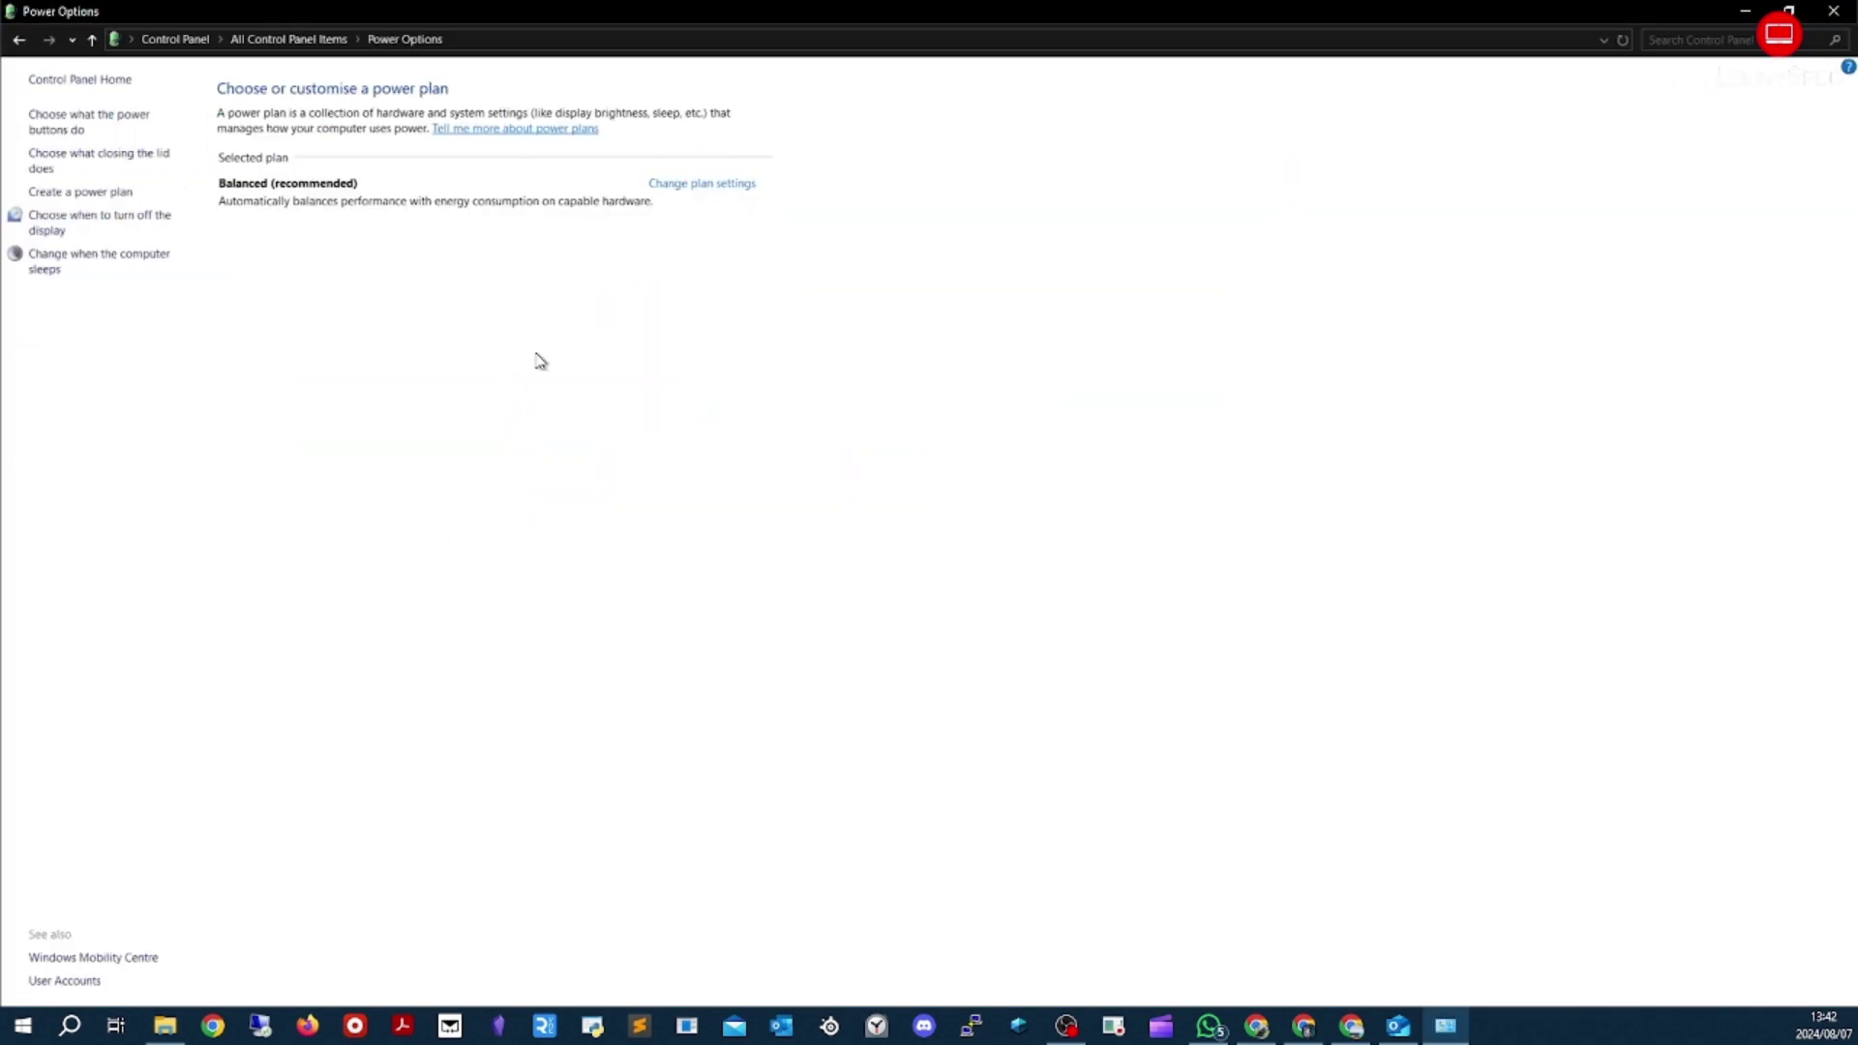
click(723, 185)
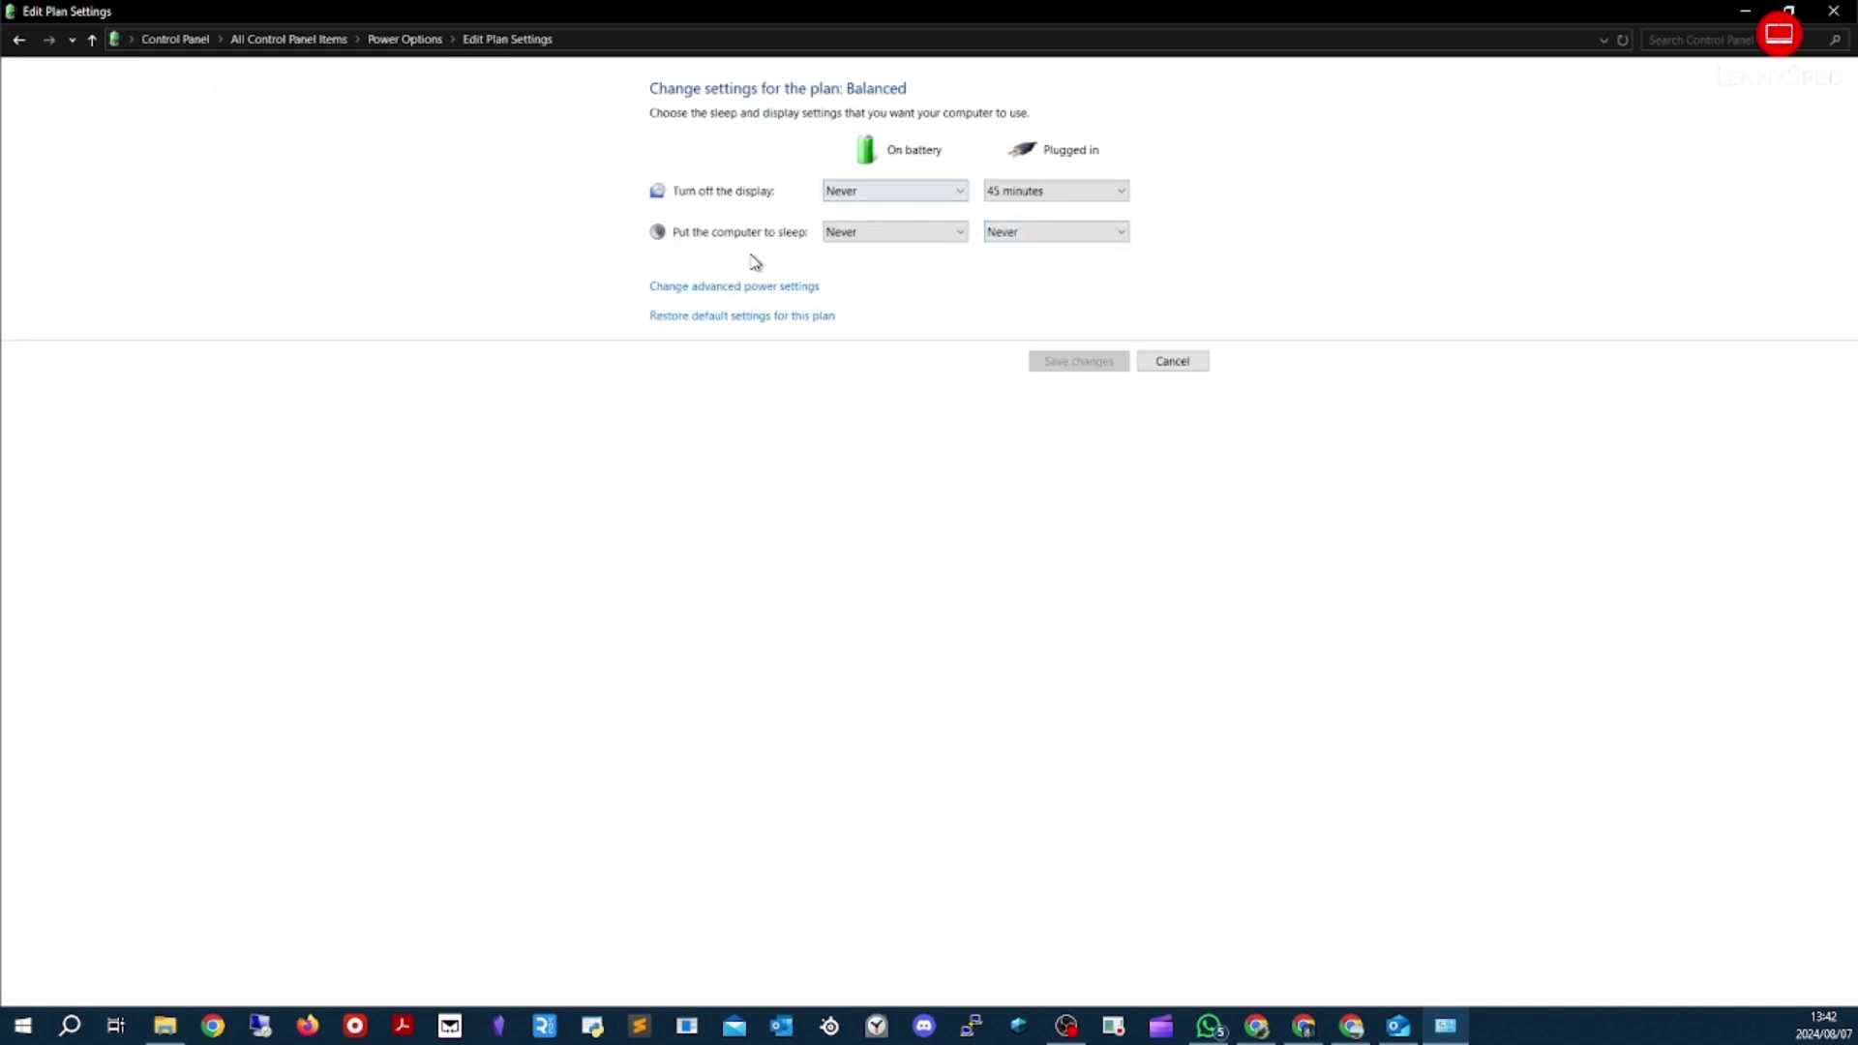
click(732, 287)
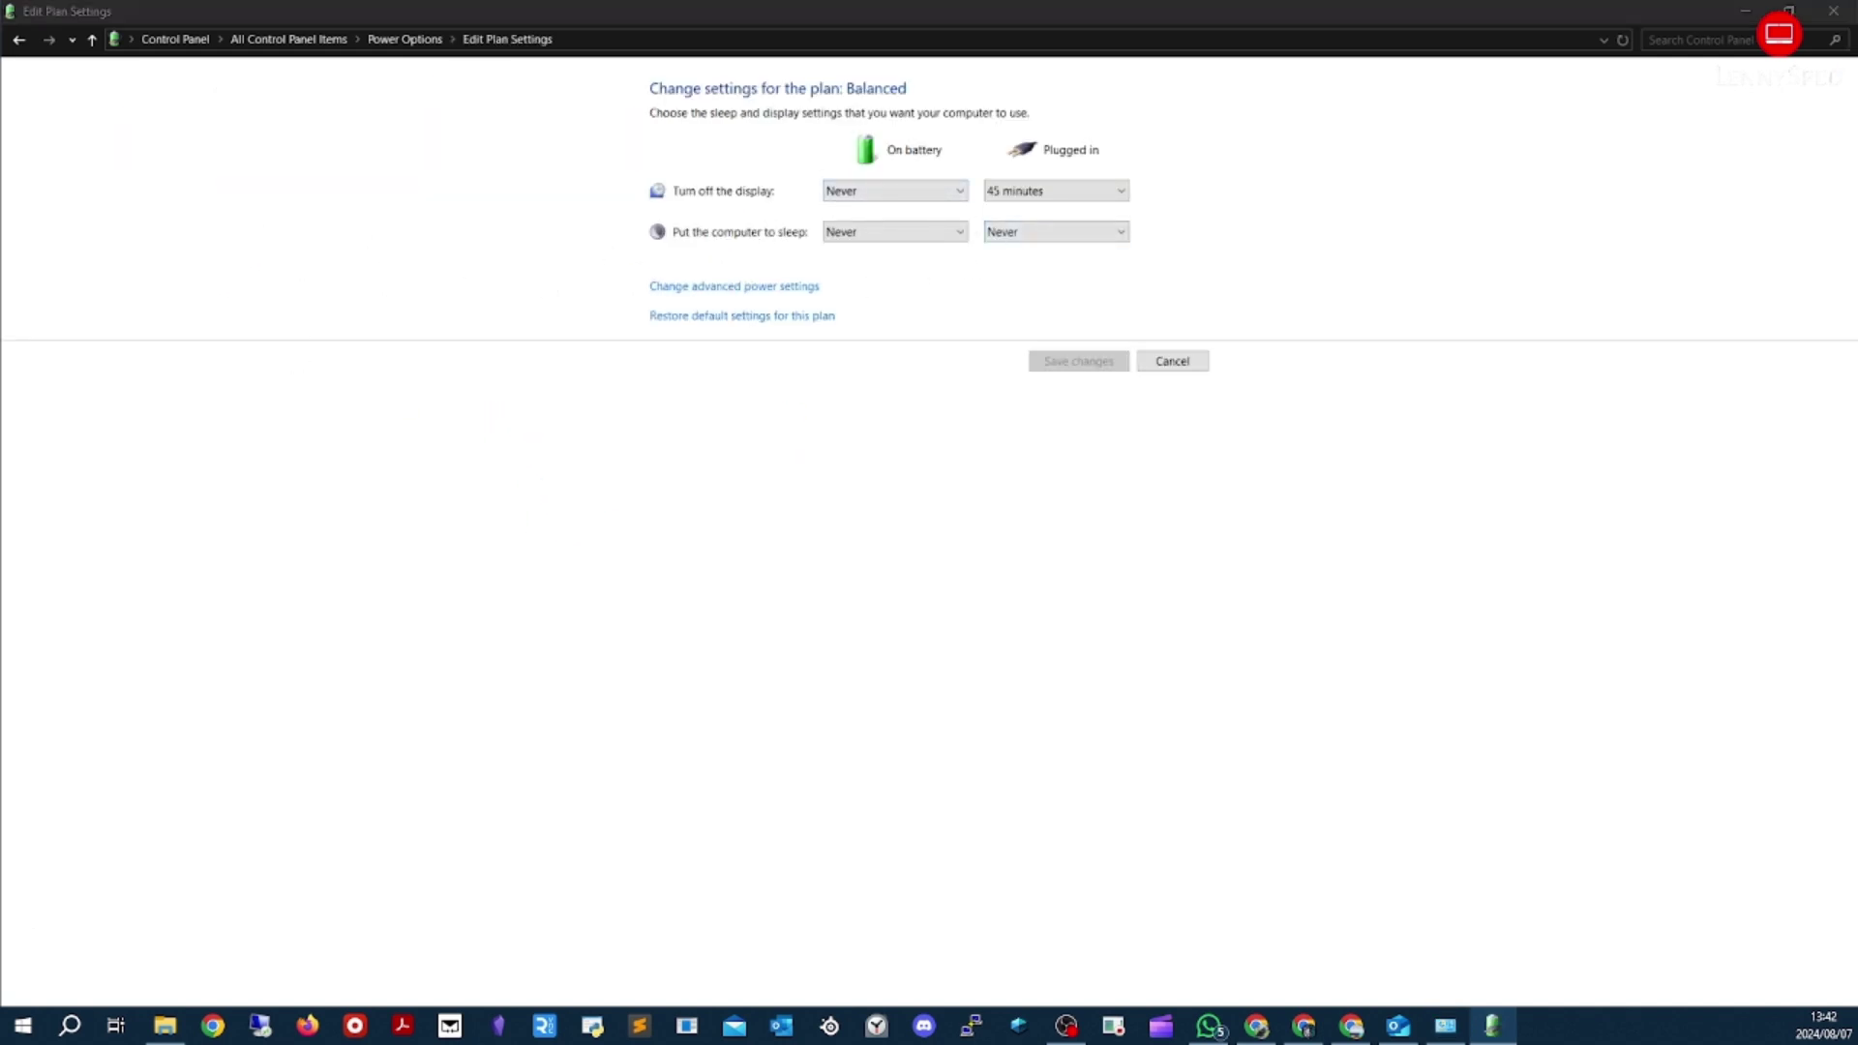
drag(788, 228, 995, 216)
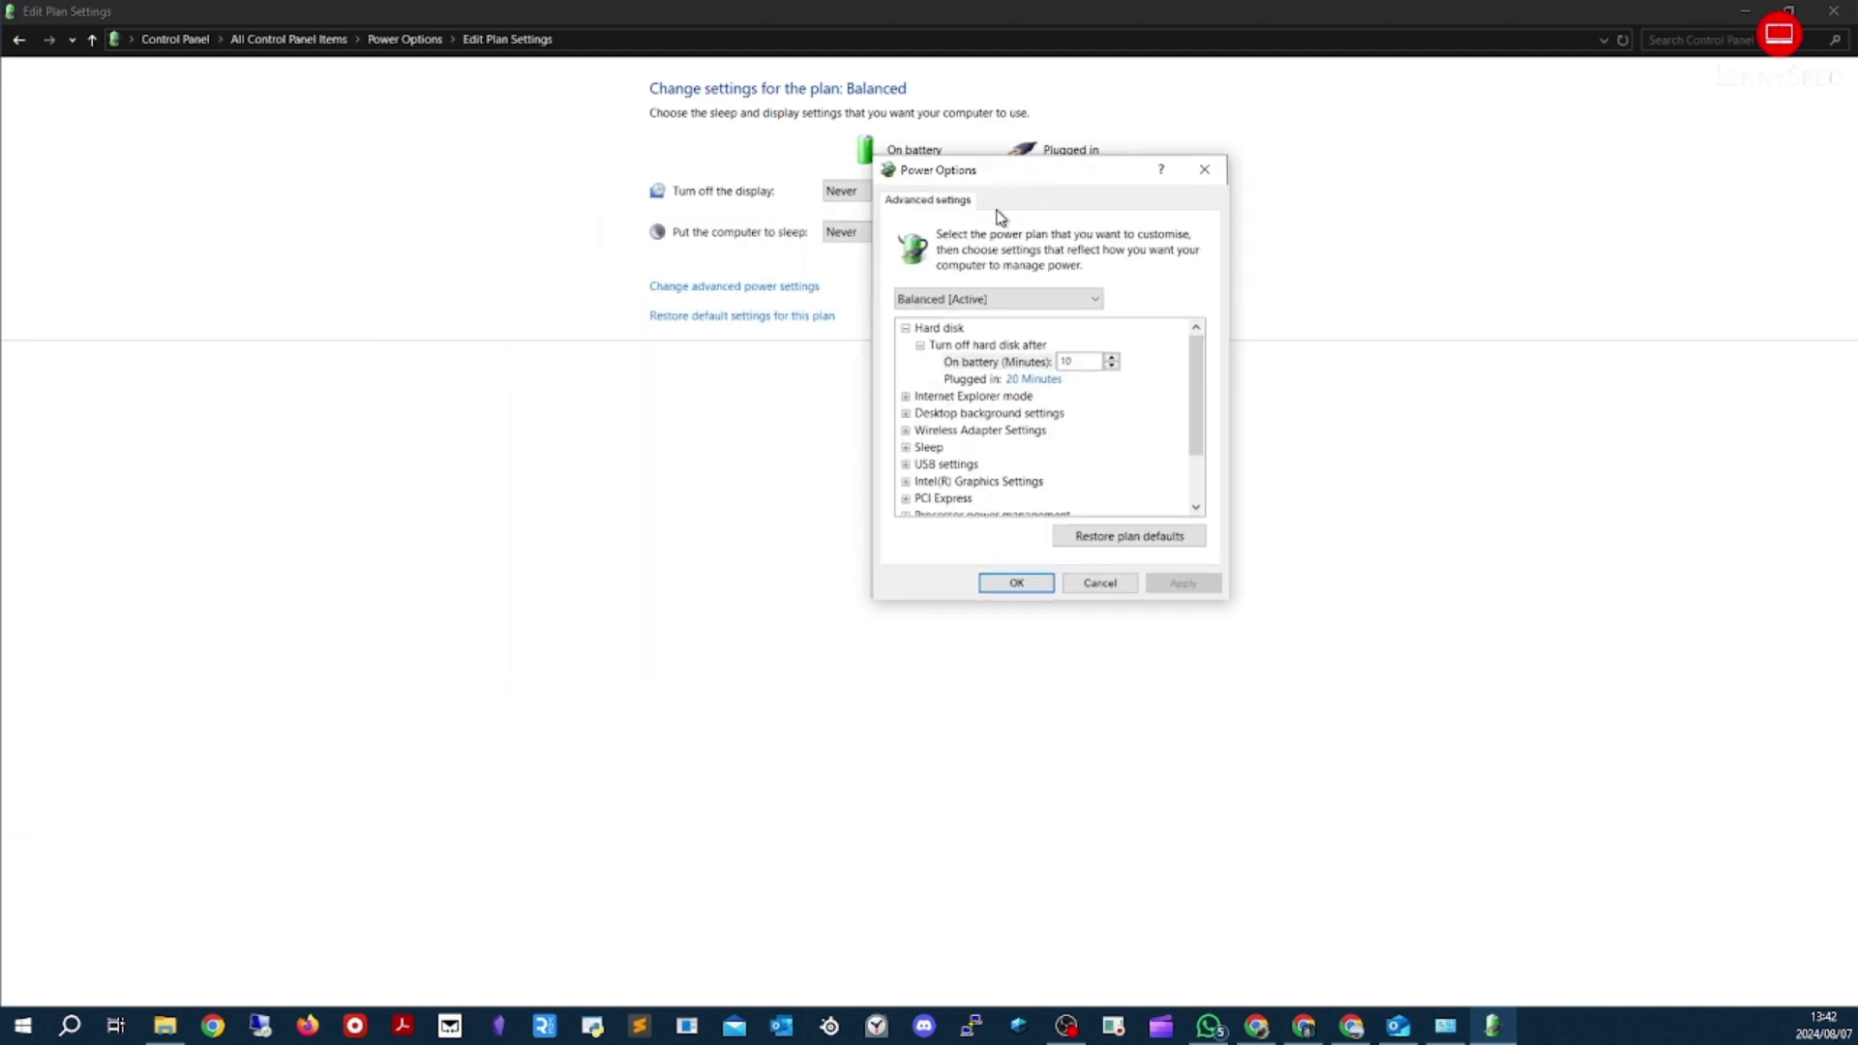
Check which power plans the advanced settings offer, then cancel the plan changes and close Power Options
click(994, 300)
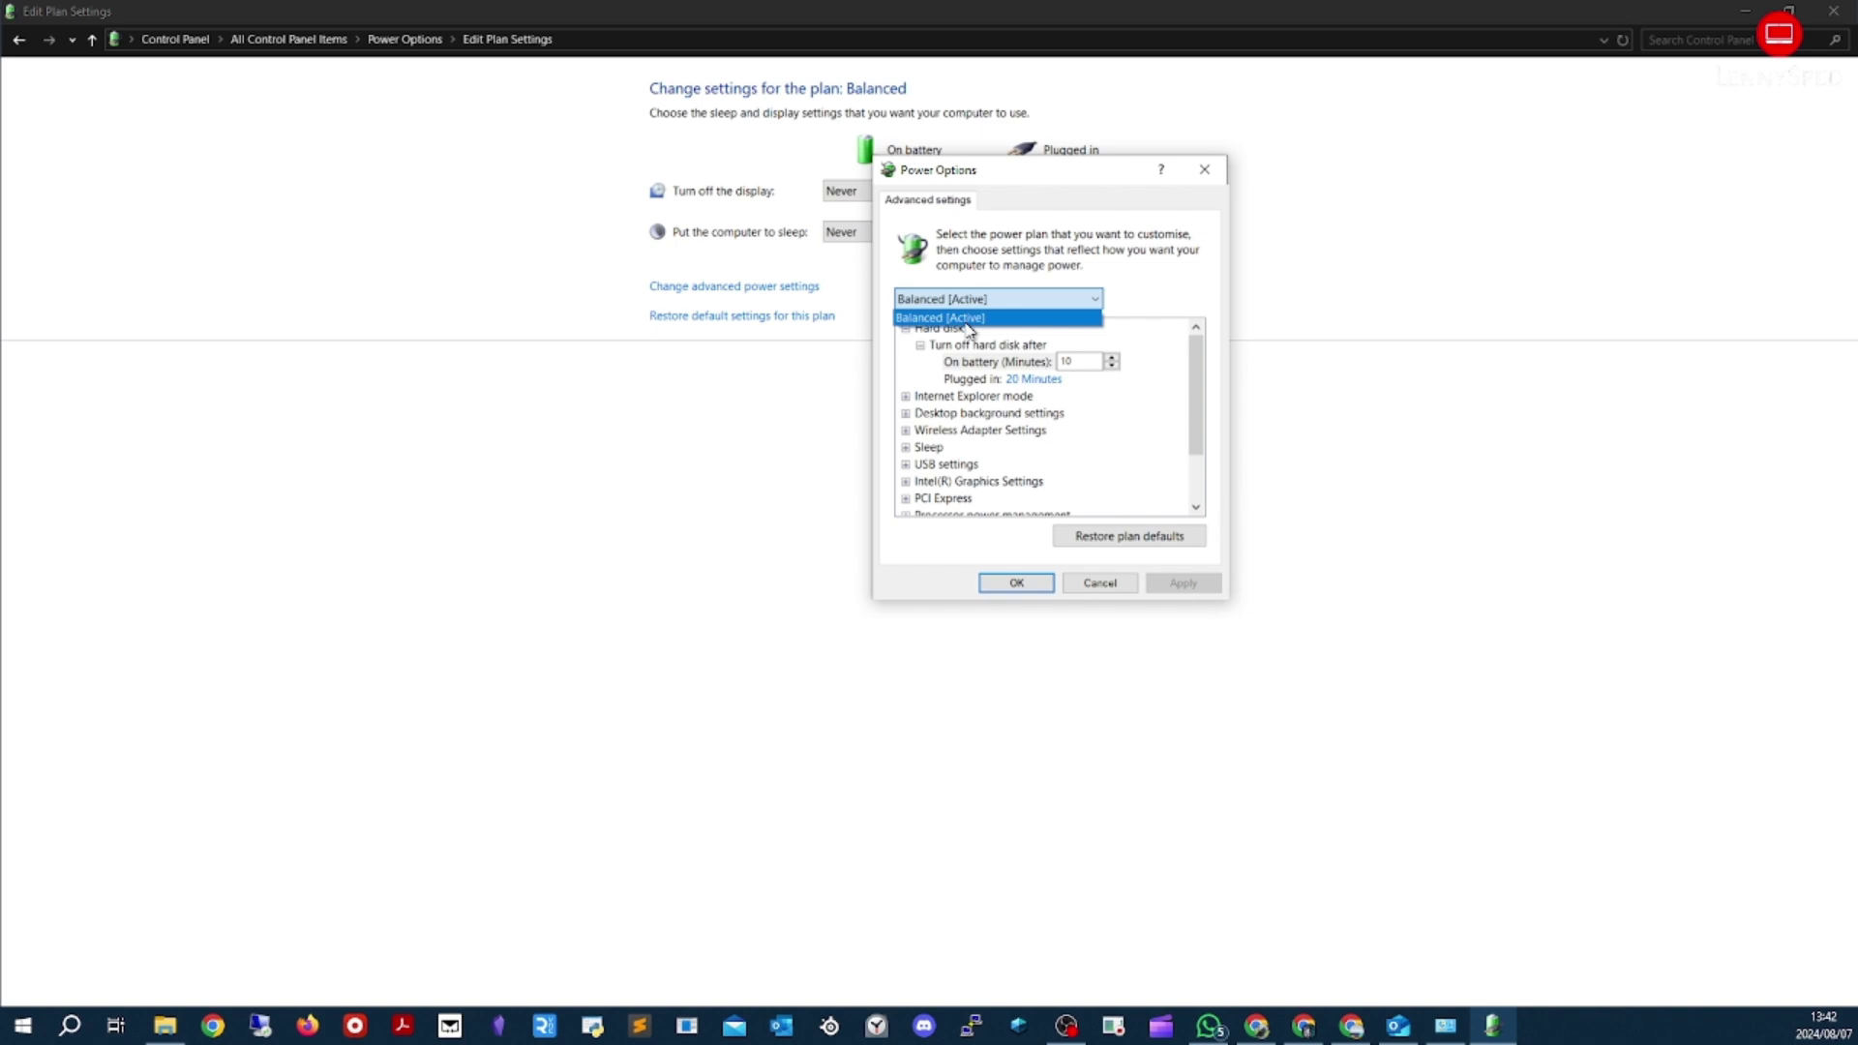
click(980, 318)
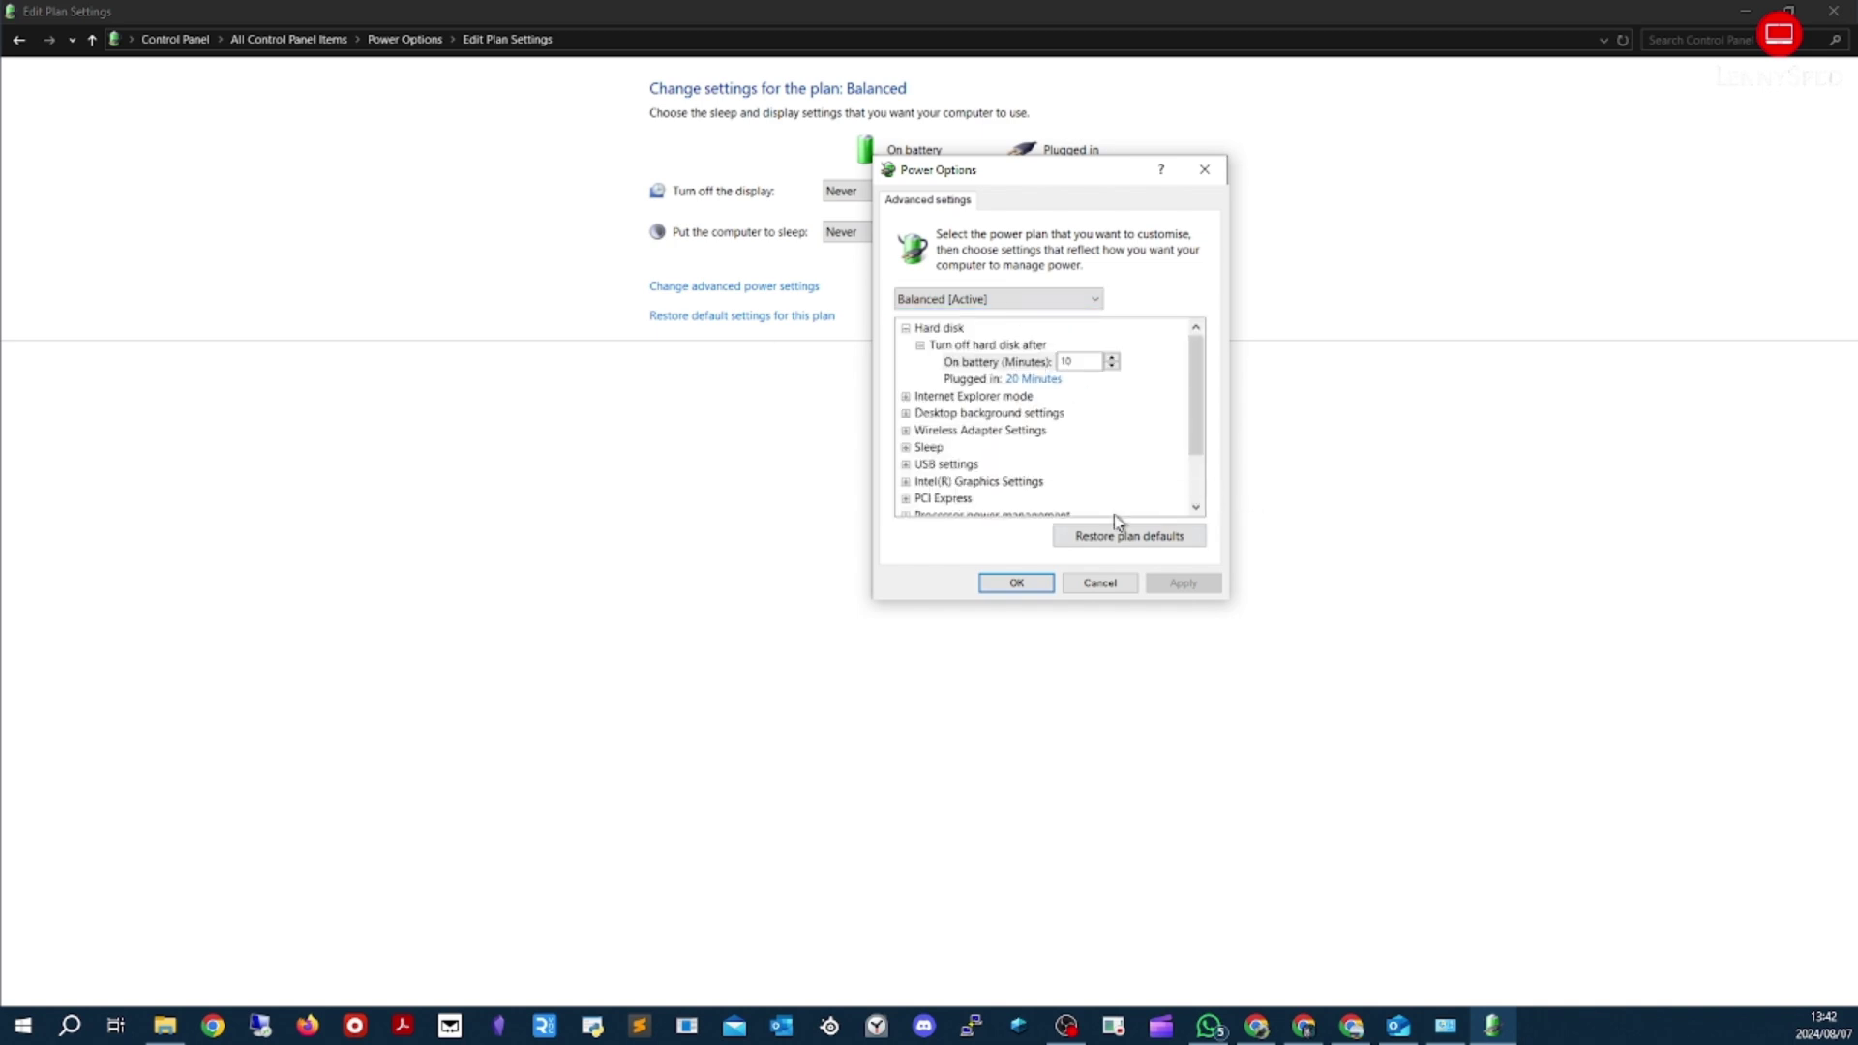
click(1205, 169)
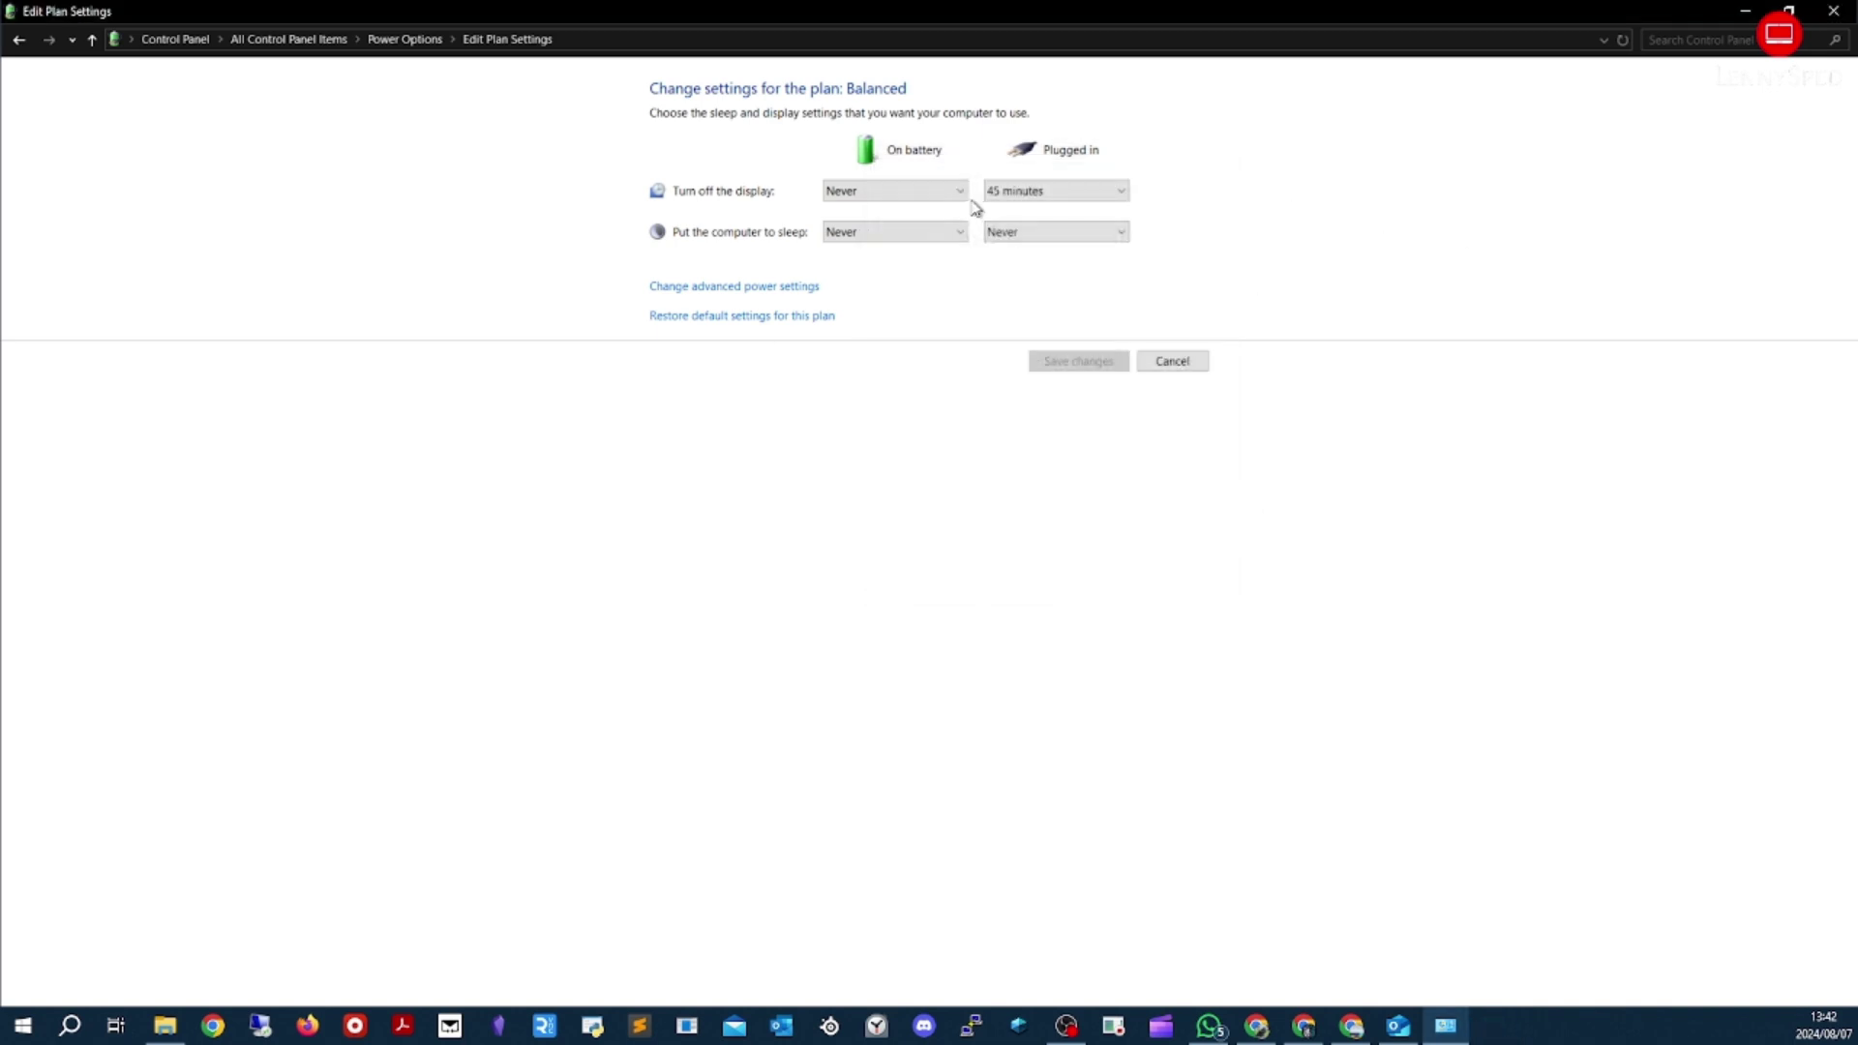
click(1159, 362)
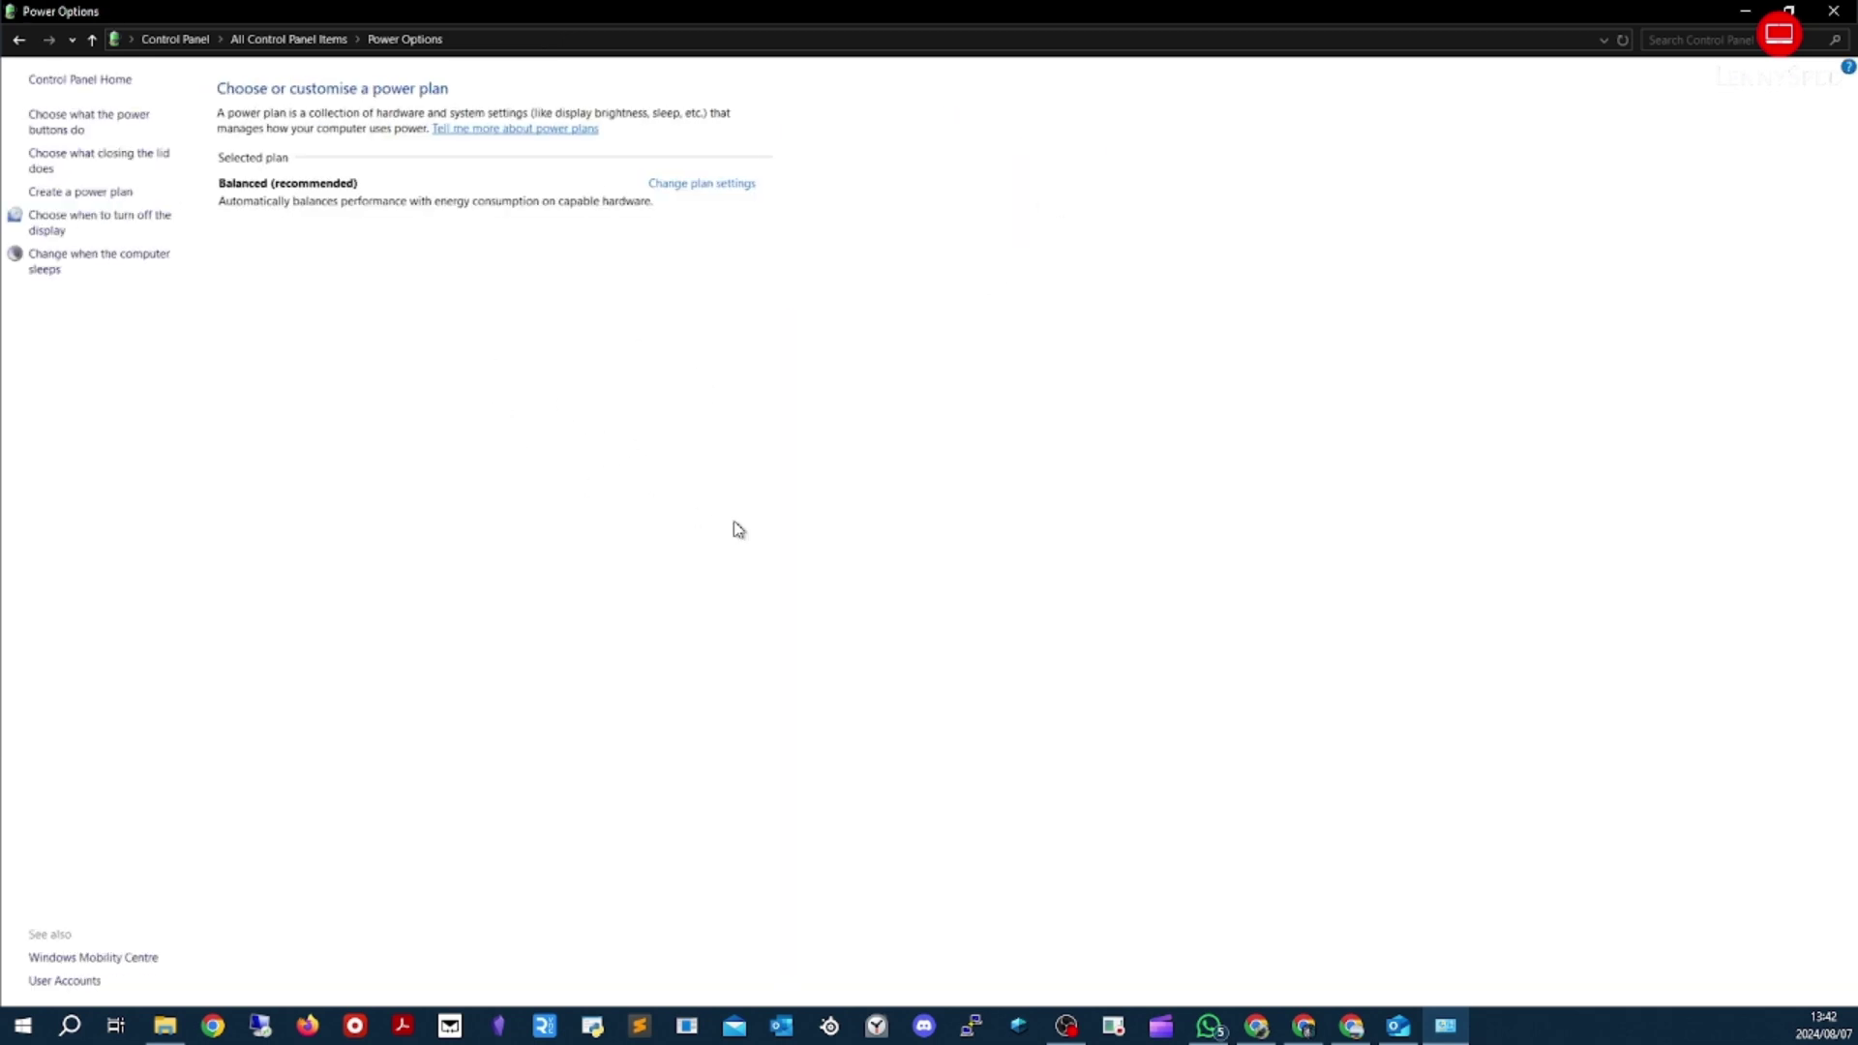
click(1845, 17)
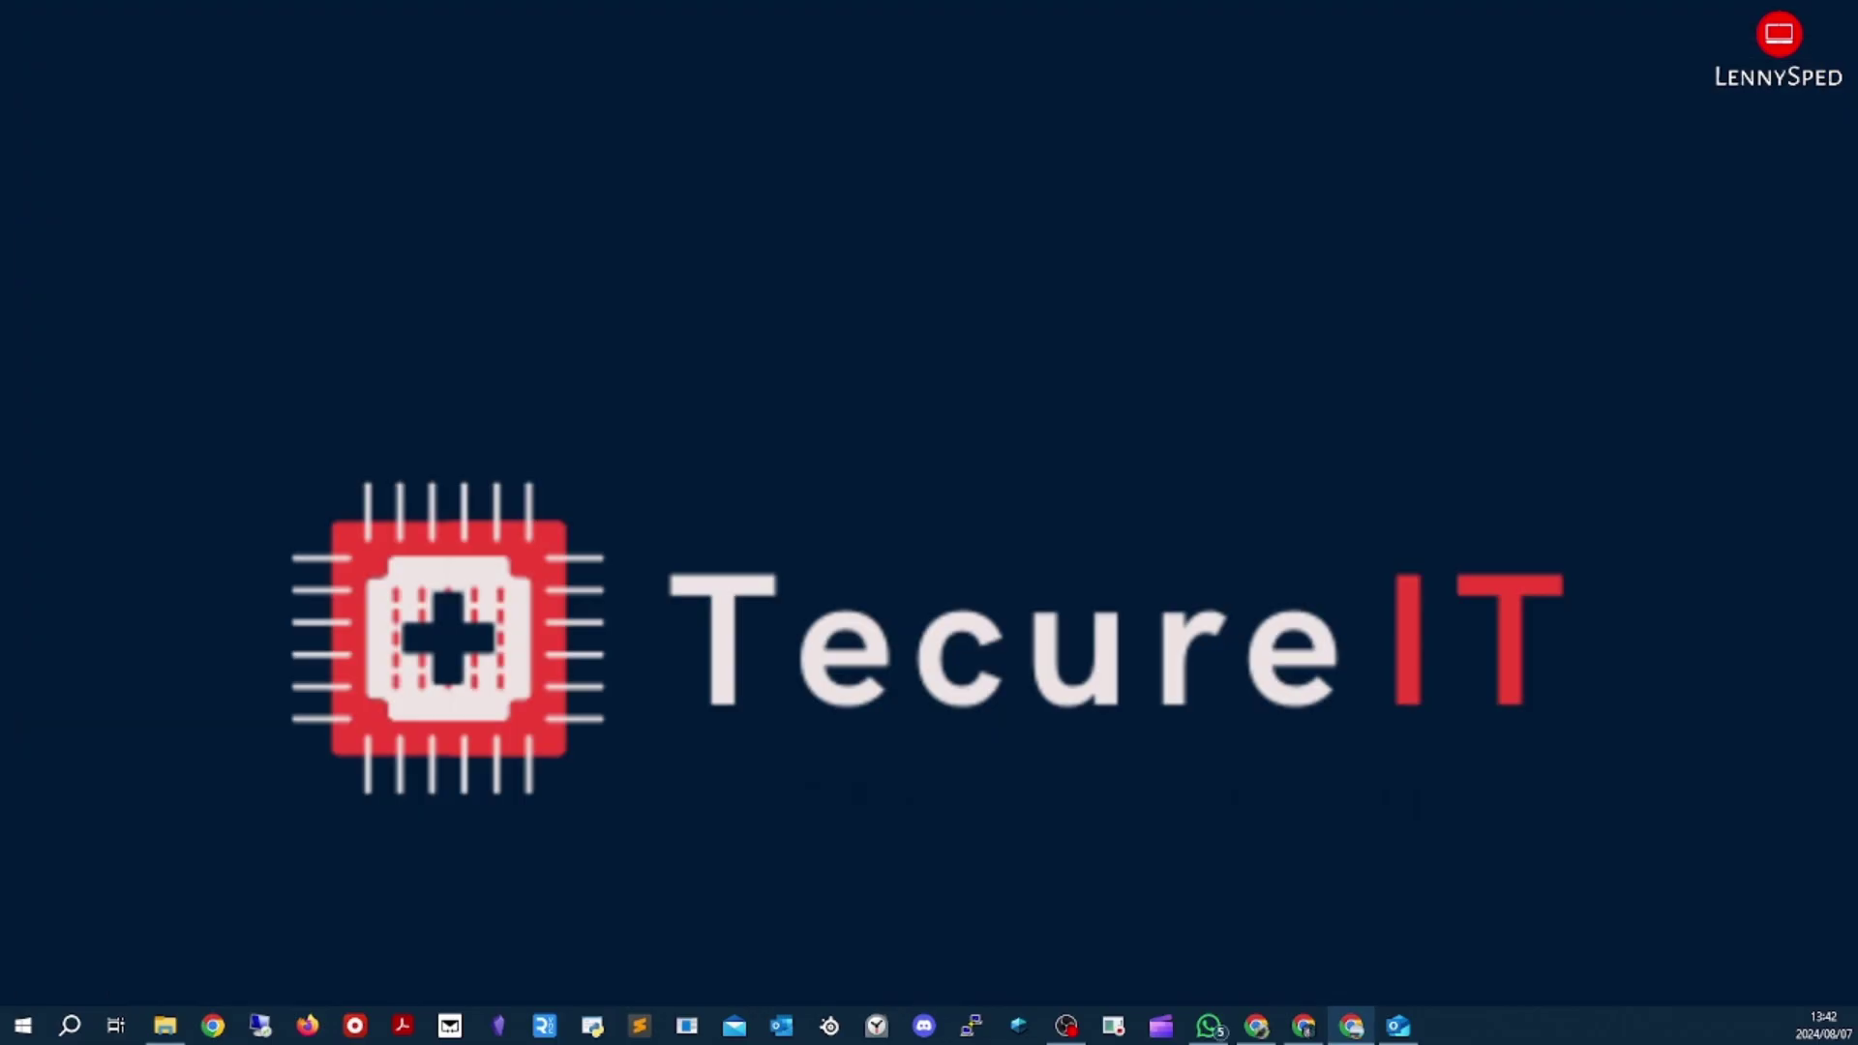